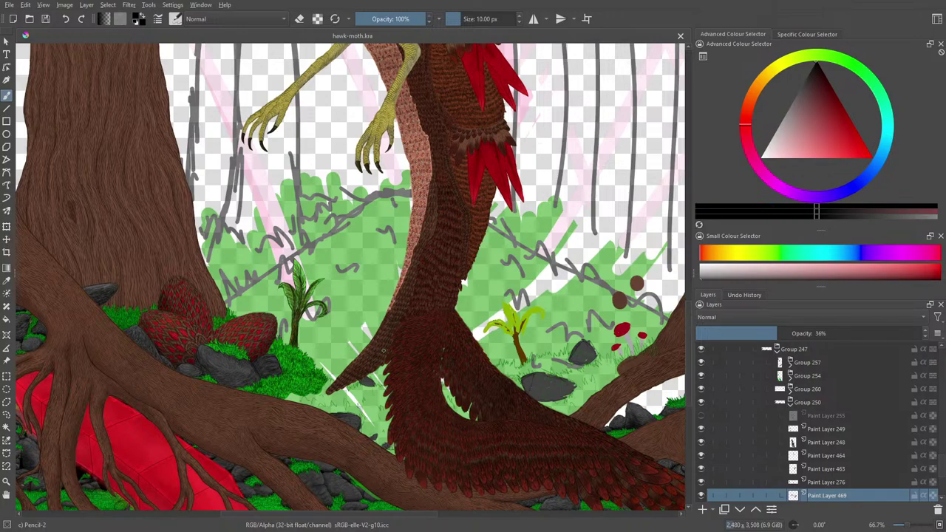
Examine the finished eggs, rocks and grass beside the left tree against the roughly sketched ground near the tail
scroll(127, 344, "down", 6)
scroll(126, 331, "up", 5)
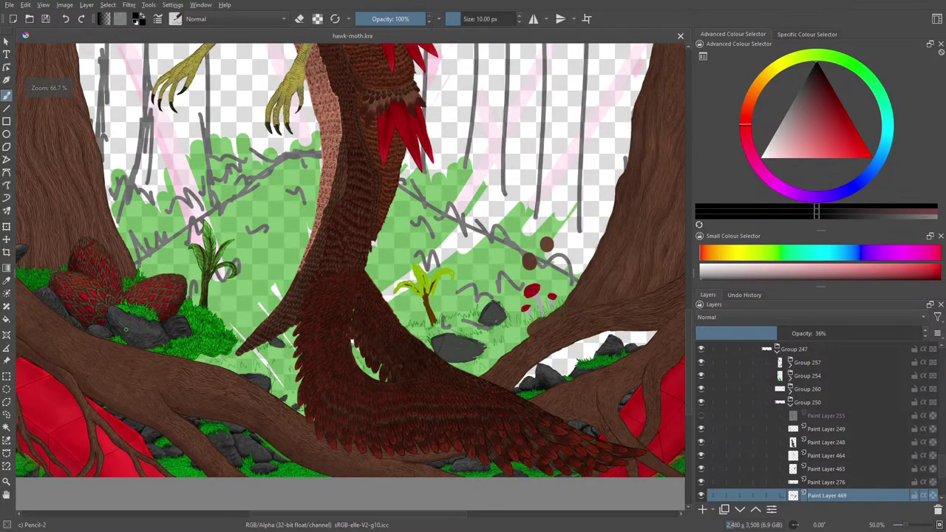
scroll(247, 374, "up", 7)
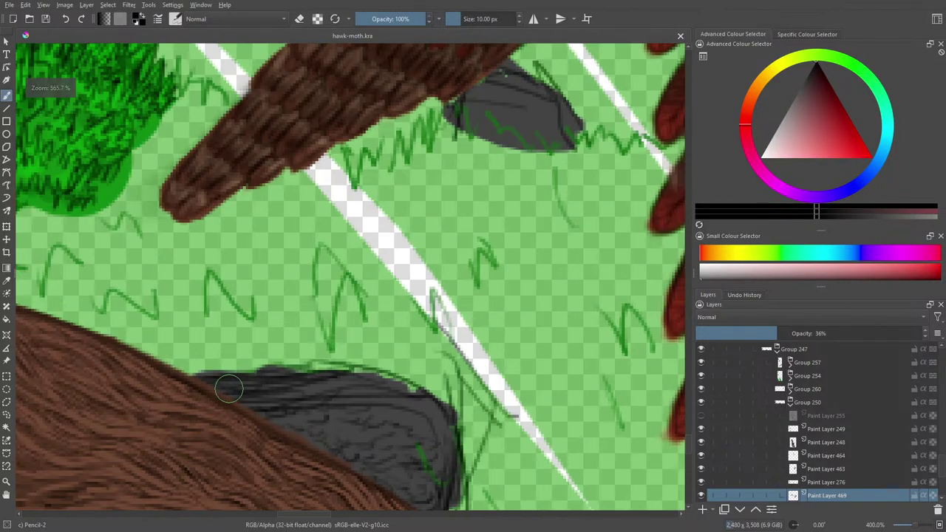
scroll(229, 390, "down", 8)
scroll(148, 397, "up", 4)
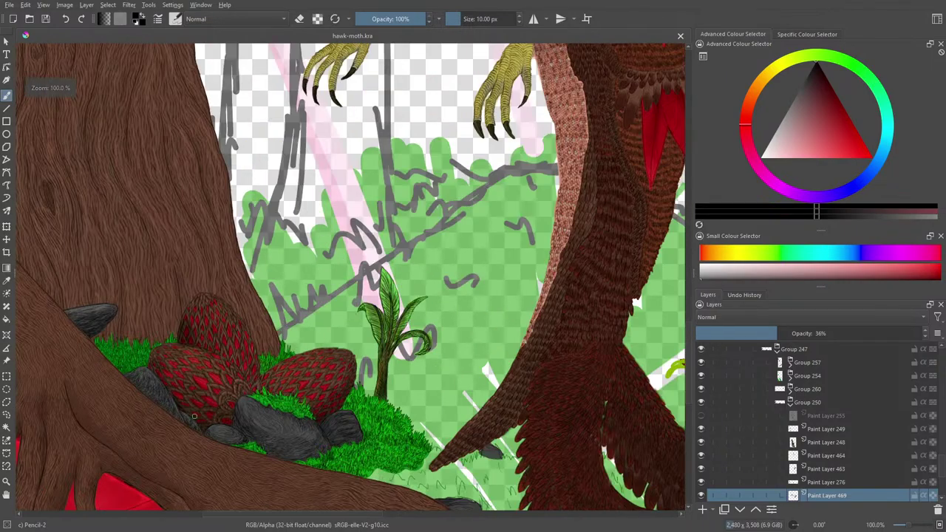
scroll(194, 416, "up", 4)
scroll(399, 443, "down", 3)
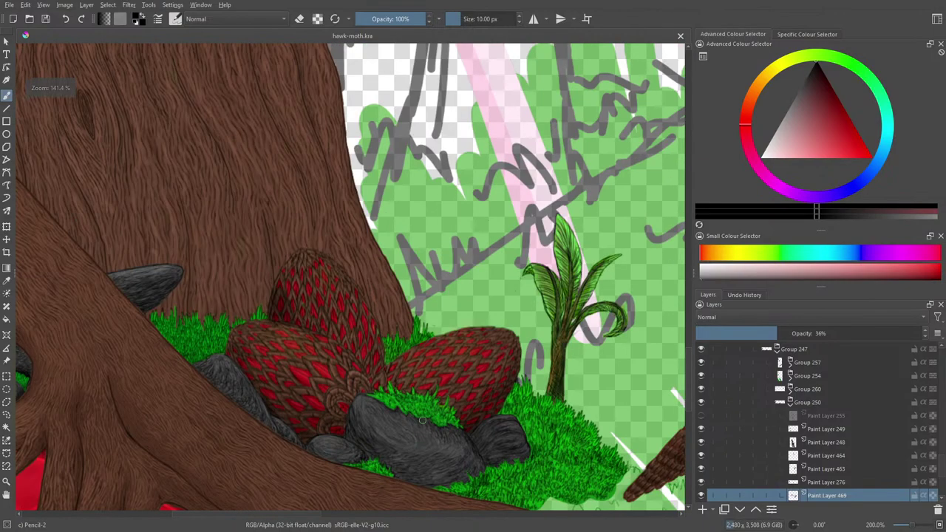
scroll(423, 420, "down", 4)
scroll(362, 399, "up", 3)
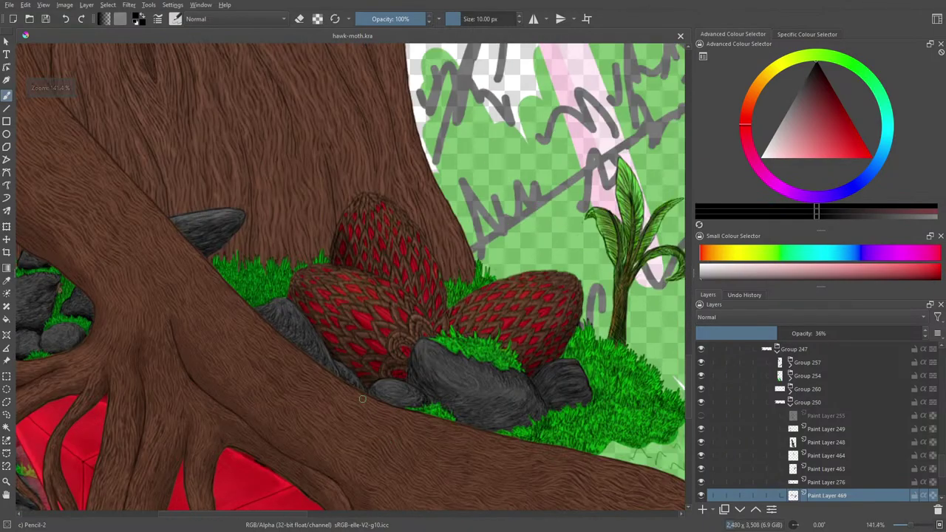
scroll(388, 385, "up", 2)
scroll(475, 397, "down", 1)
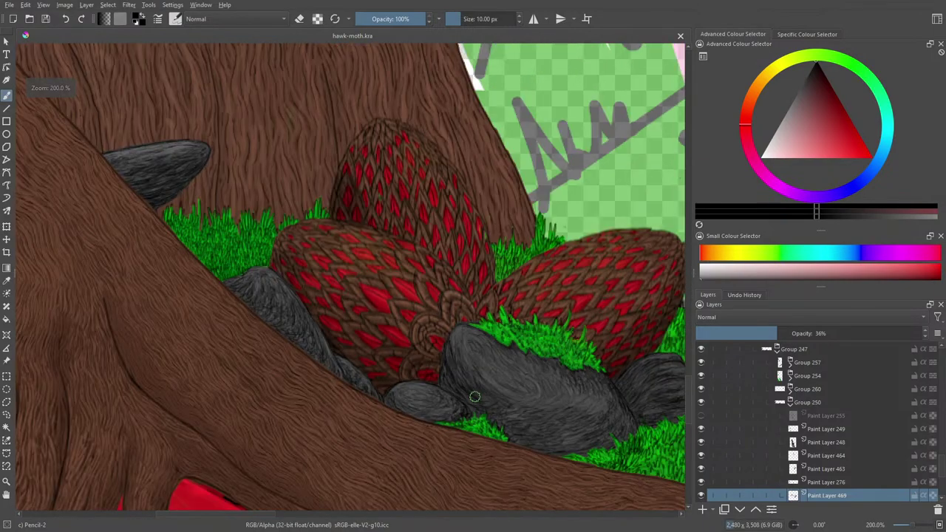
scroll(475, 397, "down", 4)
scroll(528, 409, "up", 2)
scroll(510, 410, "down", 7)
scroll(537, 409, "up", 6)
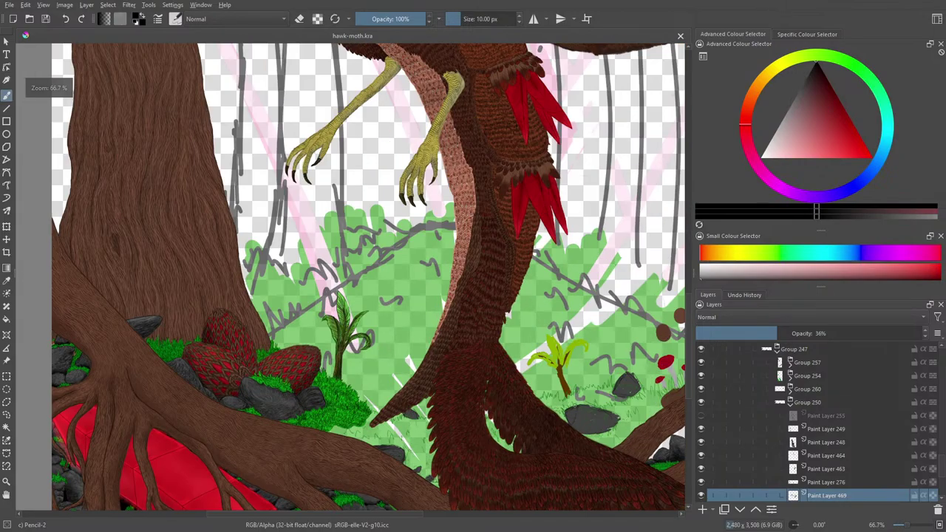
Compare the finished grass and palm with the sketched rocks, yellow-green palm and mushrooms on the other side of the tail
scroll(523, 409, "up", 4)
scroll(523, 409, "down", 2)
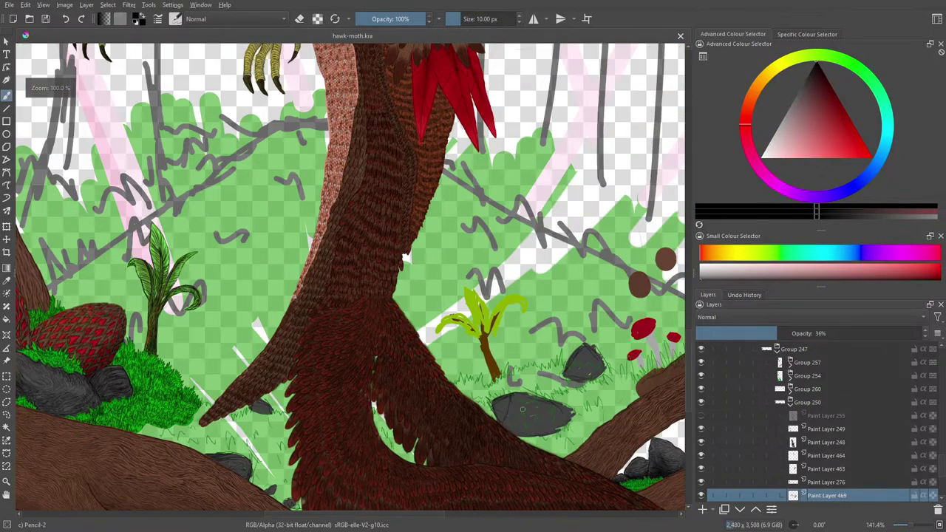
scroll(523, 409, "up", 3)
scroll(487, 335, "down", 5)
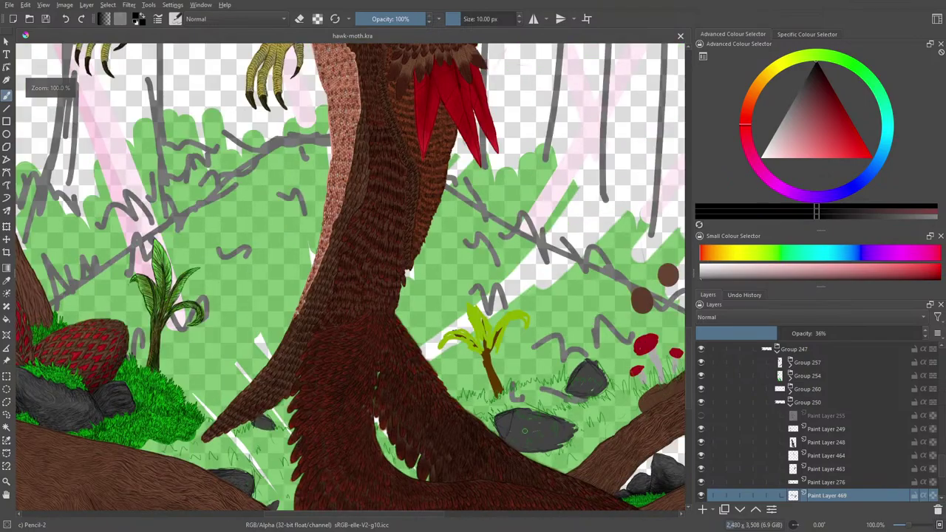
scroll(425, 455, "up", 3)
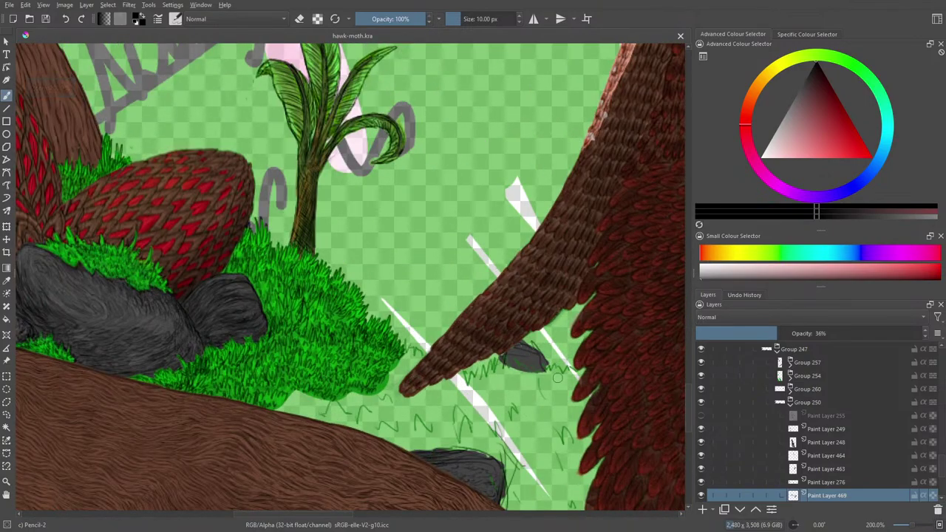
scroll(450, 383, "down", 5)
scroll(568, 385, "up", 4)
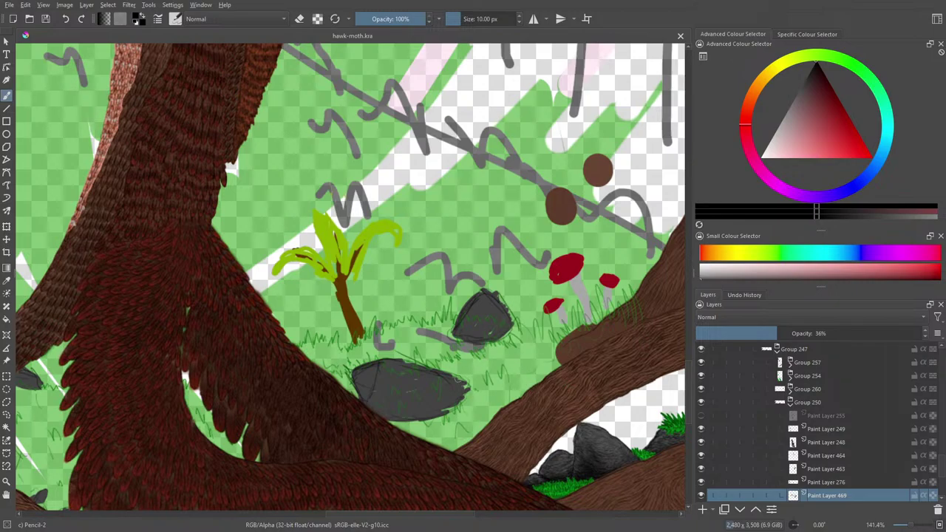
scroll(347, 281, "down", 5)
scroll(379, 396, "up", 4)
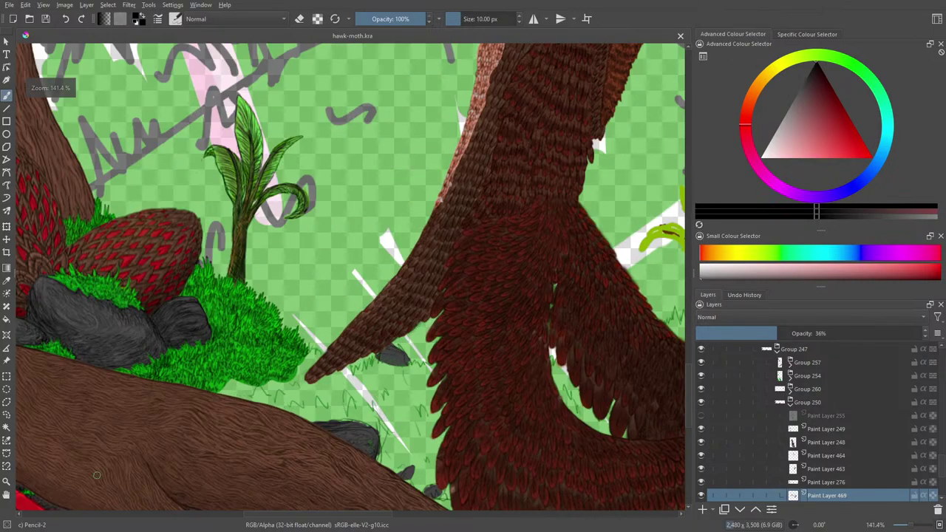
scroll(382, 362, "up", 4)
scroll(395, 372, "down", 5)
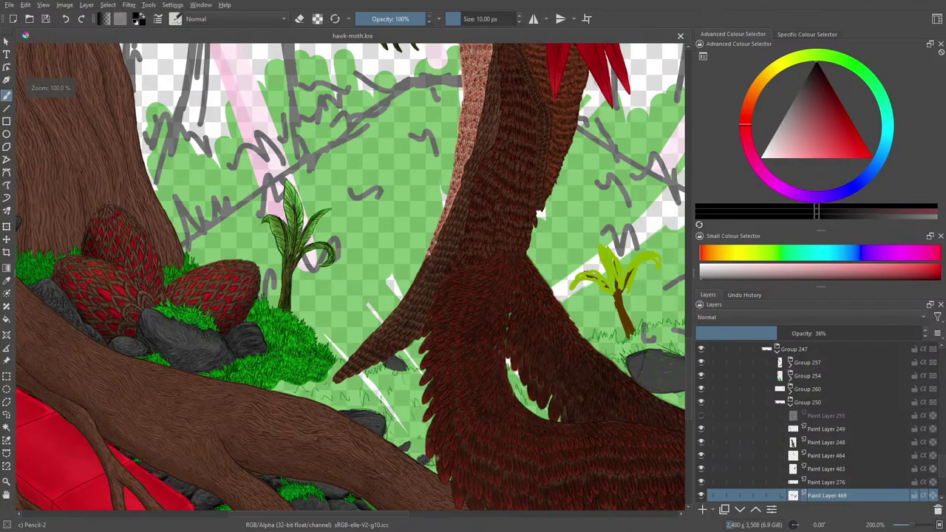
scroll(391, 362, "down", 3)
scroll(386, 401, "up", 5)
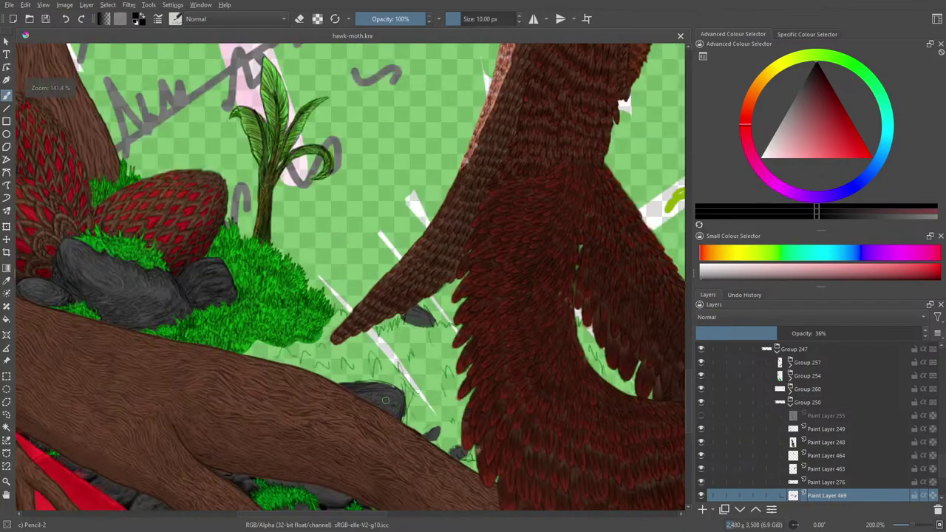
scroll(385, 401, "down", 3)
scroll(494, 395, "up", 3)
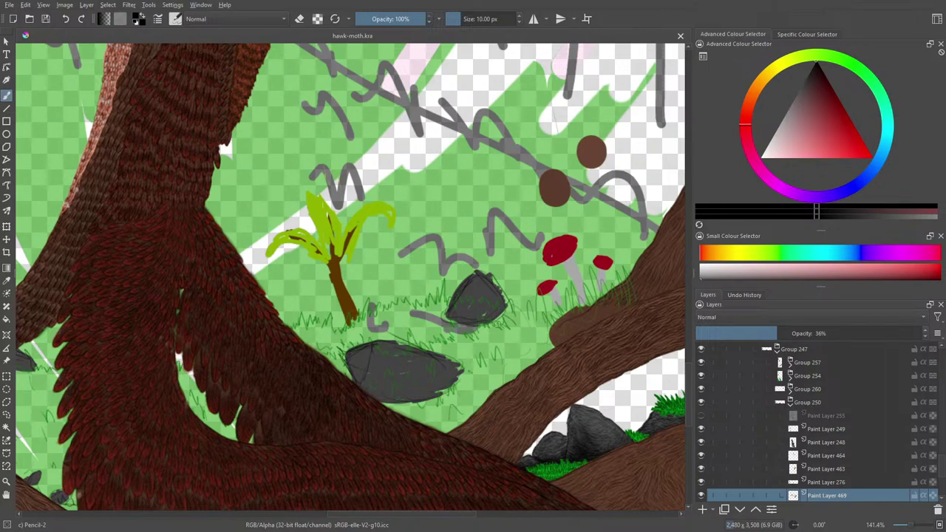
scroll(26, 35, "down", 2)
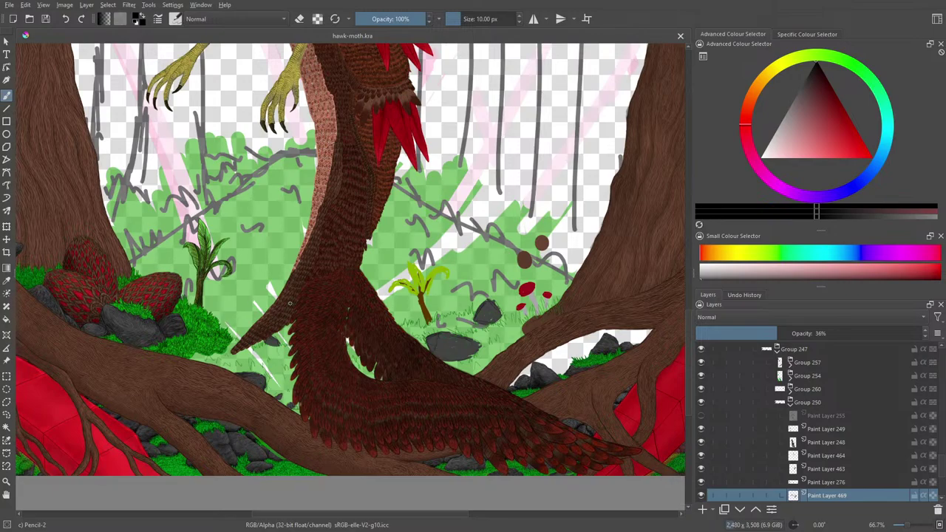
Examine the ground around the creature's tail and the large tree roots below the eggs
scroll(25, 35, "down", 4)
scroll(25, 35, "up", 6)
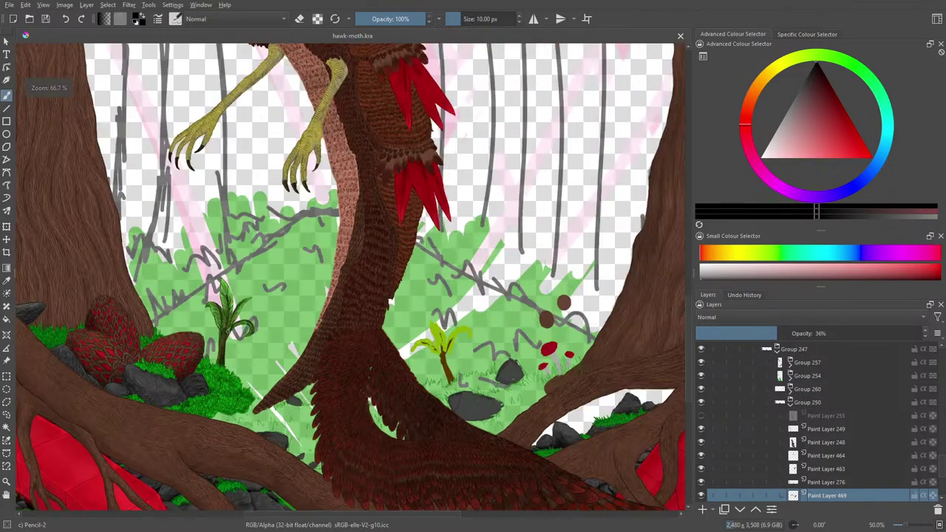
scroll(228, 358, "up", 2)
scroll(258, 411, "down", 3)
left_click_drag(300, 494, 290, 407)
scroll(290, 407, "up", 2)
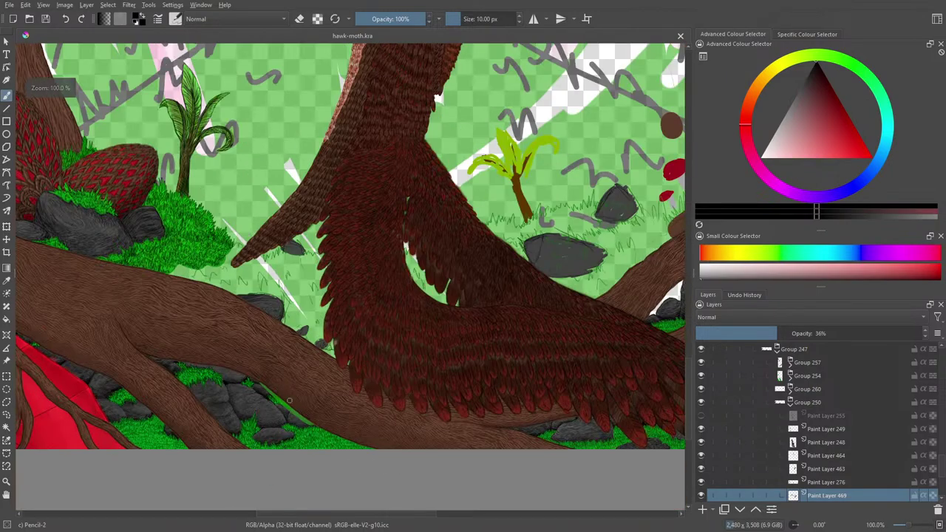
scroll(262, 263, "up", 2)
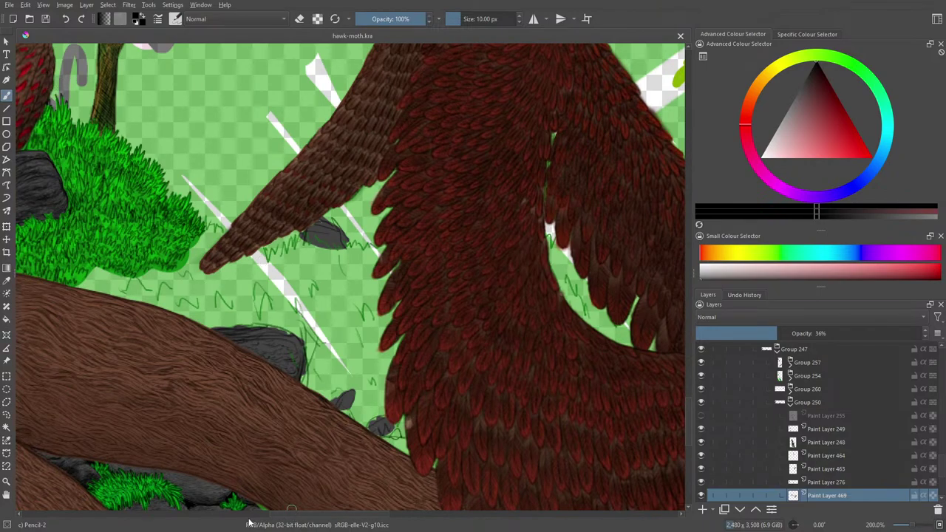
left_click_drag(291, 514, 204, 514)
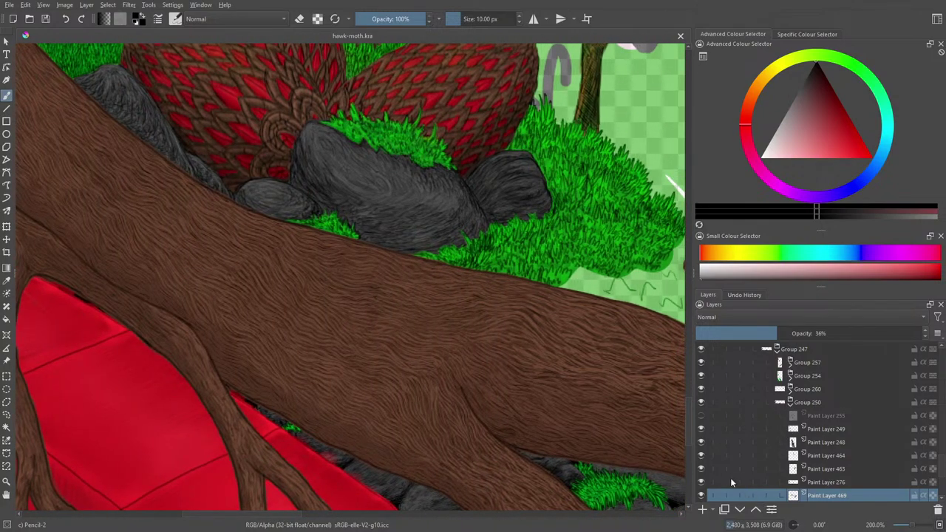
Hide and show Paint Layer 469 and Group 250 in turn to check which ground details they contain
left_click(701, 496)
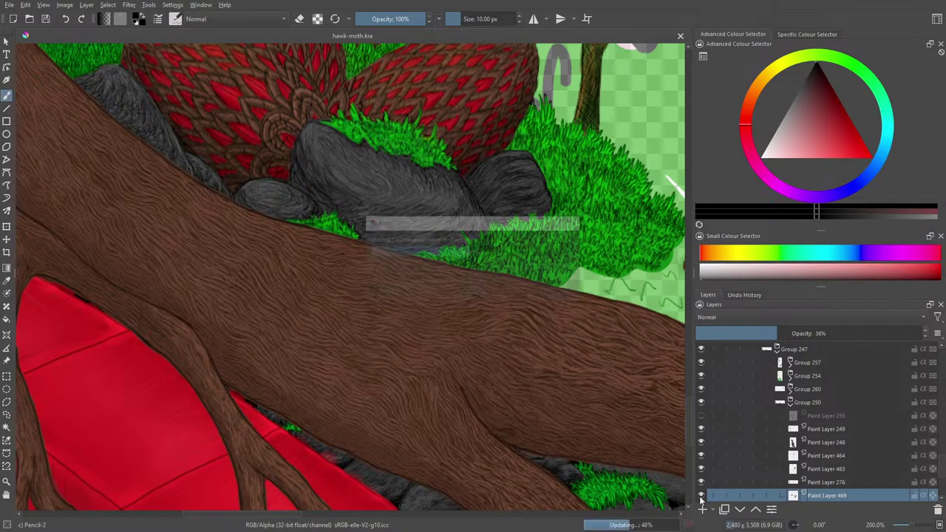
left_click(701, 495)
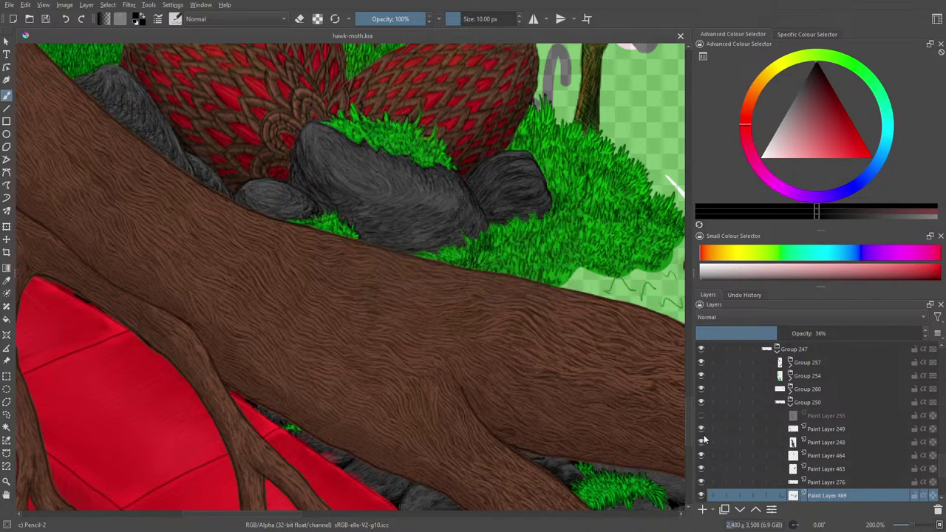
left_click(700, 402)
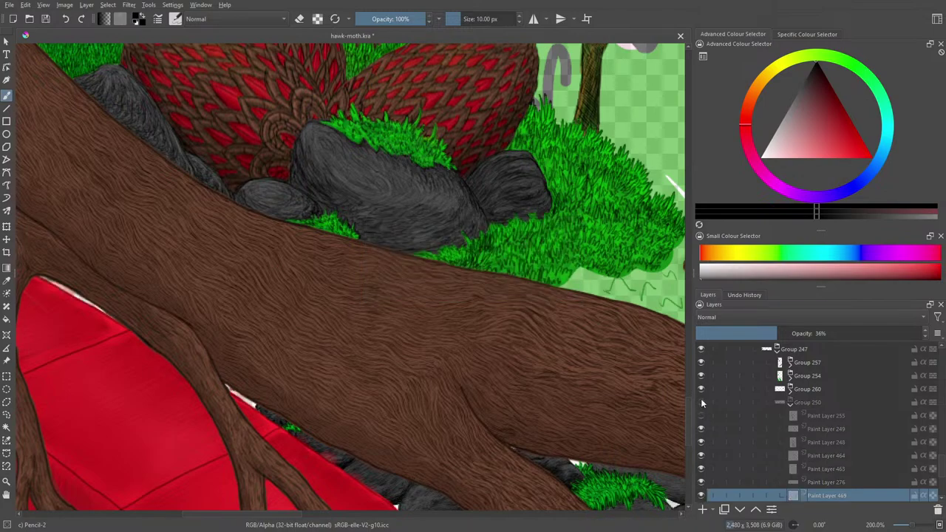
left_click(702, 403)
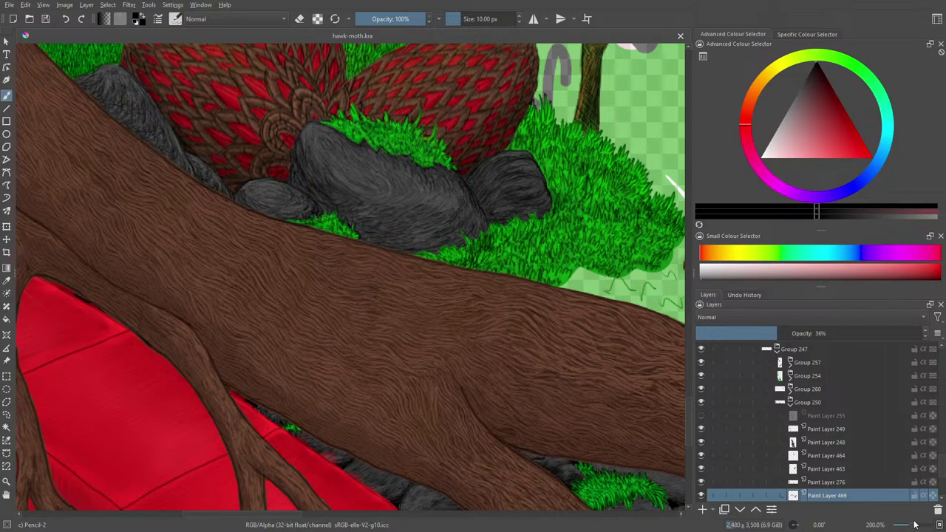
left_click_drag(915, 526, 902, 527)
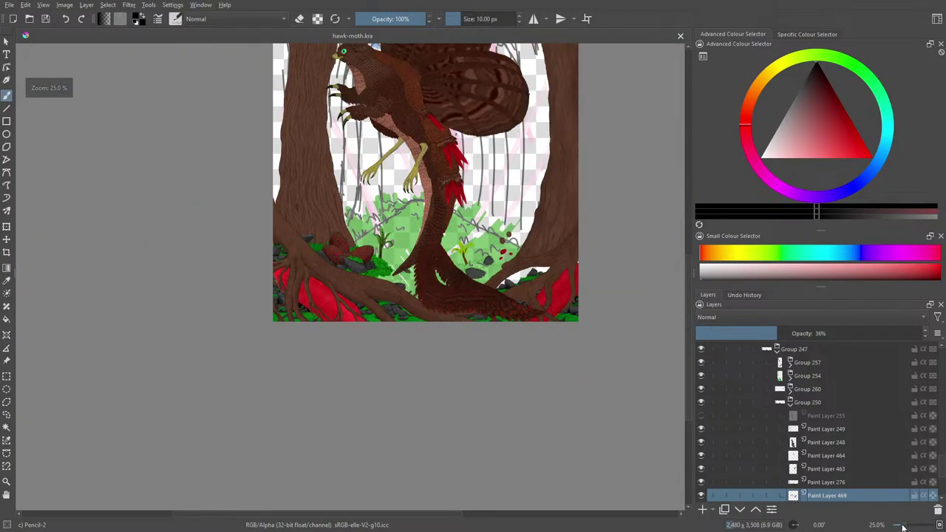
left_click(701, 403)
left_click(702, 404)
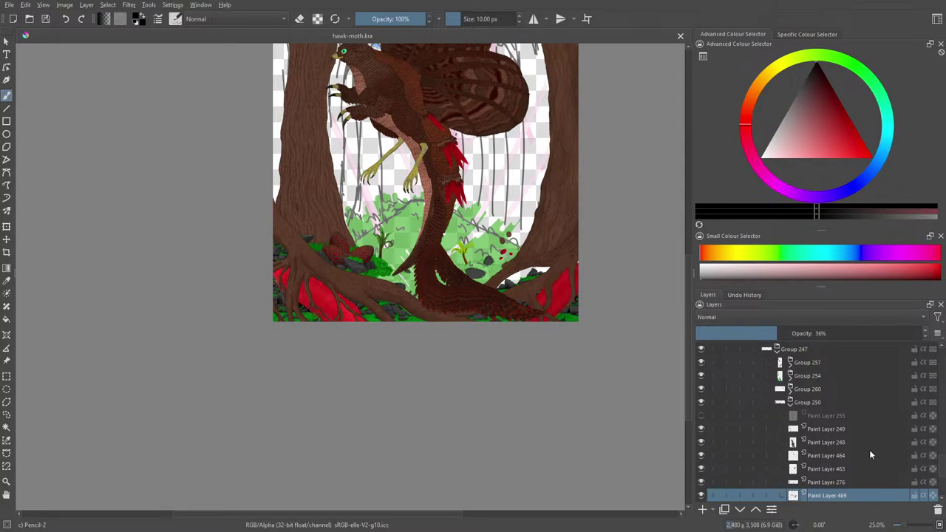
Hide and show Group 254 and Group 260 in turn to identify their contents in the painting
left_click(701, 377)
left_click(703, 377)
left_click(703, 390)
left_click(703, 390)
Collapse Group 250, and hide and show Paint Layer 270 to check what it holds
left_click(790, 404)
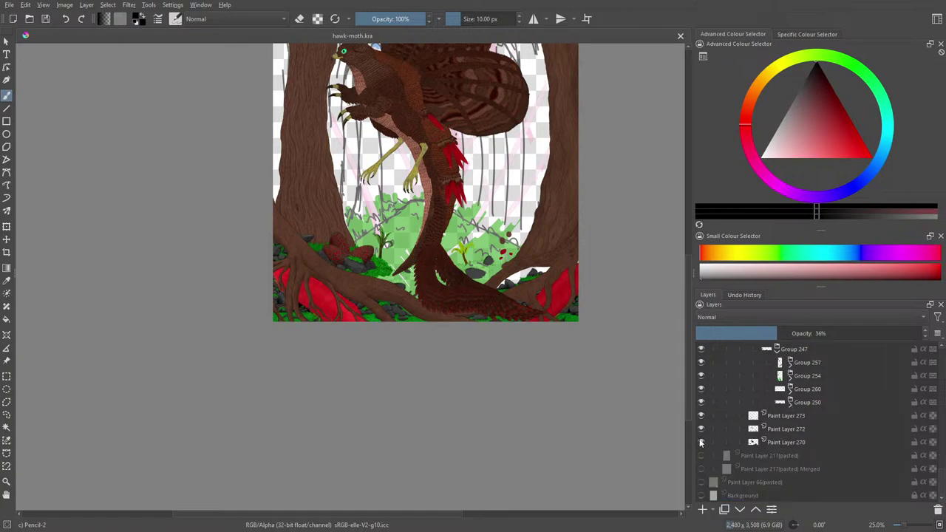
left_click(702, 442)
left_click(702, 443)
Collapse Group 247, and hide and show the whole group to check its contents
scroll(939, 451, "up", 3)
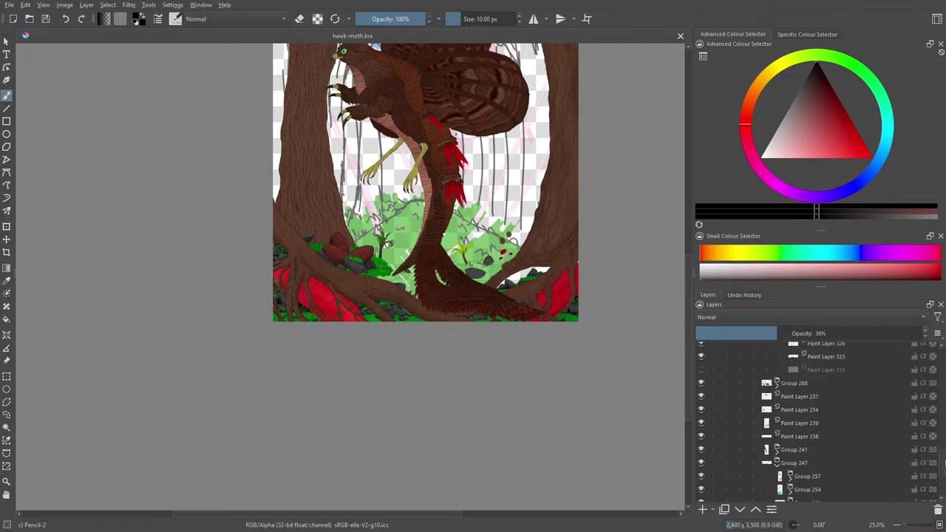
scroll(944, 459, "down", 2)
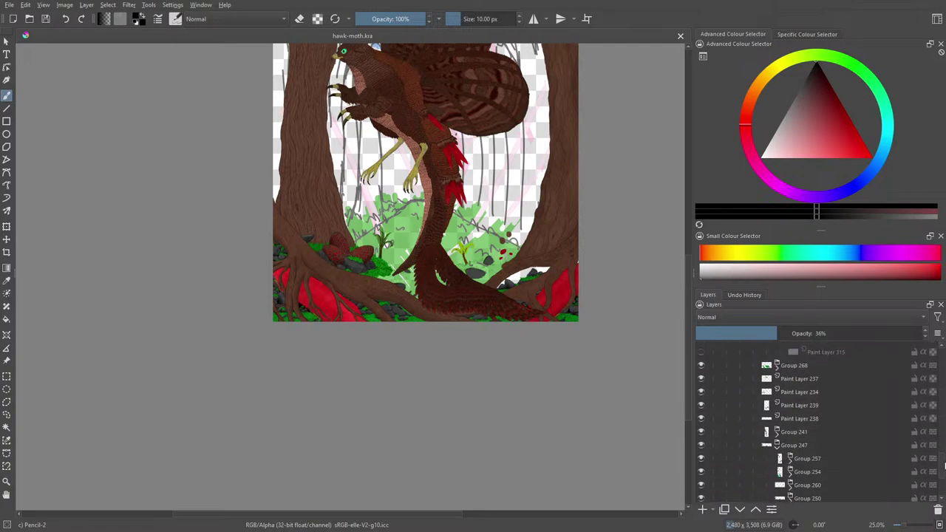
left_click(777, 446)
left_click(702, 446)
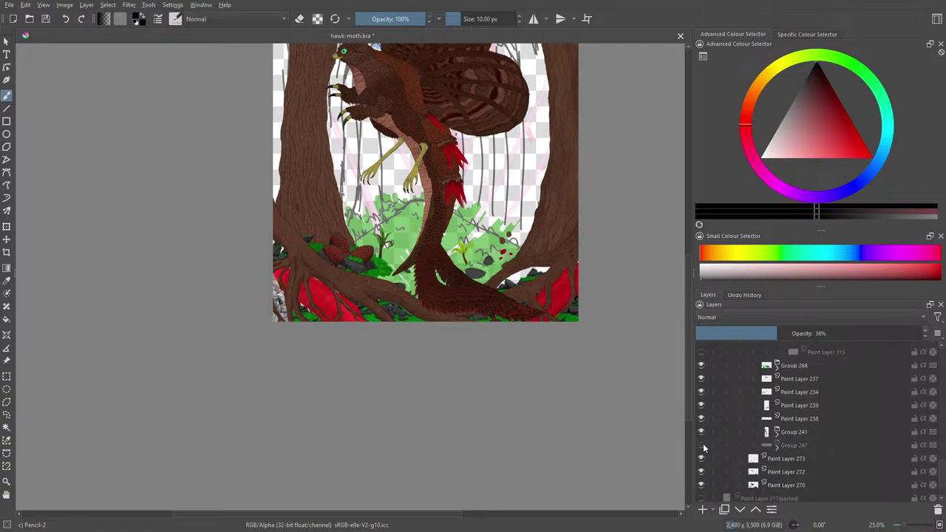
left_click(701, 445)
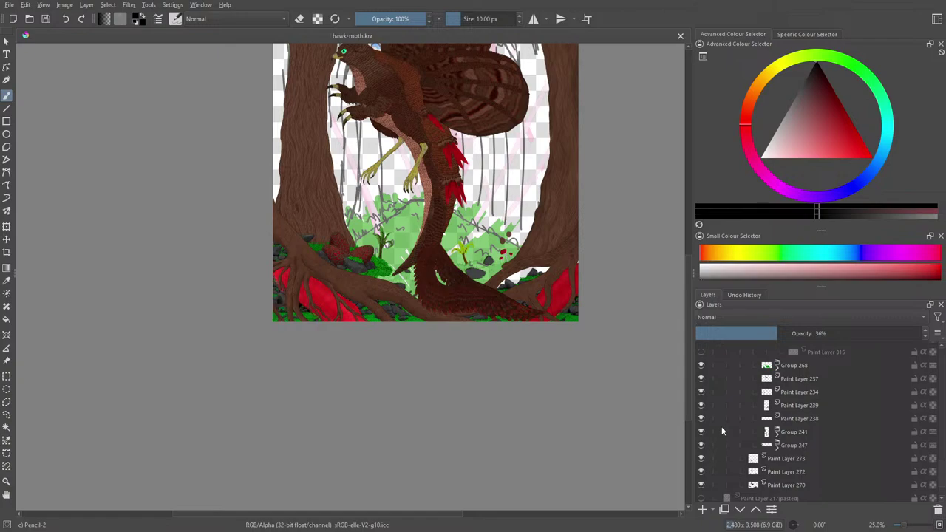
Hide and show Group 321 to check its contents, and collapse the group
scroll(860, 438, "up", 4)
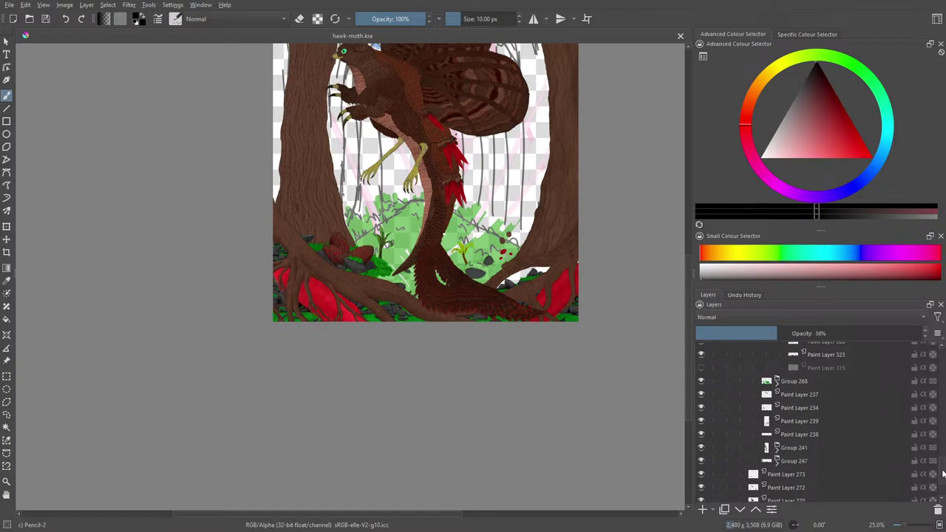
left_click(702, 414)
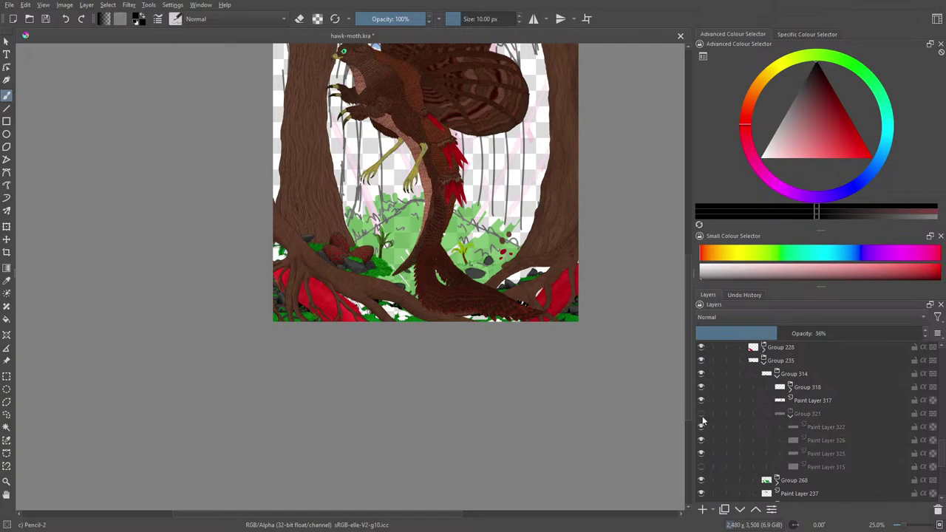
left_click(702, 415)
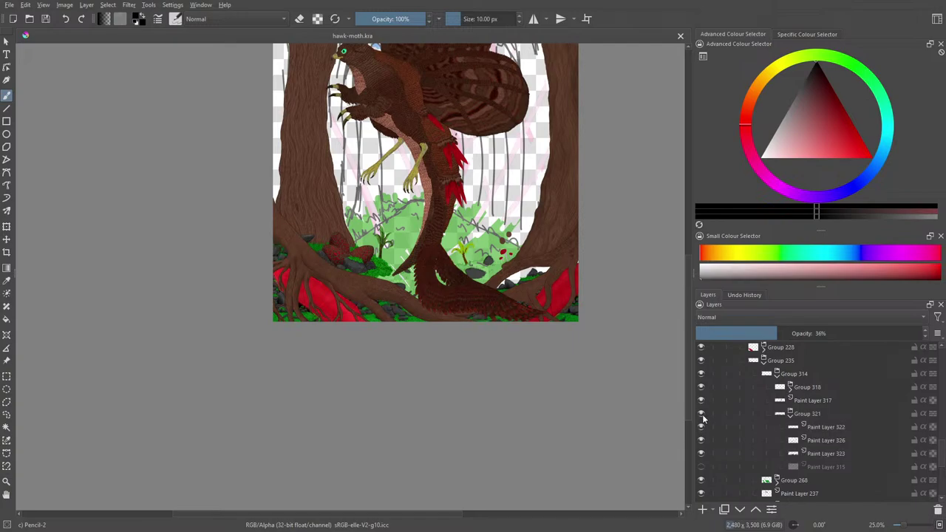
left_click(789, 414)
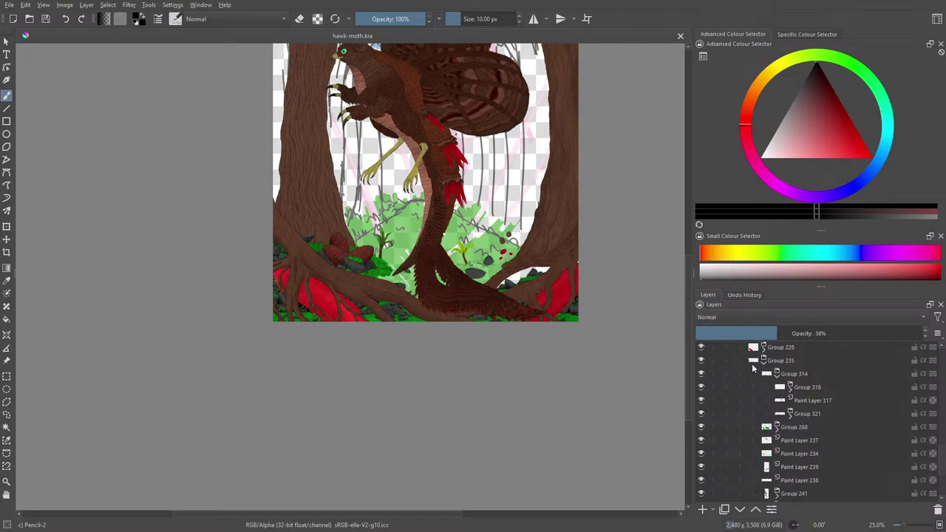
Hide and show Group 235 to check its contents, and collapse the group
left_click(701, 361)
left_click(701, 361)
left_click(766, 362)
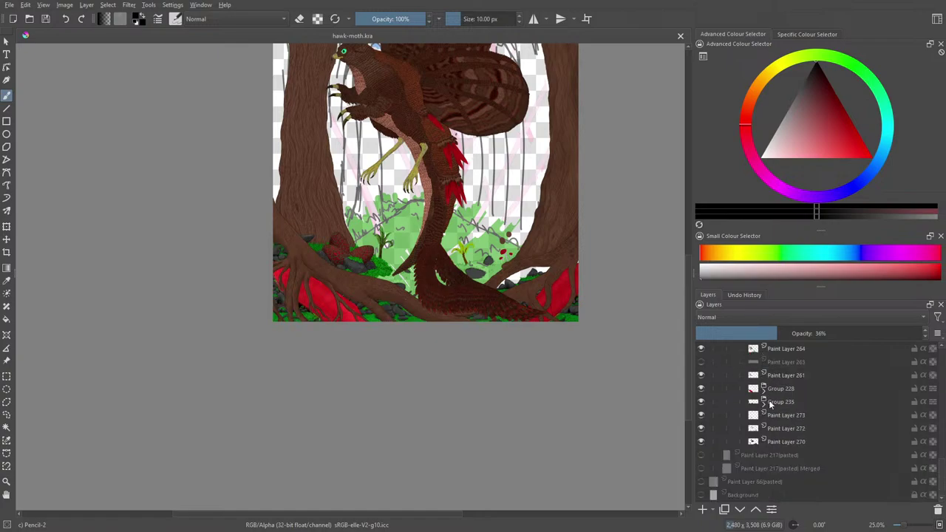
Hide and show Group 228 and Paint Layer 261 in turn to identify what each holds
left_click(702, 388)
left_click(702, 388)
left_click(701, 375)
left_click(702, 375)
Hide and show Group 262 and Group 350 in turn to check their contents
scroll(941, 472, "up", 5)
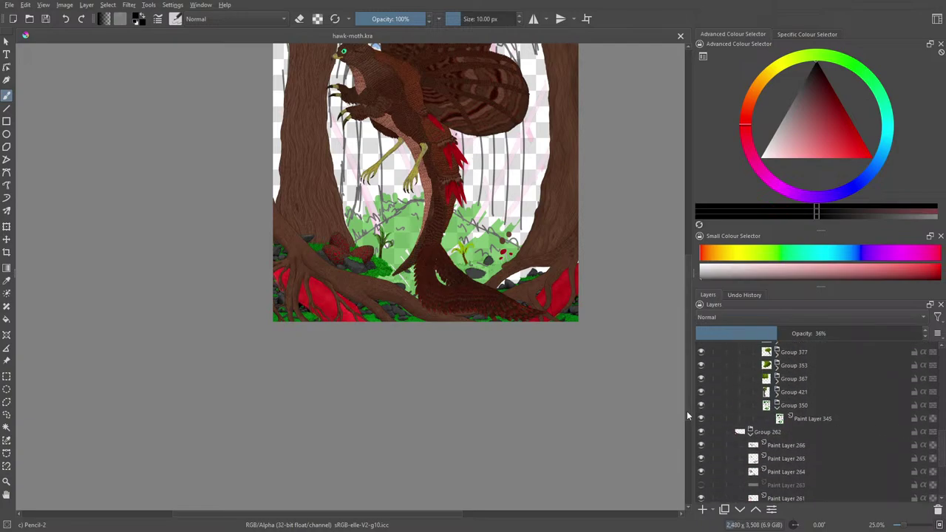
left_click(702, 432)
left_click(701, 433)
left_click(702, 407)
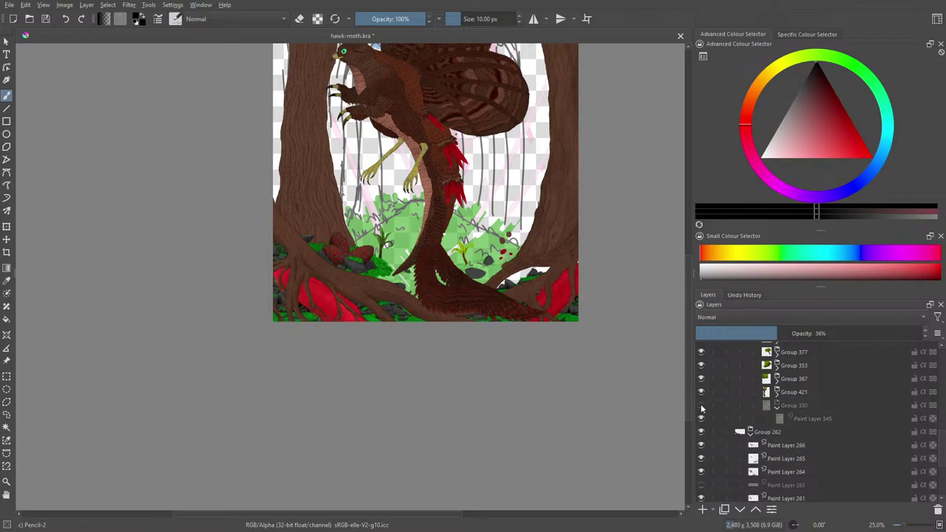
left_click(702, 407)
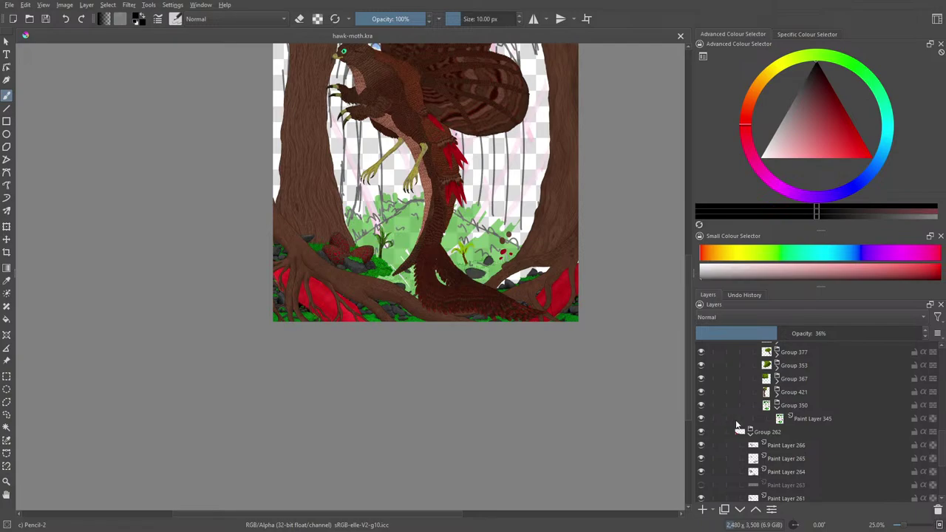
Hide and show Group 344 and Group 311 in turn to identify their parts of the painting
left_click_drag(943, 461, 944, 446)
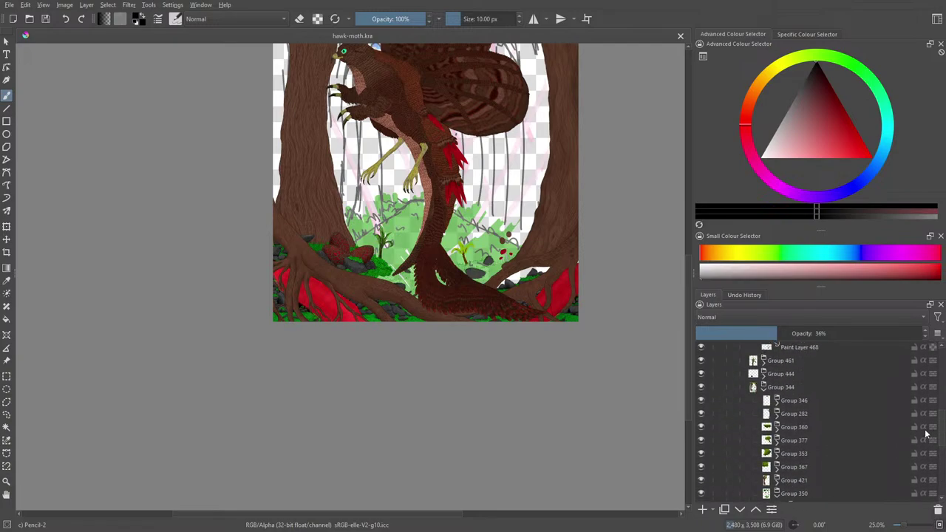
left_click(702, 388)
left_click(702, 389)
left_click_drag(944, 445, 937, 416)
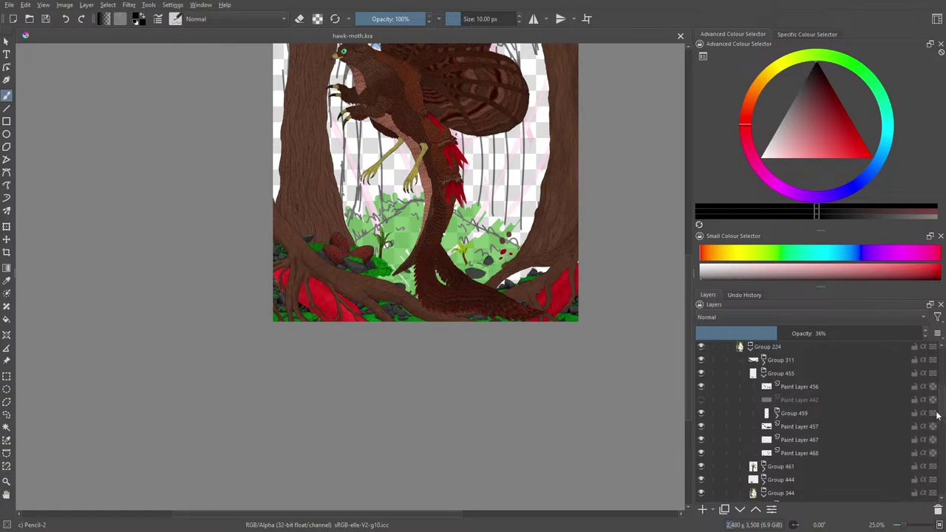
left_click(701, 360)
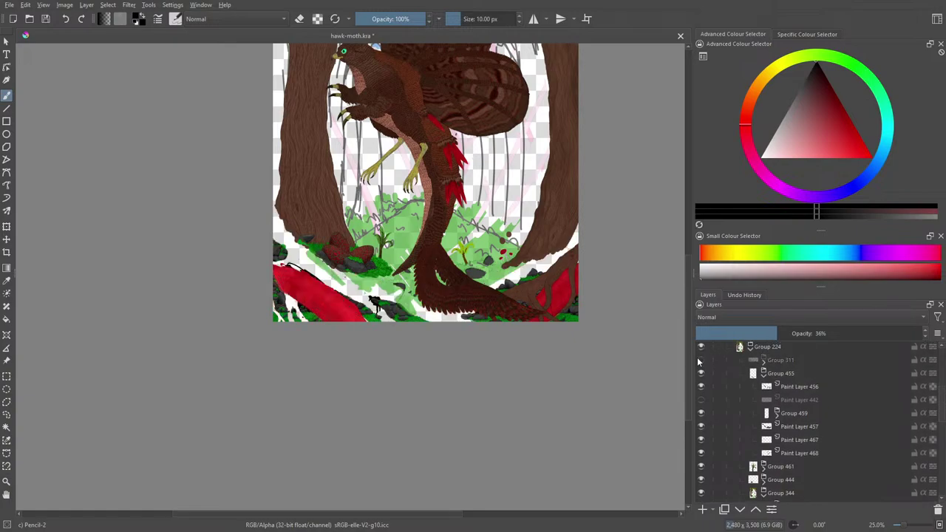
left_click(701, 360)
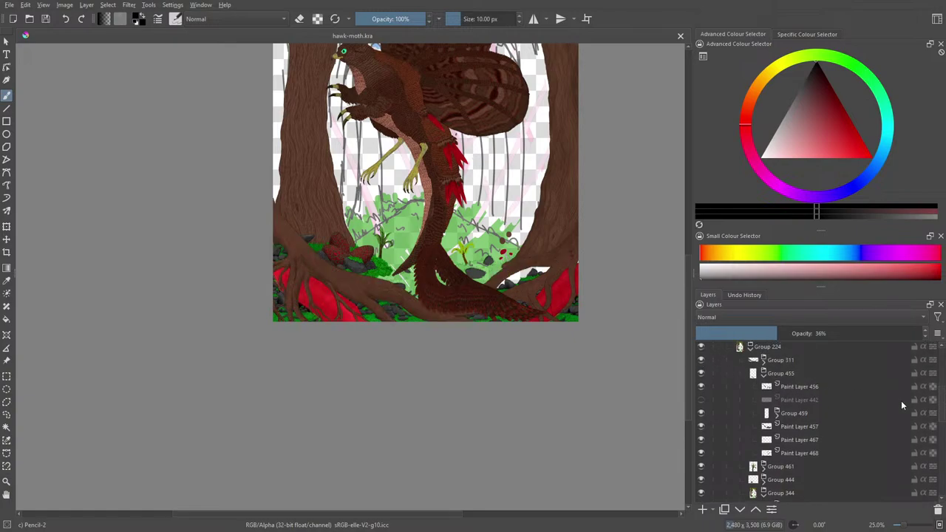
Hide and show Group 224 and its subgroup Group 455 to check what they contain
left_click_drag(944, 412, 941, 399)
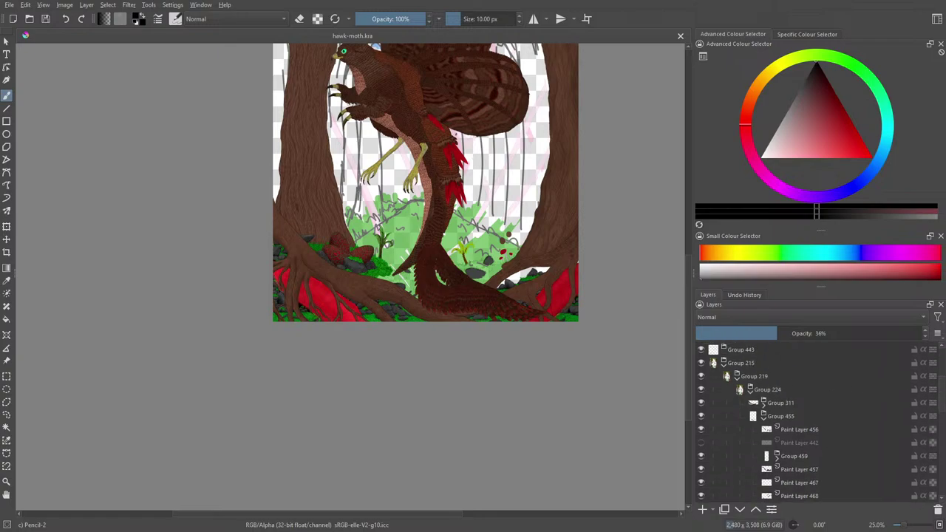
left_click(702, 390)
left_click(701, 390)
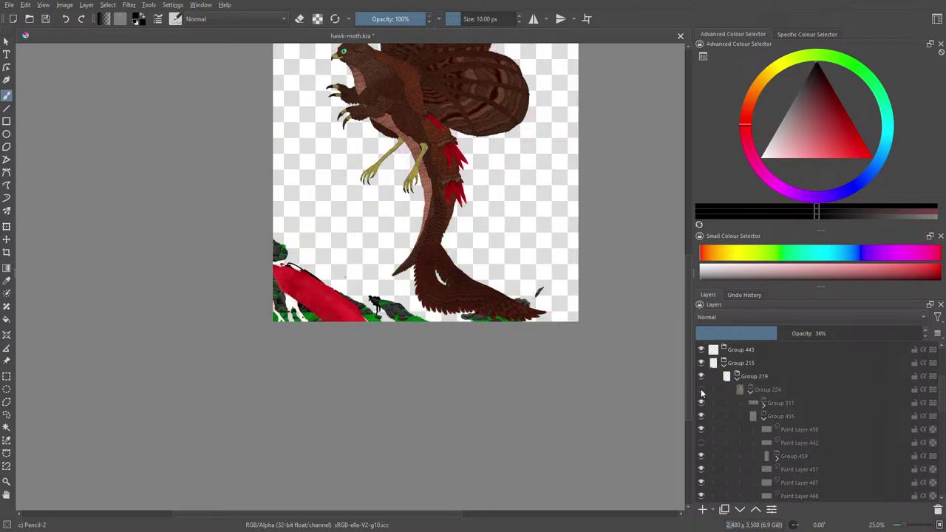
left_click(702, 417)
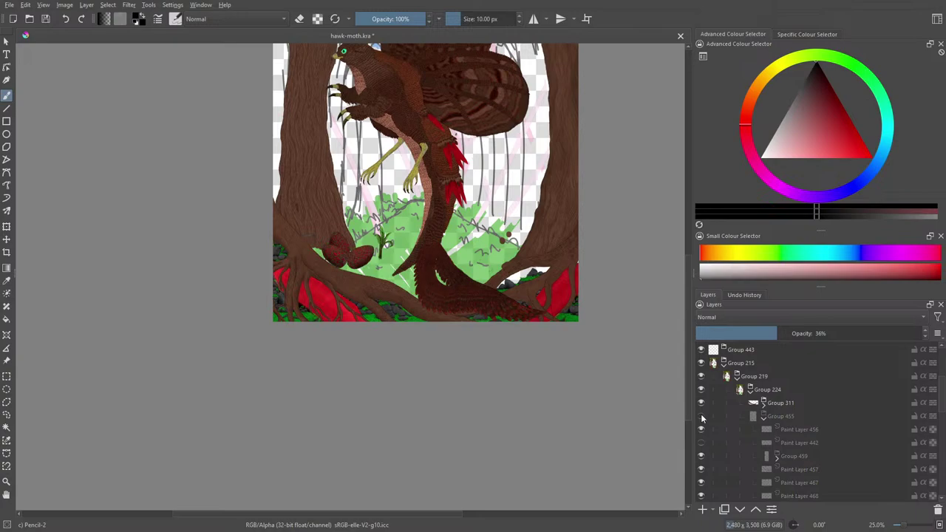
left_click(702, 417)
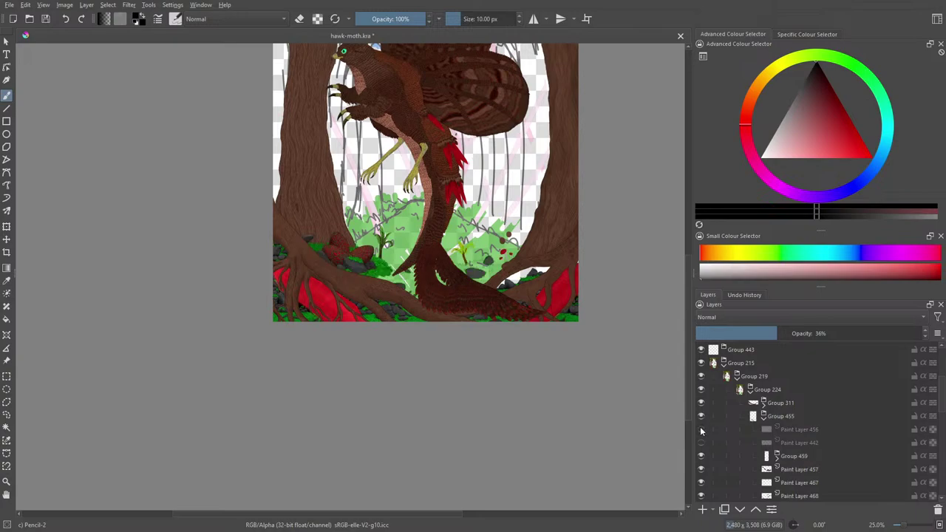
Check Paint Layer 456 by hiding and showing it, and add a new paint layer directly above it
left_click(702, 429)
left_click(702, 431)
left_click(701, 430)
left_click(702, 430)
left_click(797, 429)
left_click(703, 509)
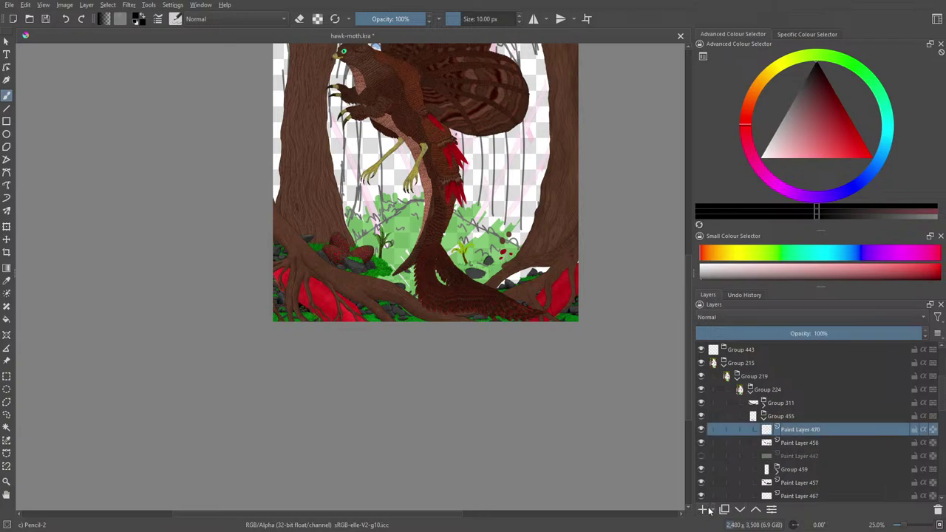
Zoom to 100% on the rocks and red eggs, and choose the Basic-2 Opacity brush preset
left_click_drag(901, 524, 913, 525)
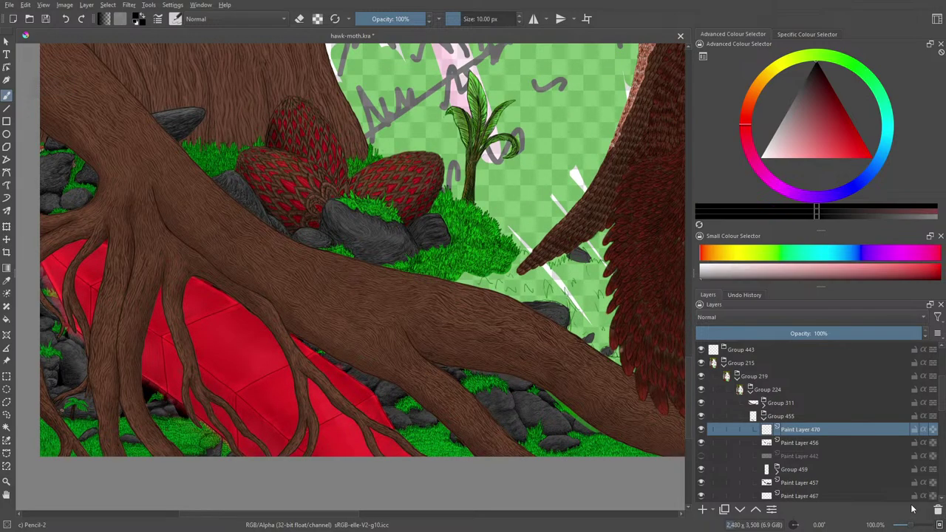
right_click(344, 257)
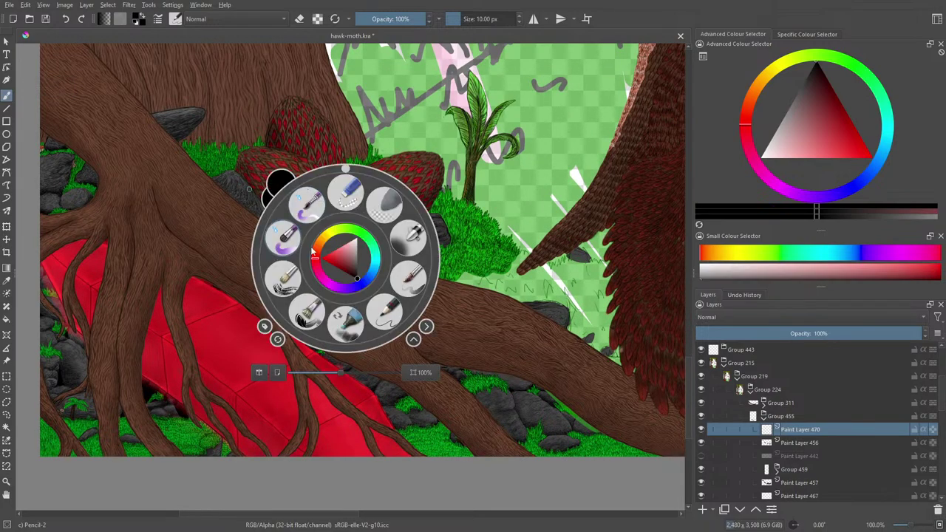
left_click(175, 18)
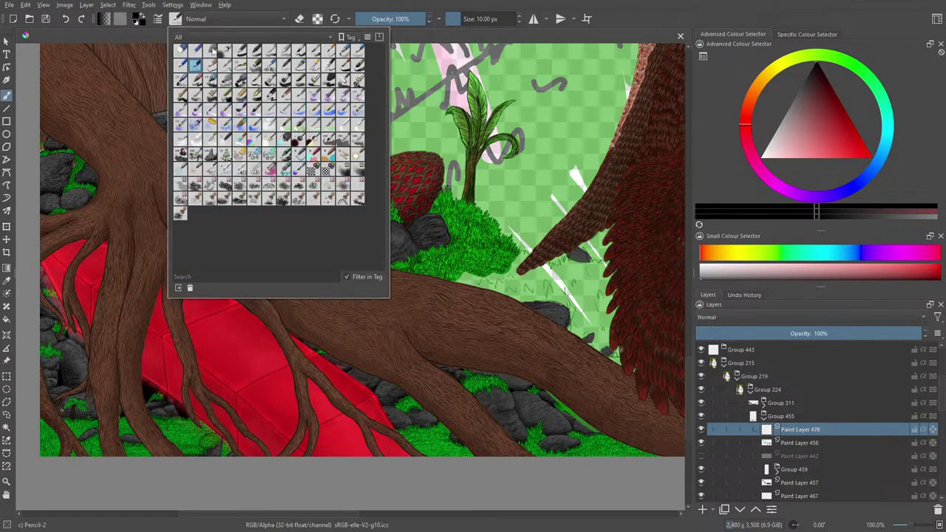
left_click(254, 50)
right_click(114, 74)
left_click(234, 78)
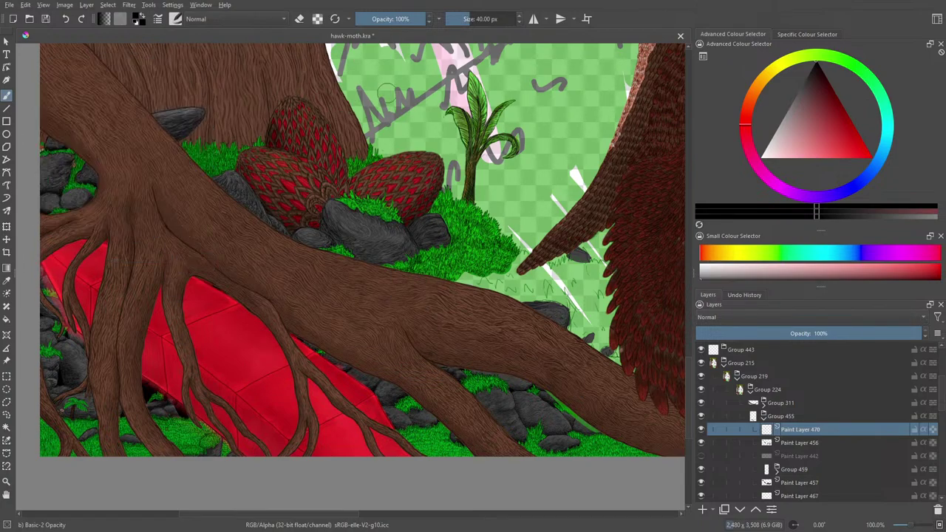
Set the brush opacity to 45% and size to 11.22 px, and shade the rocks below the red eggs in black
left_click(395, 19)
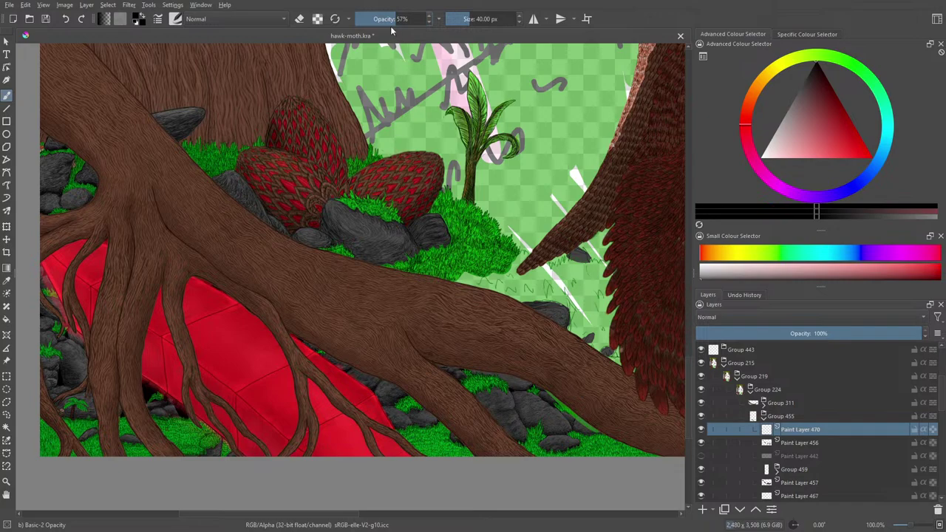
left_click_drag(390, 19, 385, 19)
left_click(388, 18)
left_click(464, 19)
left_click_drag(464, 18, 460, 18)
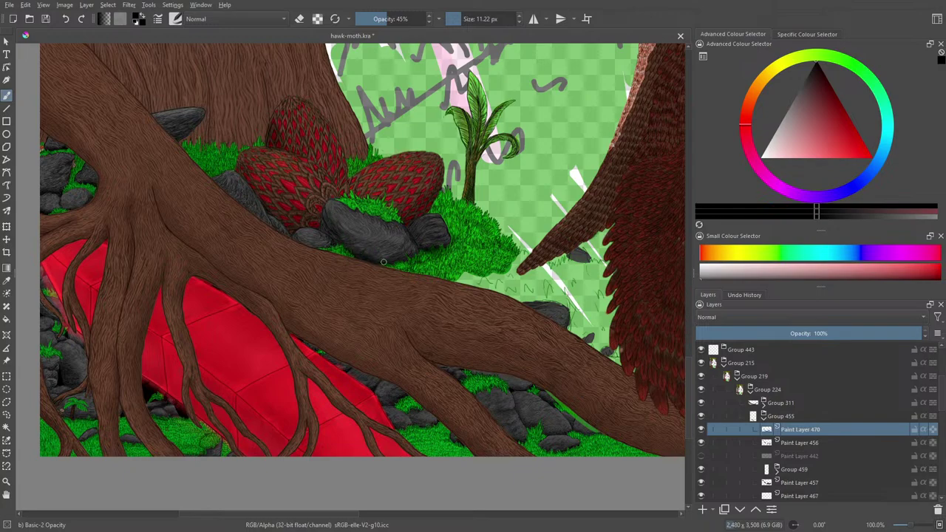
Switch to the Eraser Soft preset at 14.67 px and soften the black shading around the rocks
key("e")
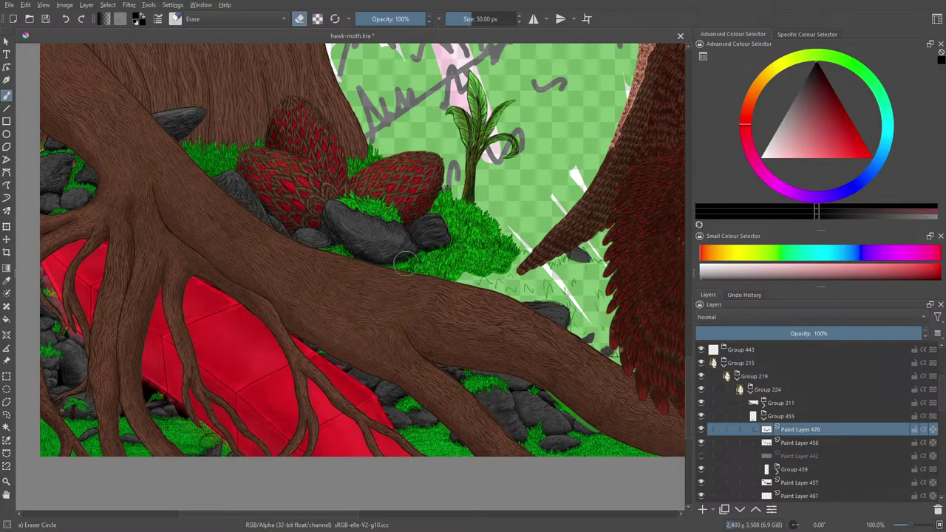
left_click_drag(467, 13, 461, 12)
left_click(175, 19)
left_click(201, 50)
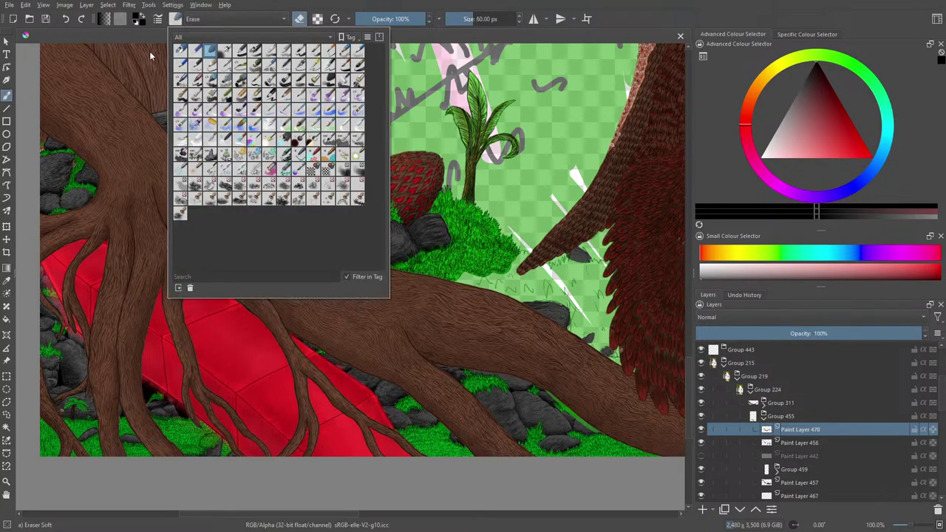
left_click_drag(475, 19, 464, 18)
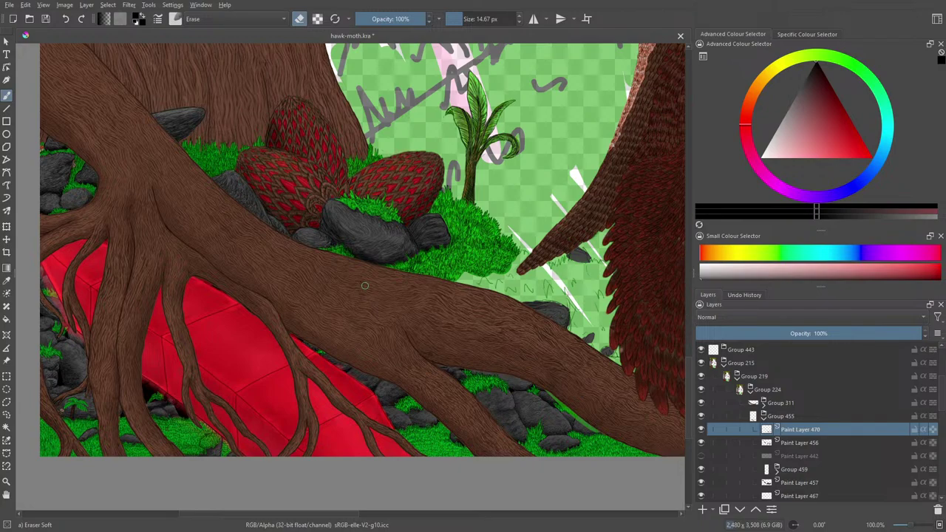
Blend the black shading on the rocks below the eggs with the Blender Basic brush
right_click(304, 183)
left_click(267, 130)
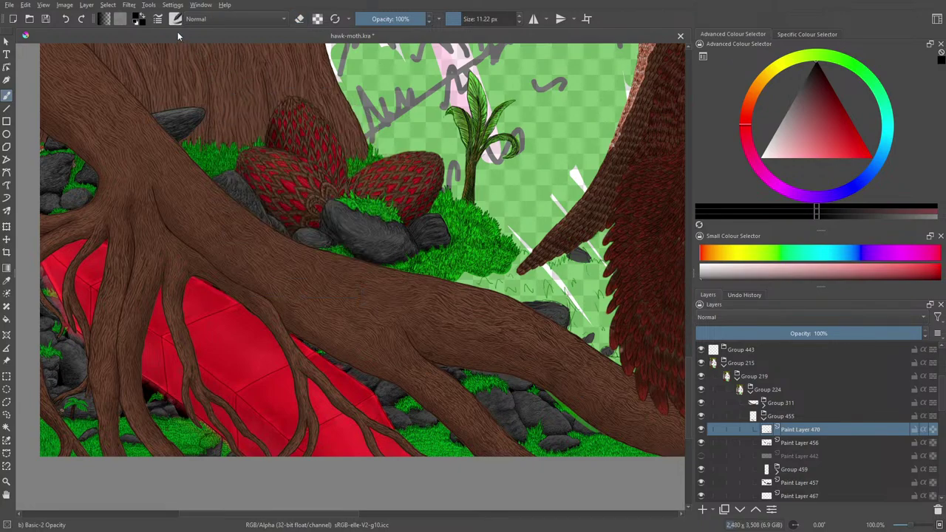
left_click(178, 17)
left_click(343, 125)
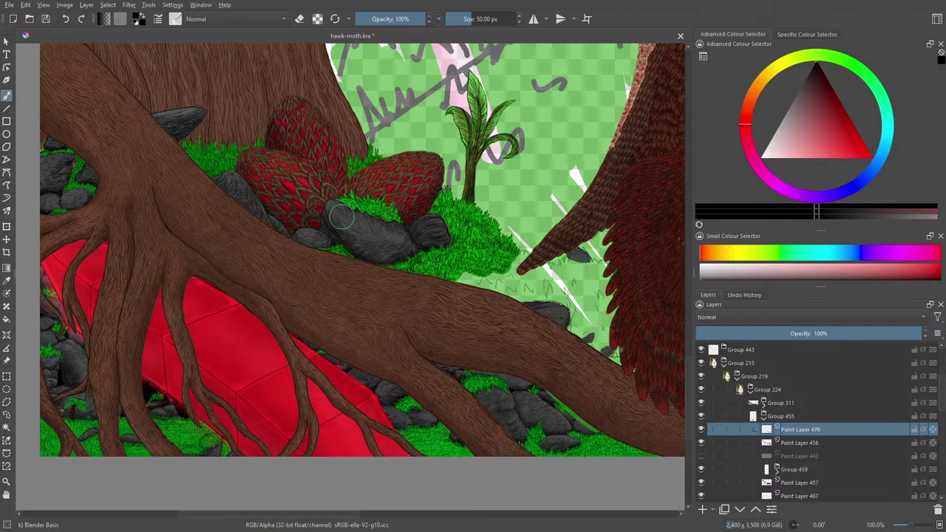
Shade the remaining rocks around the eggs with the Basic-2 Opacity brush, softening the shadows with Eraser Soft
left_click(175, 18)
left_click(253, 52)
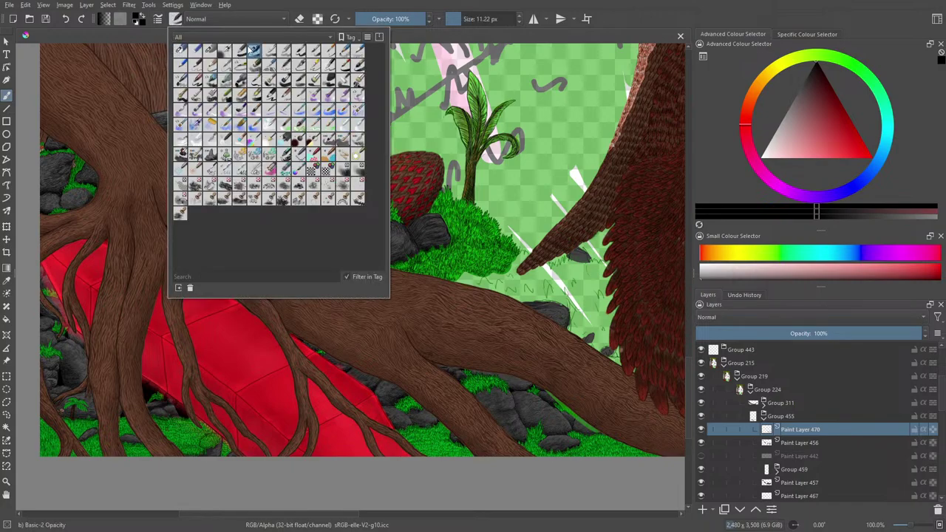
right_click(59, 127)
left_click(260, 226)
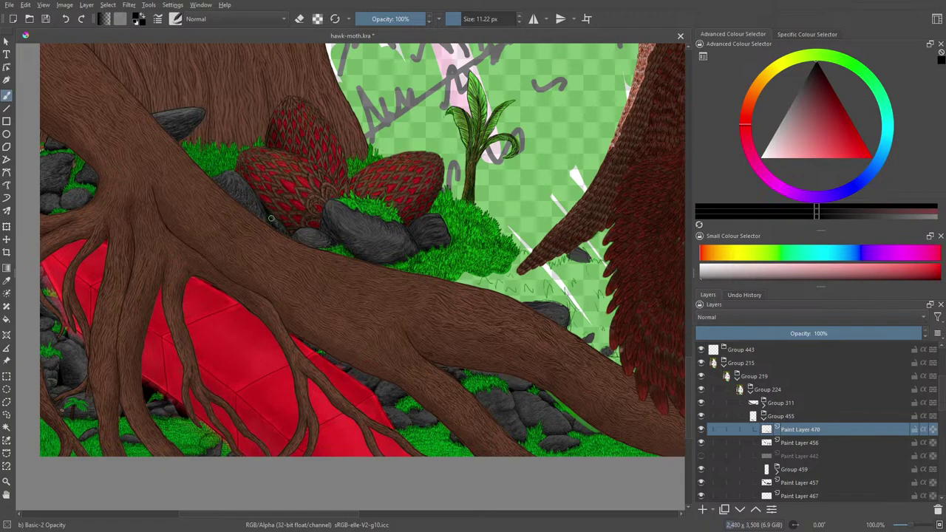
key("e")
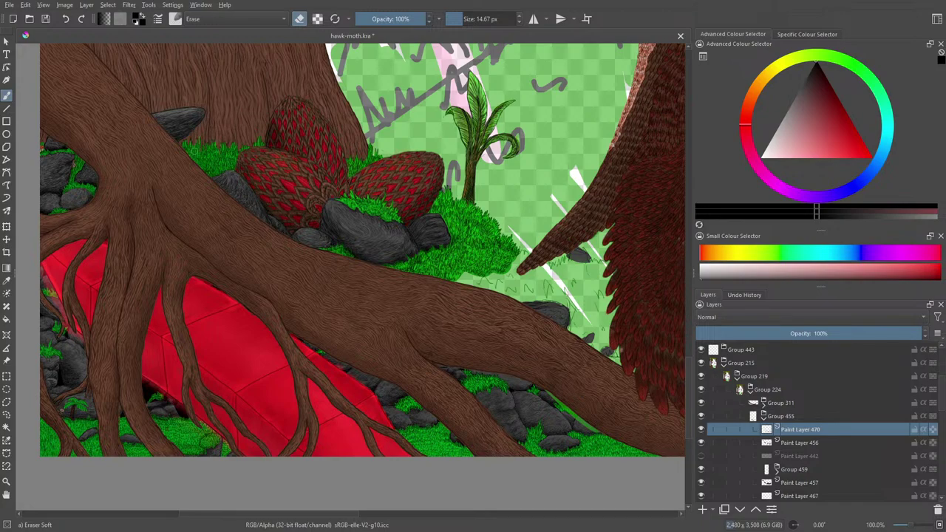
key("e")
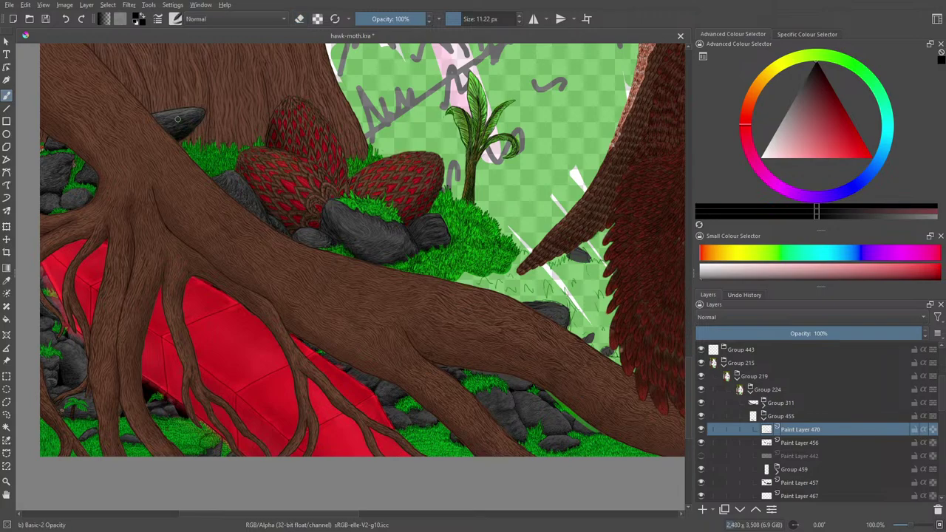
key("e")
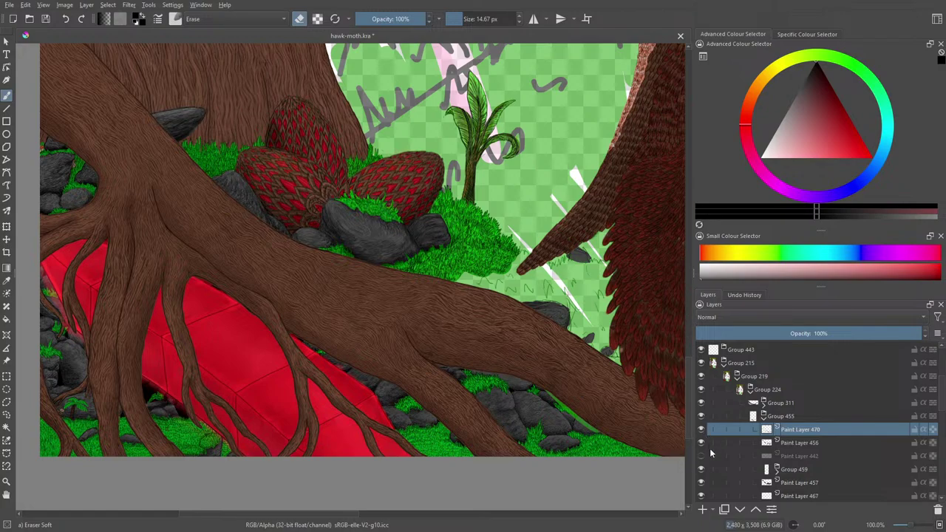
Hide and show Paint Layers 457, 467 and 468 in turn to check what each holds
left_click(701, 483)
left_click(701, 484)
left_click(700, 497)
left_click(701, 497)
left_click_drag(941, 398, 942, 407)
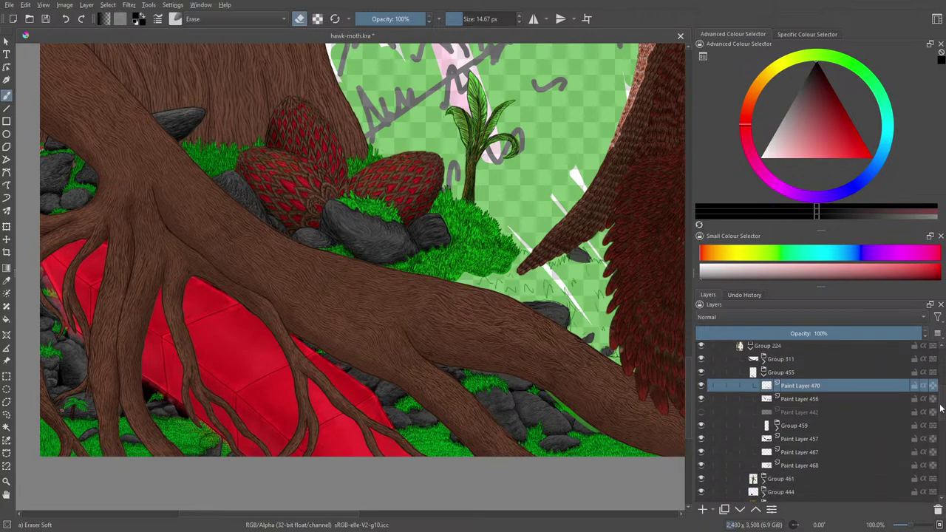
left_click(701, 465)
left_click(701, 465)
Return to the Basic-2 Opacity brush, and hide and show Paint Layers 468 and 467 to check the rocks and plants around the tail
key("/")
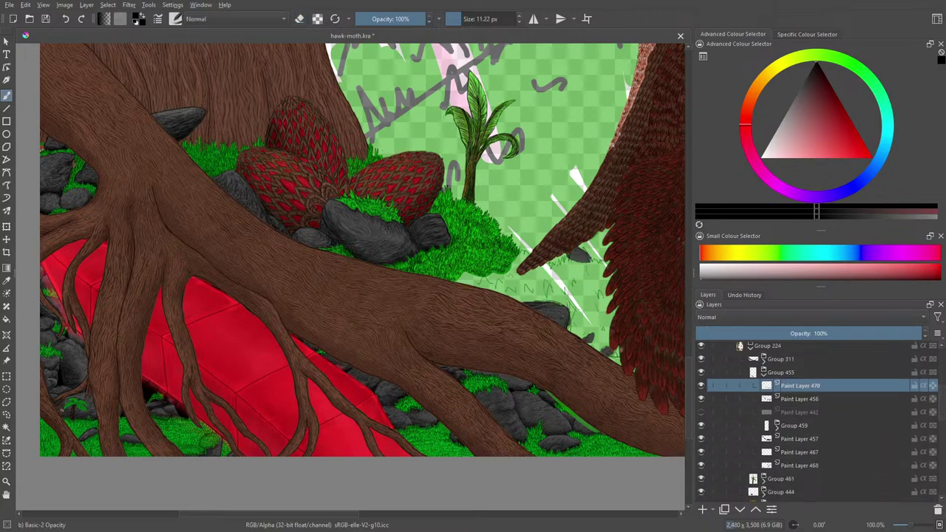
left_click_drag(338, 514, 453, 513)
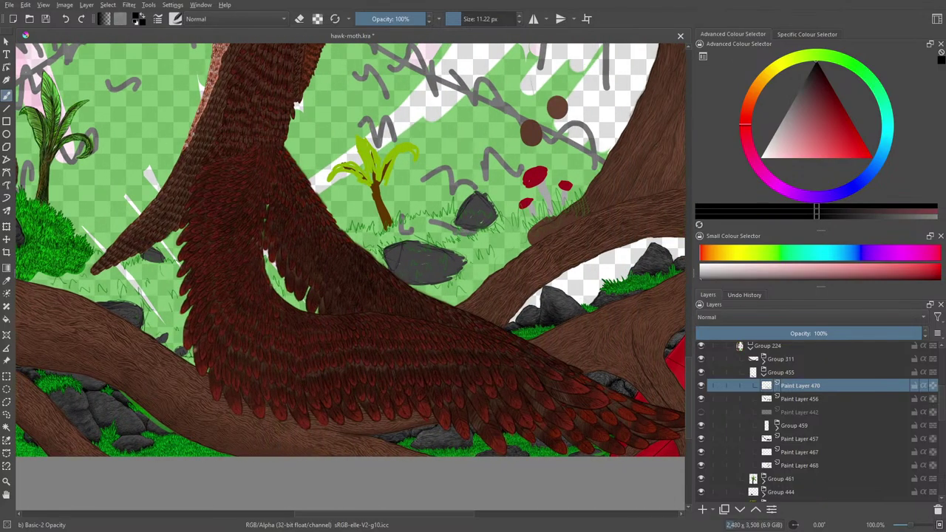
left_click(701, 468)
left_click(701, 471)
left_click(701, 471)
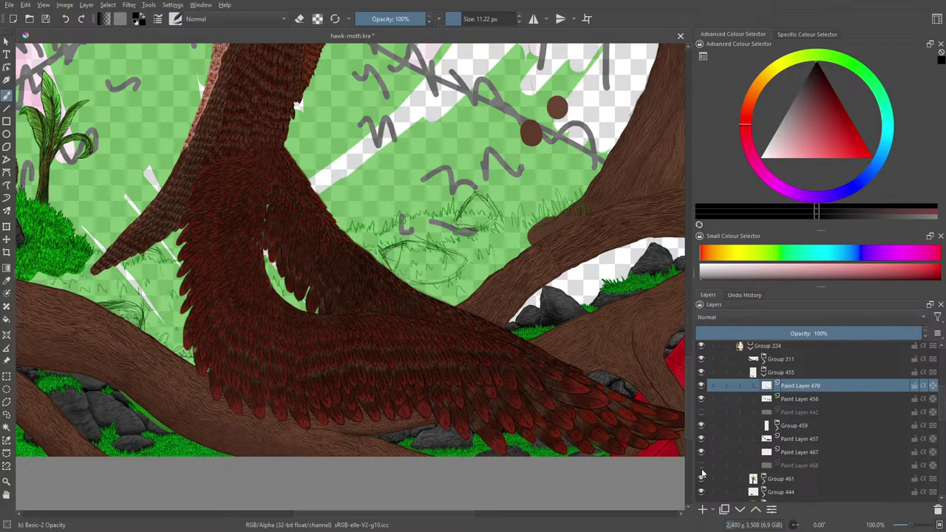
left_click(701, 471)
left_click(700, 457)
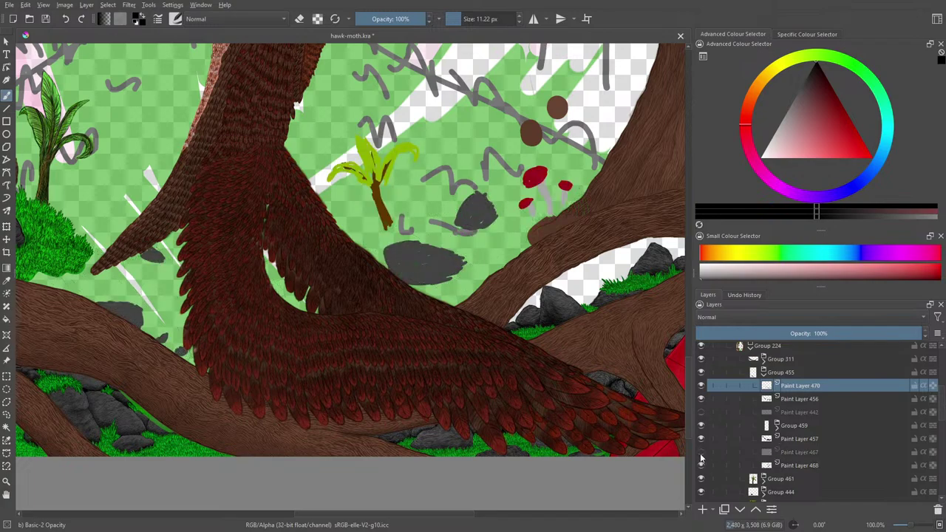
left_click(700, 457)
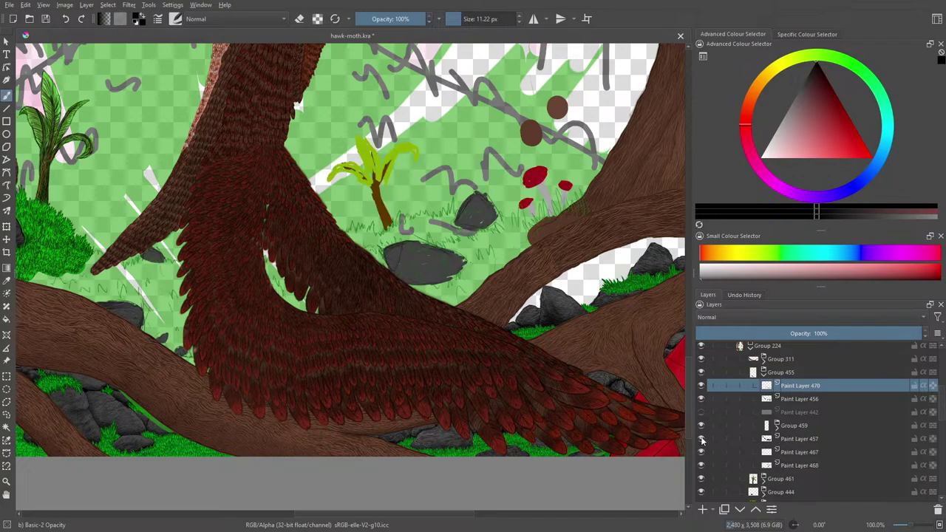
Hide and show Paint Layers 457, 442 and 456 in turn to check what each contributes to the background
left_click(702, 439)
left_click(702, 441)
left_click(702, 440)
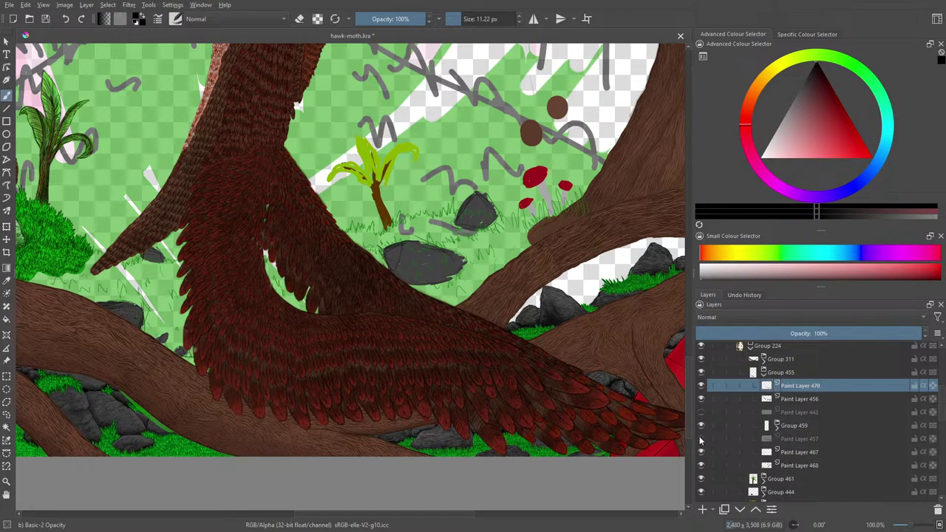
left_click_drag(399, 516, 365, 517)
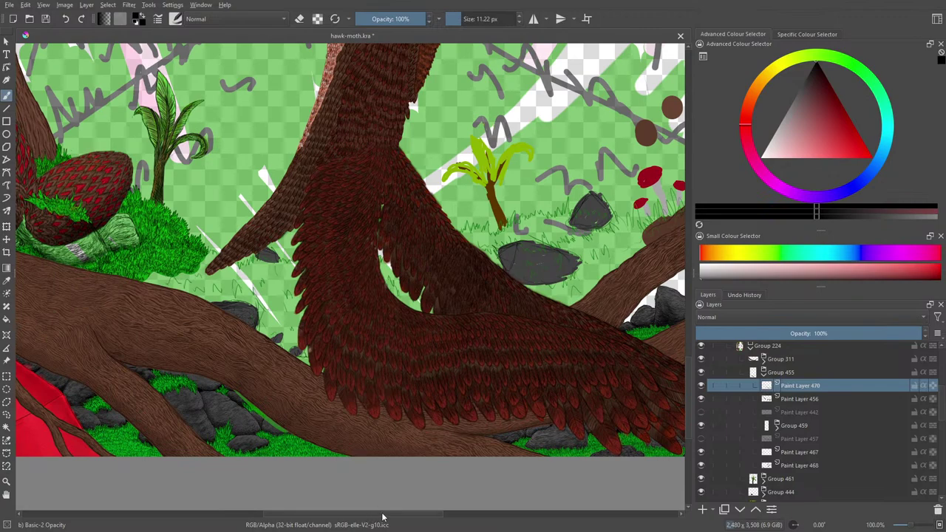
left_click(703, 411)
left_click(702, 412)
left_click(702, 440)
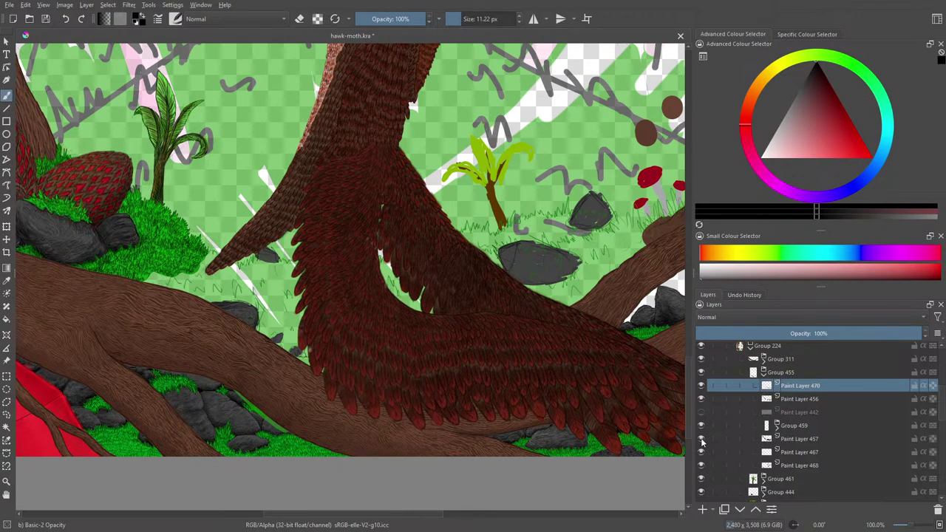
left_click(704, 403)
left_click(704, 403)
left_click(703, 412)
left_click(702, 413)
left_click(702, 413)
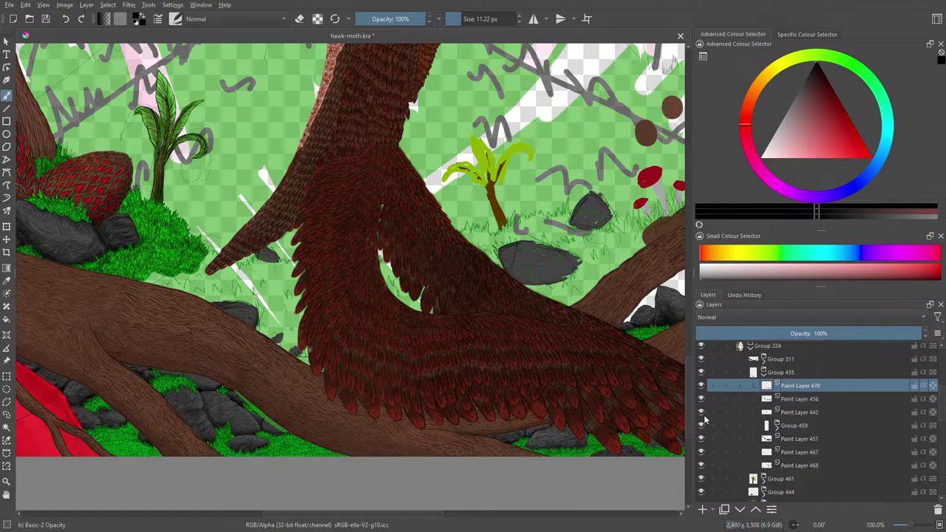
left_click(703, 413)
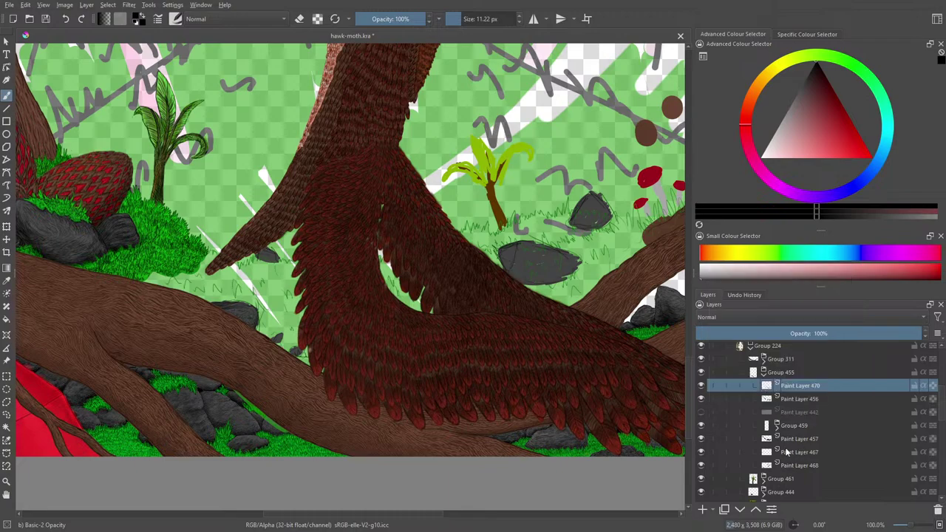
Check the rough line sketch on Paint Layer 467 and add a new paint layer directly above it
left_click(743, 457)
left_click(703, 452)
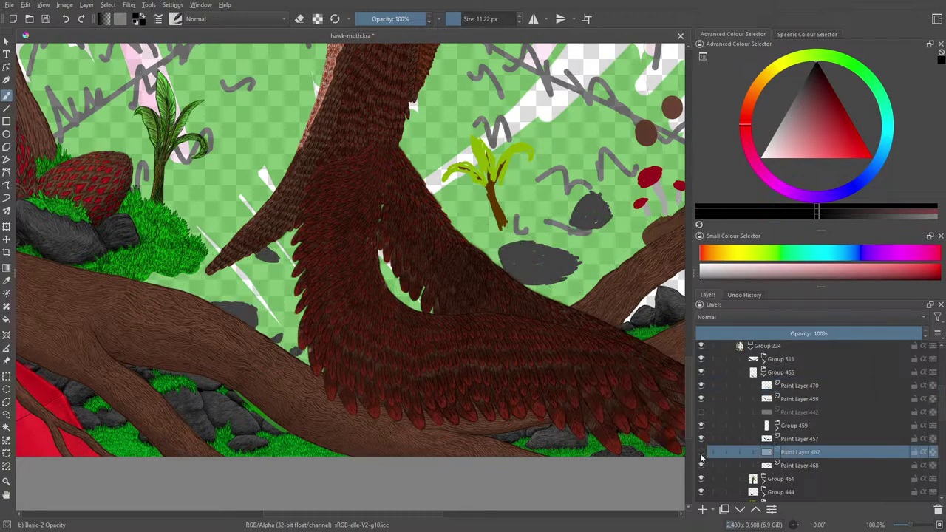
left_click(702, 452)
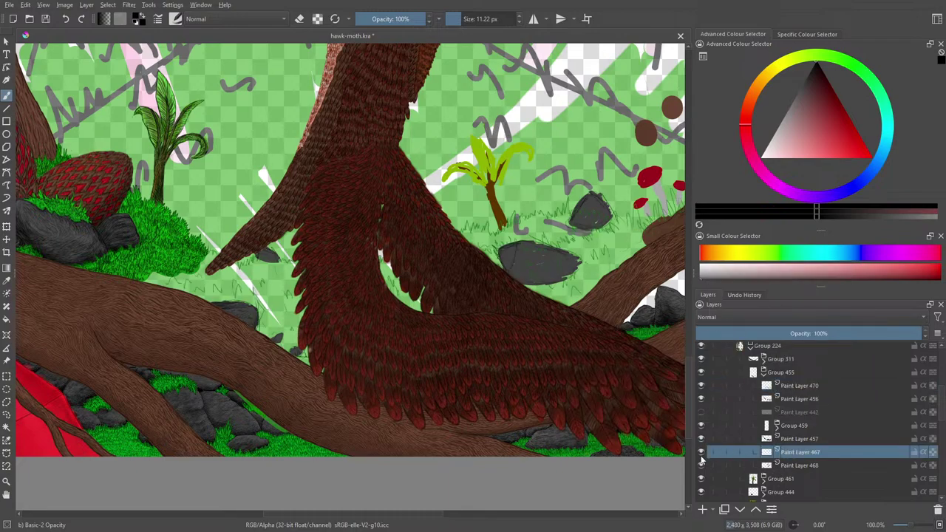
left_click(703, 510)
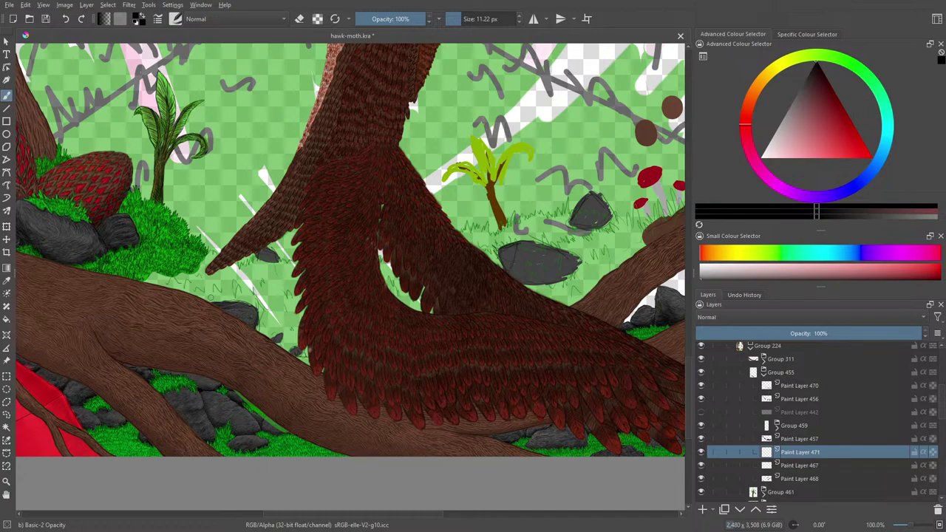
Choose the Pencil-2 brush preset and reduce its size to 3.65 px
left_click(175, 19)
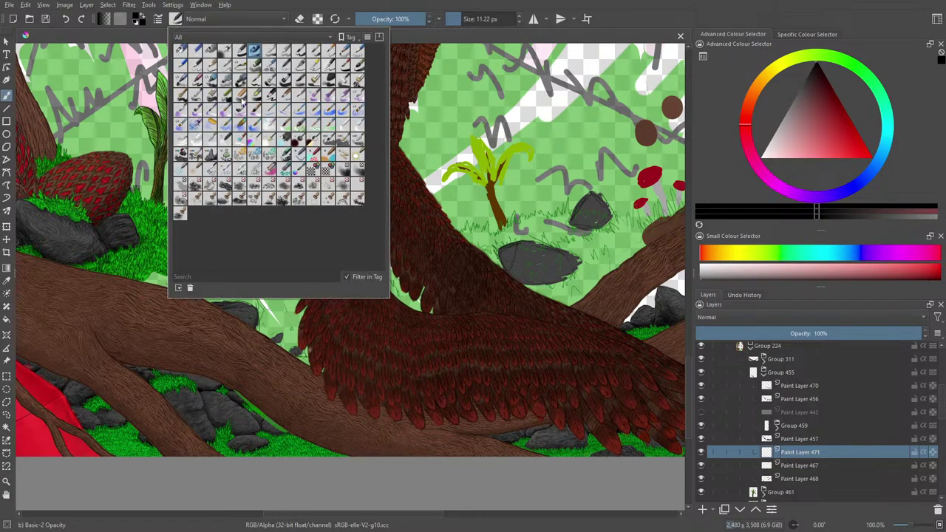
left_click(195, 65)
right_click(461, 250)
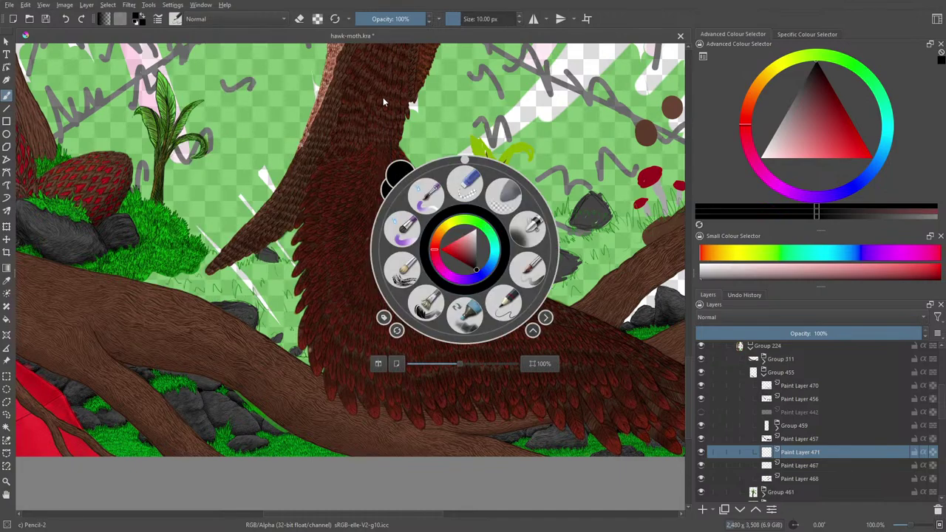
left_click(383, 97)
left_click_drag(457, 22, 456, 23)
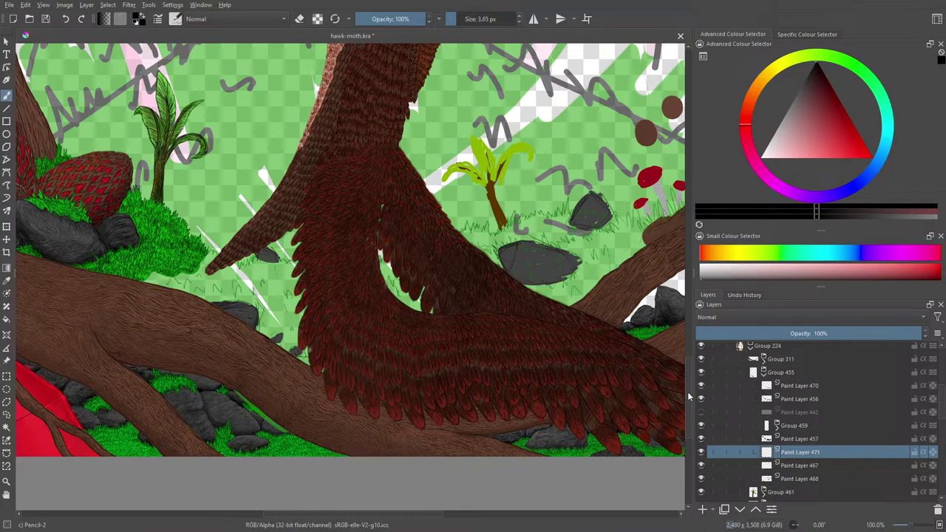
Lower the opacity of Paint Layer 468, which holds the rough rock, plant and mushroom colours, to 54%
scroll(689, 390, "up", 2)
left_click(905, 525)
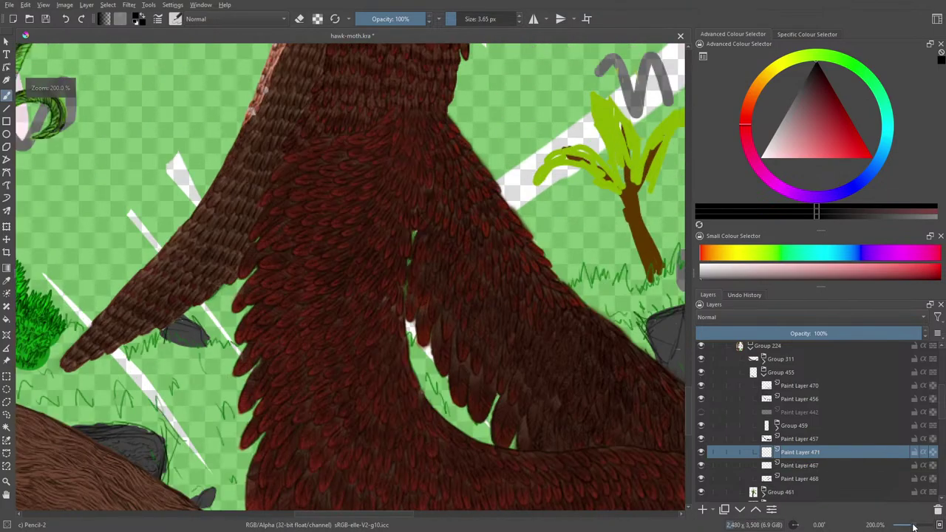
left_click_drag(297, 520, 378, 520)
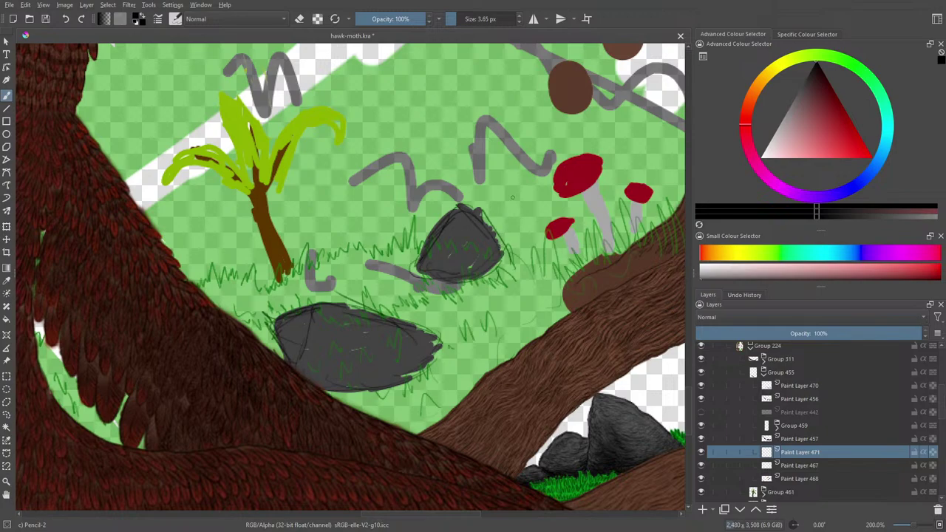
left_click(702, 479)
left_click(702, 480)
left_click(793, 480)
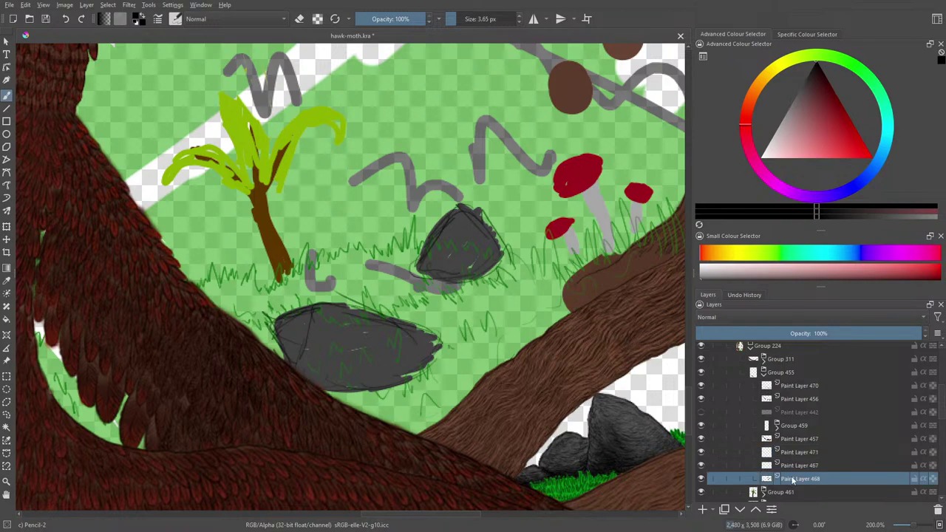
left_click(823, 340)
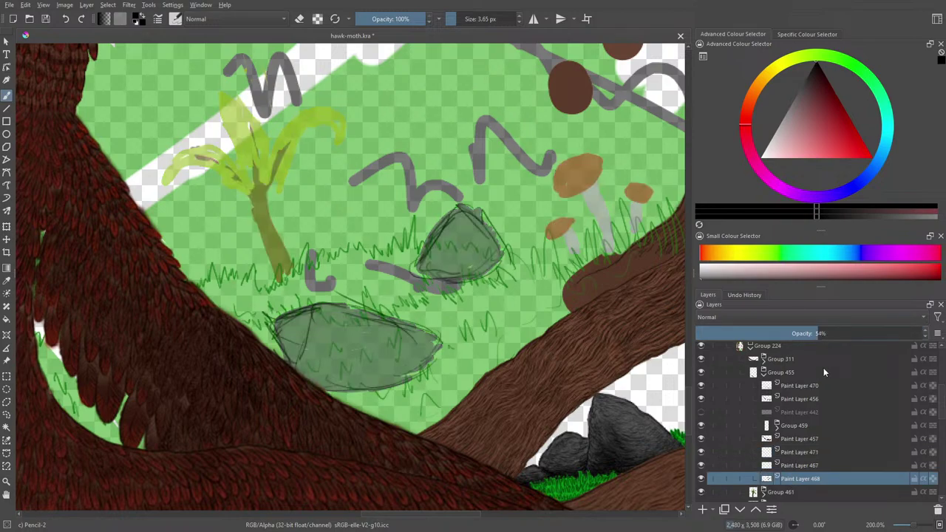
left_click(783, 453)
left_click(703, 452)
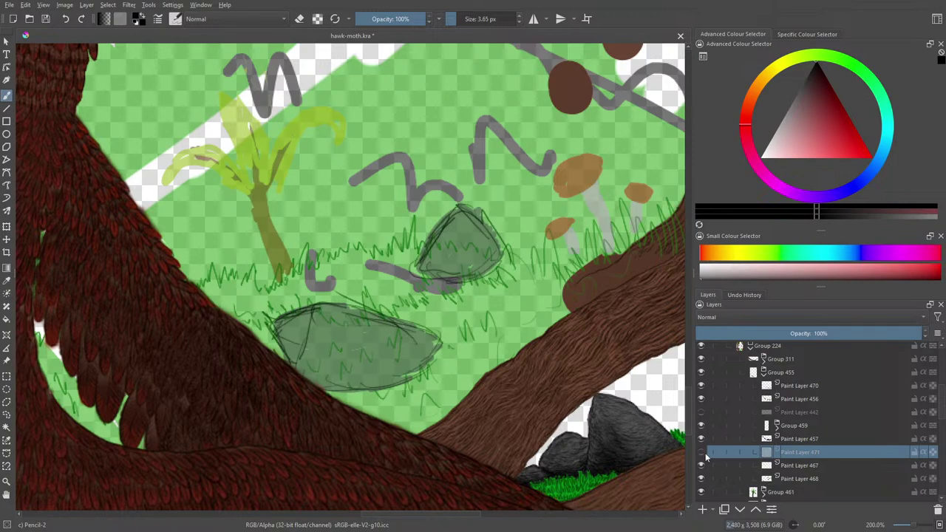
left_click(702, 453)
mouse_move(501, 249)
left_mouse_down()
mouse_move(463, 206)
mouse_move(432, 238)
left_mouse_up()
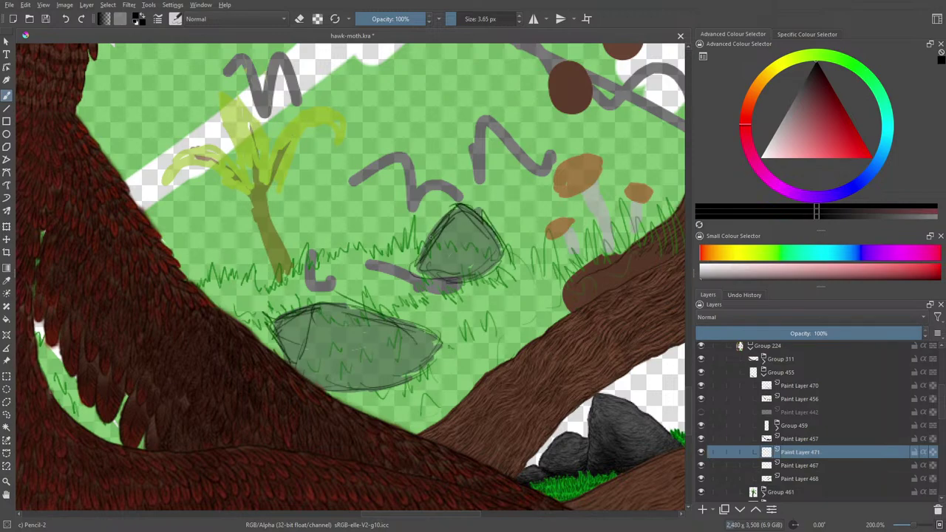
mouse_move(459, 204)
left_mouse_down()
mouse_move(414, 263)
mouse_move(432, 278)
mouse_move(500, 265)
mouse_move(476, 275)
left_mouse_up()
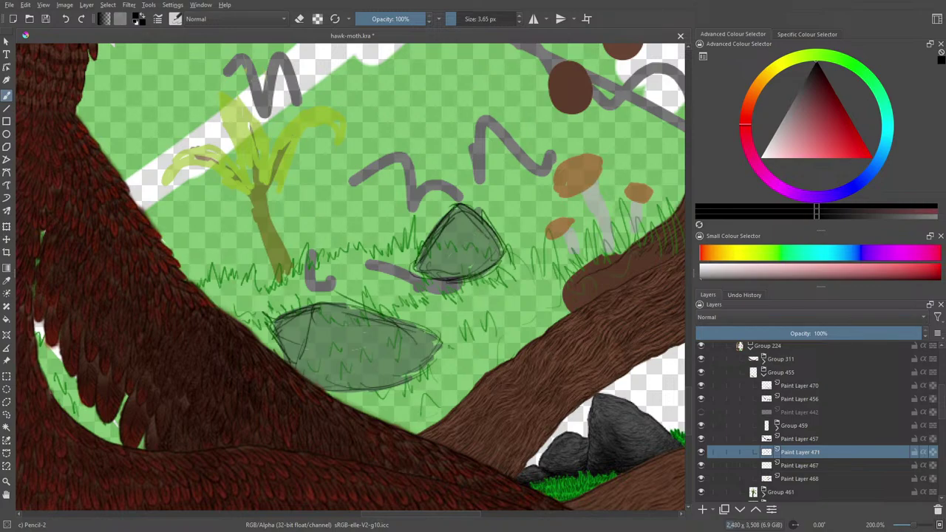
left_click(65, 18)
left_click(65, 19)
left_click(65, 19)
left_click(65, 18)
left_click(65, 19)
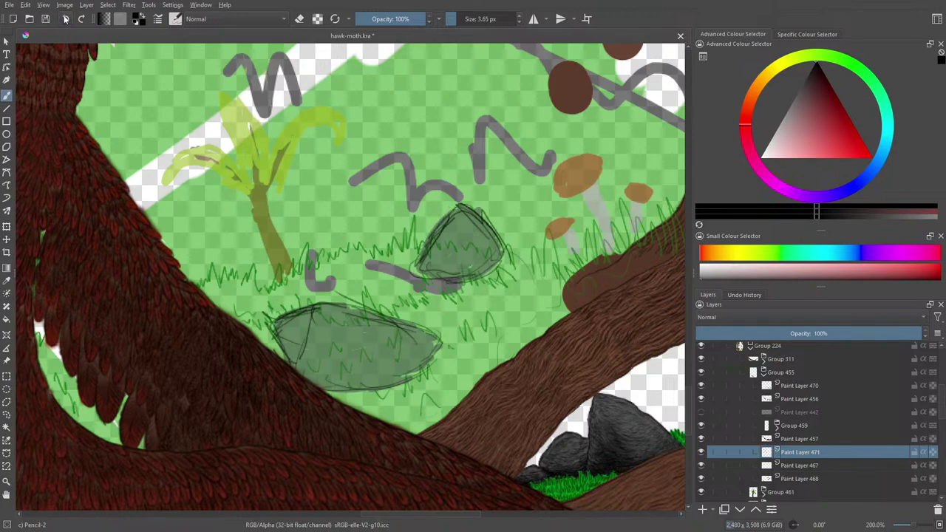
left_click(65, 18)
left_click(66, 19)
left_click(66, 19)
Fade the rough rock and grass line sketch by lowering Paint Layer 467's opacity to about 23%
left_click(773, 466)
left_click_drag(813, 328, 766, 333)
left_click(747, 333)
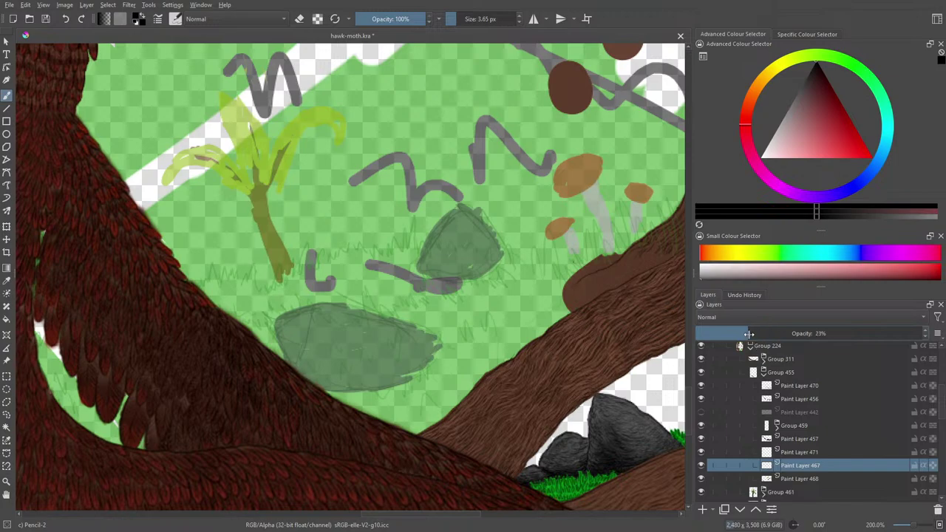
Draw a clean black outline around the smaller background rock on Paint Layer 471
left_click(792, 453)
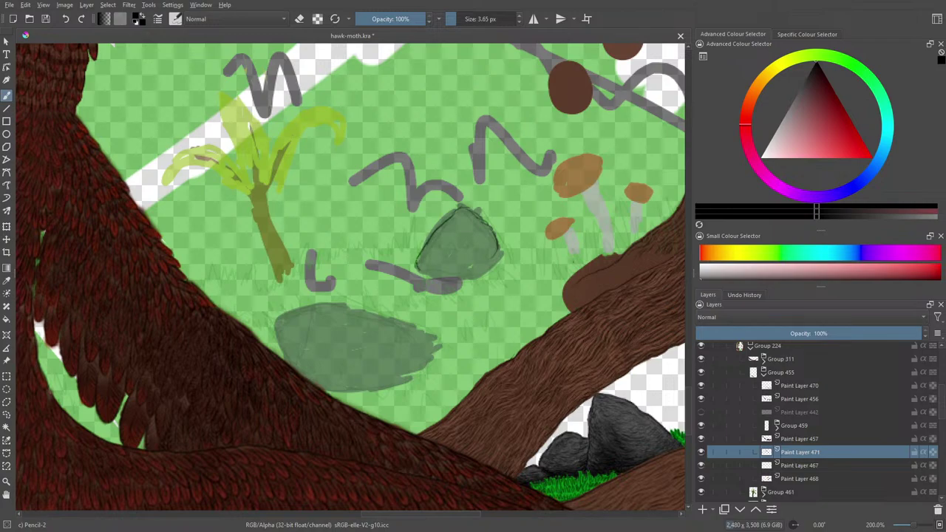
left_click_drag(462, 273, 481, 270)
left_click_drag(391, 516, 275, 520)
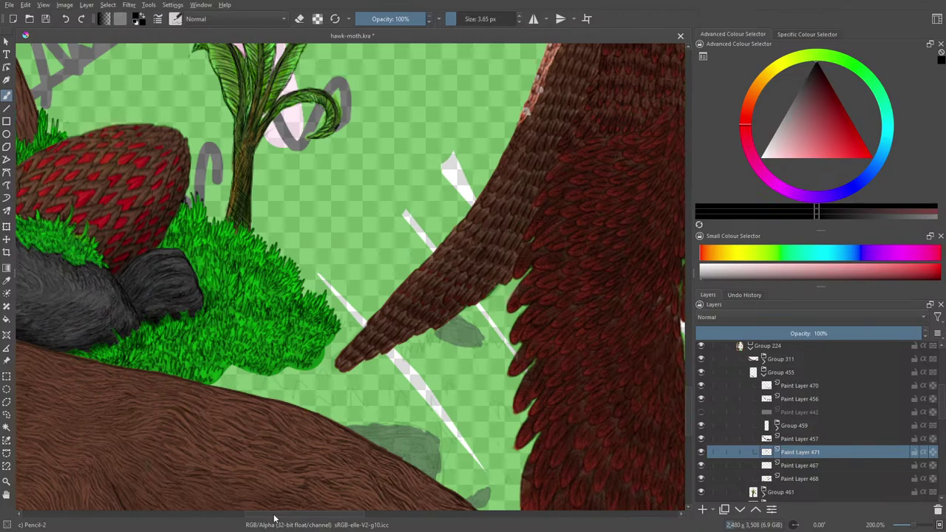
mouse_move(273, 520)
left_mouse_down()
mouse_move(416, 518)
mouse_move(405, 510)
left_mouse_up()
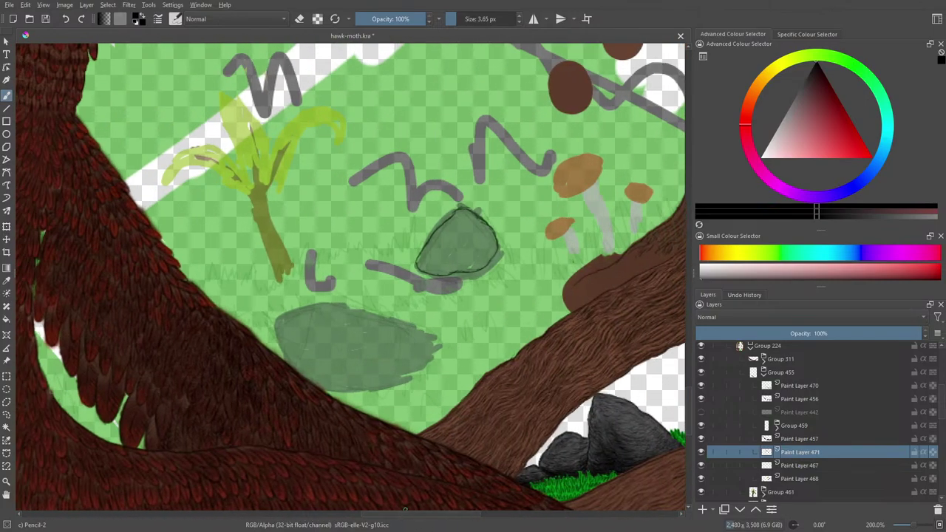
Add a paint layer above the rock outline and draw grass blades along the rock's lower-left edge and beside it
left_click(703, 509)
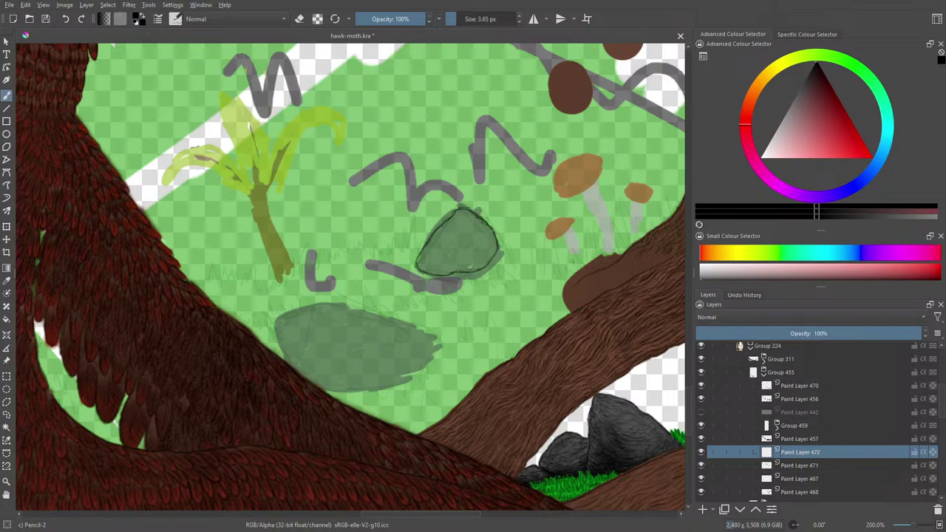
mouse_move(456, 273)
left_mouse_down()
mouse_move(451, 261)
mouse_move(447, 278)
left_mouse_up()
mouse_move(447, 267)
left_mouse_down()
mouse_move(444, 278)
mouse_move(419, 275)
mouse_move(406, 258)
left_mouse_up()
mouse_move(411, 253)
left_mouse_down()
mouse_move(406, 263)
mouse_move(413, 249)
left_mouse_up()
left_click_drag(414, 236, 411, 250)
left_click_drag(411, 225, 402, 254)
left_click_drag(412, 249, 405, 254)
left_click_drag(409, 249, 398, 256)
mouse_move(404, 247)
left_mouse_down()
mouse_move(398, 260)
mouse_move(394, 253)
left_mouse_up()
left_click_drag(398, 243, 392, 253)
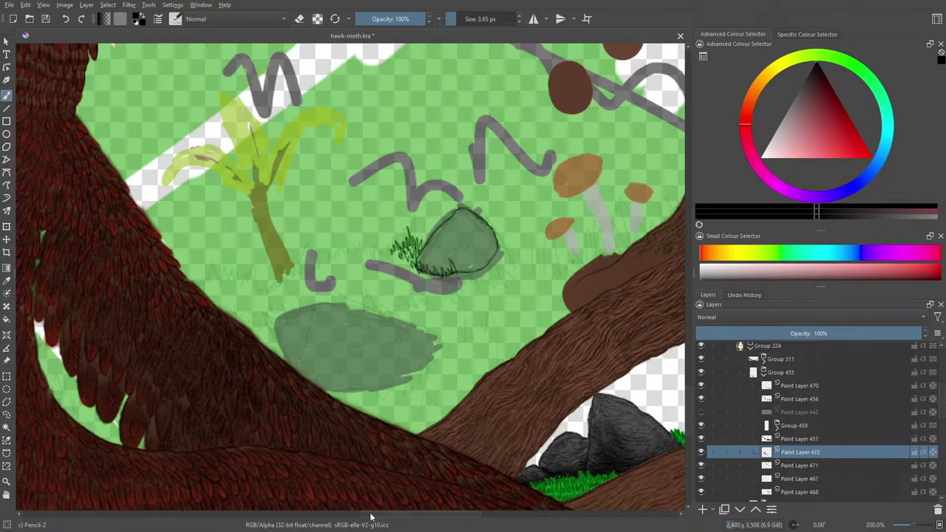
Continue the grass blades along the front of the small rock and out past its right side
mouse_move(381, 515)
left_mouse_down()
mouse_move(273, 529)
mouse_move(379, 530)
left_mouse_up()
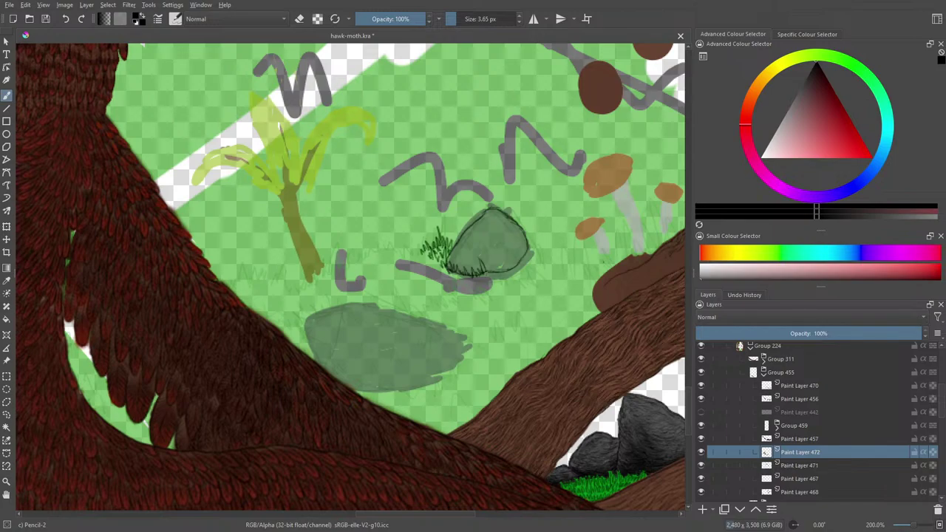
left_click_drag(486, 273, 489, 264)
mouse_move(489, 273)
left_mouse_down()
mouse_move(491, 261)
mouse_move(515, 260)
left_mouse_up()
mouse_move(516, 270)
left_mouse_down()
mouse_move(532, 239)
mouse_move(541, 243)
mouse_move(531, 250)
mouse_move(541, 252)
left_mouse_up()
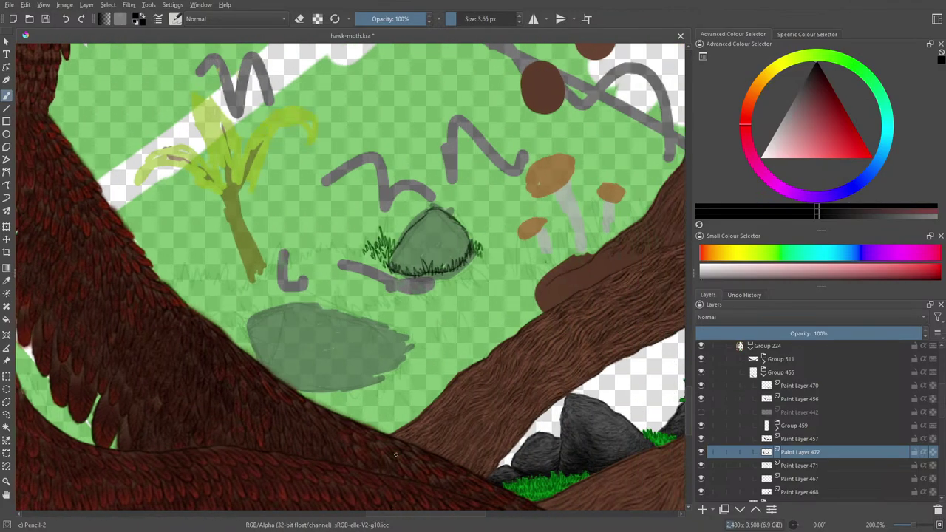
mouse_move(478, 256)
left_mouse_down()
mouse_move(468, 272)
mouse_move(492, 259)
left_mouse_up()
left_click_drag(499, 256, 507, 265)
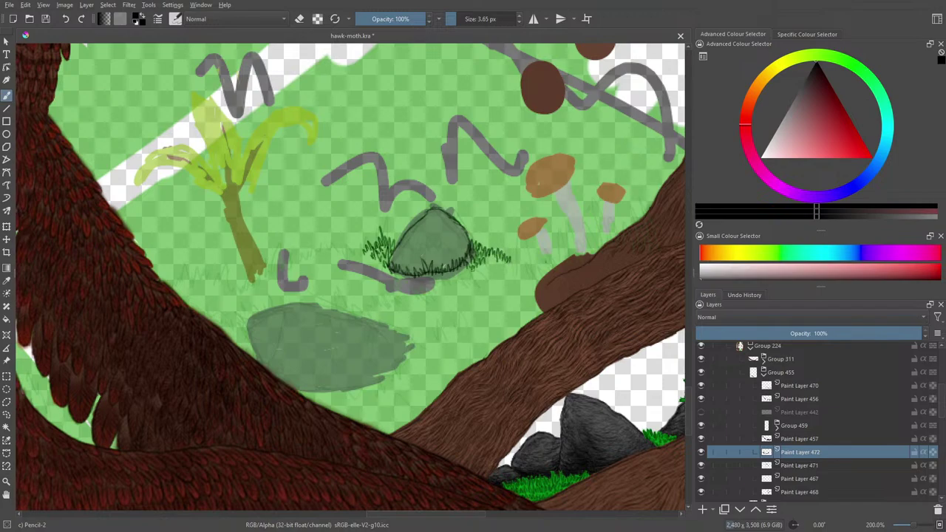
Thicken and extend the tuft of grass to the left of the small rock
left_click_drag(363, 247, 356, 257)
mouse_move(359, 249)
left_mouse_down()
mouse_move(352, 260)
mouse_move(363, 266)
left_mouse_up()
mouse_move(370, 257)
left_mouse_down()
mouse_move(365, 266)
mouse_move(379, 275)
mouse_move(356, 264)
left_mouse_up()
left_click_drag(363, 255, 352, 263)
mouse_move(359, 258)
left_mouse_down()
mouse_move(352, 266)
mouse_move(366, 260)
left_mouse_up()
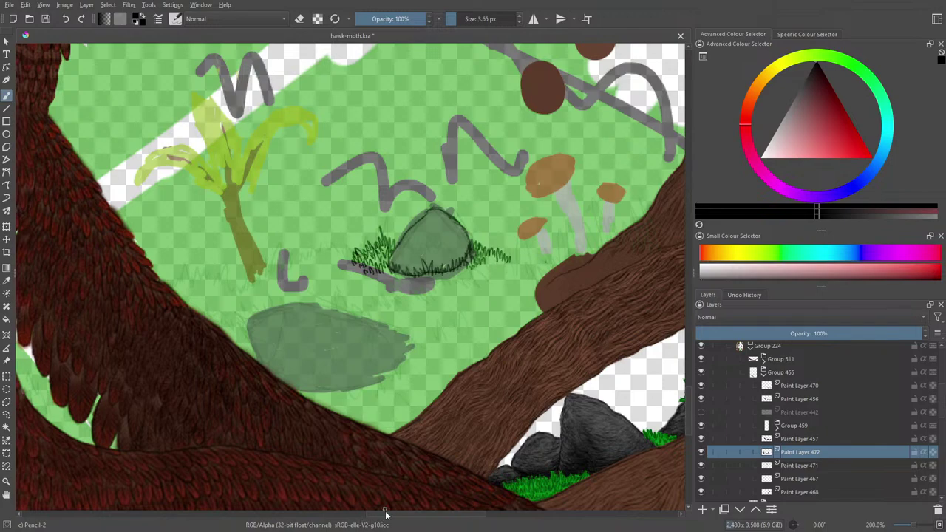
Extend the line of grass from the small rock past the mushroom stems to the tree root
left_click_drag(385, 513, 399, 530)
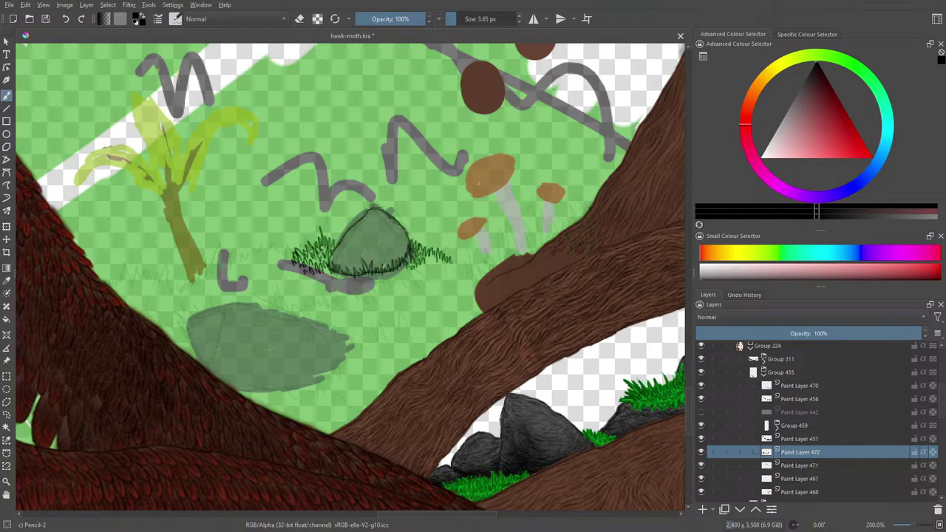
mouse_move(452, 263)
left_mouse_down()
mouse_move(457, 229)
mouse_move(457, 256)
mouse_move(460, 247)
left_mouse_up()
left_click(65, 19)
left_click_drag(457, 264, 464, 255)
mouse_move(460, 268)
left_mouse_down()
mouse_move(468, 238)
mouse_move(486, 281)
mouse_move(472, 254)
mouse_move(489, 259)
mouse_move(489, 248)
mouse_move(494, 259)
left_mouse_up()
right_click(474, 262)
left_click(426, 117)
mouse_move(495, 270)
left_mouse_down()
mouse_move(501, 249)
mouse_move(522, 261)
left_mouse_up()
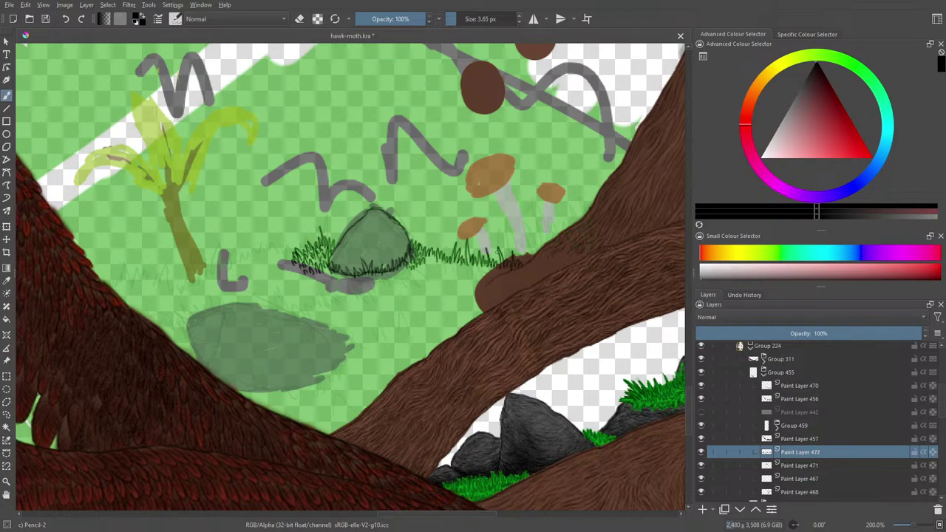
Erase the rock outline on Paint Layer 471 behind the grass blades with Eraser Soft, and return to the Pencil-2 brush
left_click(785, 466)
left_click(701, 466)
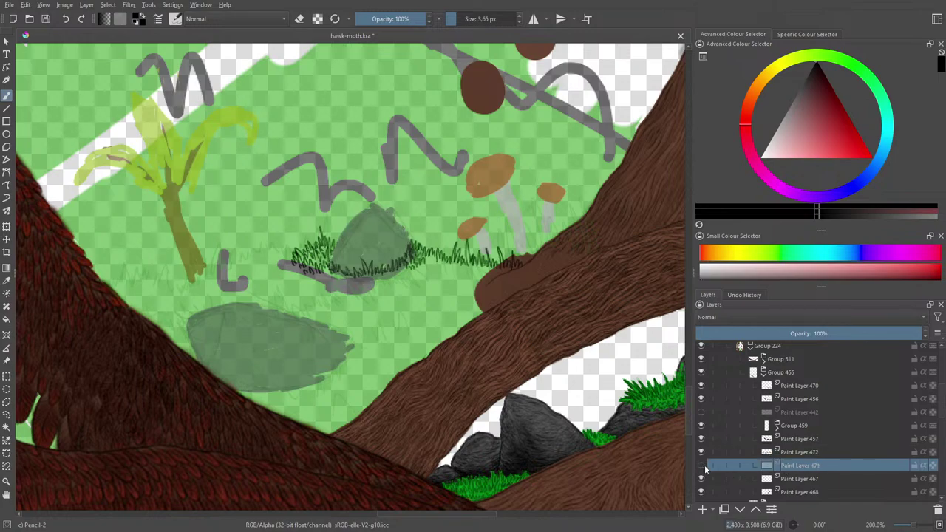
left_click(702, 465)
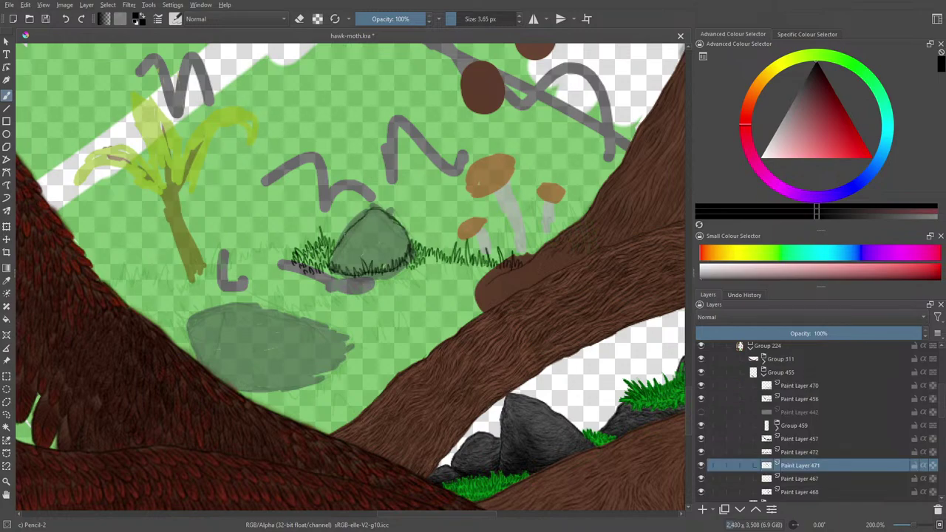
key("e")
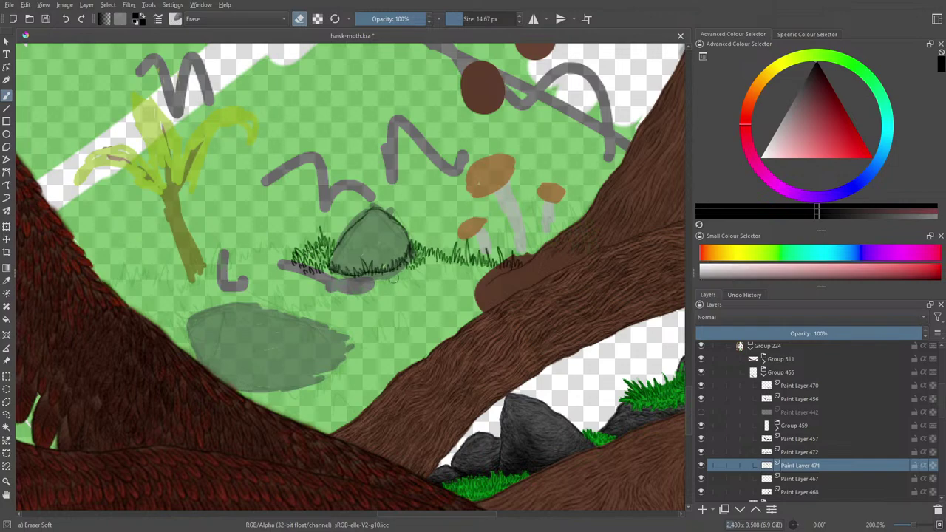
mouse_move(403, 260)
left_mouse_down()
mouse_move(364, 275)
mouse_move(321, 266)
left_mouse_up()
left_click_drag(401, 264, 409, 247)
mouse_move(343, 275)
left_mouse_down()
mouse_move(335, 268)
mouse_move(360, 271)
left_mouse_up()
key("/")
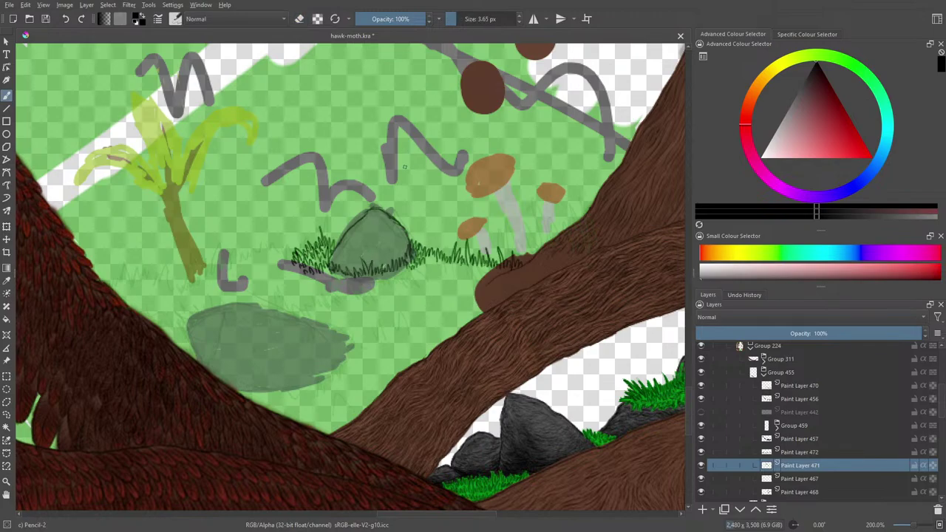
Hatch fine texture strokes along the lower part of the small rock on Paint Layer 471
right_click(359, 228)
key("6")
left_click_drag(394, 156, 431, 206)
right_click(431, 206)
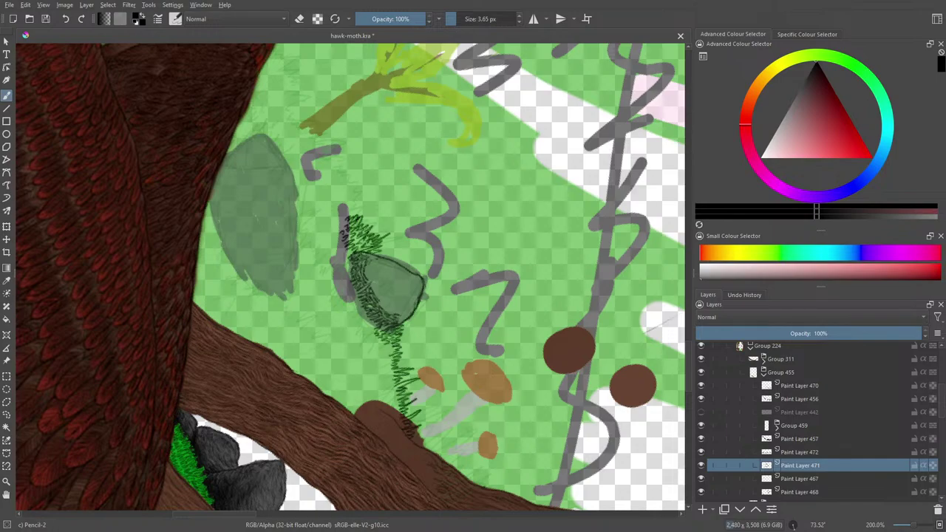
left_click_drag(368, 257, 378, 258)
right_click(283, 357)
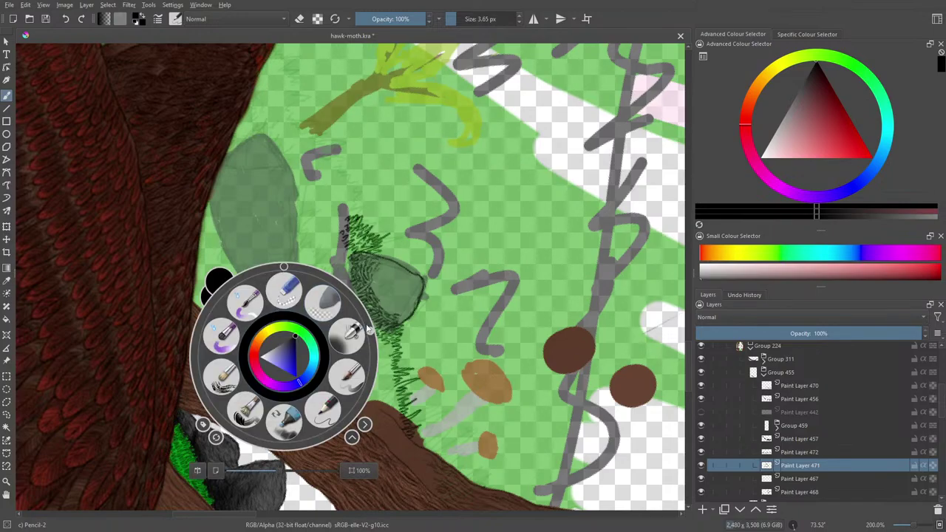
left_click_drag(368, 330, 279, 267)
left_click(281, 232)
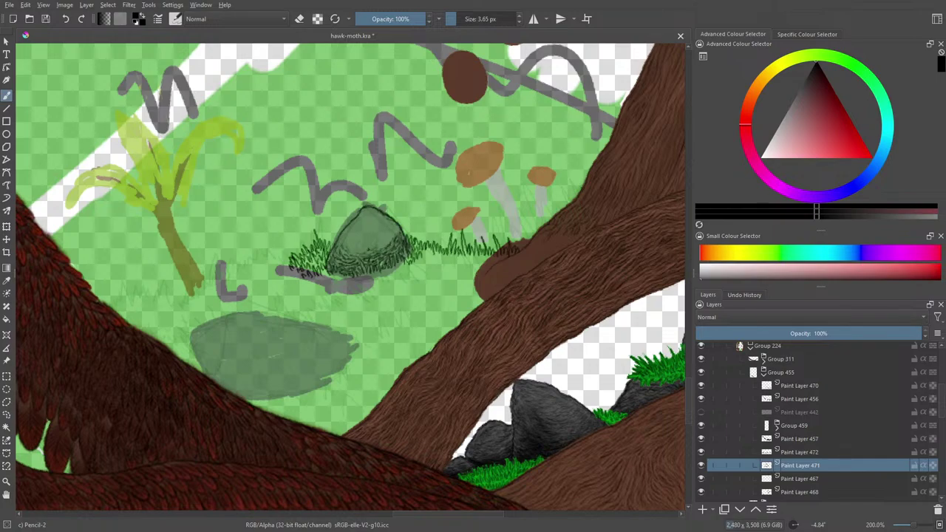
Extend the curved hatching over the middle, sides and top of the small rock until its face is covered
left_click_drag(363, 250, 372, 249)
mouse_move(379, 244)
left_mouse_down()
mouse_move(388, 247)
mouse_move(374, 250)
left_mouse_up()
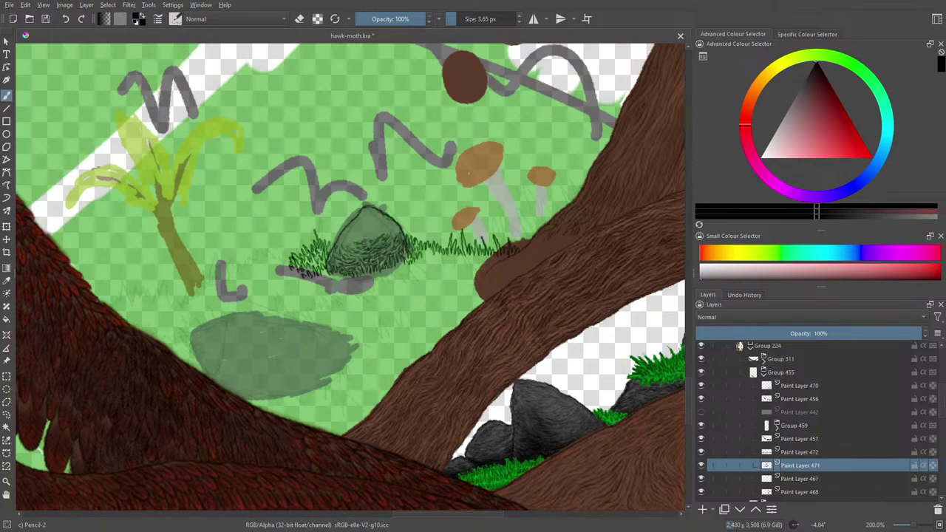
left_click_drag(395, 226, 399, 236)
left_click_drag(356, 241, 362, 238)
left_click_drag(371, 229, 384, 228)
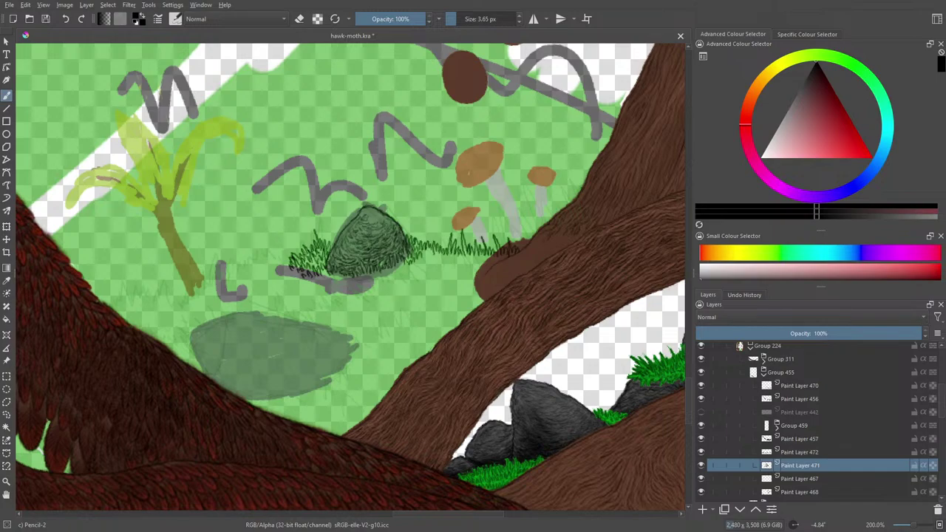
left_click_drag(370, 228, 389, 234)
right_click(387, 209)
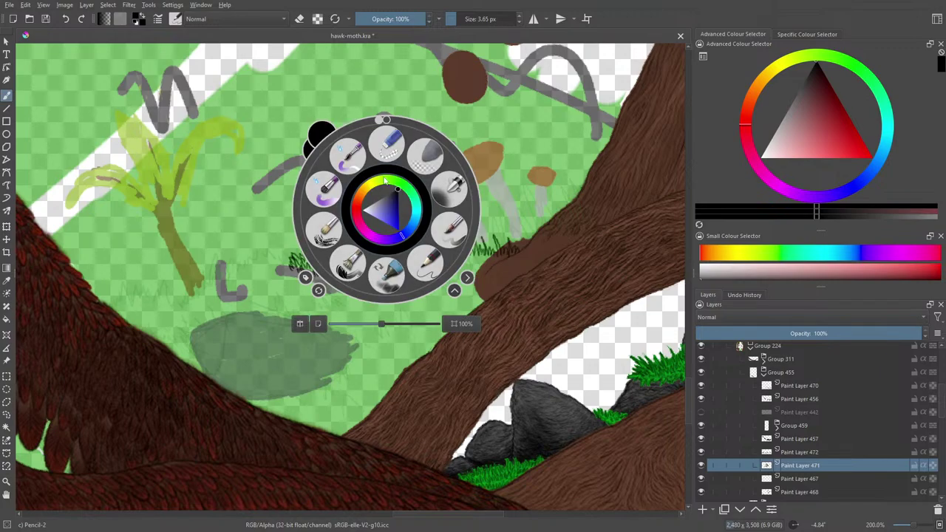
left_click_drag(380, 120, 363, 192)
right_click(364, 193)
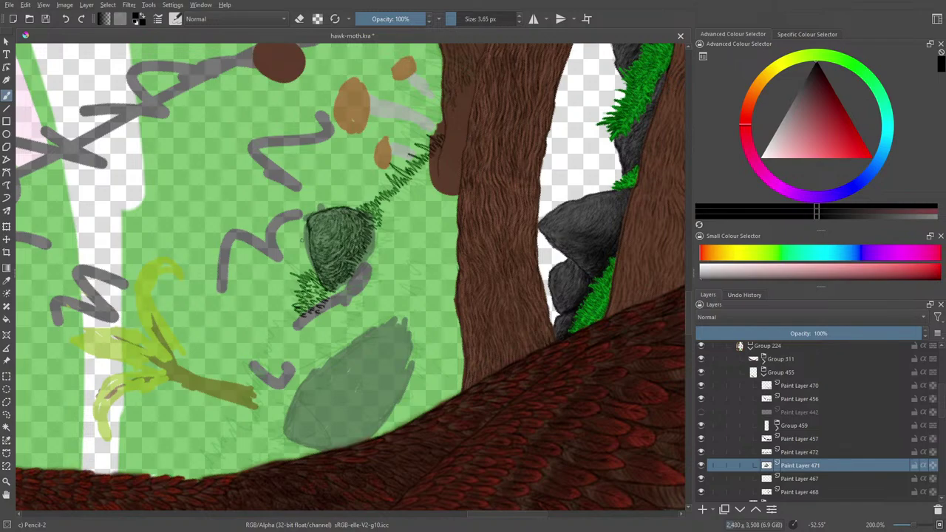
Toggle the visibility of Paint Layers 471, 457 and 456 to examine which rock and grass parts each one holds
left_click(701, 465)
left_click(701, 465)
left_click(799, 479)
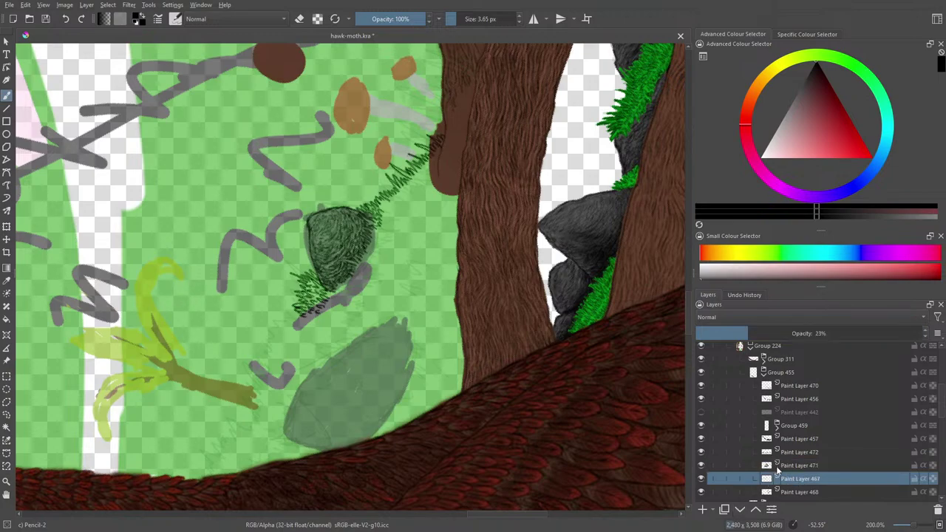
left_click(782, 467)
left_click(791, 441)
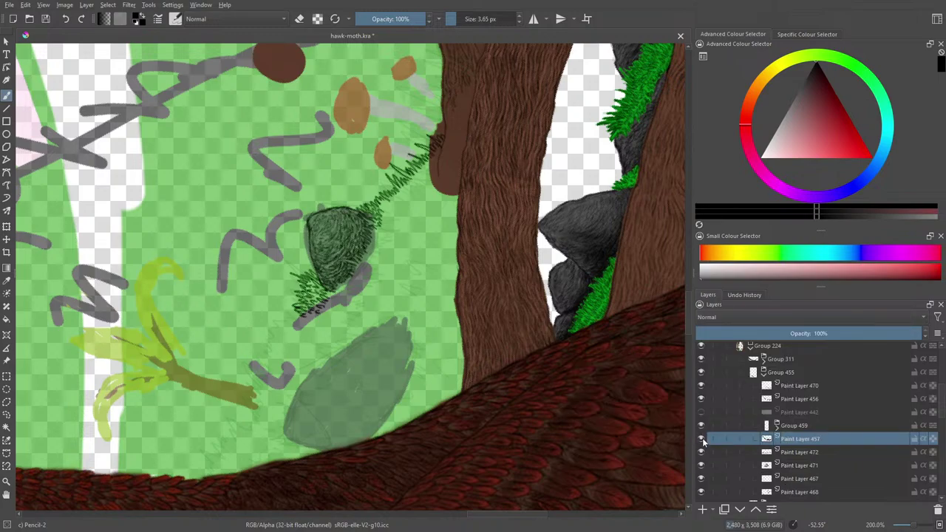
left_click(701, 443)
left_click(699, 445)
left_click(701, 465)
left_click(701, 467)
left_click(702, 400)
left_click(702, 400)
left_click(702, 440)
left_click(701, 440)
left_click(702, 400)
left_click(701, 400)
left_click(701, 440)
left_click(702, 440)
Try placing Paint Layer 457 above Group 459 in the layer stack, and move it back below
left_click_drag(486, 514, 410, 527)
left_click_drag(690, 319, 697, 393)
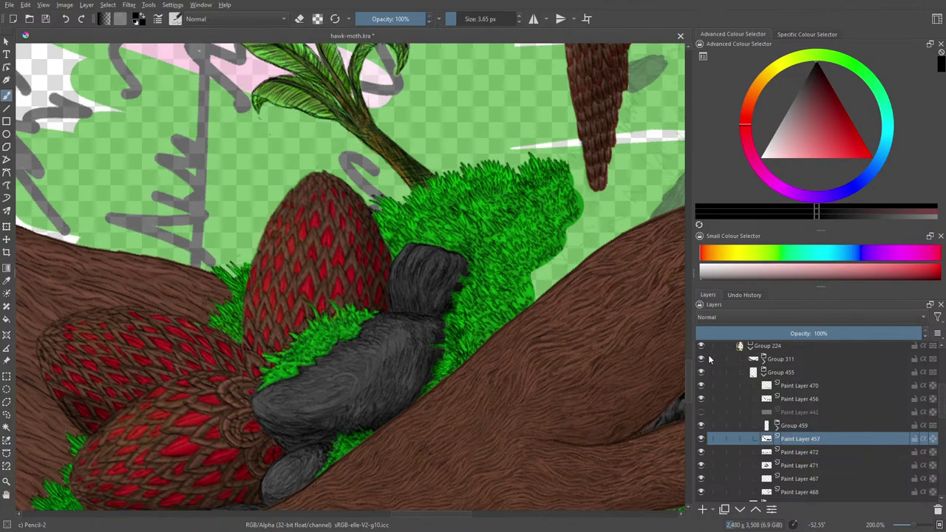
left_click(755, 509)
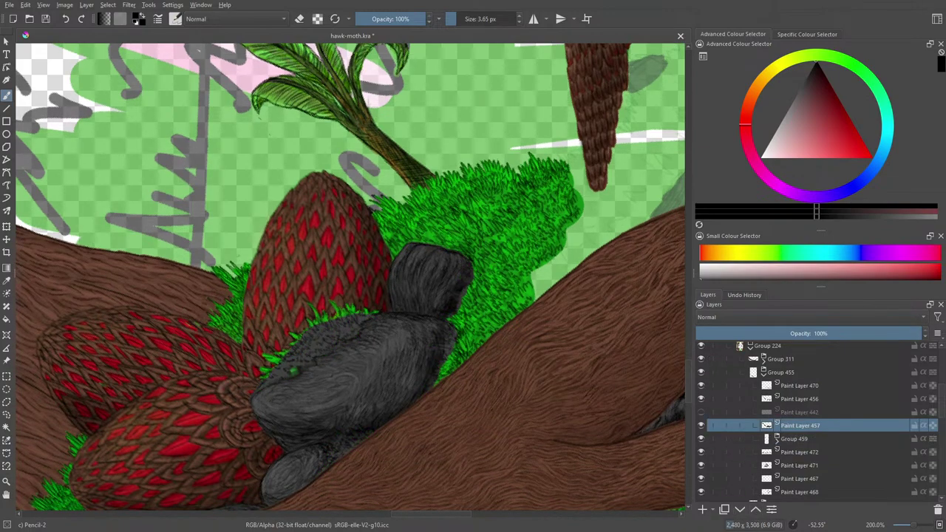
left_click(740, 510)
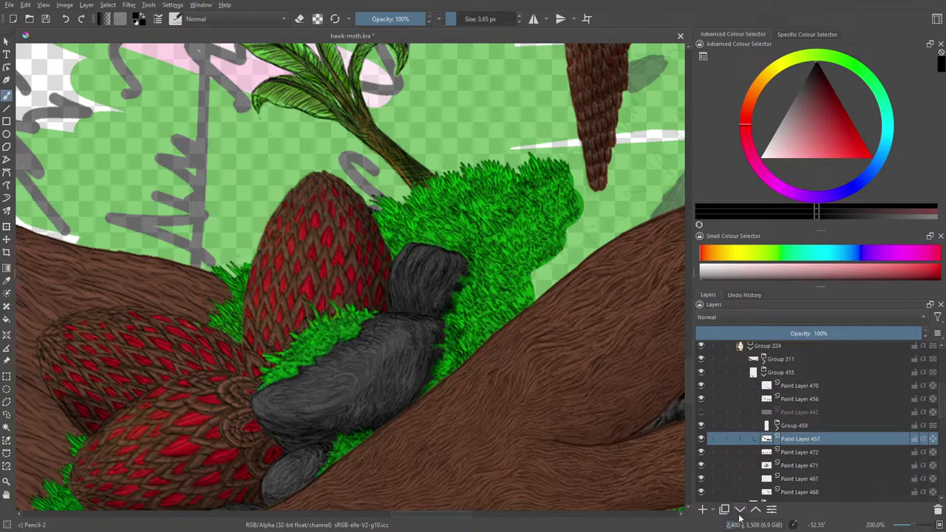
Put Paint Layer 472 into a new layer group of its own
left_click(791, 453)
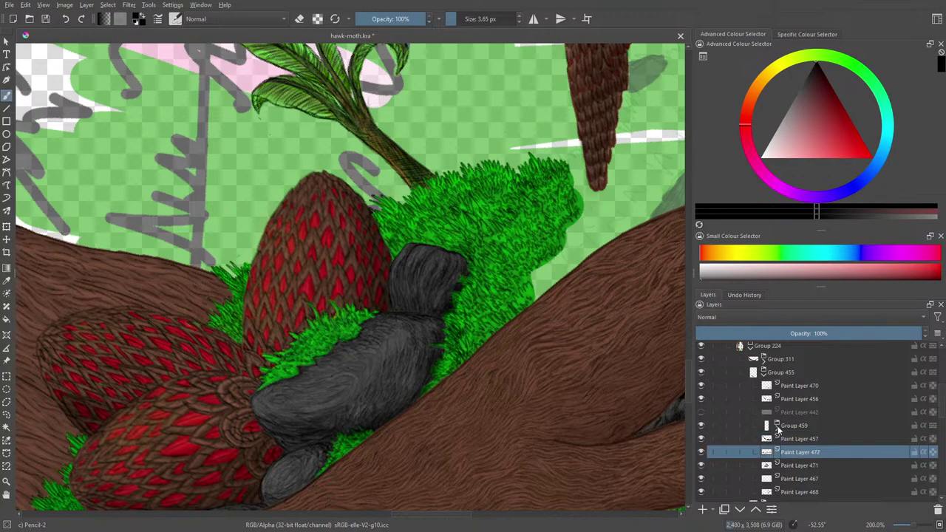
right_click(797, 449)
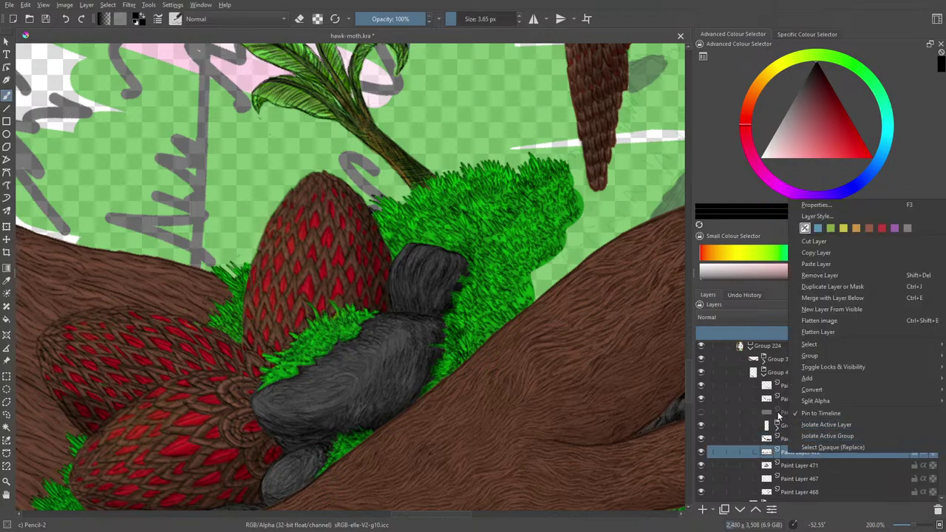
mouse_move(806, 358)
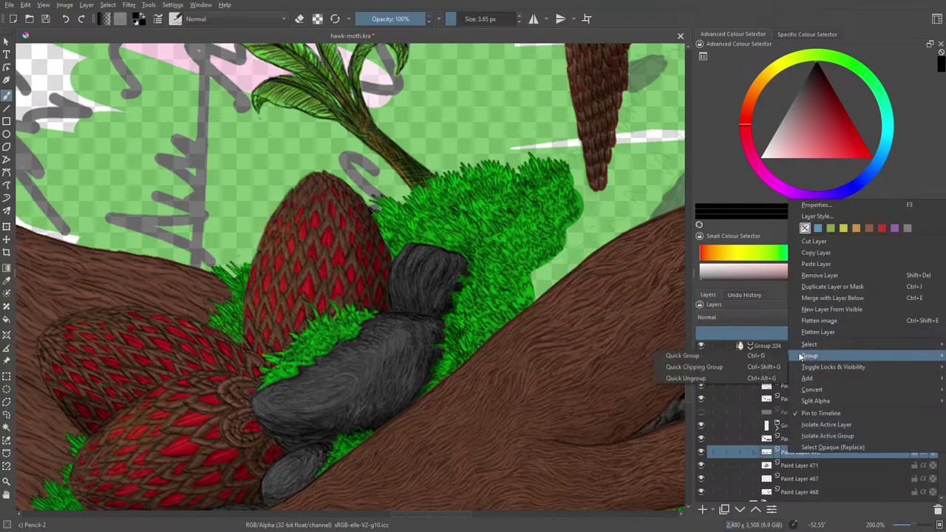
left_click(735, 355)
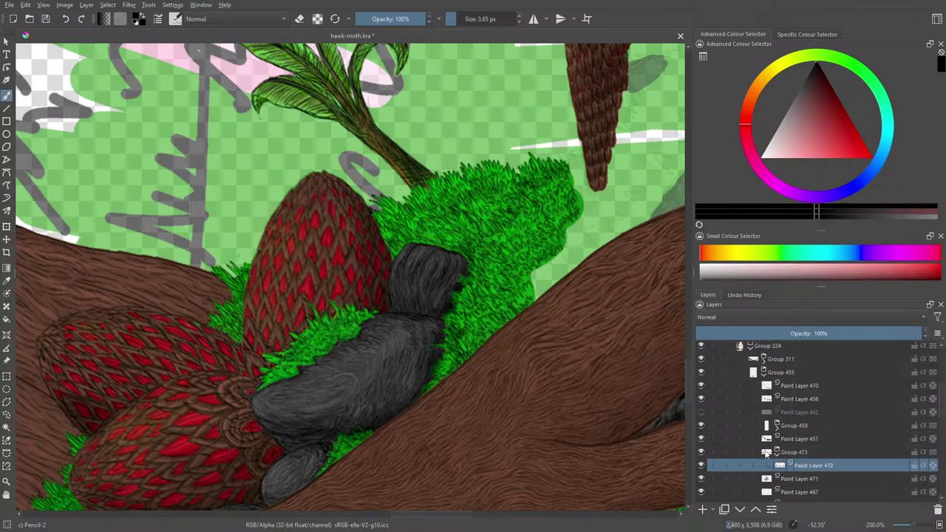
Move Paint Layers 471, 467 and 468 into the new group, beneath Paint Layer 472
left_click(786, 479)
left_click(756, 510)
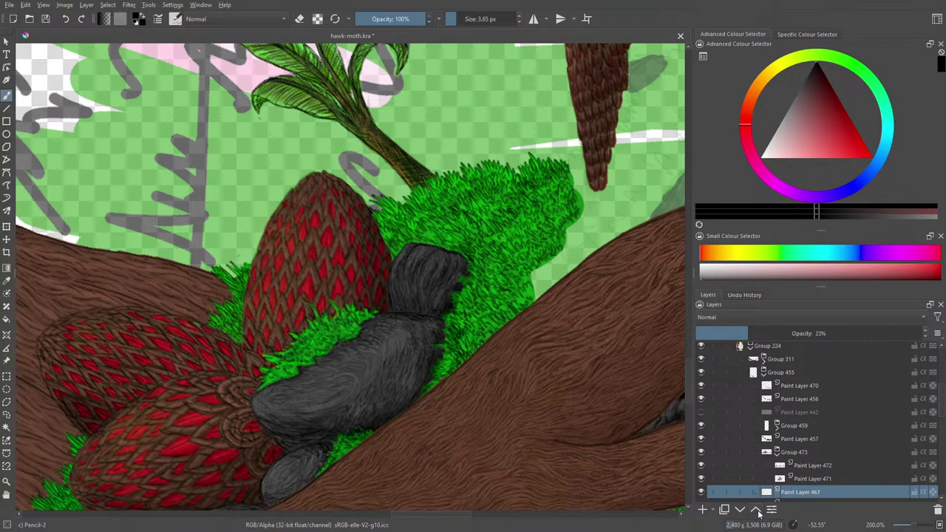
left_click(756, 510)
left_click(778, 499)
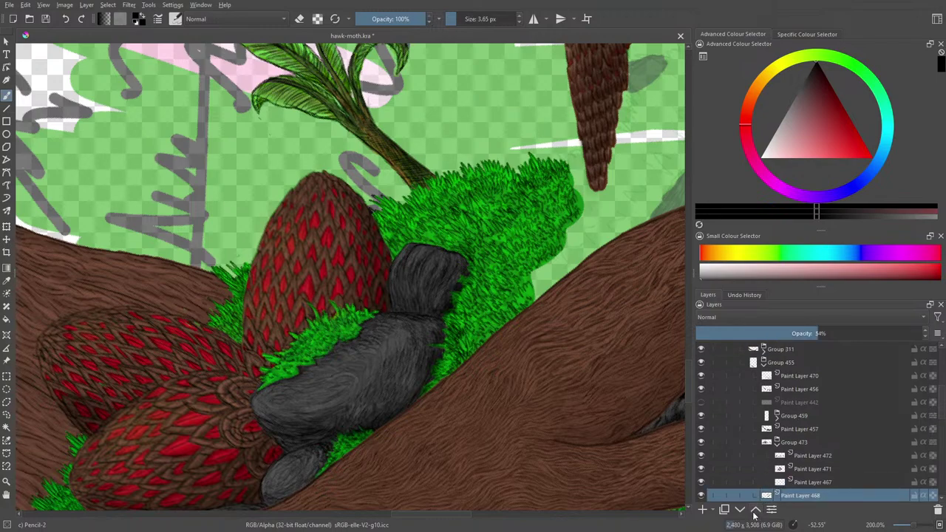
scroll(793, 441, "down", 2)
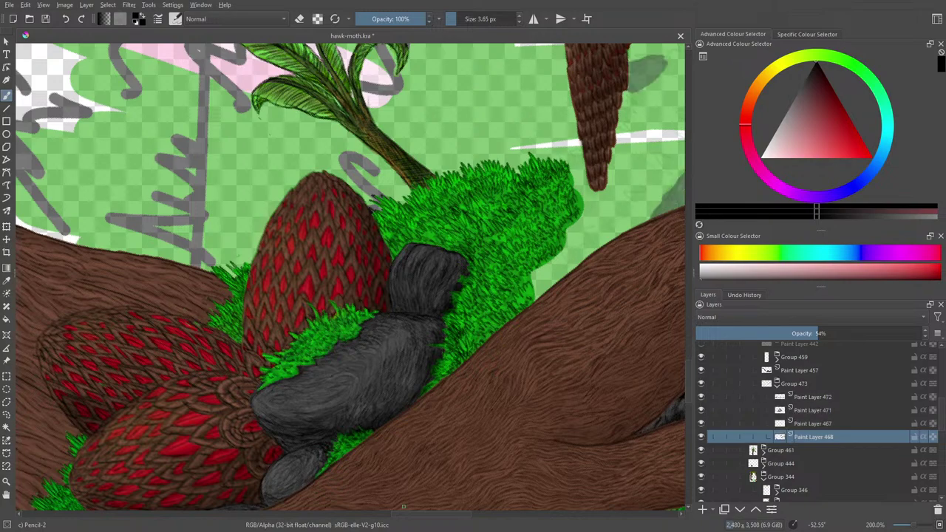
Add a new paint layer in the group directly below Paint Layer 471
mouse_move(411, 517)
left_mouse_down()
mouse_move(477, 517)
mouse_move(425, 523)
left_mouse_up()
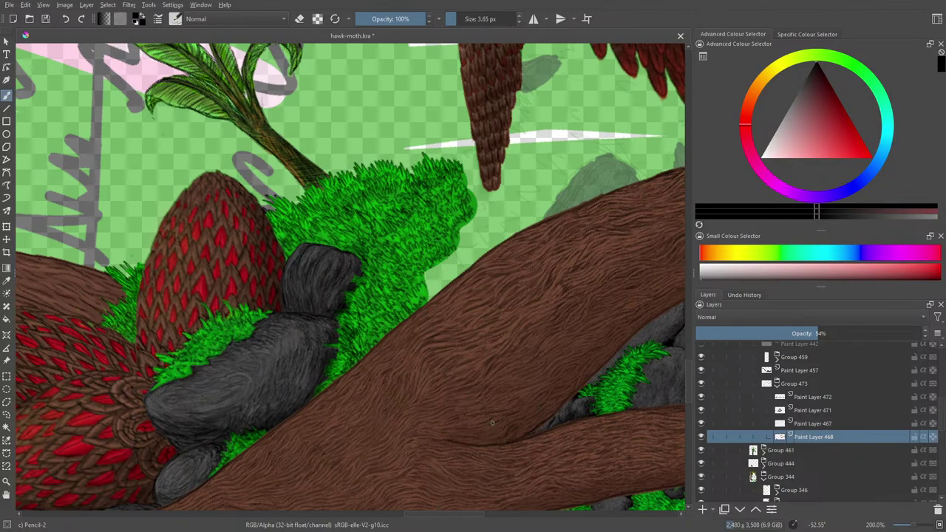
left_click_drag(686, 373, 692, 339)
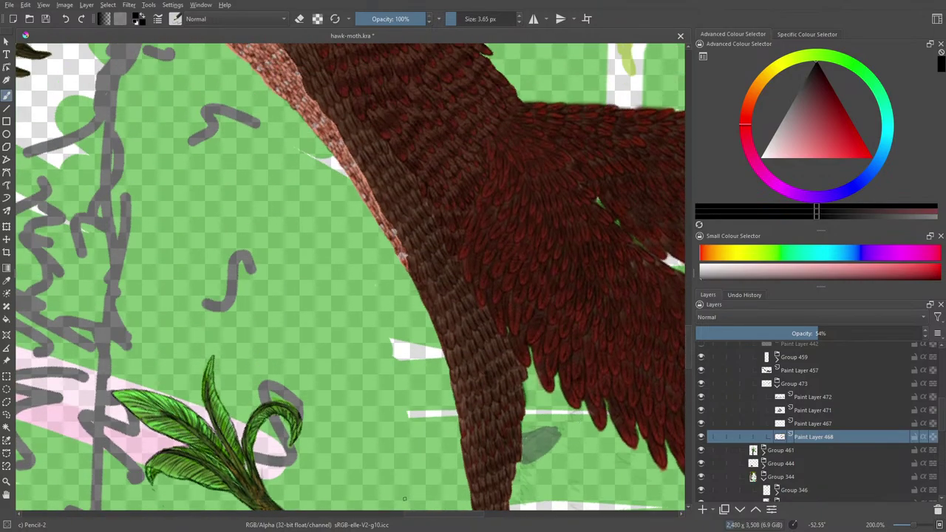
left_click_drag(426, 515, 483, 500)
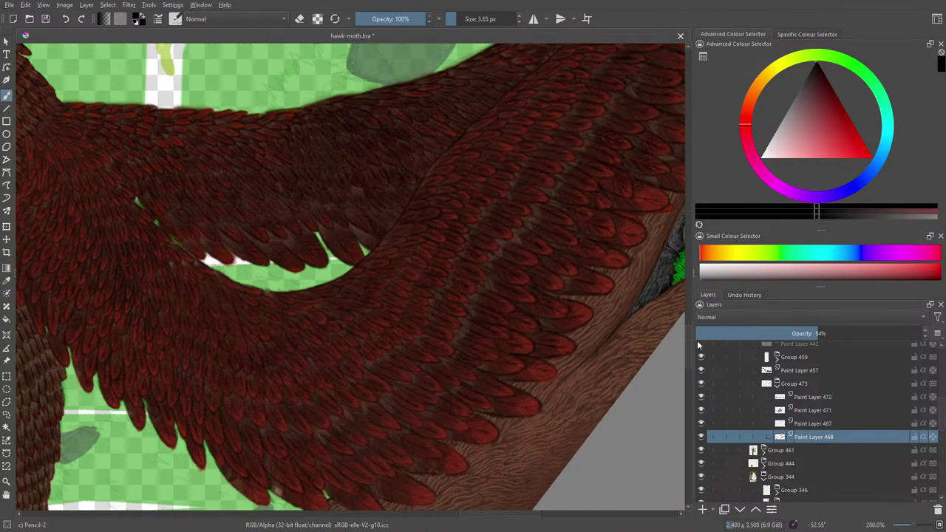
left_click_drag(689, 346, 698, 317)
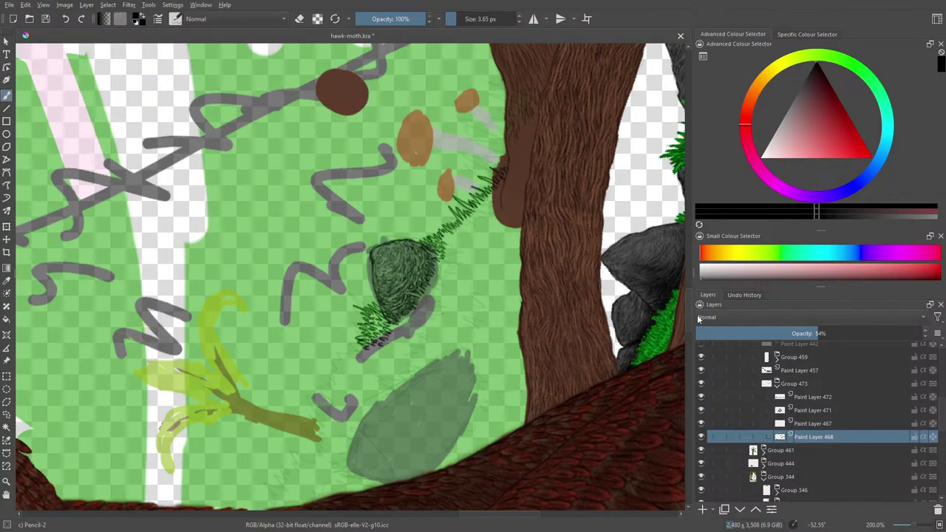
left_click(706, 412)
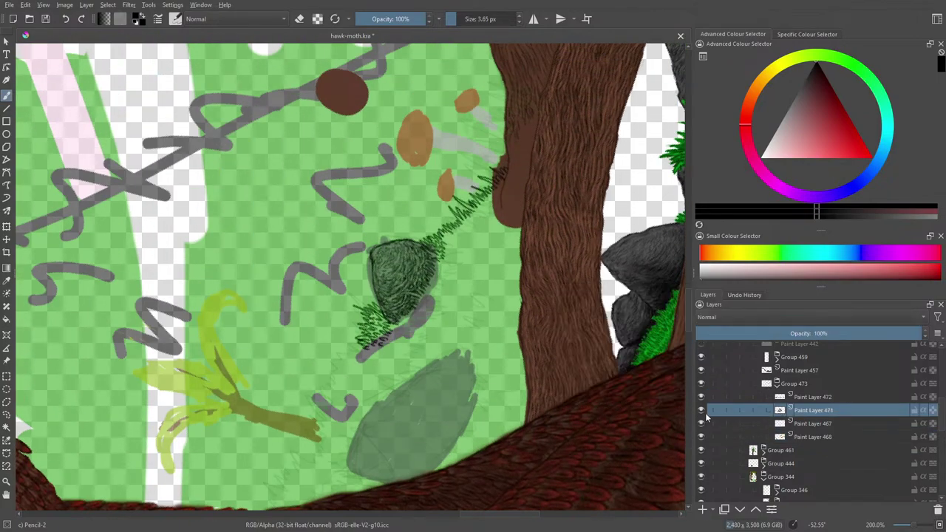
left_click(702, 412)
left_click(702, 509)
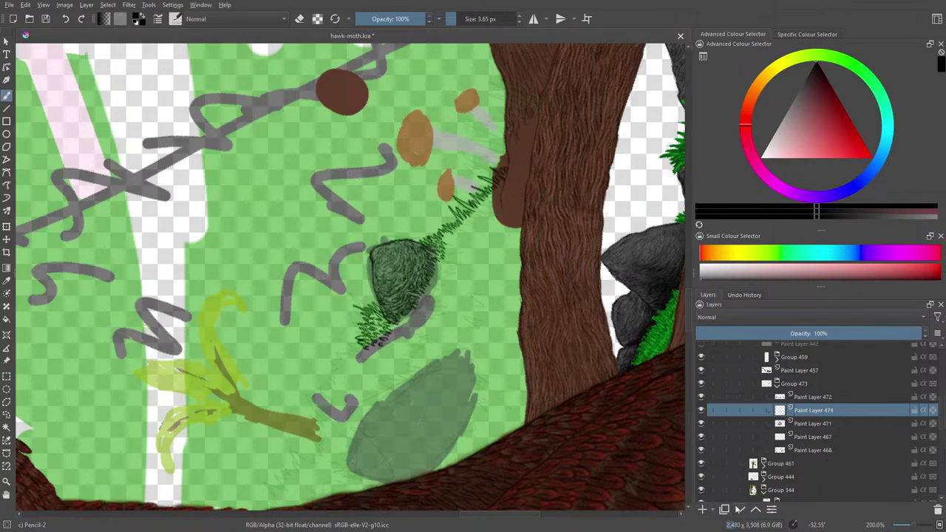
left_click(740, 509)
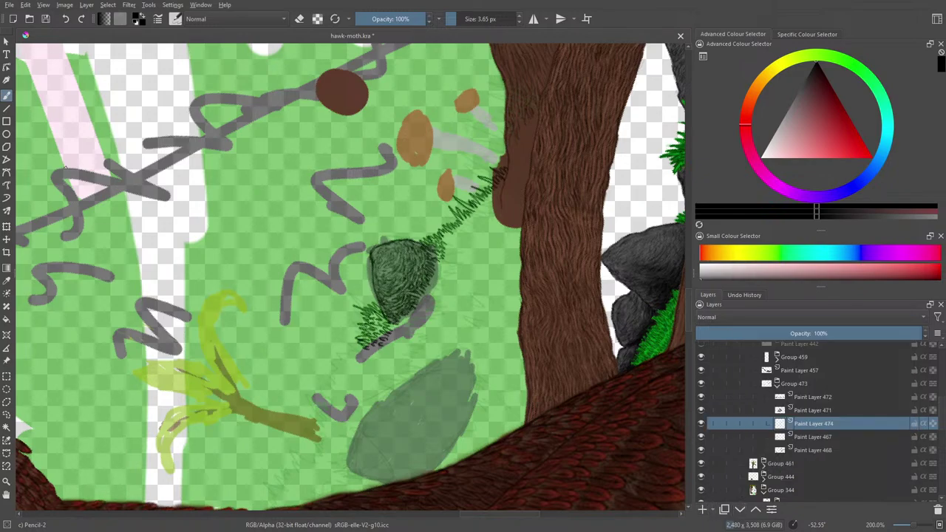
Sample the dark grey of the finished rock as the painting colour and return to the brush
left_click(6, 281)
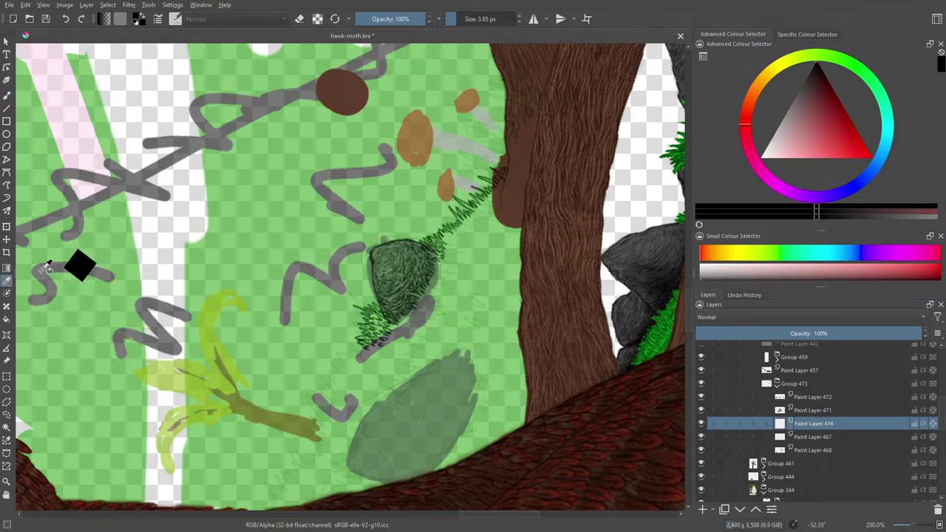
left_click(677, 260)
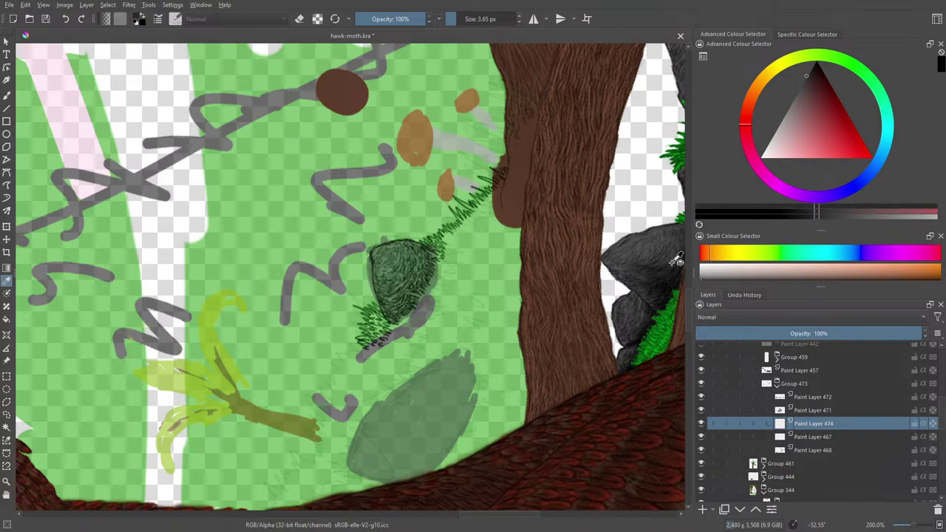
left_click(661, 255)
left_click_drag(658, 255, 666, 257)
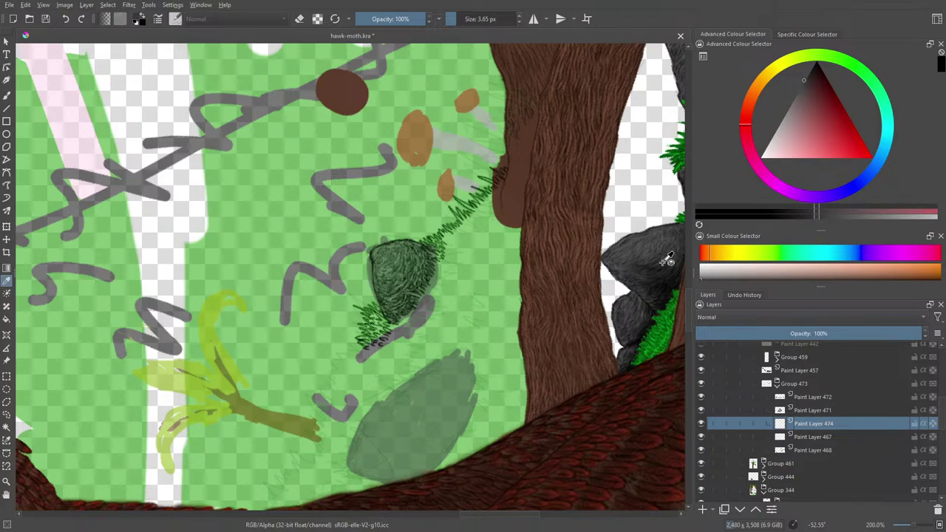
left_click(7, 95)
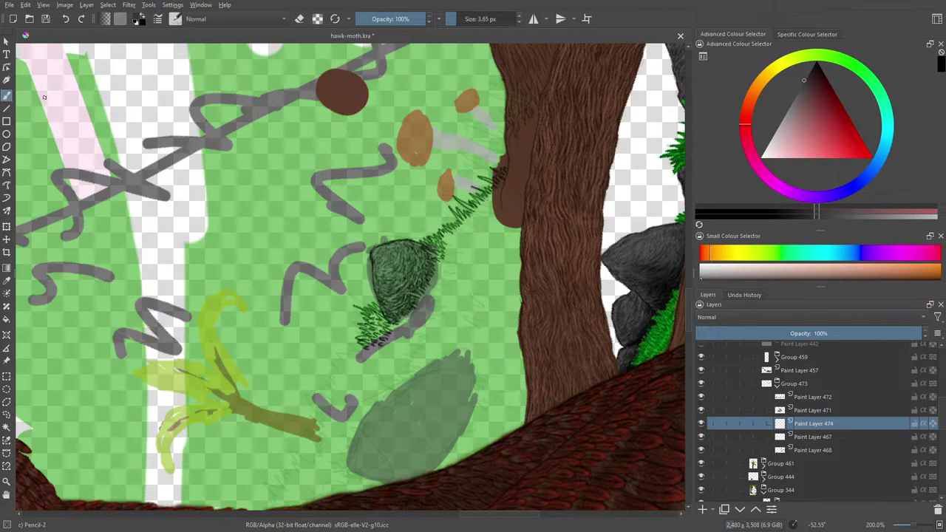
Enlarge the canvas area by narrowing the docker column, and close the Small Colour Selector
left_click(690, 273)
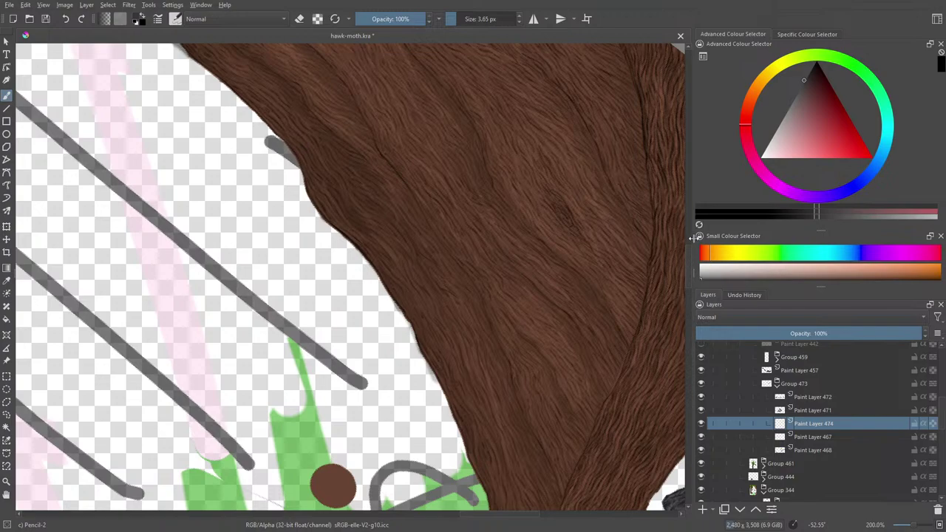
left_click_drag(693, 237, 879, 260)
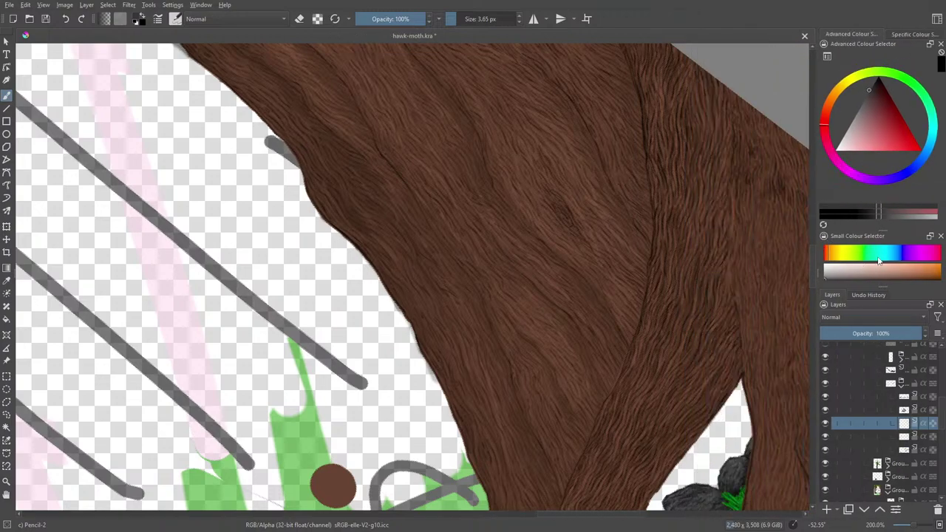
left_click(941, 237)
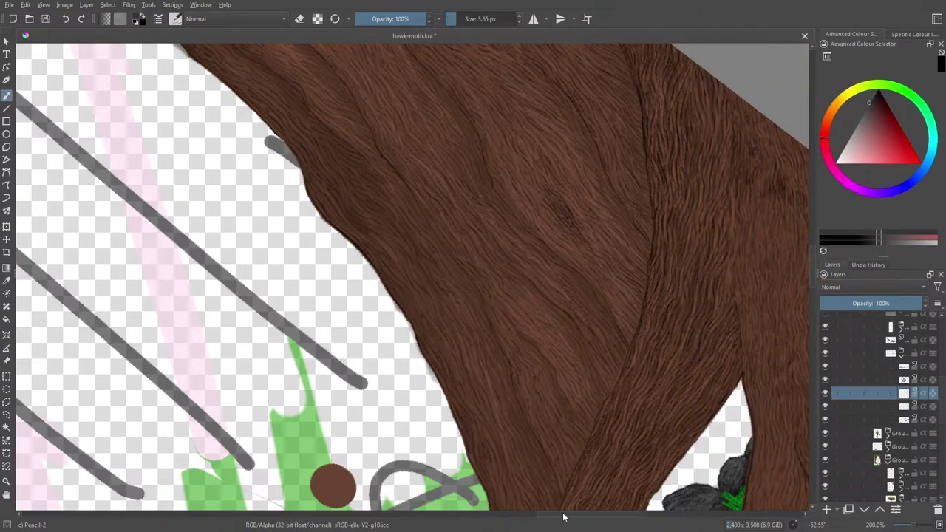
left_click_drag(563, 516, 518, 516)
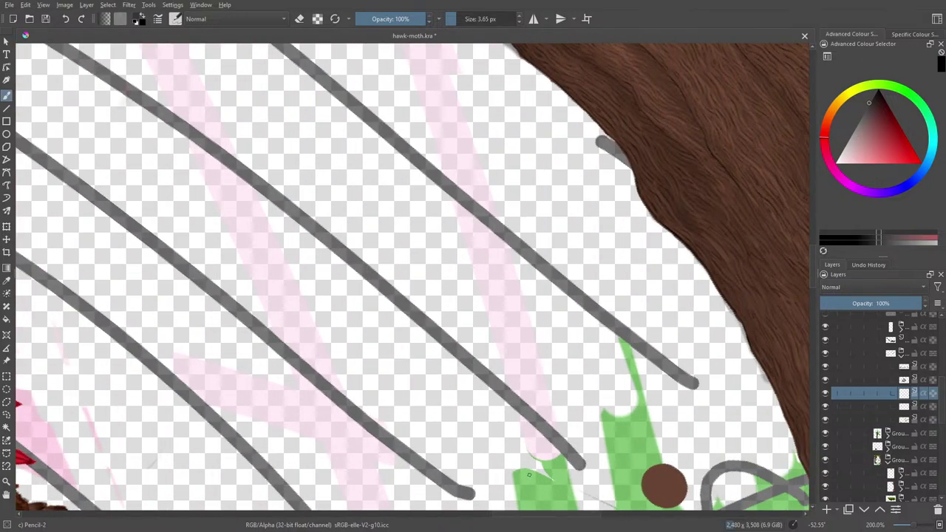
left_click_drag(811, 279, 822, 318)
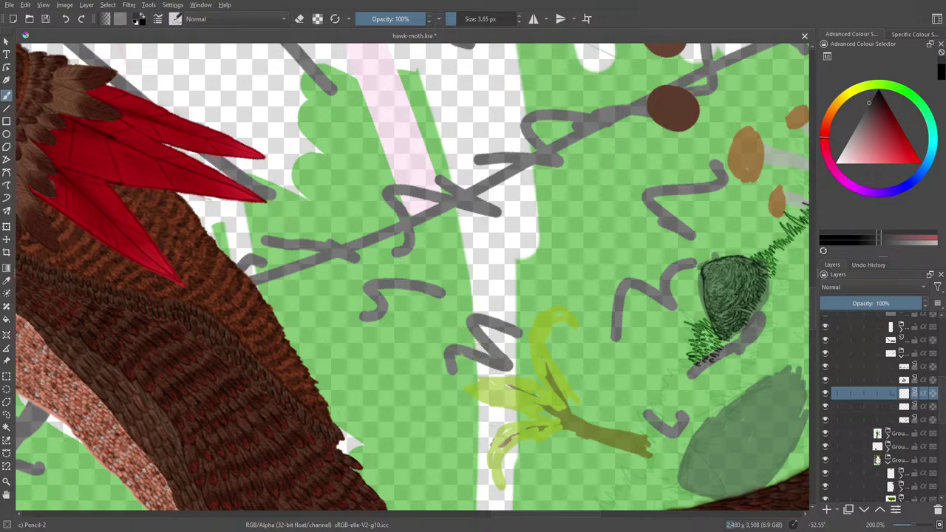
Begin shading the small rock in dark grey, and hide the two lowest layers in its group
left_click_drag(739, 282, 728, 300)
left_click(826, 420)
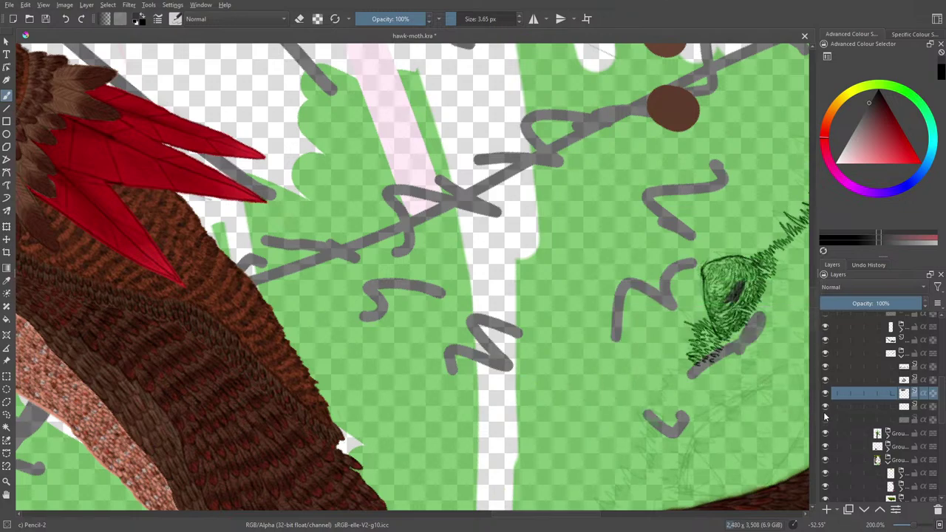
left_click(826, 407)
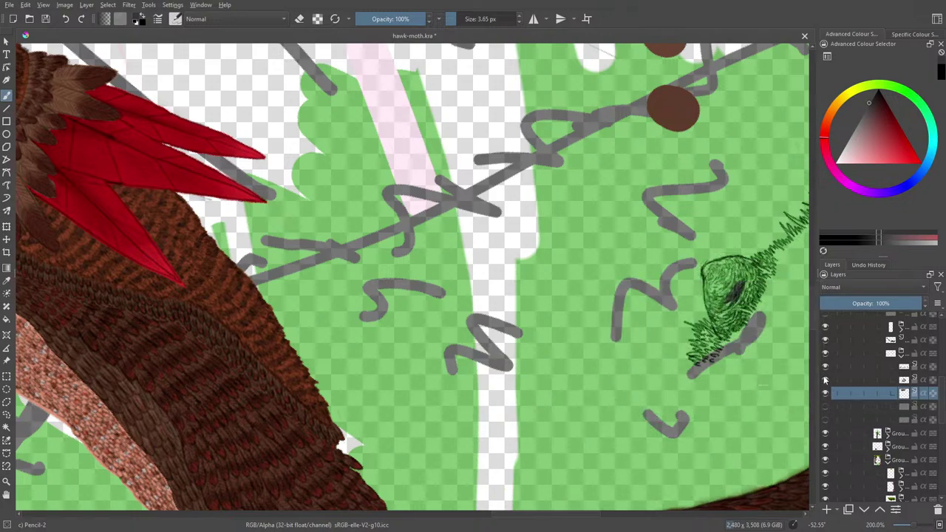
Check what the neighbouring layers and groups contain by toggling their visibility, looking for the one holding the green background
left_click(825, 394)
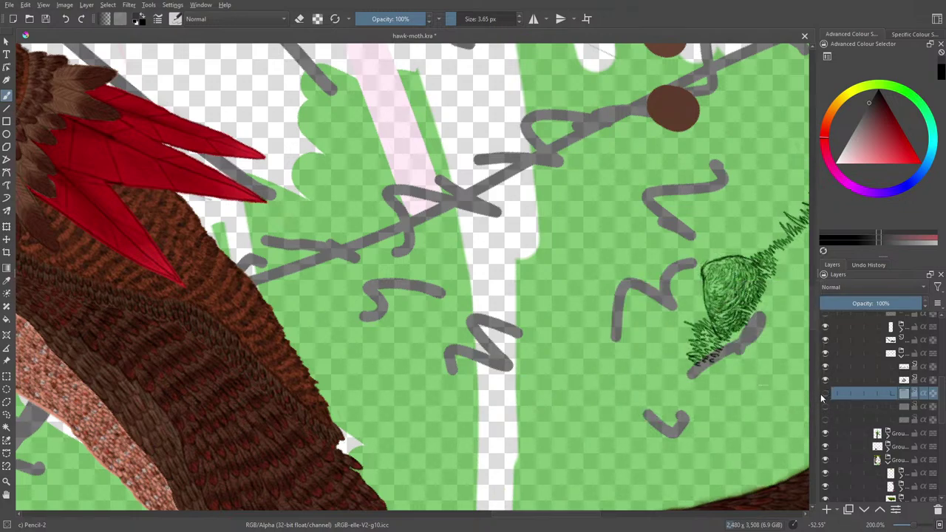
left_click(826, 395)
left_click(826, 368)
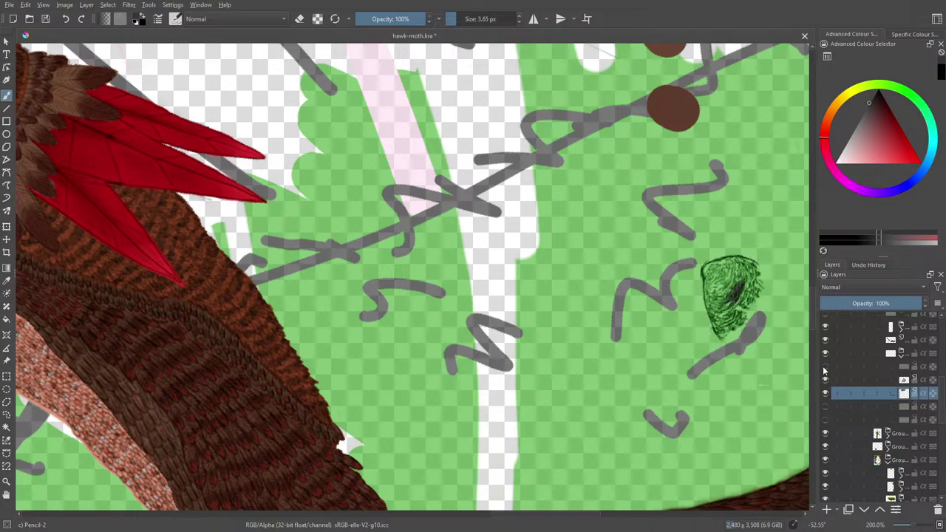
left_click(826, 367)
left_click(826, 380)
left_click(826, 380)
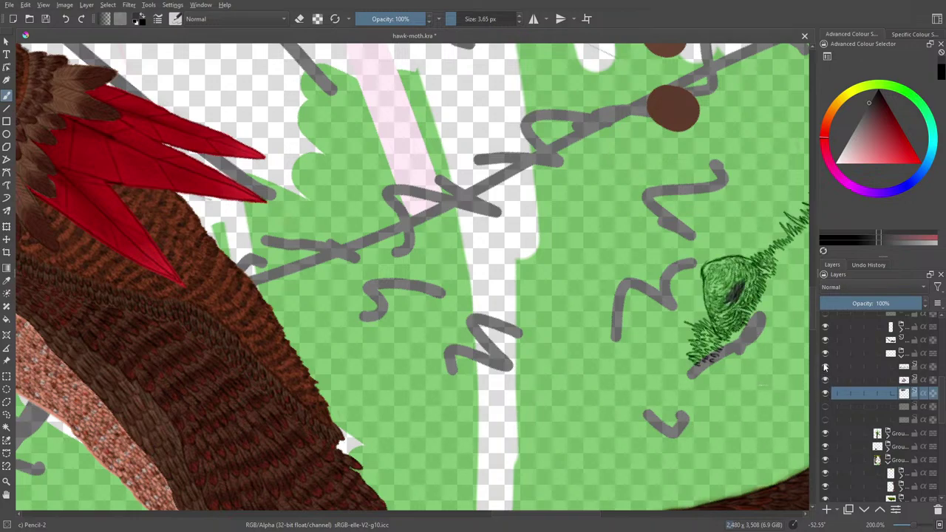
left_click(826, 341)
left_click(826, 340)
left_click(826, 447)
left_click(825, 447)
left_click(826, 435)
left_click(826, 434)
left_click(826, 327)
left_click(826, 328)
left_click(826, 341)
left_click(826, 341)
Hide Group 344, which holds the green background and rough sketch shapes
mouse_move(943, 401)
left_mouse_down()
mouse_move(943, 416)
mouse_move(943, 407)
left_mouse_up()
left_click(888, 441)
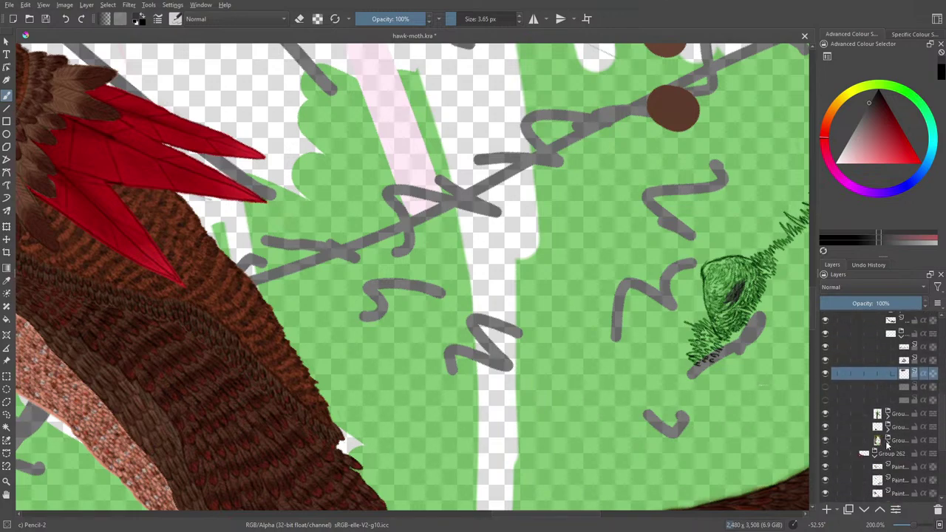
left_click(825, 441)
left_click(825, 441)
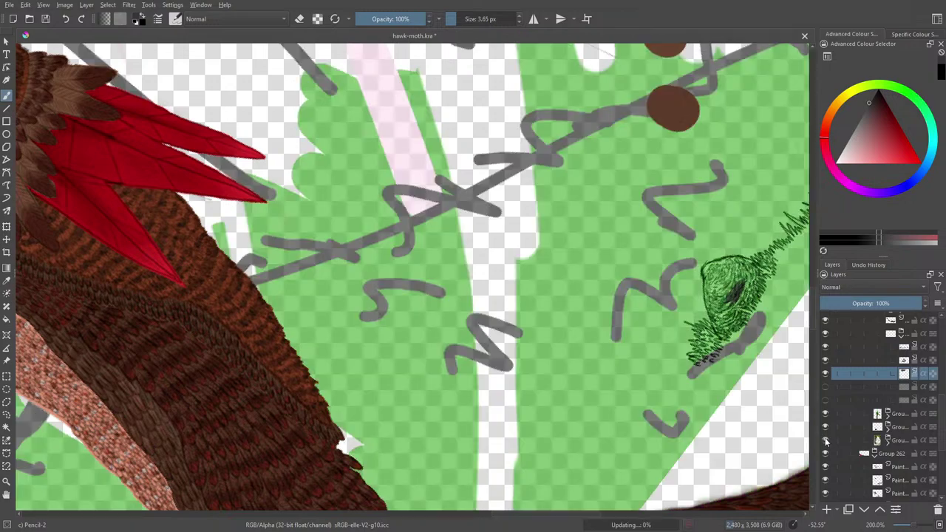
left_click(825, 441)
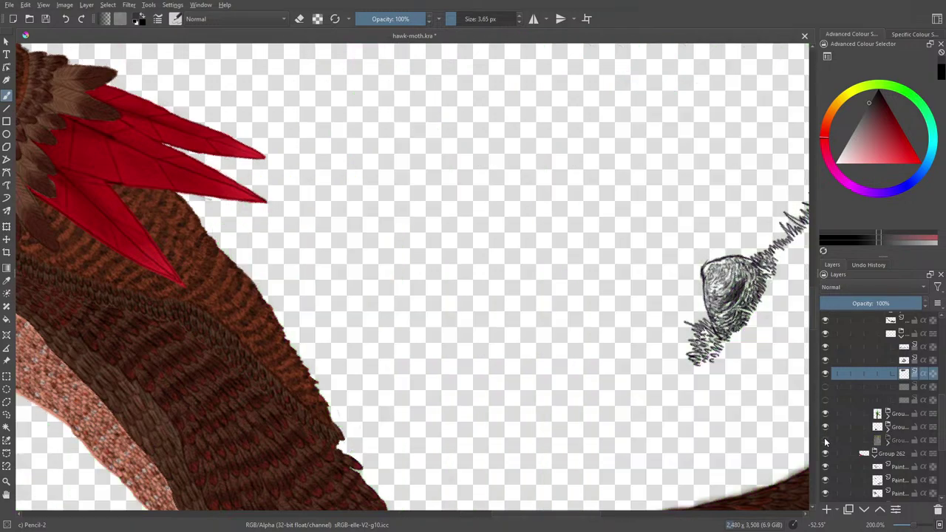
left_click(826, 440)
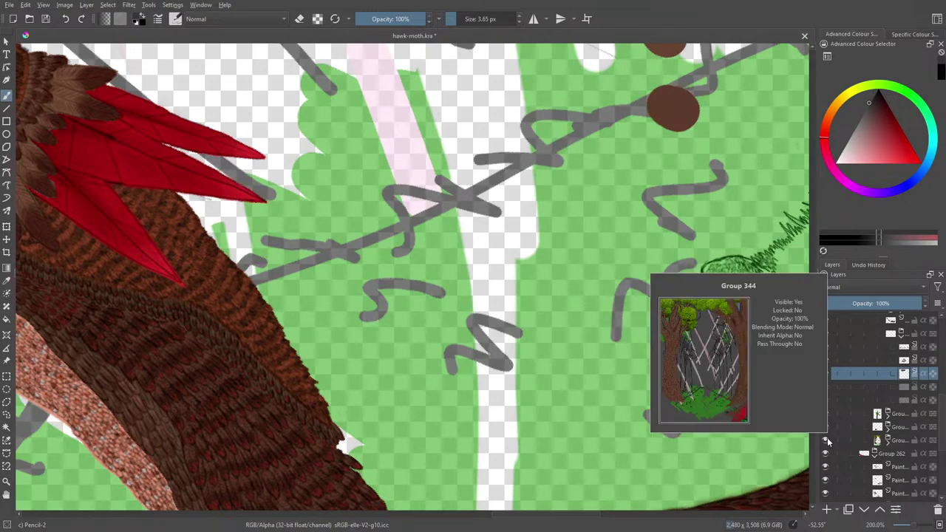
left_click(826, 442)
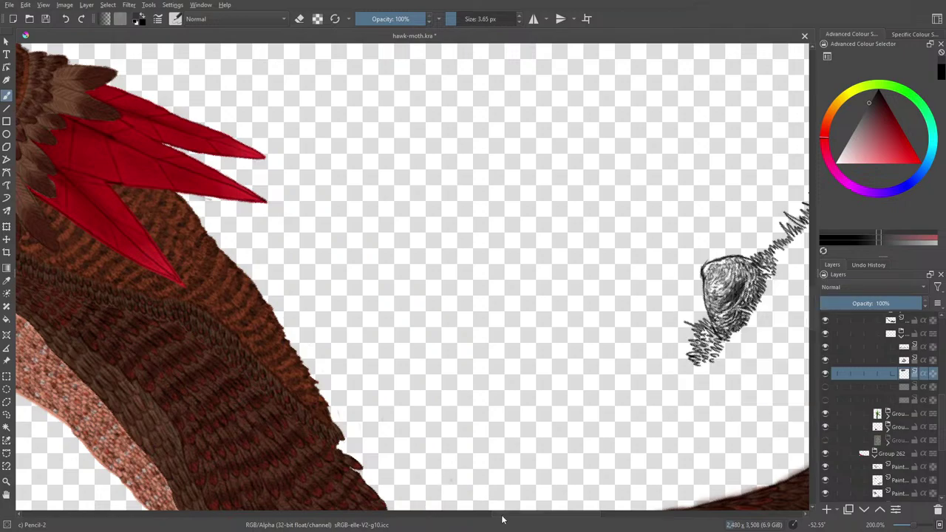
Fill the small rock with solid dark grey, switching from the pencil to the Basic-1 brush at 6.74 px
mouse_move(502, 520)
left_mouse_down()
mouse_move(583, 516)
mouse_move(545, 520)
mouse_move(533, 509)
left_mouse_up()
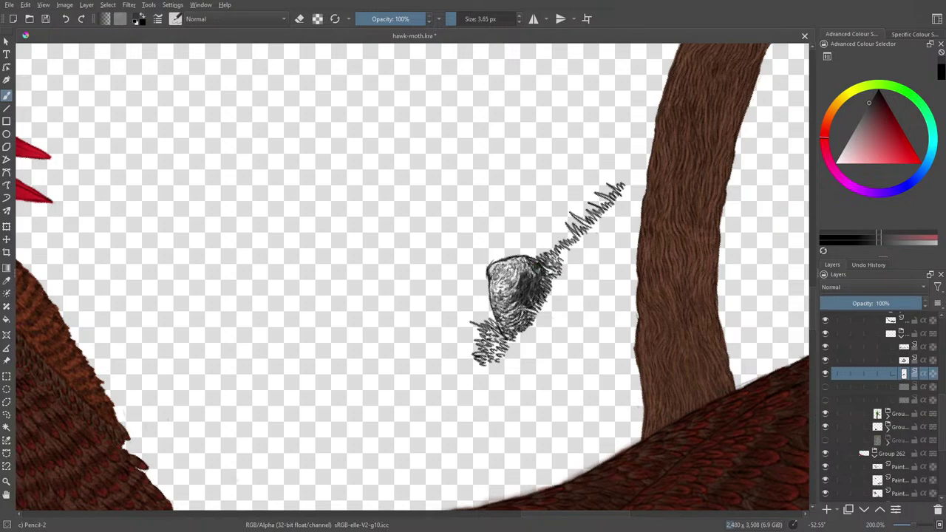
left_click_drag(519, 278, 505, 288)
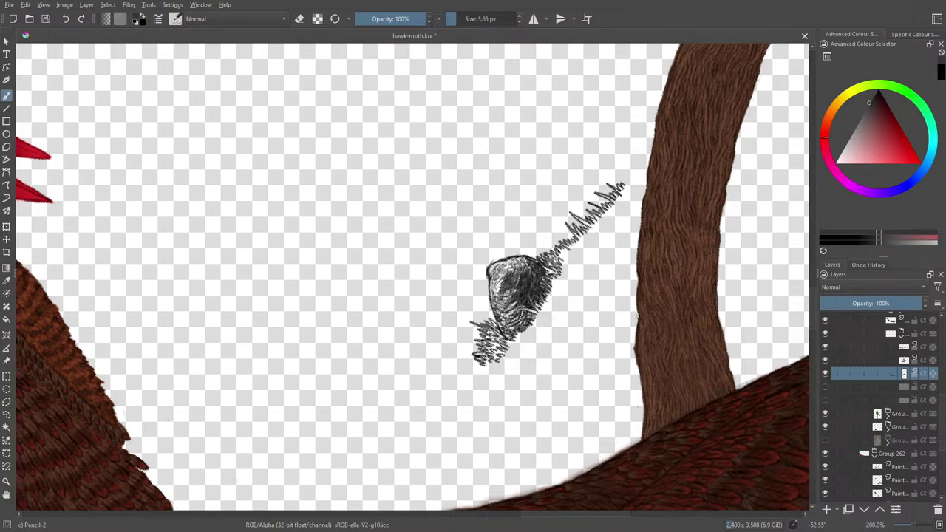
left_click(176, 20)
left_click(241, 53)
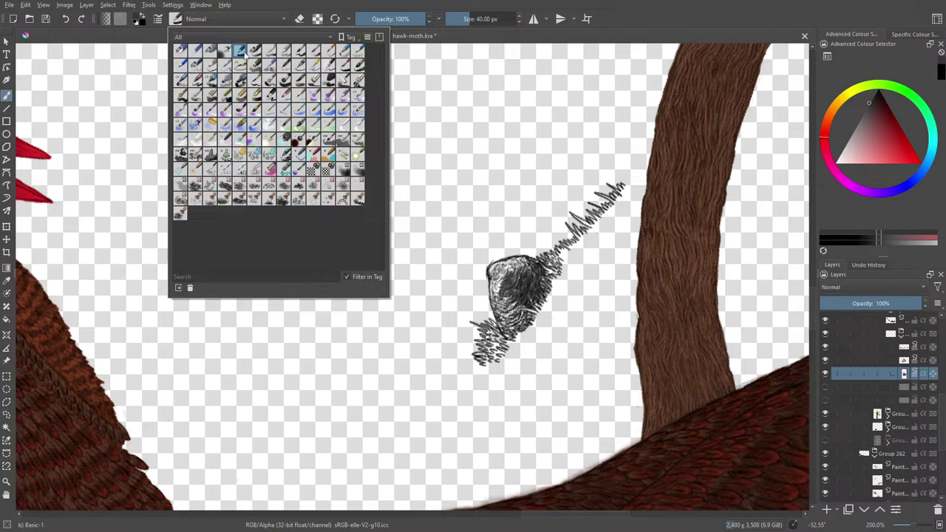
right_click(488, 229)
left_click(417, 128)
left_click_drag(468, 20, 459, 20)
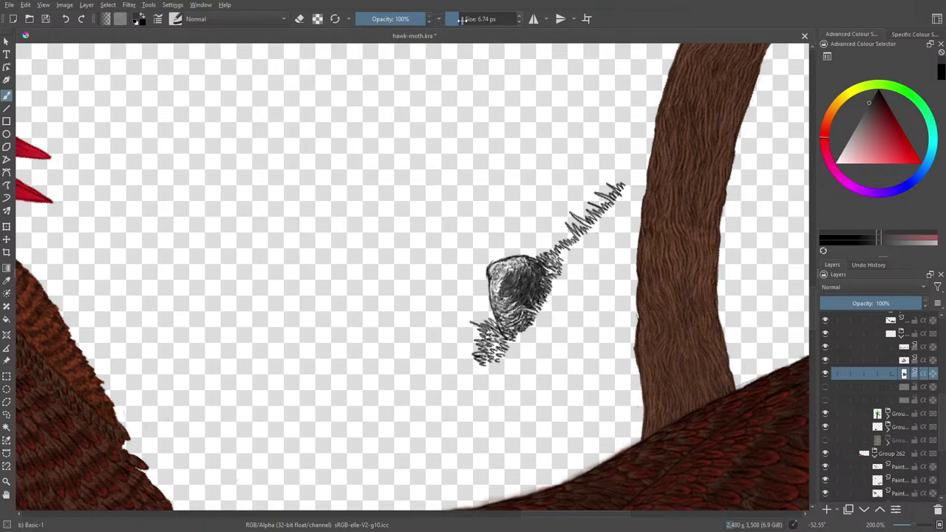
mouse_move(505, 288)
left_mouse_down()
mouse_move(534, 272)
mouse_move(524, 305)
mouse_move(538, 295)
mouse_move(511, 335)
mouse_move(517, 311)
mouse_move(513, 304)
mouse_move(503, 323)
mouse_move(494, 265)
mouse_move(494, 275)
mouse_move(512, 259)
mouse_move(535, 264)
mouse_move(539, 287)
mouse_move(534, 261)
mouse_move(537, 293)
mouse_move(531, 266)
mouse_move(503, 263)
mouse_move(499, 281)
mouse_move(513, 311)
mouse_move(505, 261)
mouse_move(545, 275)
left_mouse_up()
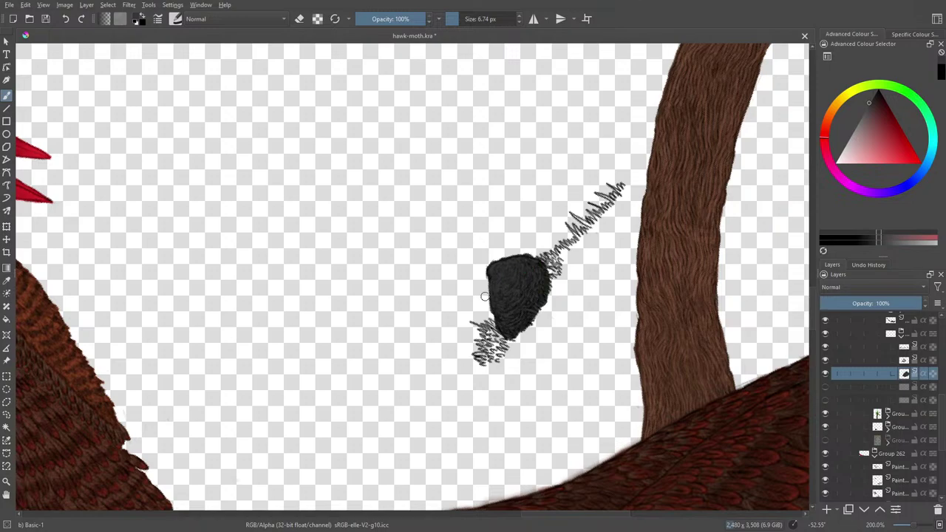
Sample the grey of the finished rocks between the branches, return to the brush and turn on Preserve Alpha
left_click_drag(815, 298, 817, 375)
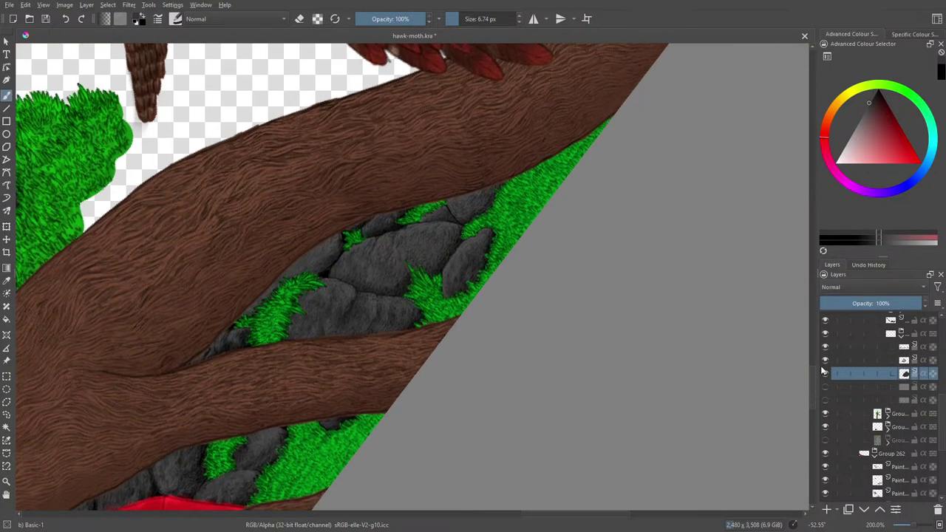
left_click(6, 280)
left_click_drag(385, 264, 390, 276)
left_click(6, 94)
left_click_drag(813, 386, 811, 311)
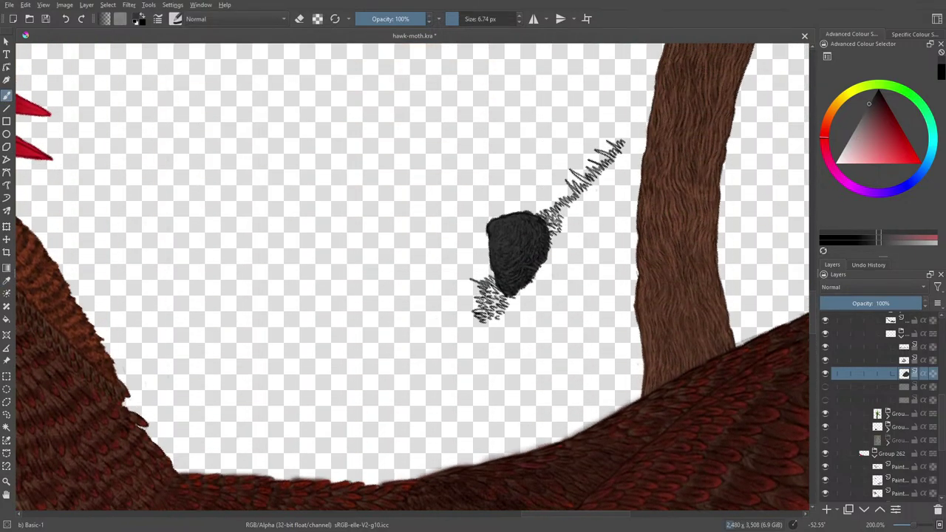
left_click(318, 18)
Resample the finished rocks until a slightly lighter grey is the painting colour, and return to the brush
scroll(811, 370, "down", 10)
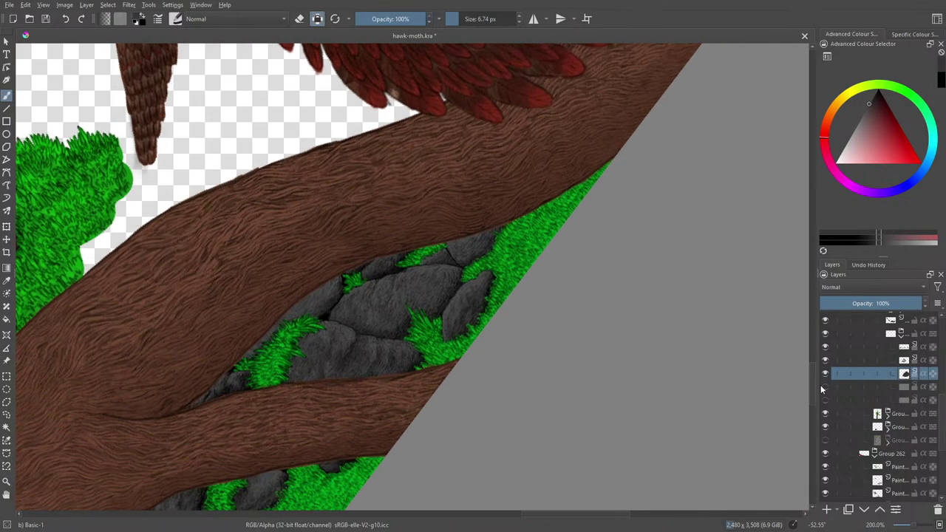
left_click(6, 281)
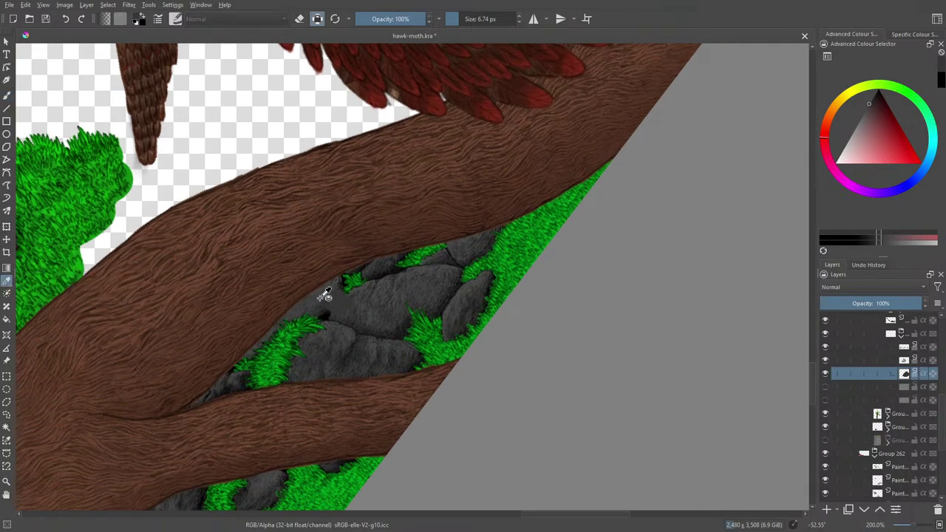
left_click(386, 308)
left_click(386, 308)
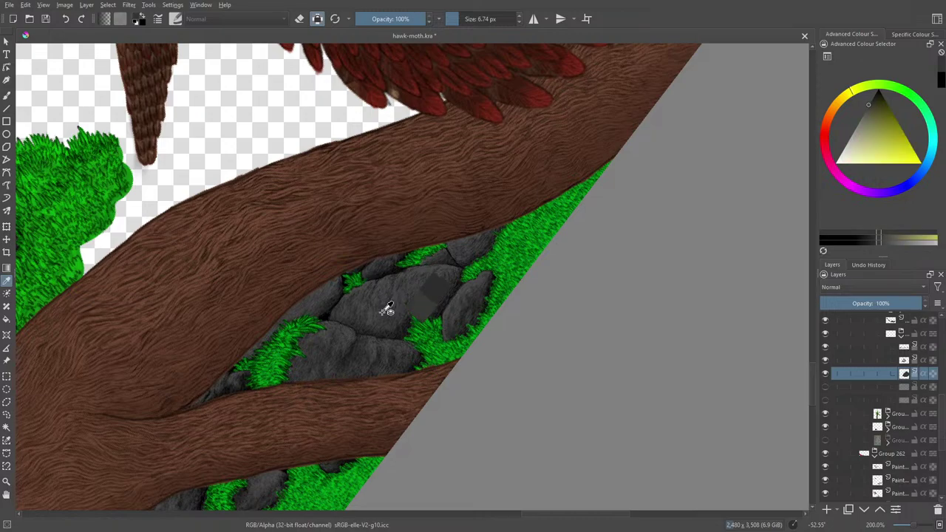
left_click(390, 315)
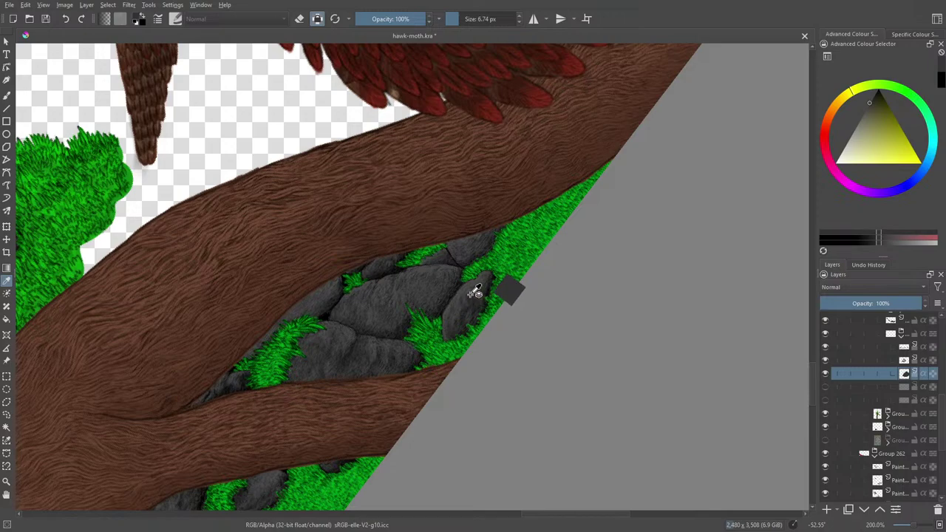
left_click(470, 299)
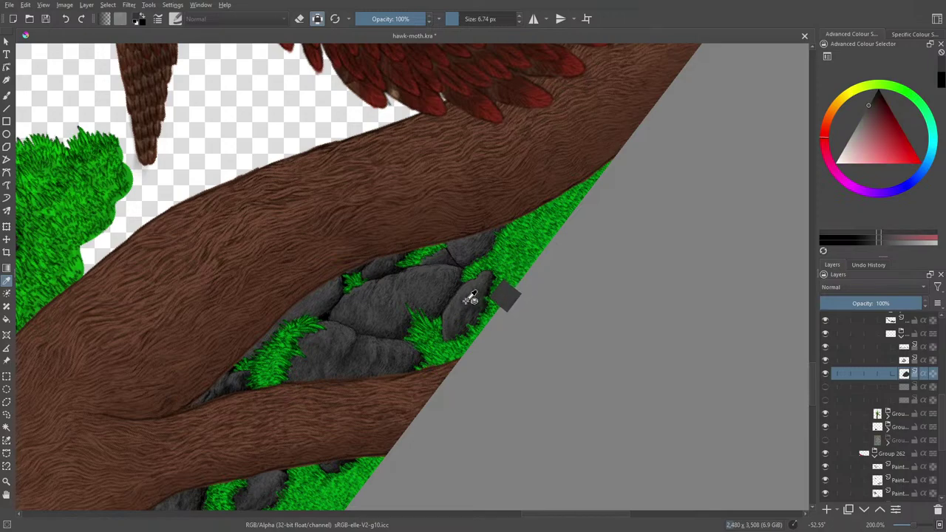
left_click(470, 298)
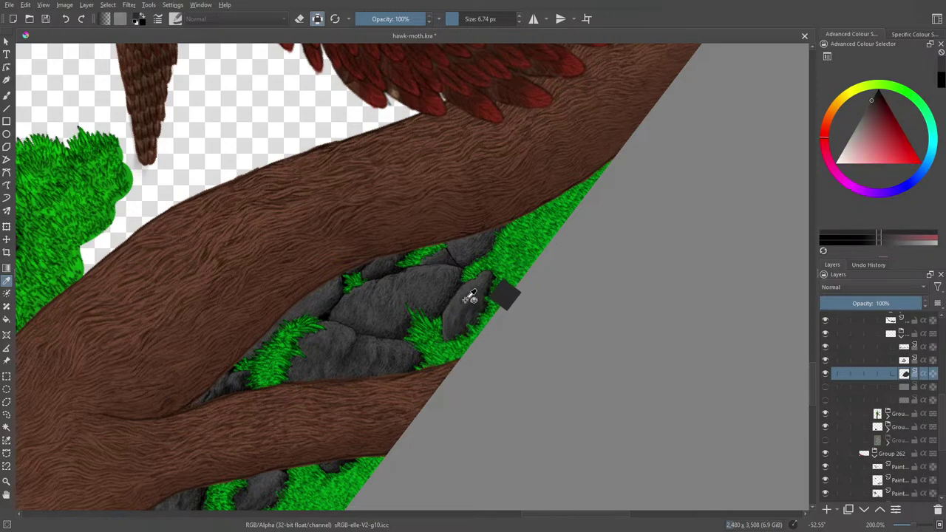
left_click(471, 298)
left_click(7, 93)
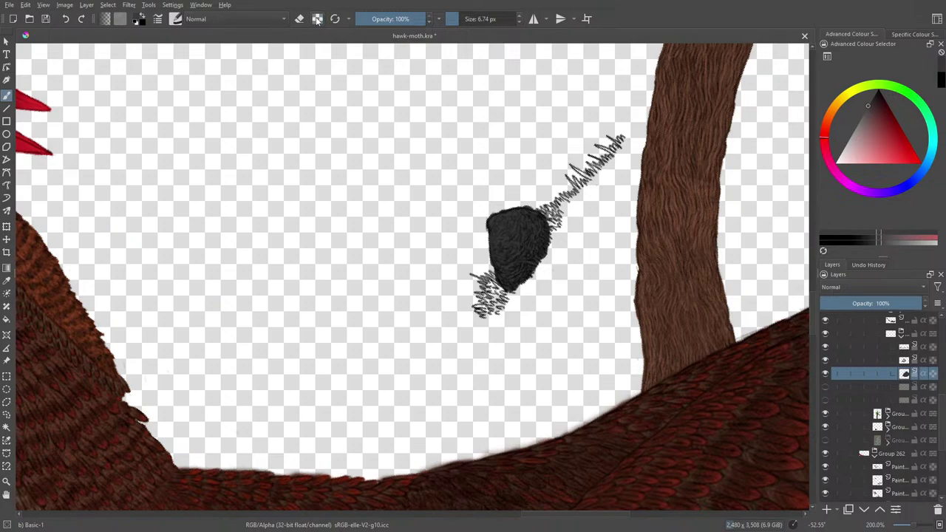
Shade the small rock with the sampled grey using the Pencil-2 brush at 13.45 px with Preserve Alpha on
left_click(178, 19)
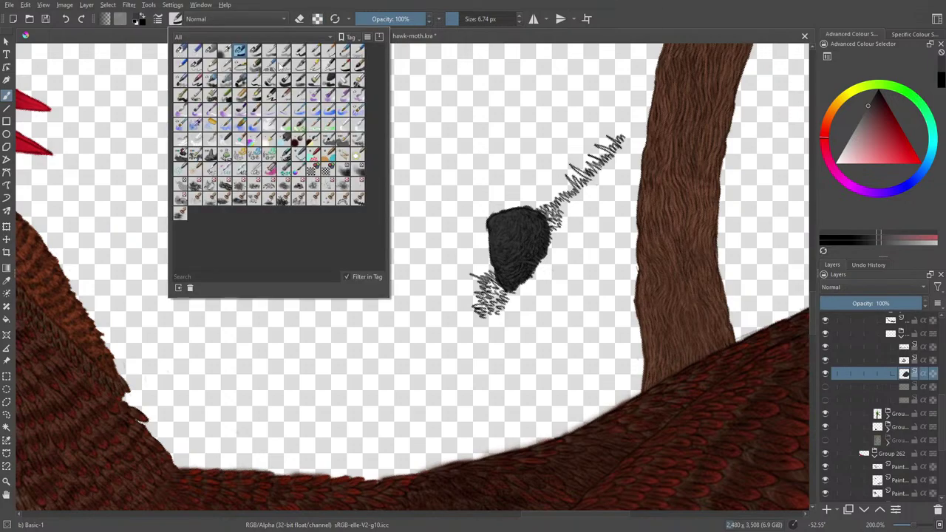
left_click(196, 65)
key("Escape")
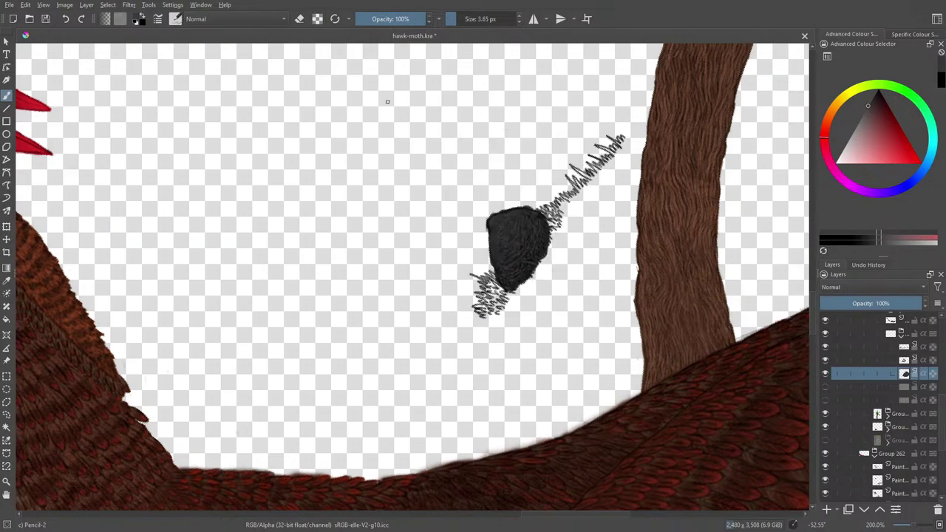
left_click(317, 20)
left_click_drag(452, 18, 465, 18)
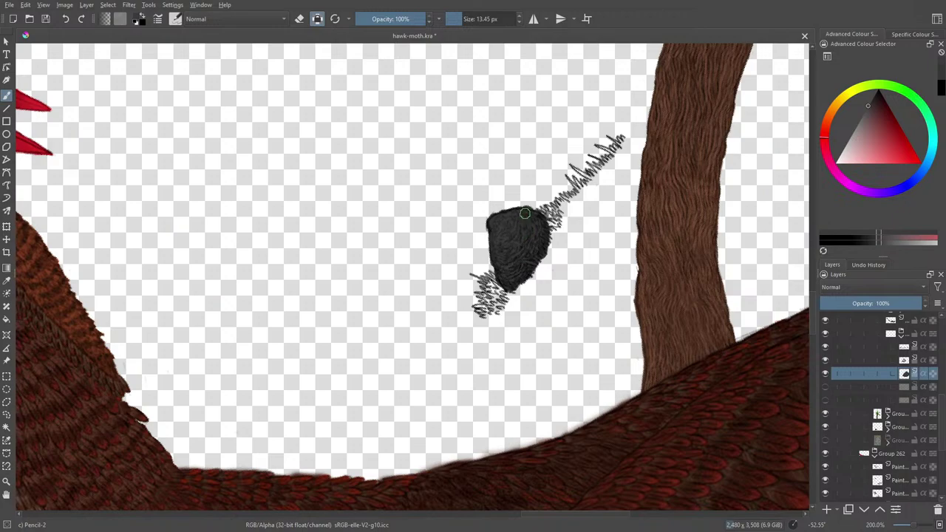
Paint fine texture strokes on the small rock in a lighter grey with the pencil at 3.18 px
right_click(504, 187)
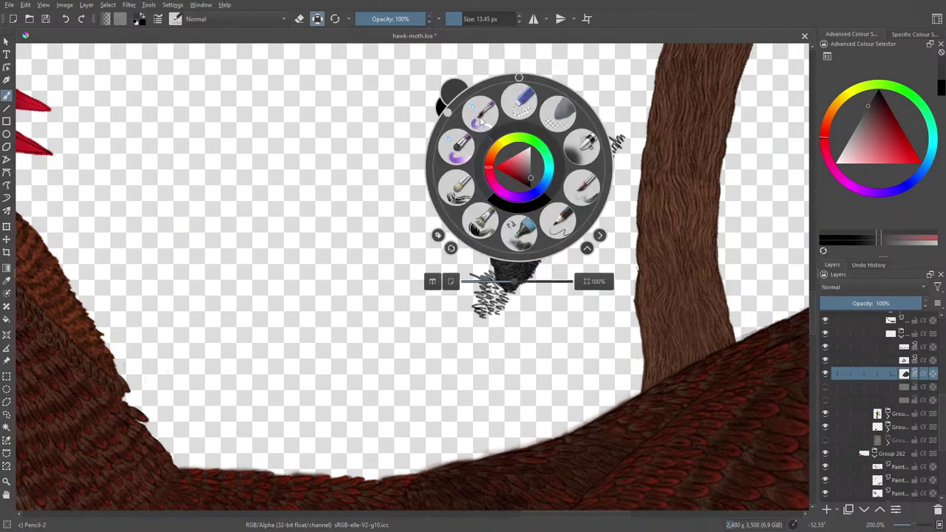
left_click(533, 180)
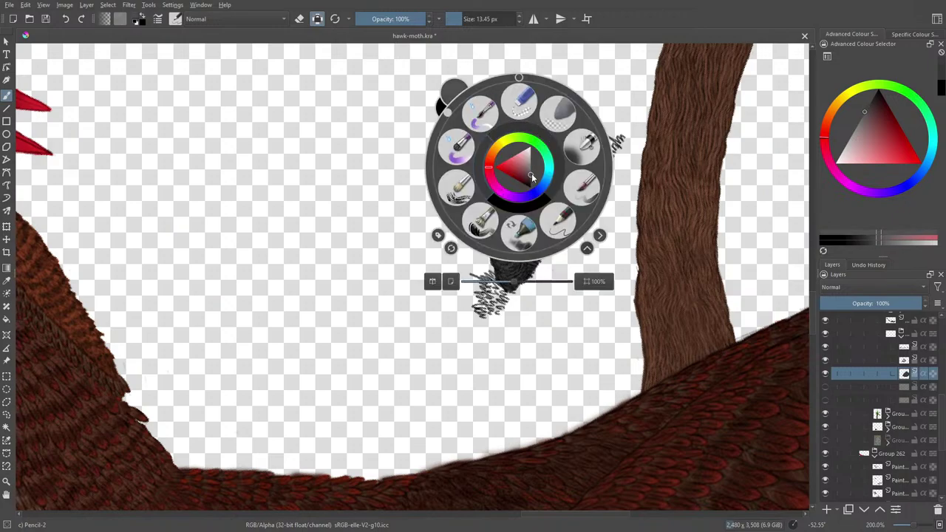
left_click(413, 85)
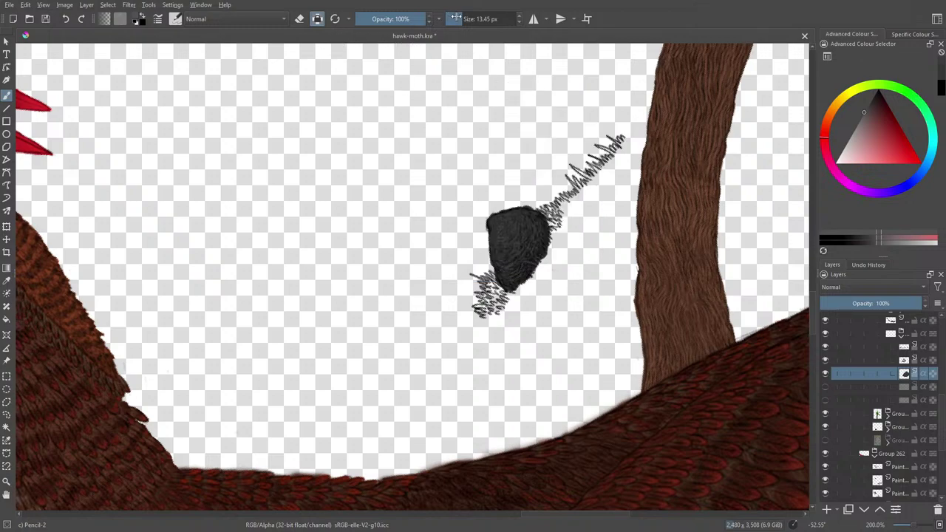
left_click(456, 18)
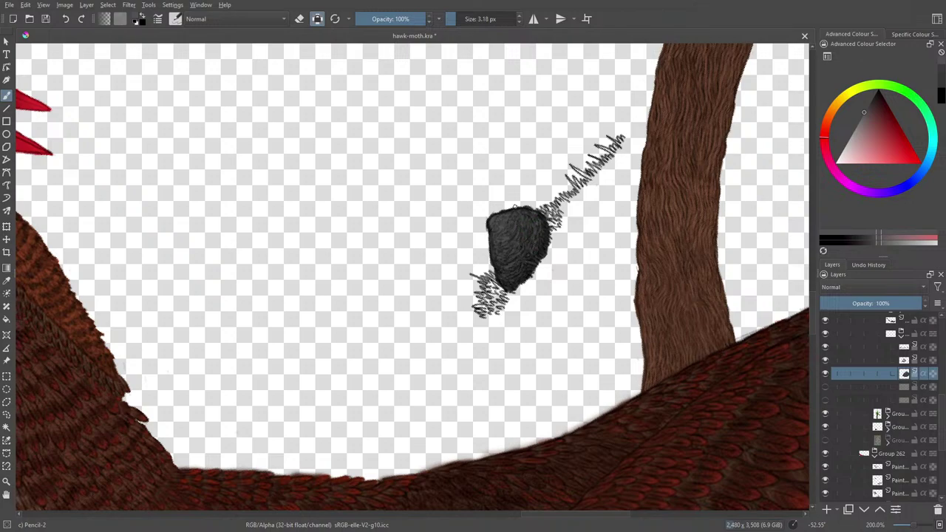
Add highlight strokes to the small rock in a still lighter grey and check it against the surrounding artwork
right_click(473, 238)
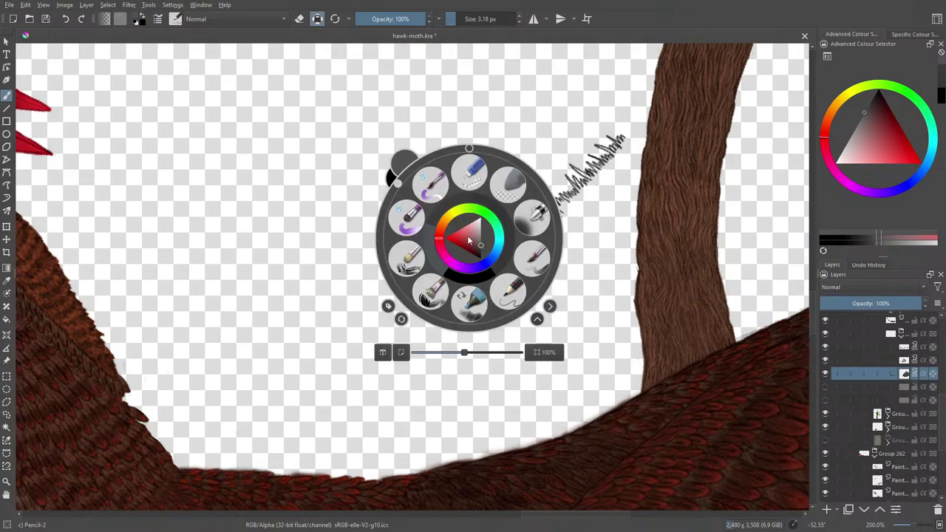
left_click(481, 243)
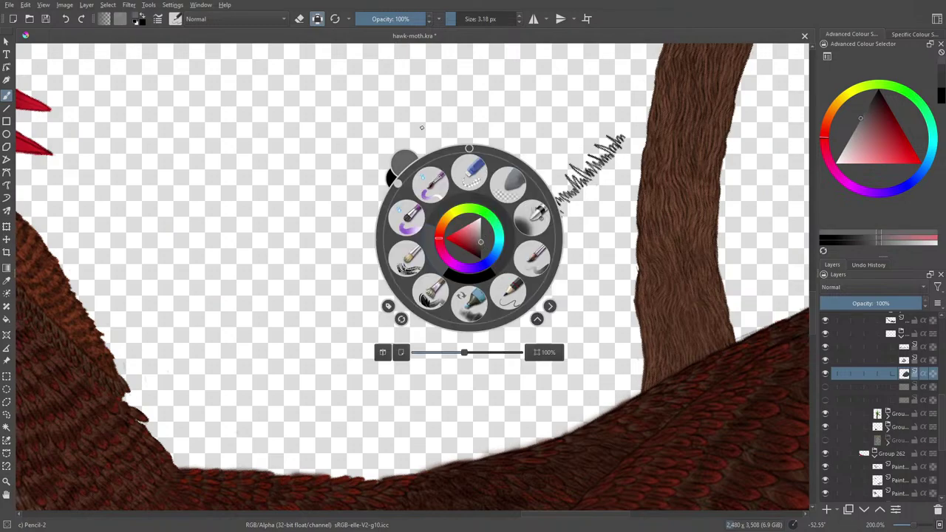
right_click(483, 233)
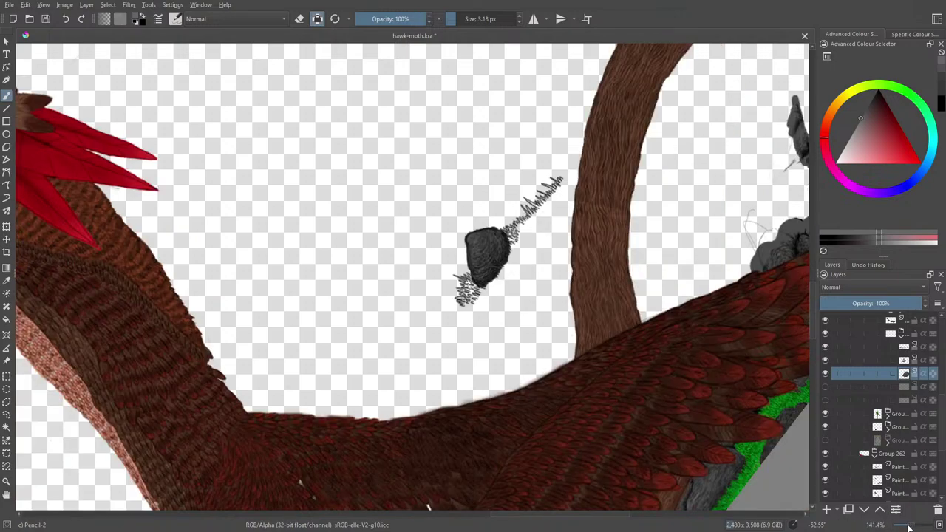
left_click_drag(917, 526, 912, 528)
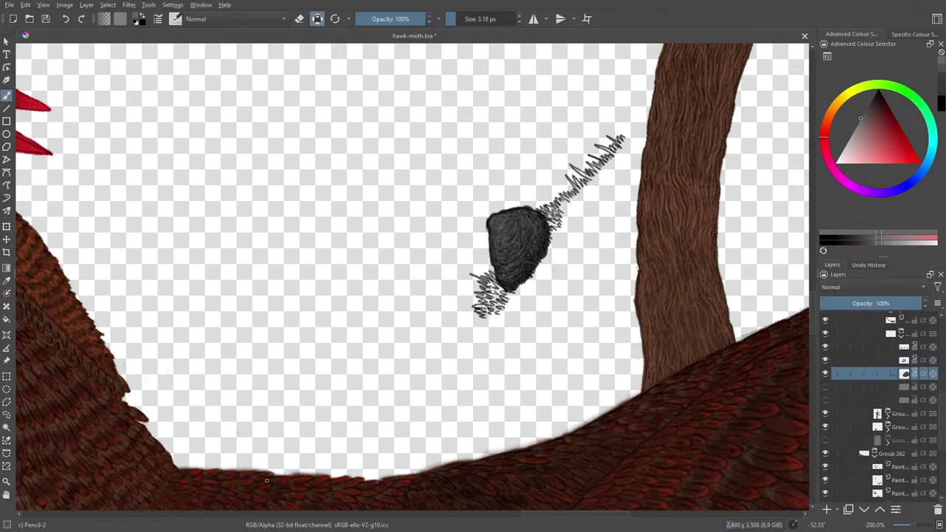
Sample a dark grey from the finished rocks beside the wing tip and return to the Pencil-2 brush at the small rock
left_click_drag(531, 516, 586, 514)
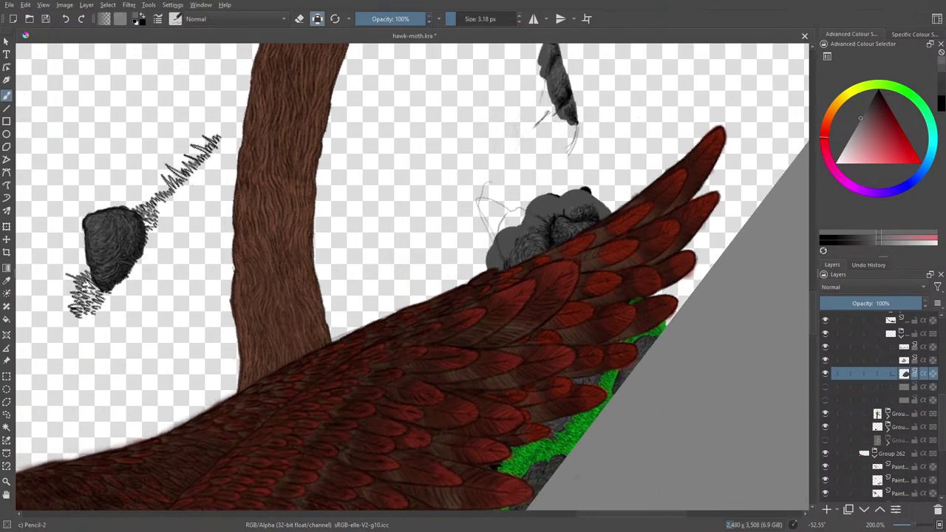
left_click(8, 280)
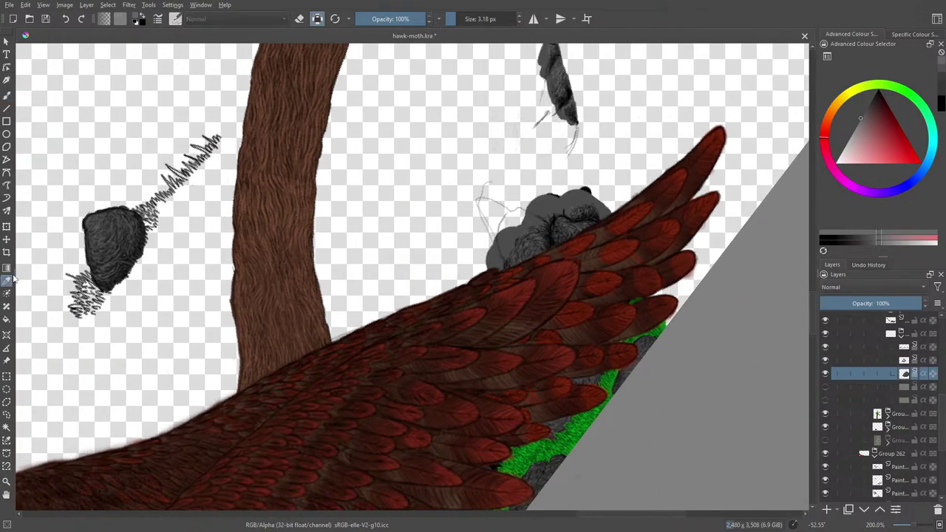
left_click(541, 237)
left_click_drag(545, 234, 545, 229)
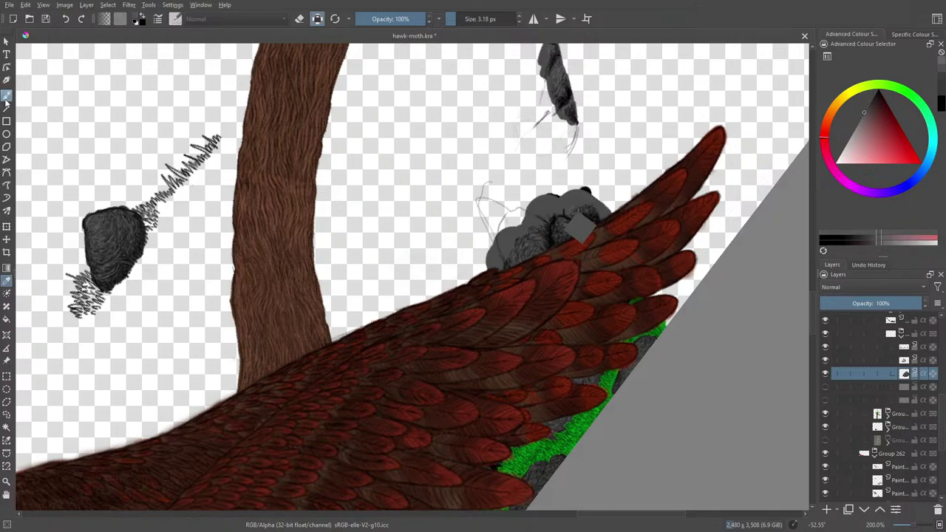
left_click(7, 96)
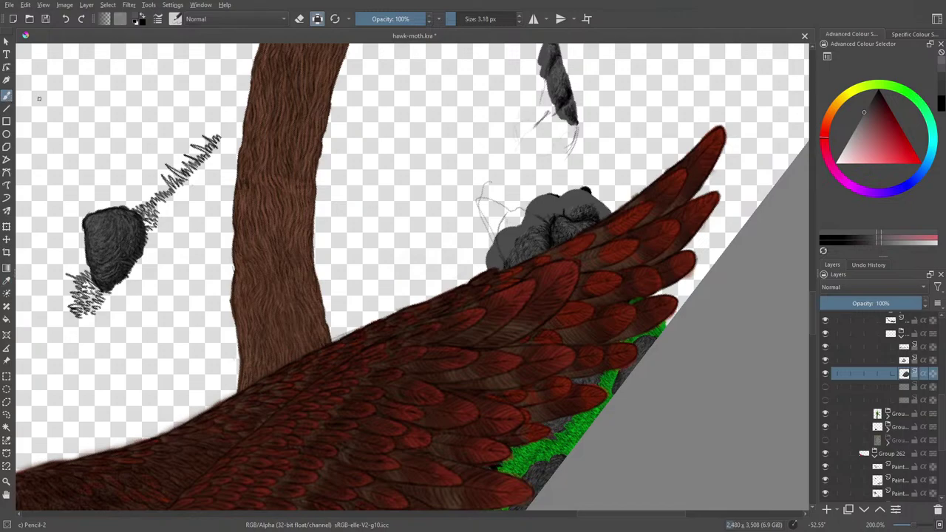
left_click_drag(596, 514, 551, 518)
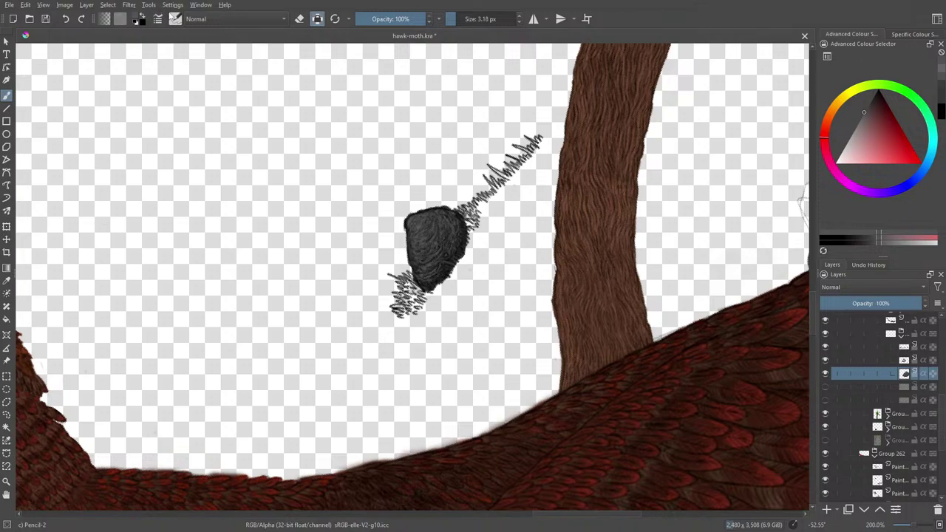
Keep the Pencil-2 preset and darken the painting colour in two stages to near black for the small rock's shadows
left_click(176, 19)
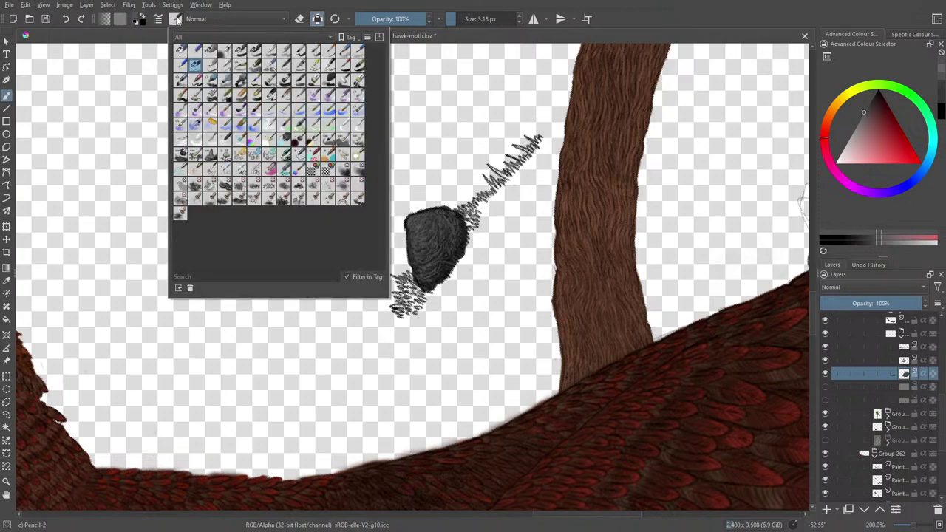
left_click(176, 19)
left_click(176, 19)
left_click(196, 59)
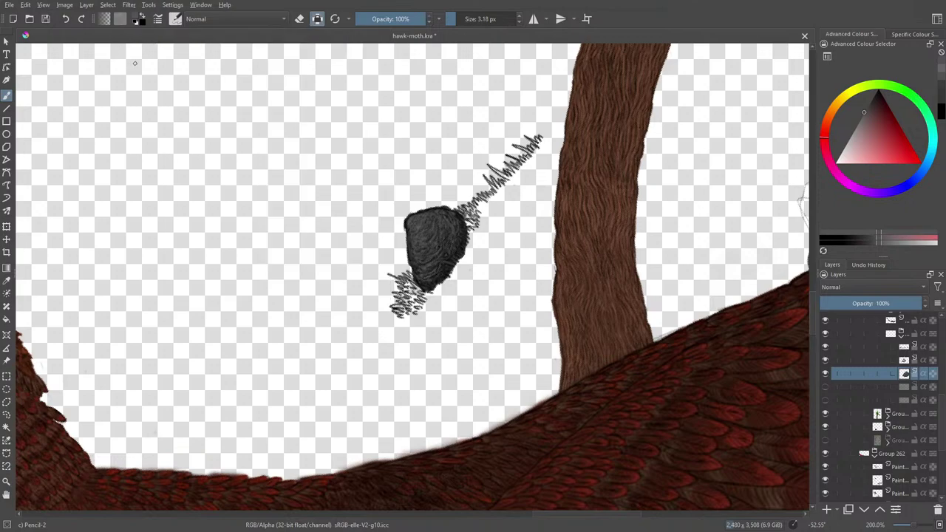
right_click(423, 259)
left_click_drag(427, 260, 429, 270)
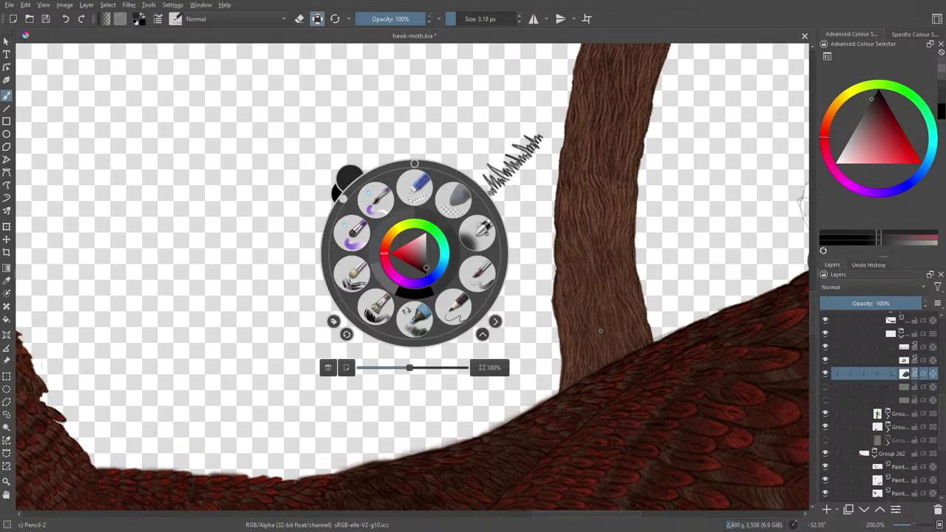
right_click(429, 270)
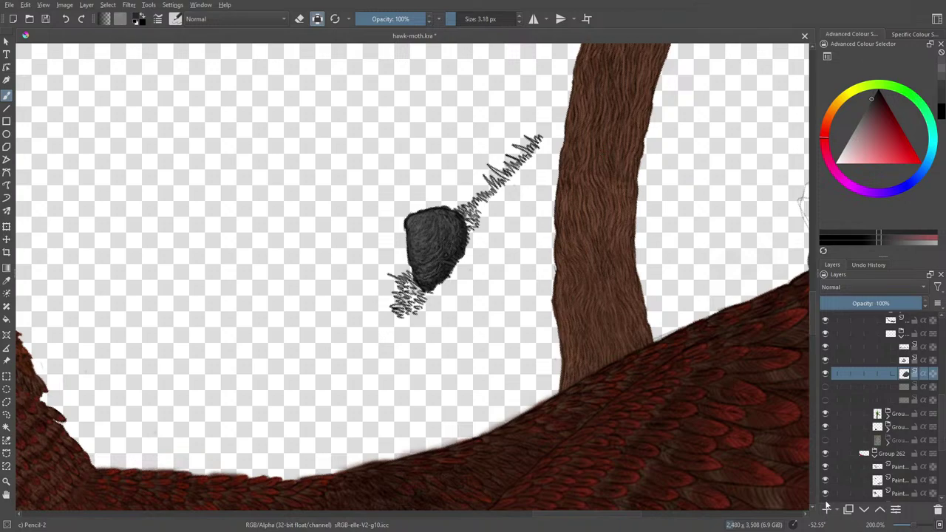
right_click(387, 209)
left_click_drag(399, 222, 397, 227)
right_click(398, 227)
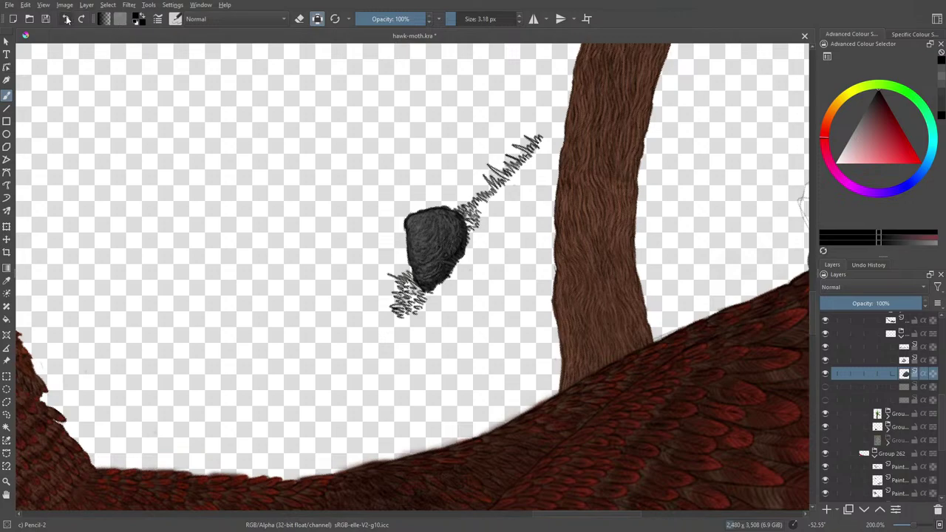
Deepen the shadows along the small rock's edges with the Basic-2 Opacity brush at 11.22 px and 49% opacity
left_click(178, 18)
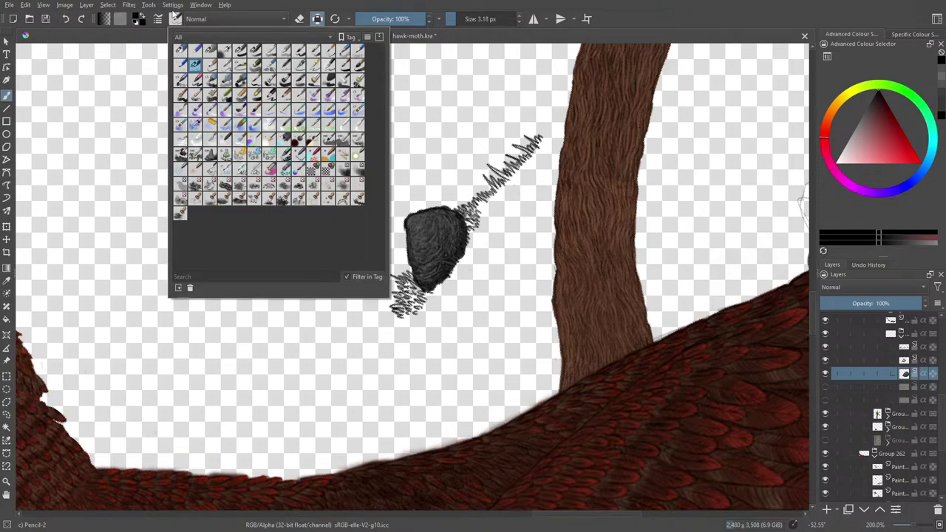
left_click(240, 52)
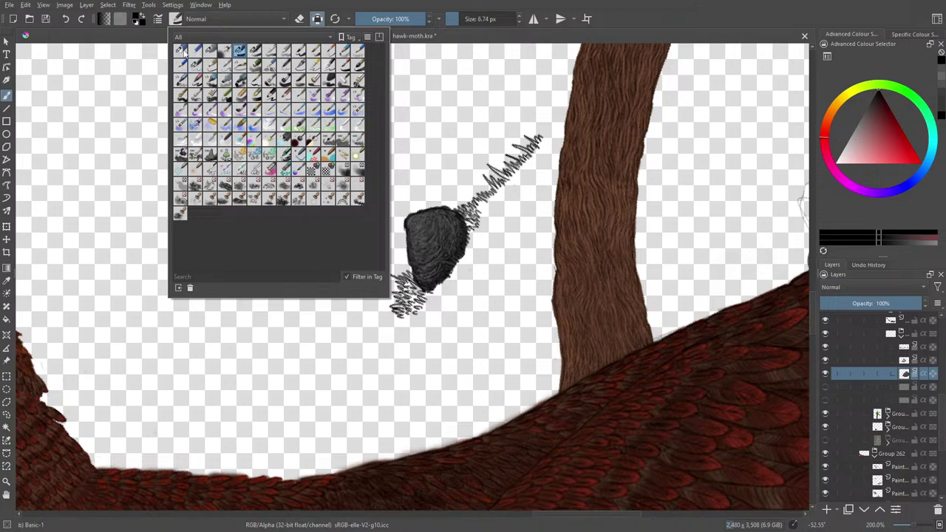
left_click(255, 52)
right_click(115, 89)
left_click(363, 174)
left_click(399, 19)
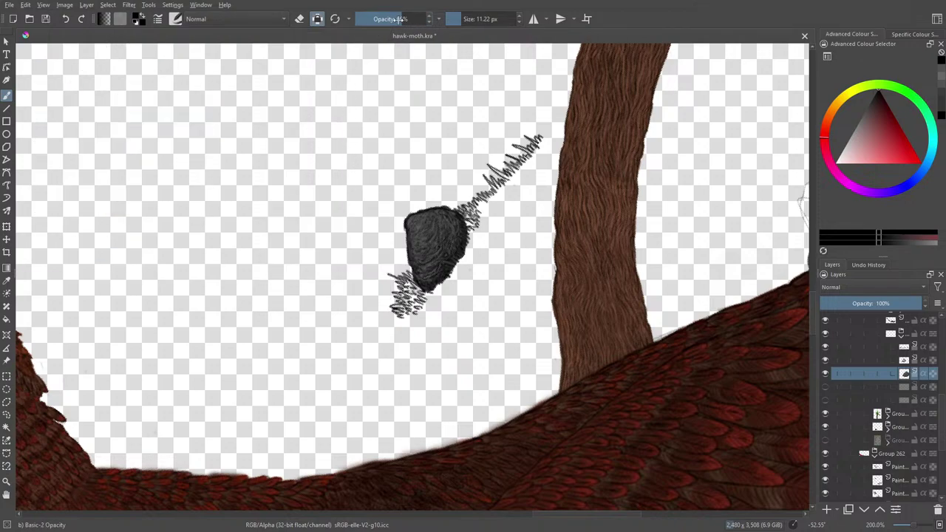
left_click(391, 17)
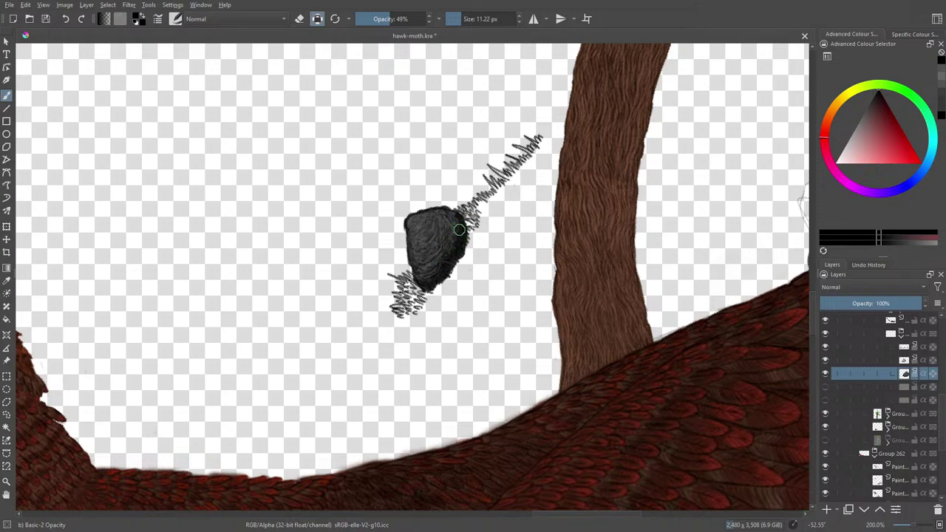
Reset the canvas rotation to 0°
right_click(407, 154)
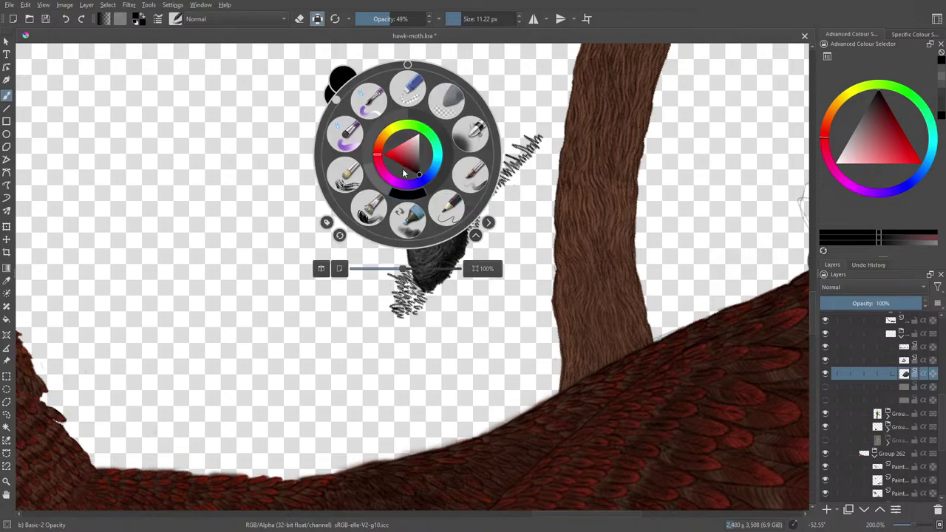
left_click(407, 64)
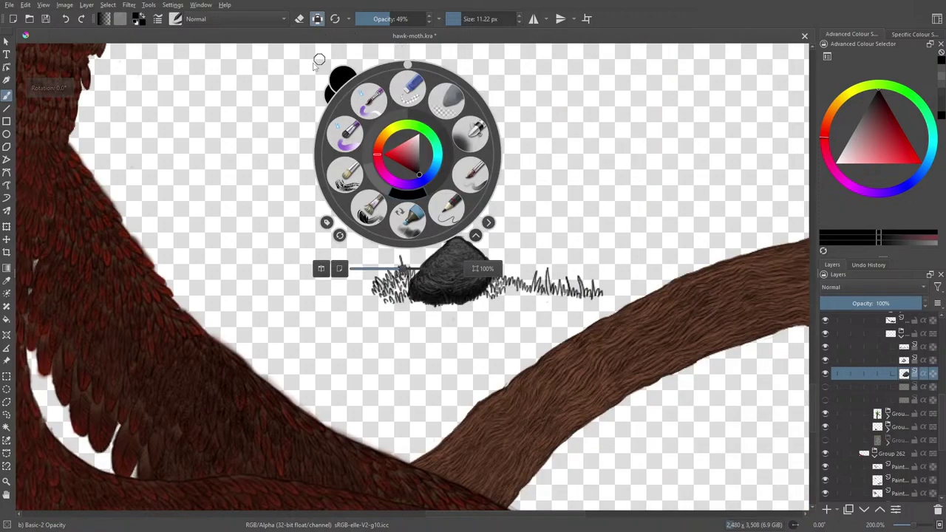
left_click(276, 287)
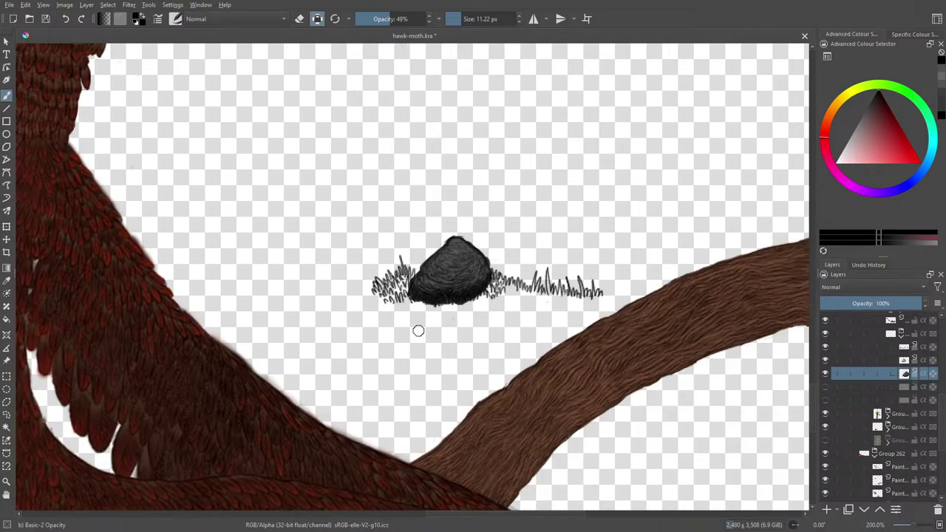
Clean up the small rock's edges with the Eraser Circle brush at 13.45 px, and return to Basic-2 Opacity
key("slash")
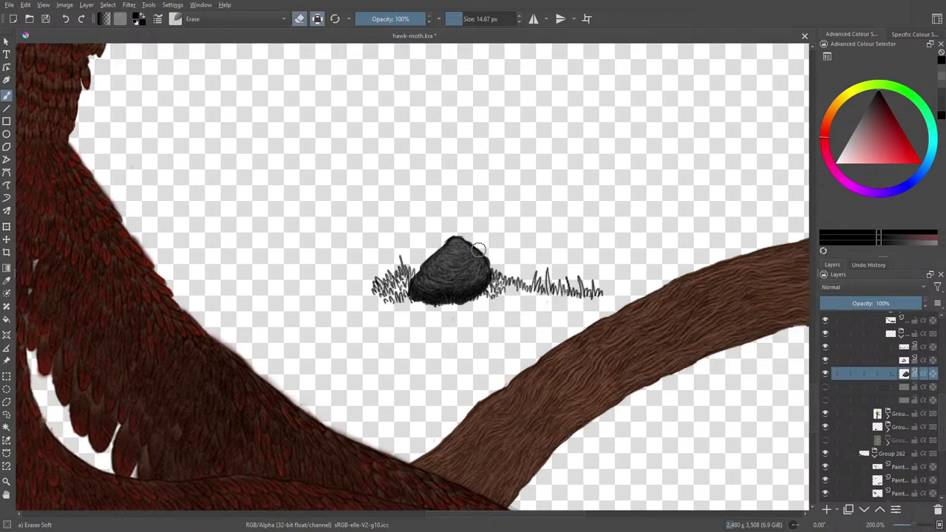
left_click(173, 21)
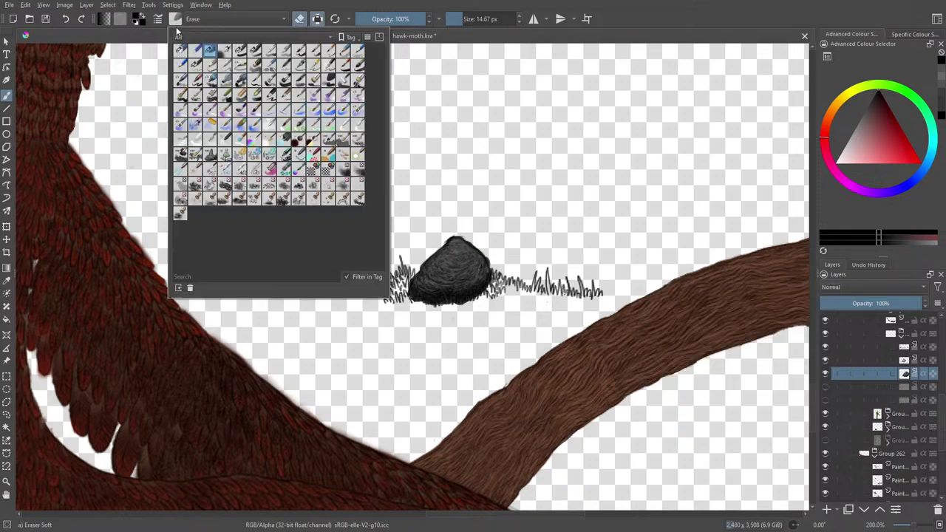
left_click(178, 52)
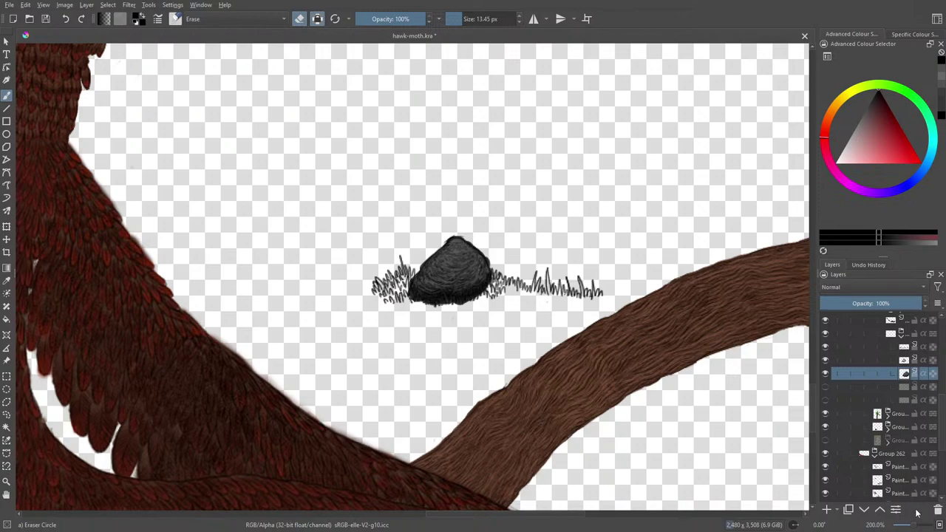
left_click_drag(914, 524, 918, 525)
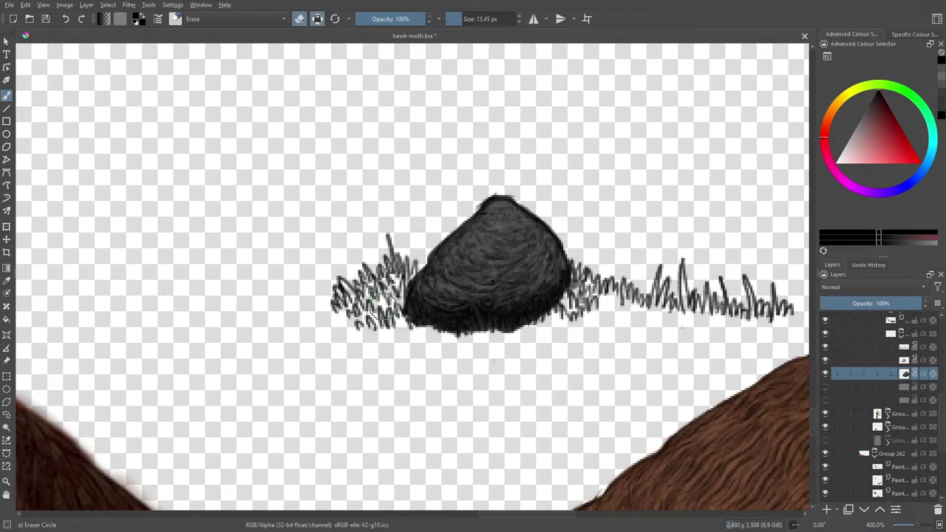
key("slash")
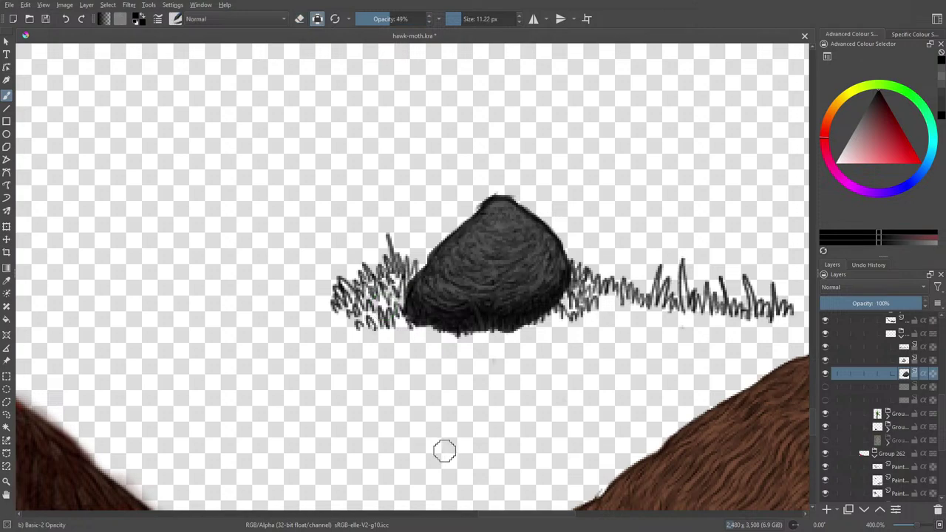
Identify the grass line layer by toggling its visibility, and add a new paint layer directly beneath it
left_click(826, 347)
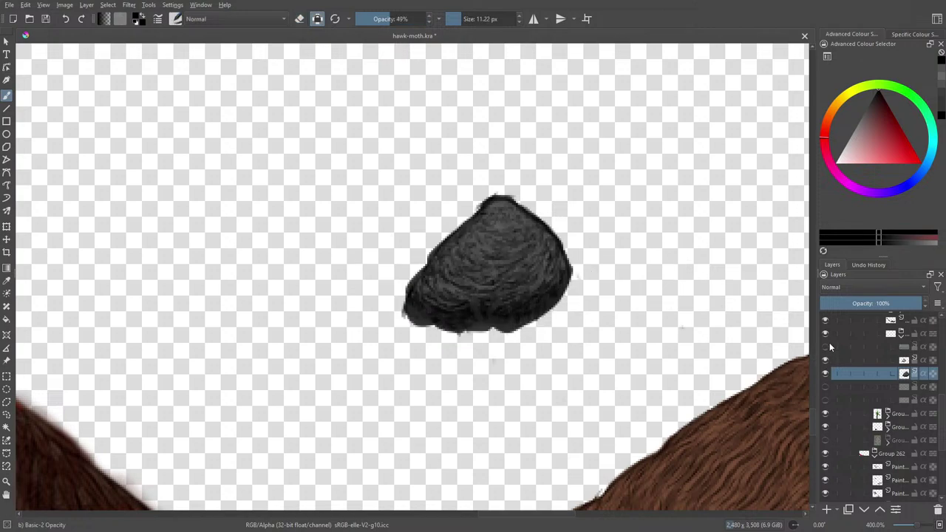
left_click(825, 347)
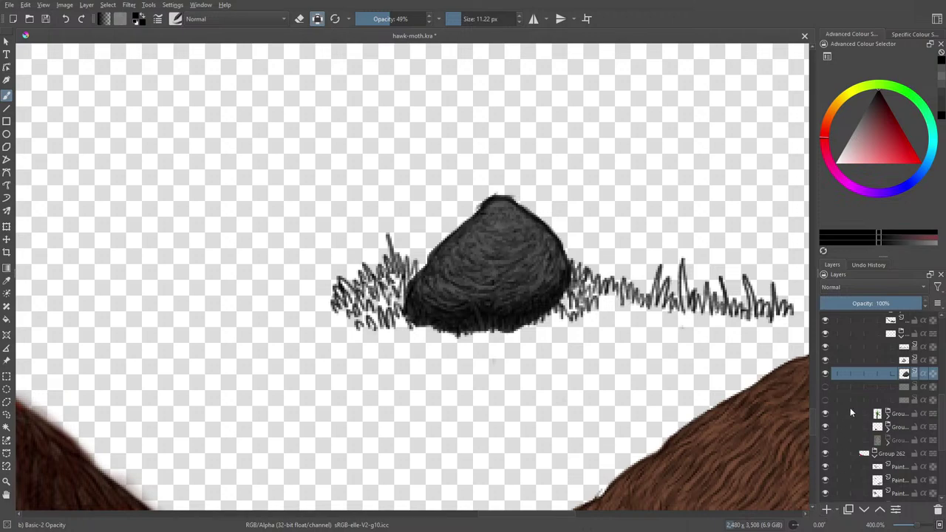
left_click(878, 358)
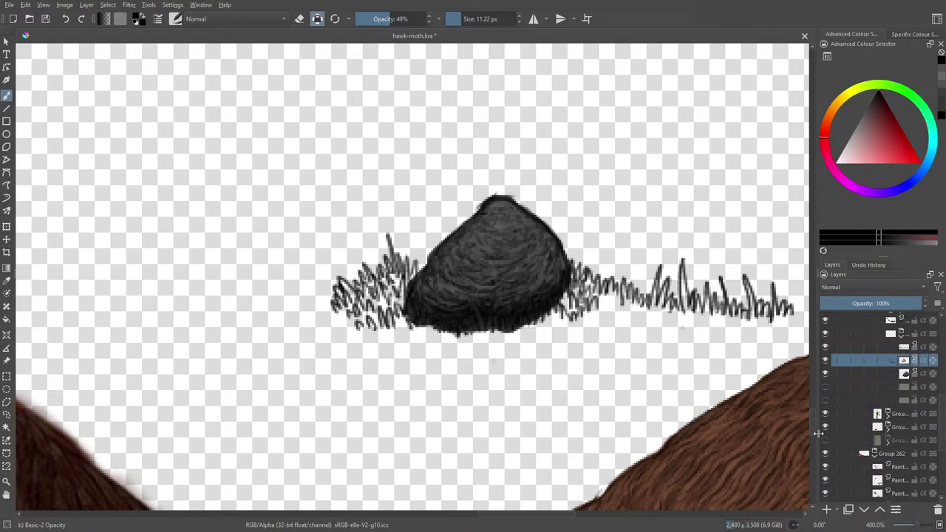
left_click(825, 511)
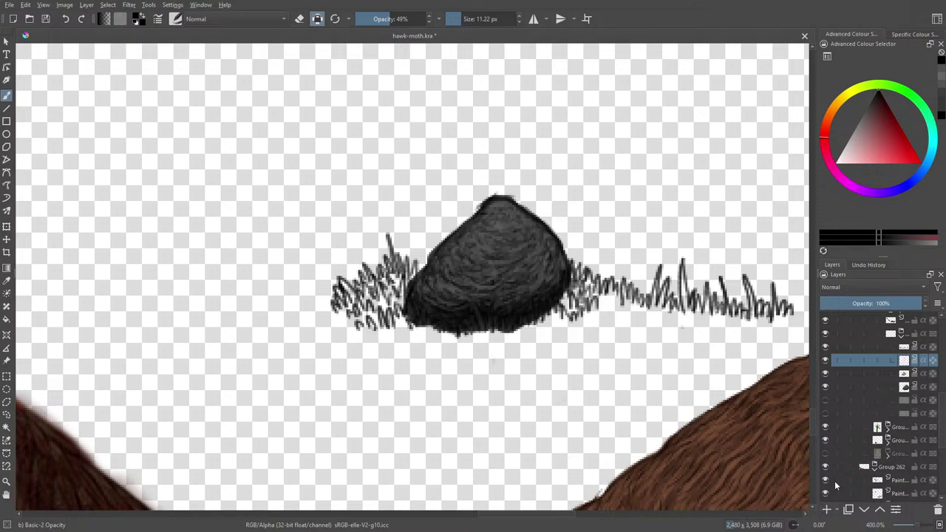
right_click(339, 374)
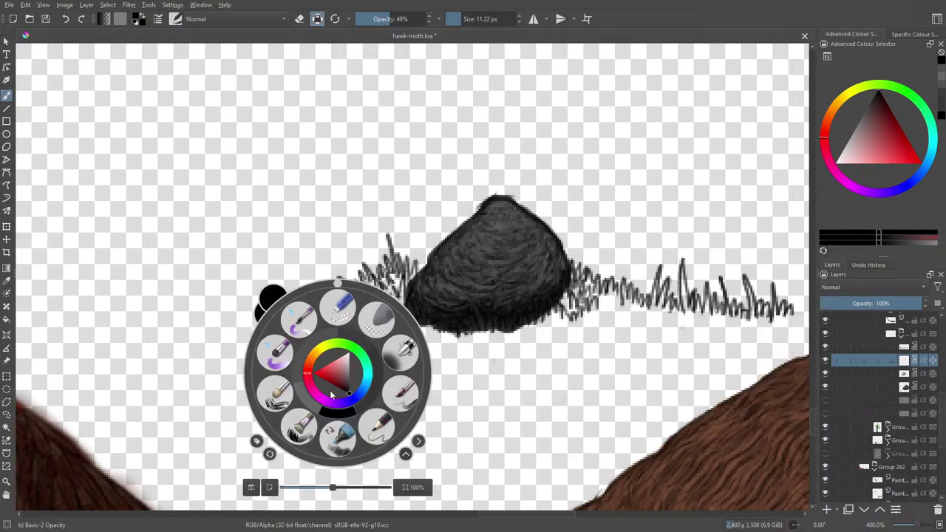
left_click(225, 331)
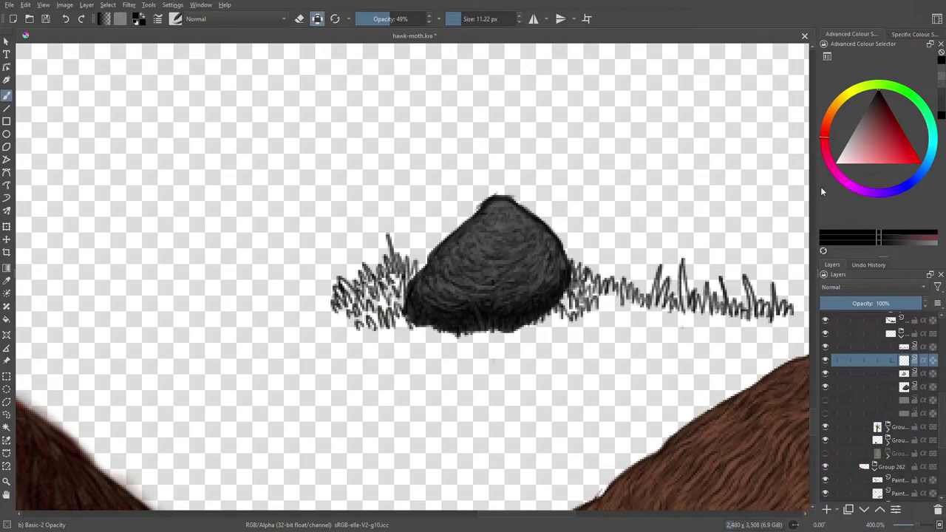
Sample a mid green from the finished grass as the painting colour and return to the brush at the small rock
left_click_drag(814, 428, 820, 480)
left_click(6, 280)
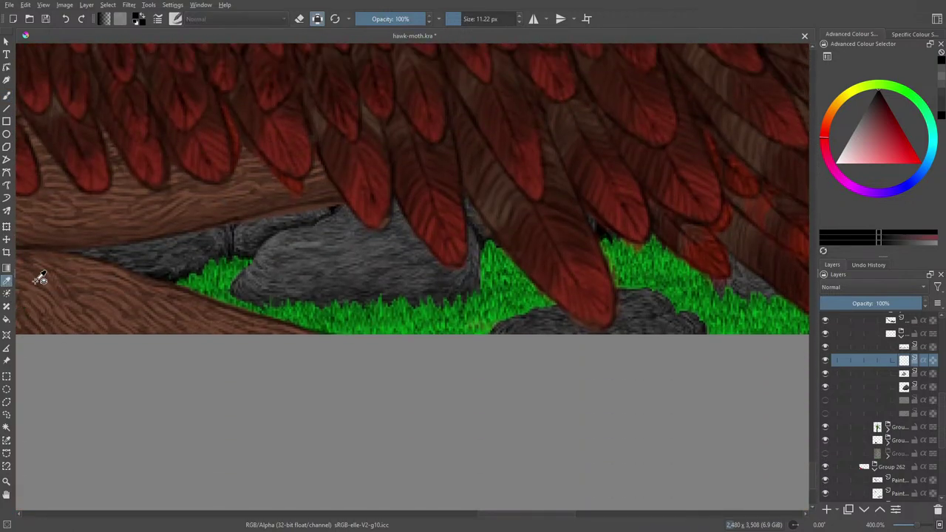
left_click(506, 311)
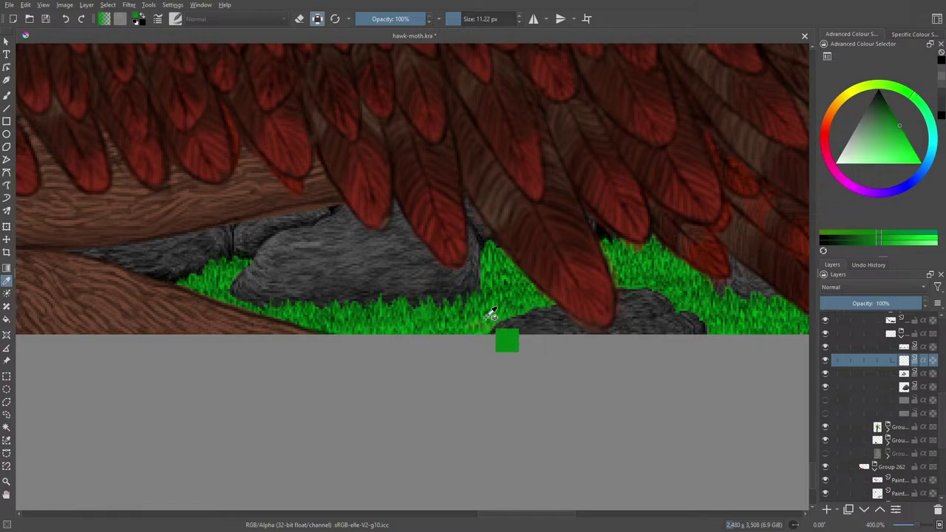
left_click(500, 316)
left_click(7, 95)
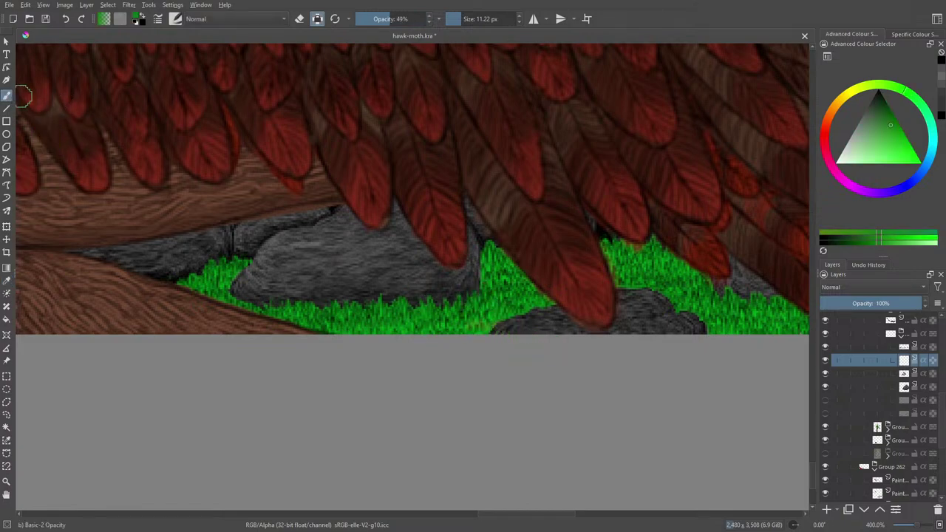
left_click_drag(812, 443, 811, 413)
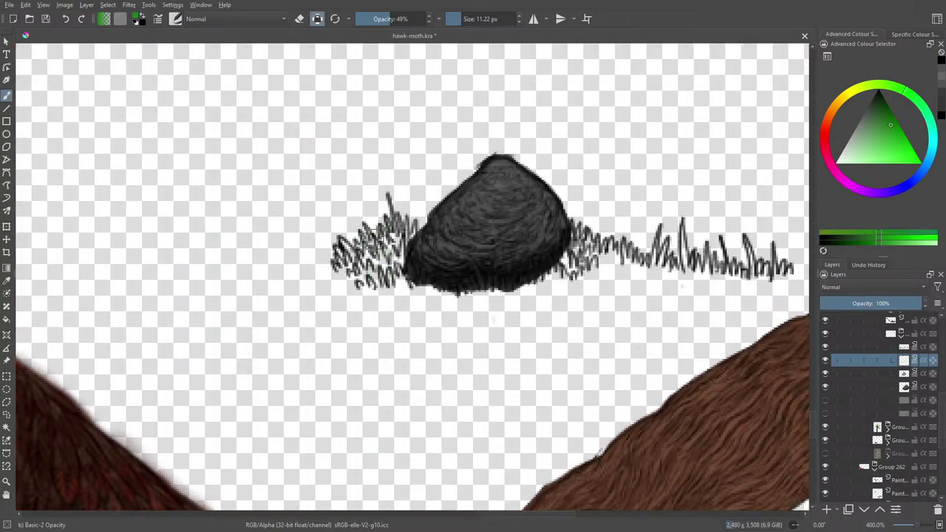
Select the Basic-1 brush and reduce its size to 2.35 px for painting the grass around the small rock
left_click(176, 18)
left_click(239, 49)
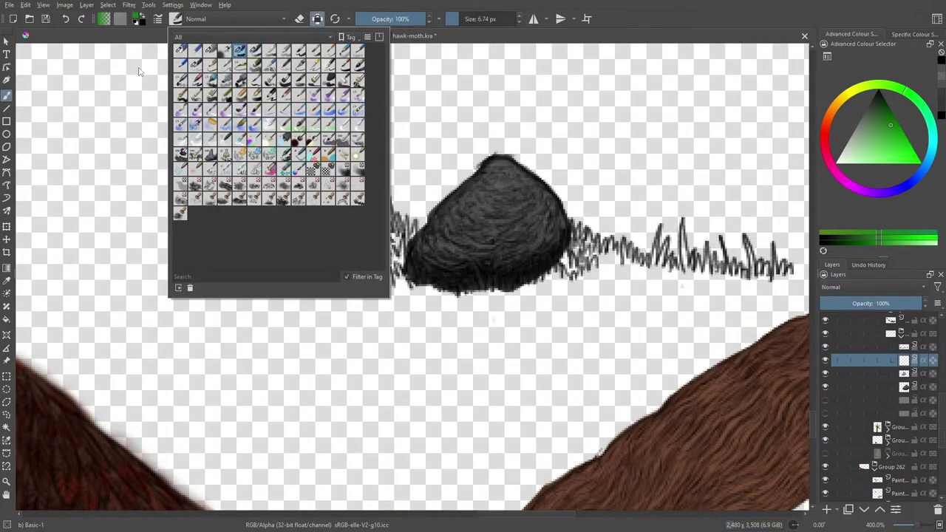
right_click(111, 87)
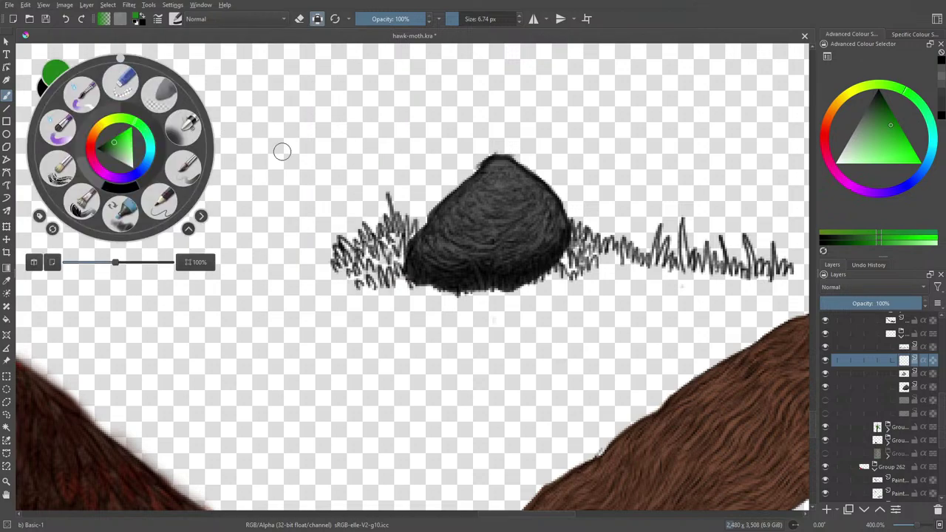
left_click(283, 152)
left_click(454, 19)
left_click(456, 18)
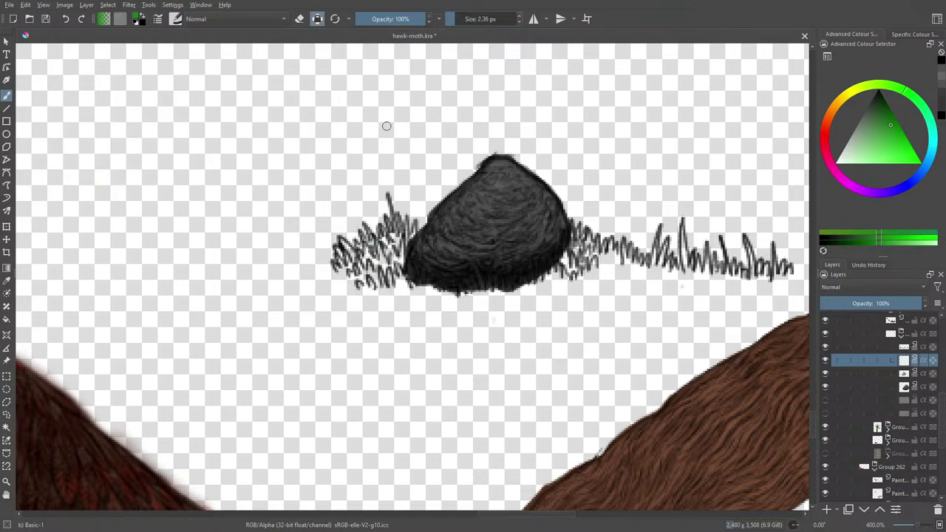
Paint green grass blades along the base and both sides of the small rock, with alpha lock turned off
mouse_move(395, 278)
left_mouse_down()
mouse_move(424, 274)
mouse_move(426, 288)
mouse_move(466, 295)
mouse_move(488, 266)
mouse_move(495, 285)
mouse_move(511, 272)
mouse_move(500, 295)
mouse_move(519, 270)
mouse_move(520, 288)
mouse_move(534, 275)
mouse_move(534, 262)
mouse_move(554, 272)
mouse_move(567, 236)
mouse_move(575, 258)
mouse_move(583, 230)
mouse_move(594, 252)
mouse_move(604, 240)
mouse_move(612, 256)
mouse_move(619, 239)
mouse_move(643, 251)
mouse_move(655, 225)
left_mouse_up()
left_click(317, 19)
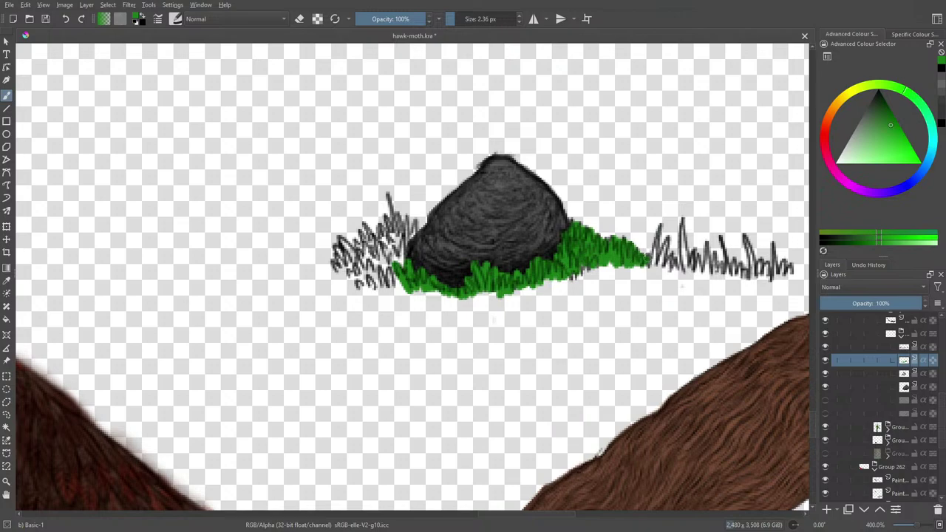
mouse_move(396, 265)
left_mouse_down()
mouse_move(410, 222)
mouse_move(402, 244)
mouse_move(397, 225)
mouse_move(390, 255)
mouse_move(385, 229)
mouse_move(395, 272)
left_mouse_up()
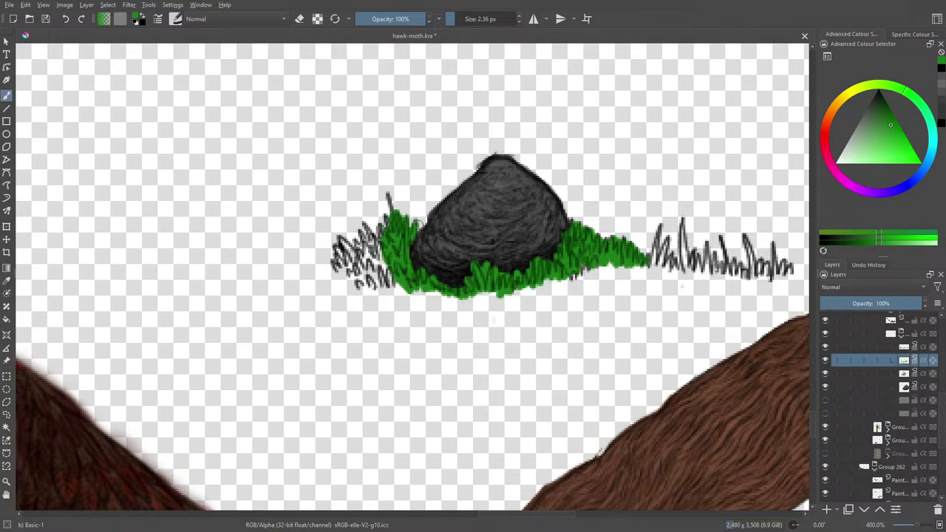
Erase the green paint overlapping the small rock's base with the Eraser Circle brush at 6.02 px, shaping it into separate blades
key("e")
mouse_move(468, 271)
left_mouse_down()
mouse_move(472, 278)
mouse_move(456, 261)
mouse_move(463, 286)
mouse_move(458, 276)
left_mouse_up()
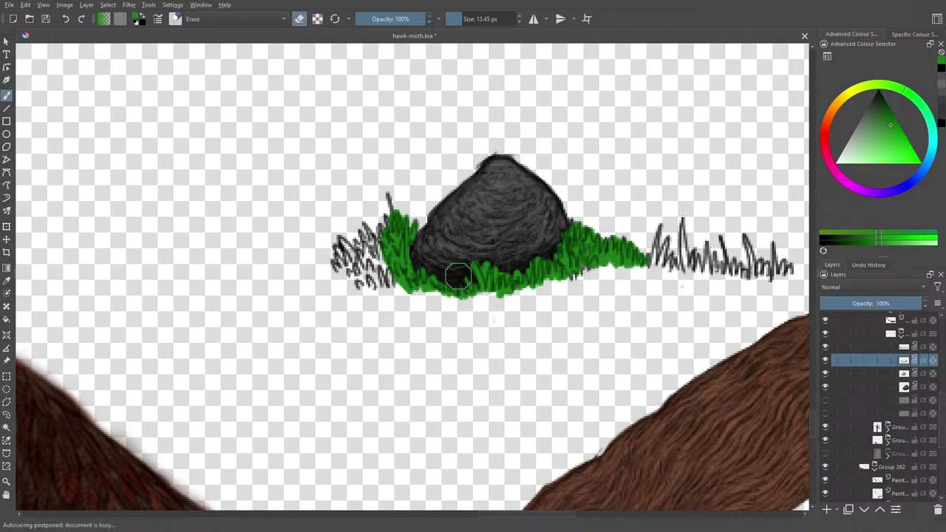
left_click(69, 20)
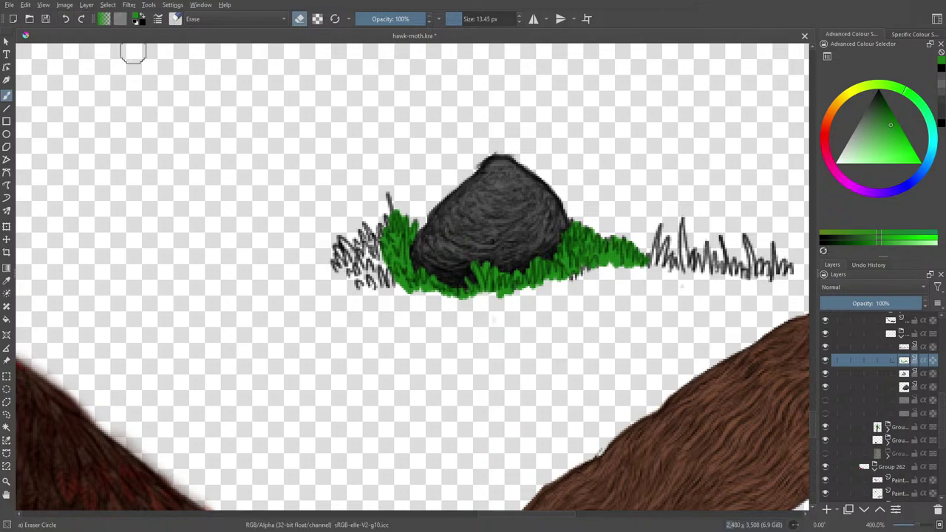
left_click_drag(464, 19, 458, 19)
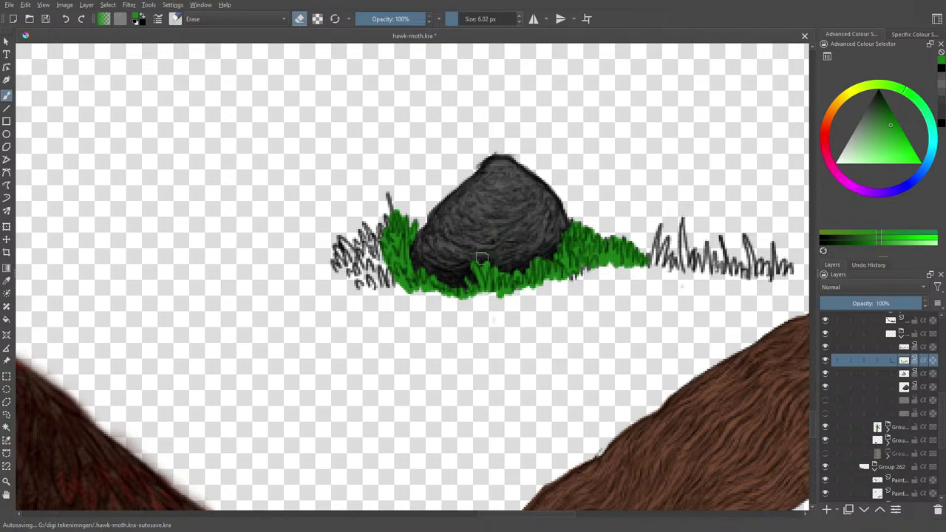
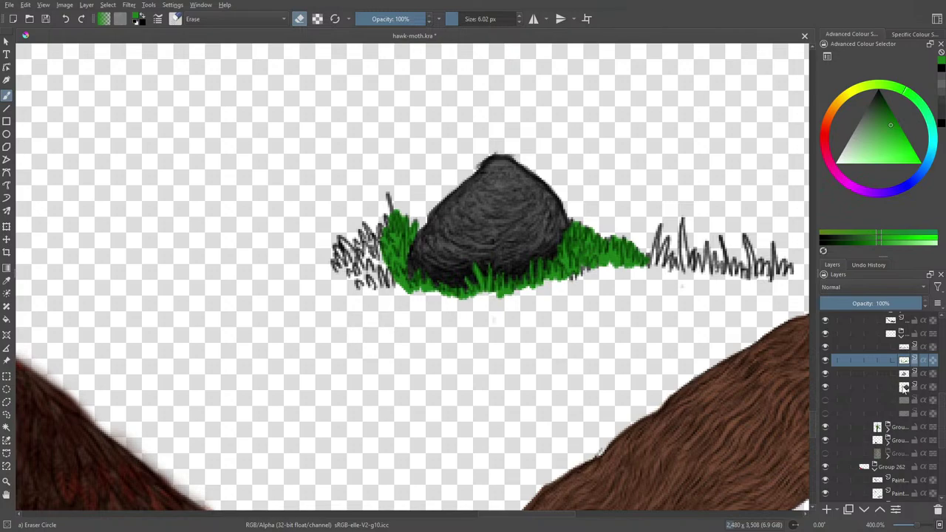
Erase the stray marks around the small rock's peak on its fill and line layers
key("Page_Down")
key("Page_Down")
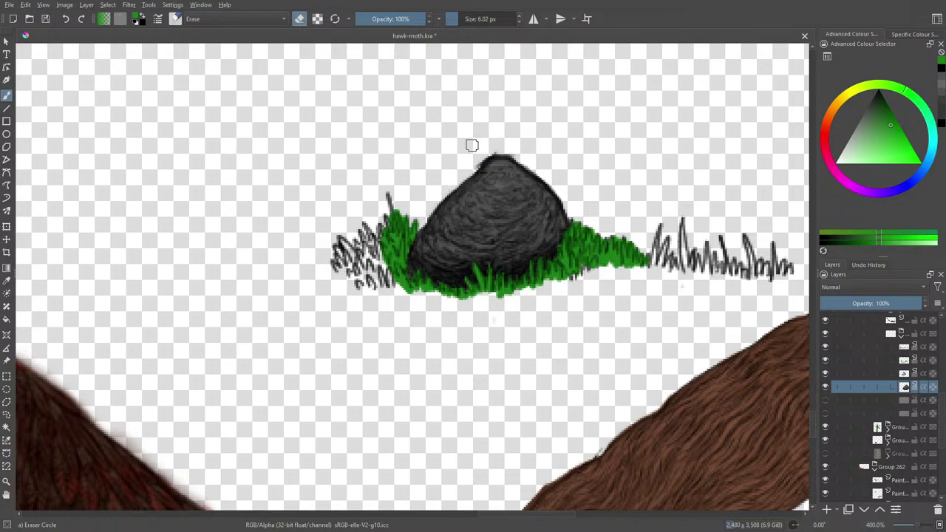
mouse_move(914, 500)
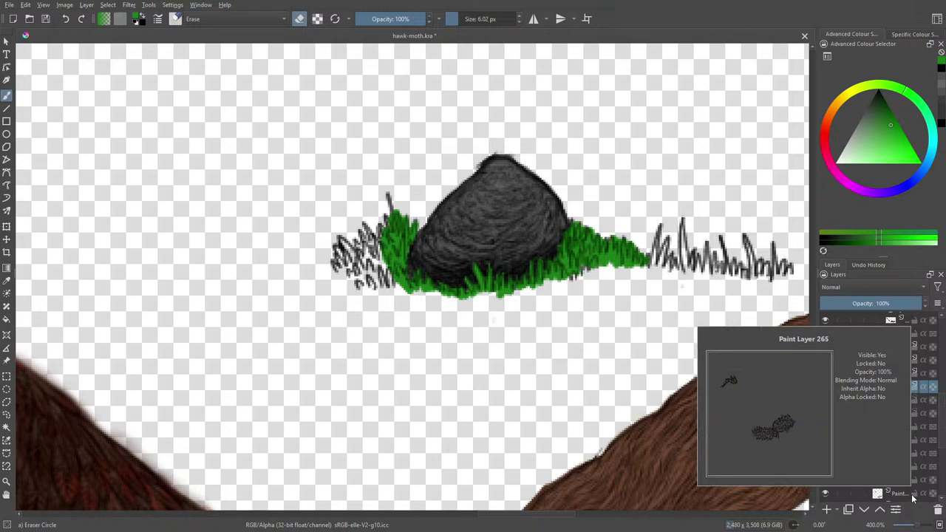
left_click(905, 374)
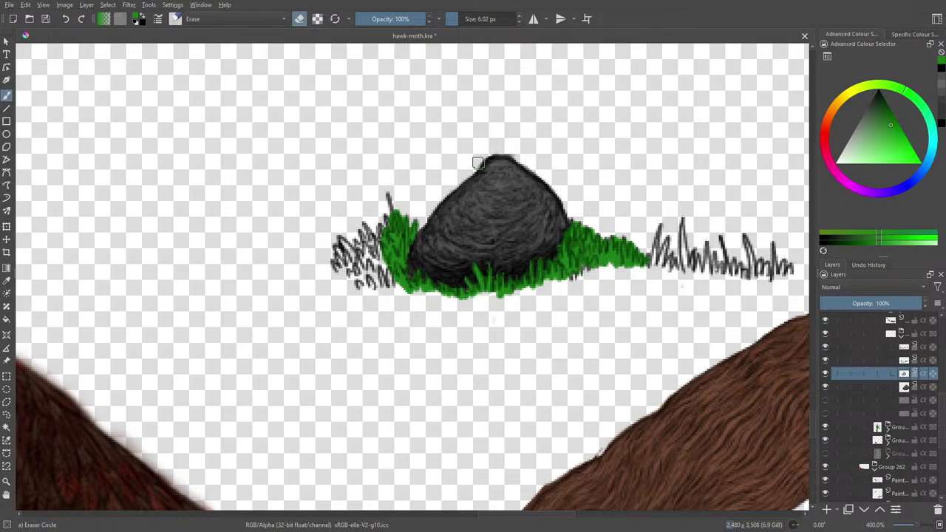
Examine the small rock within the whole illustration, and toggle its grass and line layers to check what each contains
left_click_drag(917, 526, 911, 528)
scroll(915, 526, "down", 2)
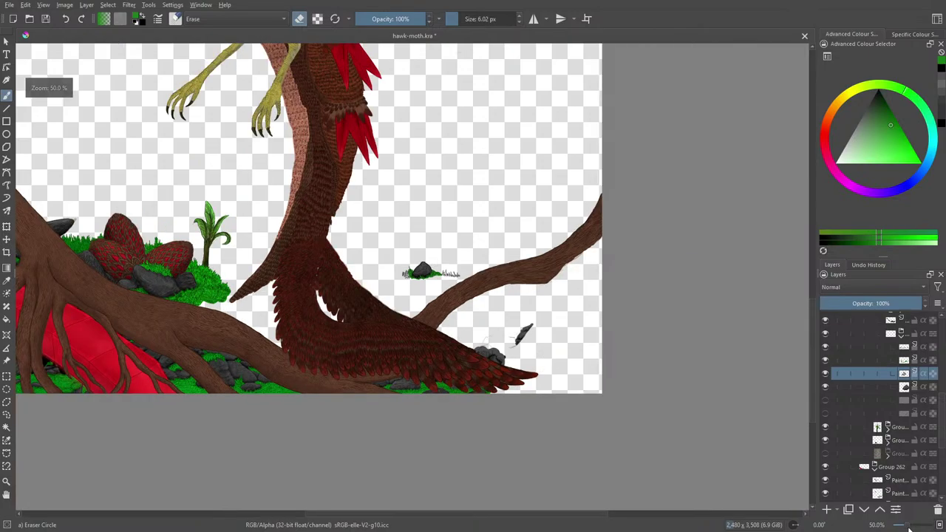
scroll(917, 528, "up", 5)
scroll(916, 526, "down", 3)
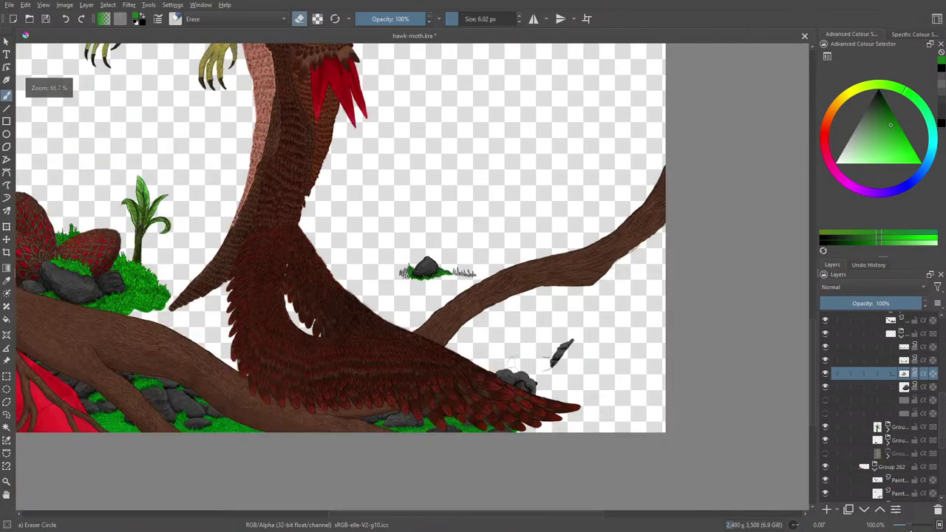
scroll(914, 528, "up", 3)
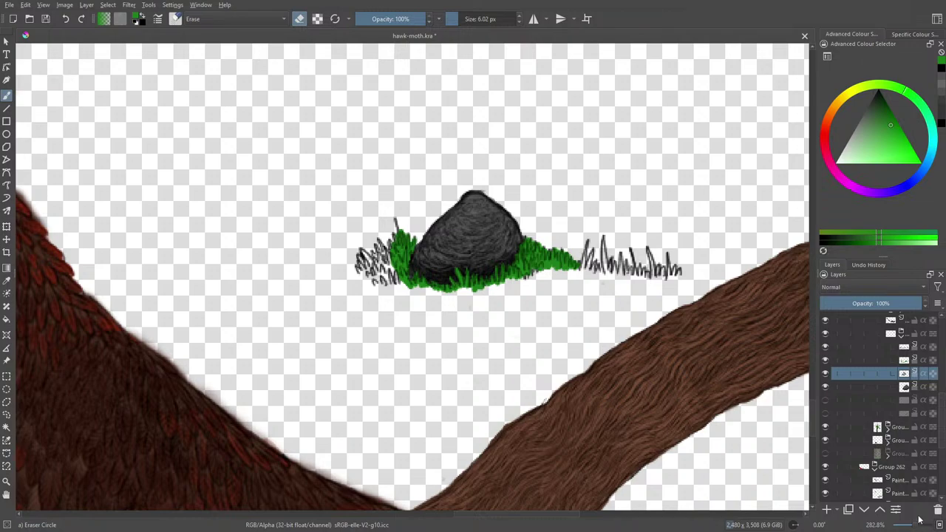
left_click(826, 360)
left_click(826, 360)
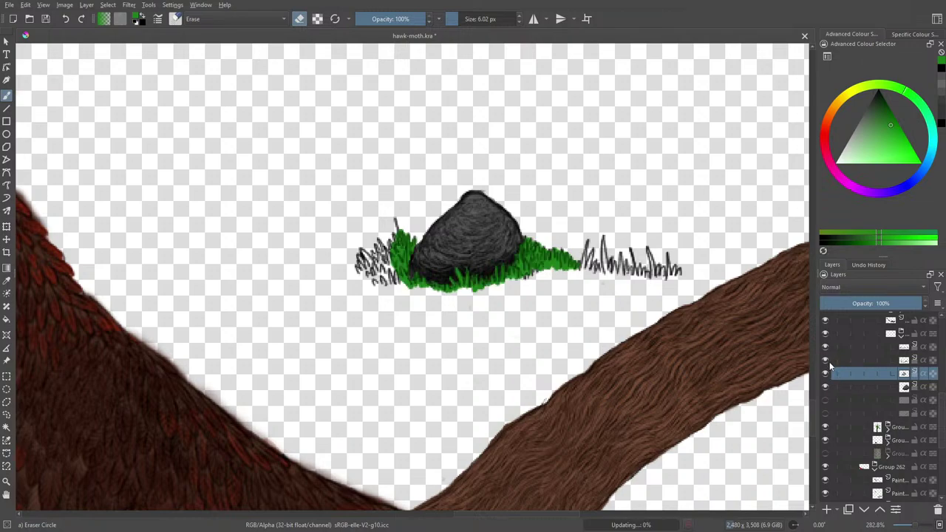
left_click(826, 373)
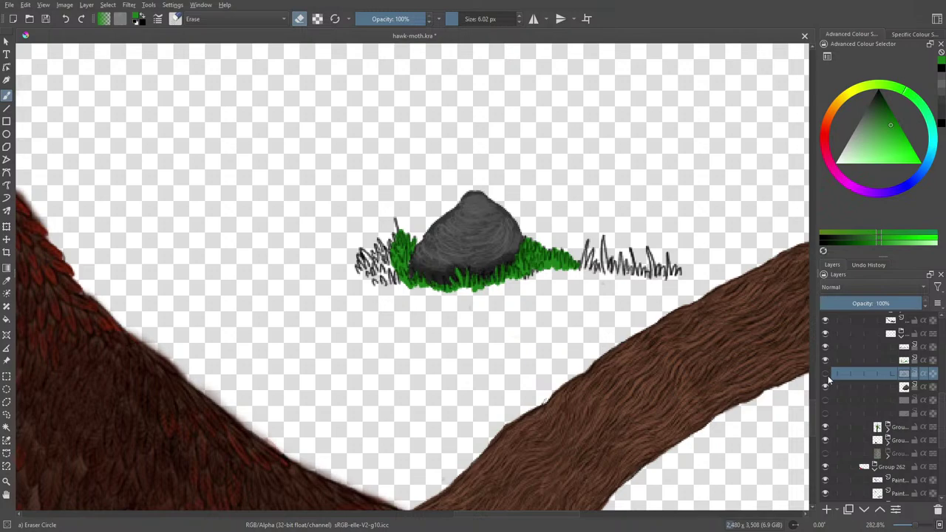
left_click(828, 375)
left_click(826, 360)
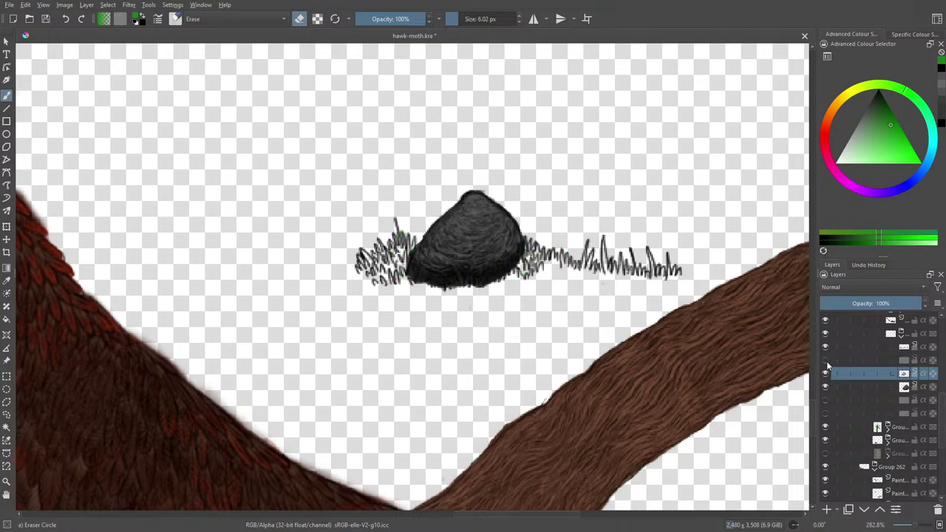
left_click(828, 361)
left_click(828, 360)
left_click(826, 344)
left_click(827, 347)
left_click(827, 361)
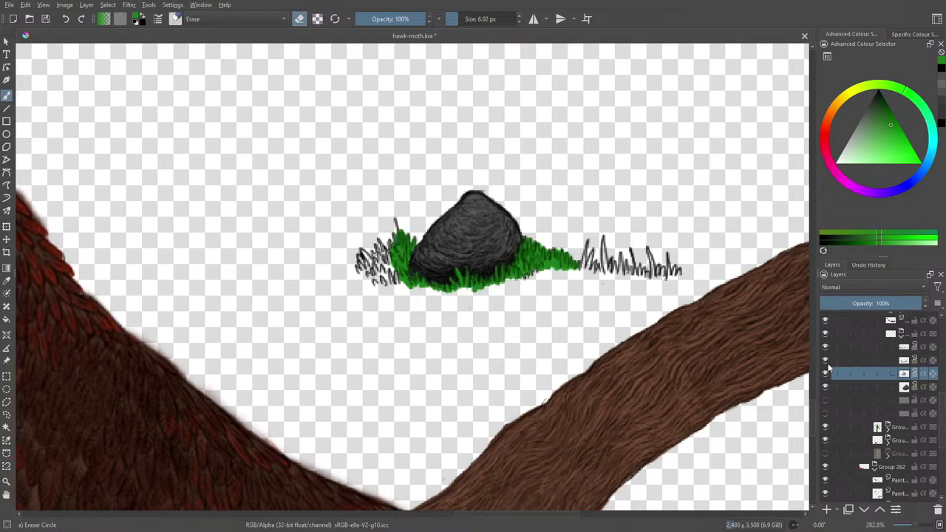
Show the two hidden sketch layers beneath the small rock's layers, and return to the Basic-1 brush
mouse_move(858, 398)
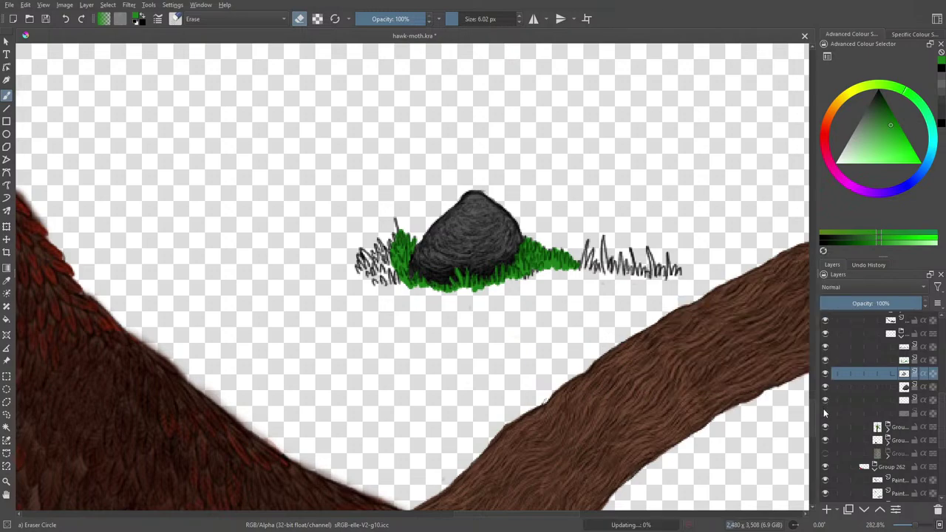
left_click(825, 403)
left_click(826, 413)
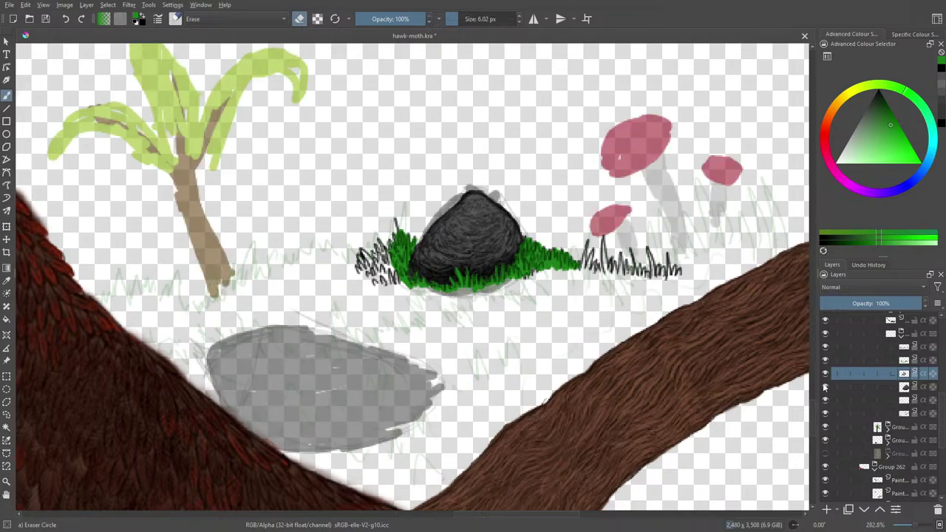
mouse_move(825, 386)
key("e")
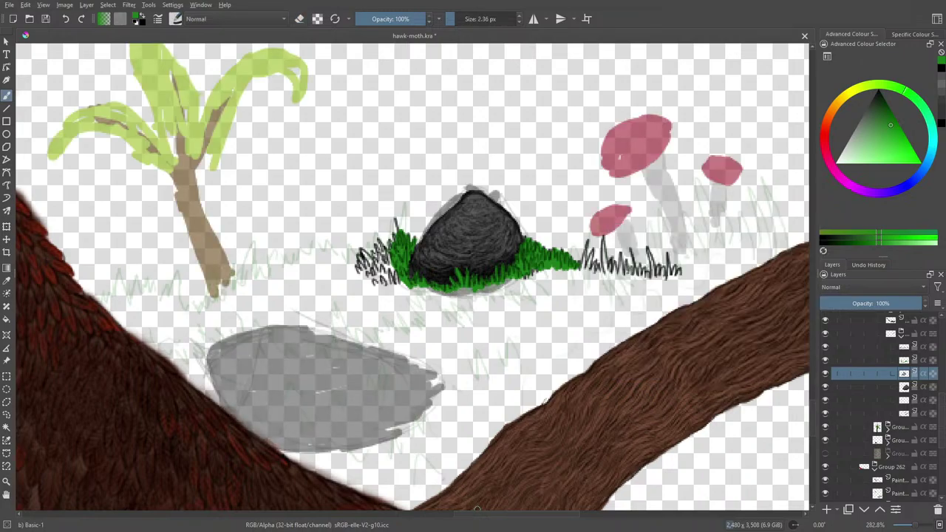
Inspect the sketched rocks around the tail and the large root, checking the rock line layer by toggling its visibility
mouse_move(483, 514)
left_mouse_down()
mouse_move(321, 513)
mouse_move(443, 509)
mouse_move(338, 497)
mouse_move(558, 498)
mouse_move(338, 472)
left_mouse_up()
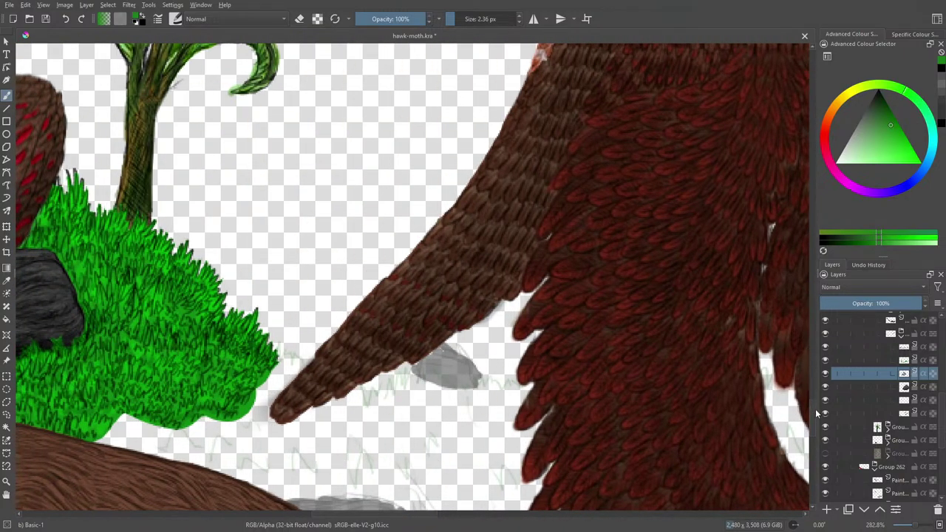
mouse_move(819, 414)
left_mouse_down()
mouse_move(821, 442)
mouse_move(818, 428)
left_mouse_up()
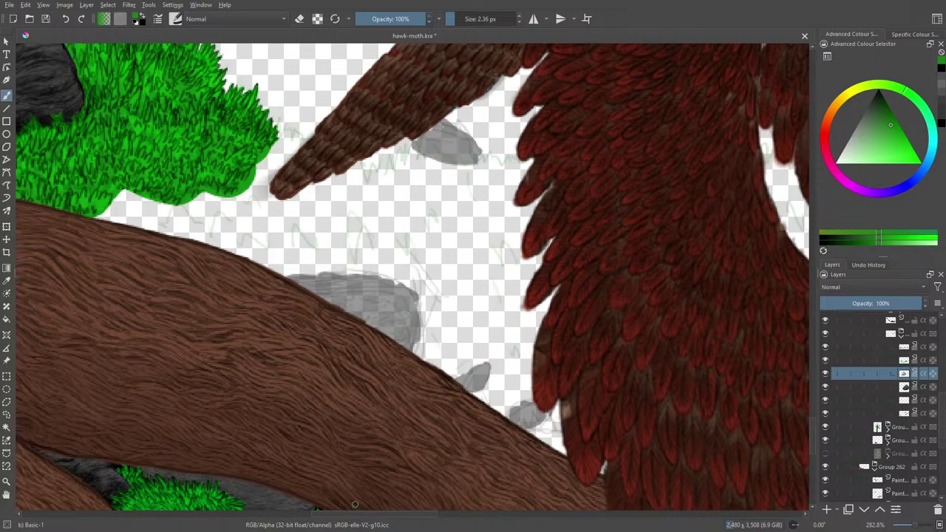
left_click_drag(381, 516, 475, 510)
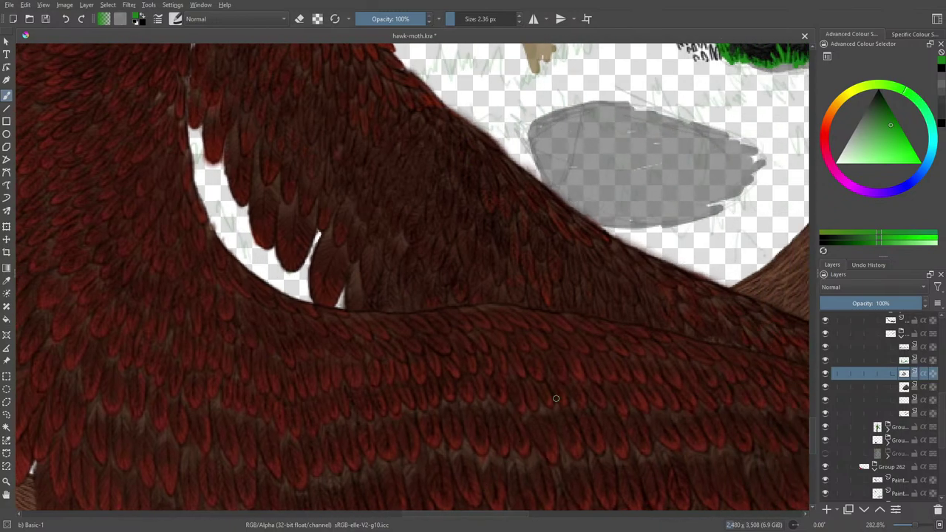
left_click_drag(813, 428, 815, 407)
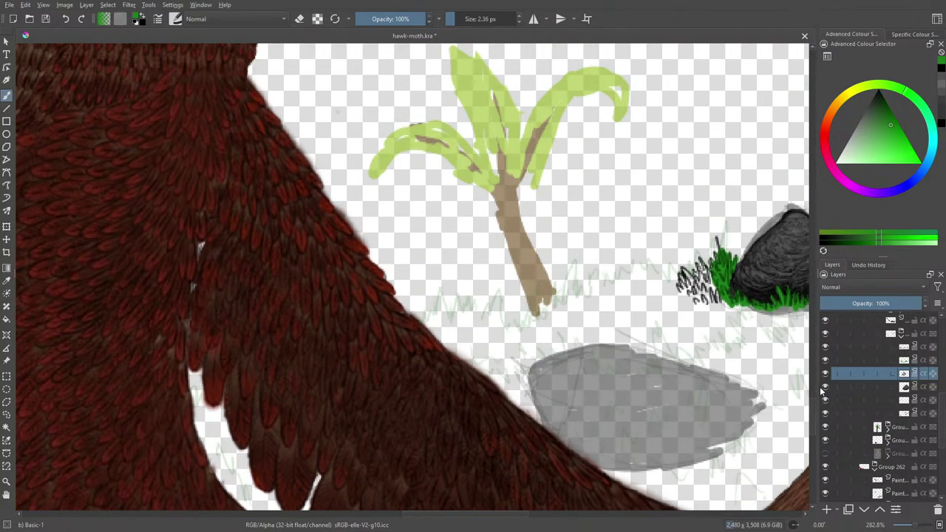
left_click(826, 374)
left_click(827, 376)
left_click_drag(813, 403, 813, 427)
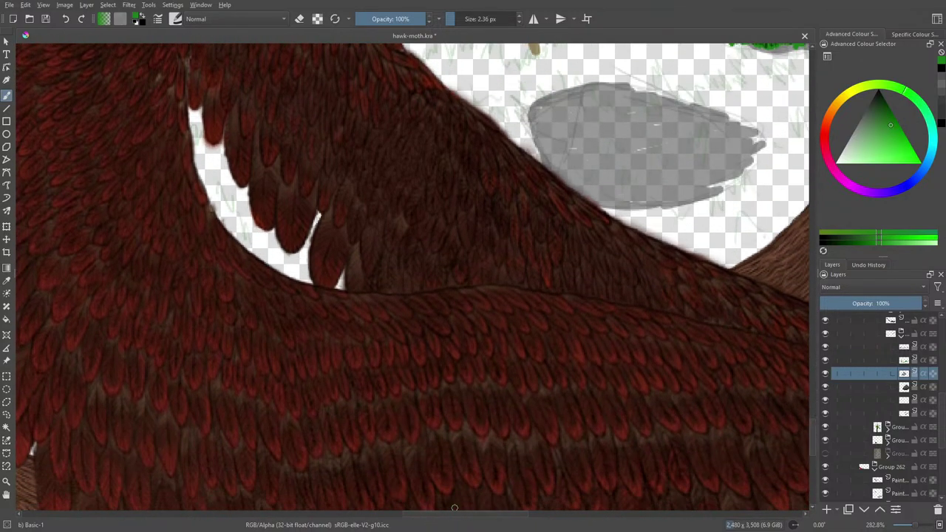
left_click_drag(451, 515, 355, 518)
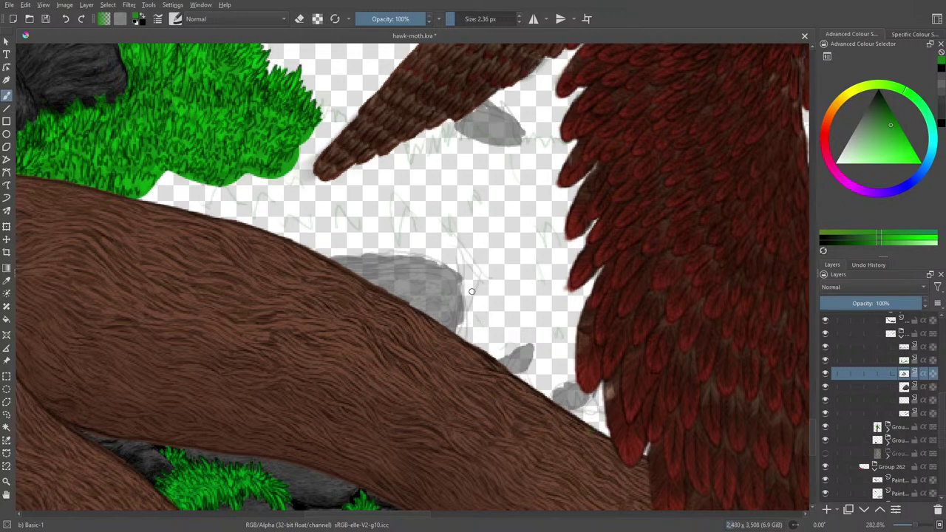
Select the Pencil-2 brush and set the painting colour to black for outlining the sketched rocks
left_click(176, 18)
left_click(196, 64)
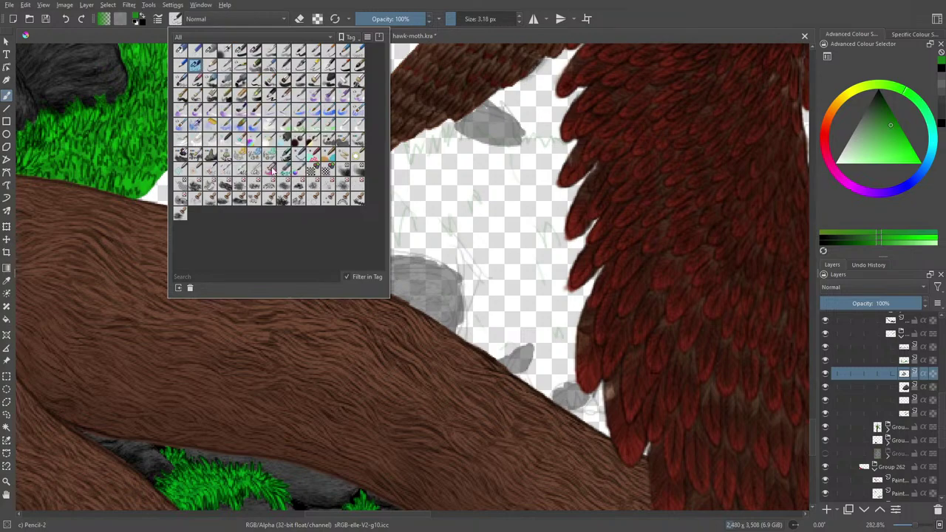
right_click(494, 334)
left_click(434, 162)
right_click(480, 263)
left_click(467, 261)
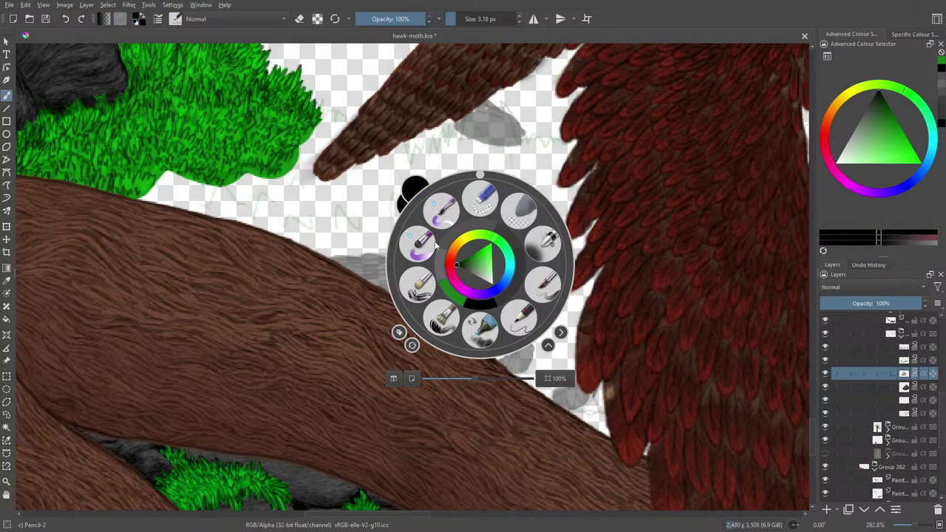
left_click(345, 105)
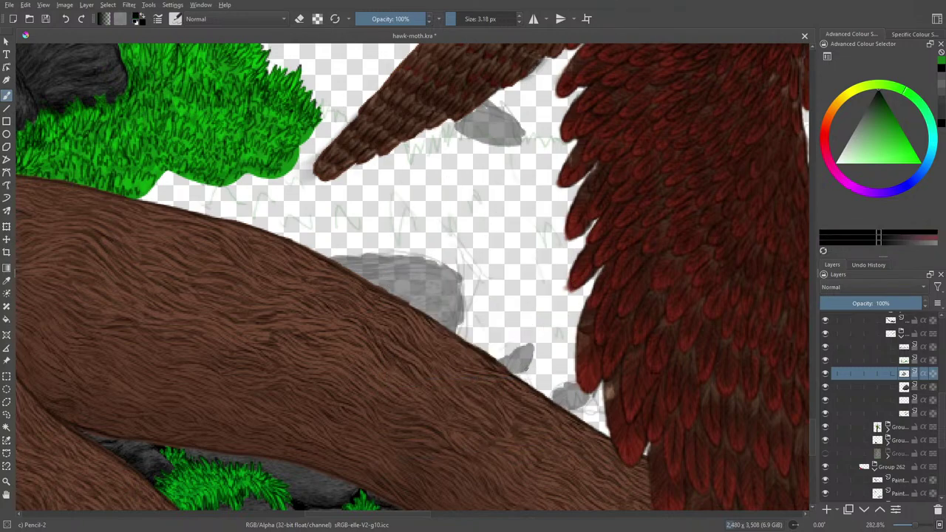
Try outlining the small pointed rock beside the large root, increase the pencil size to 3.65 px, and undo the trial strokes
left_click_drag(532, 353, 528, 368)
left_click_drag(455, 22, 457, 21)
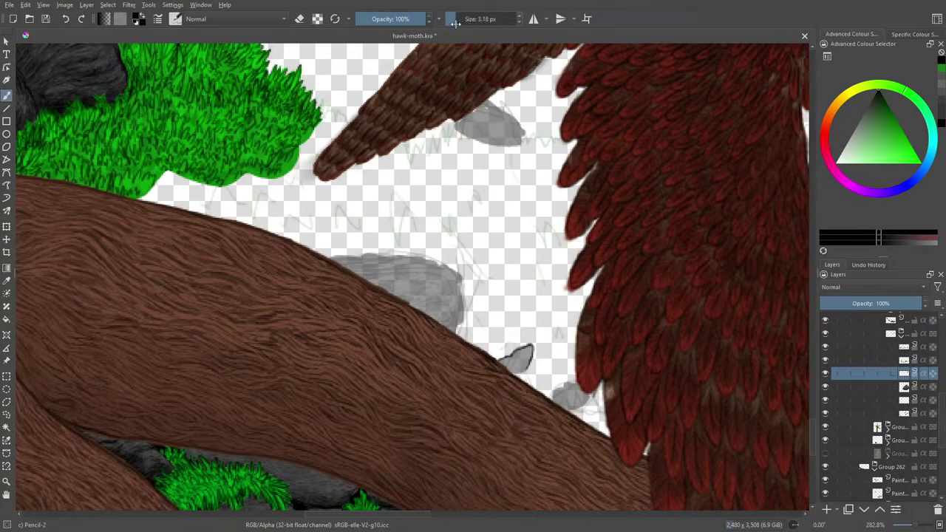
left_click(66, 19)
left_click(66, 19)
left_click(66, 19)
left_click(65, 19)
left_click(67, 19)
left_click(67, 19)
left_click(80, 20)
left_click(80, 20)
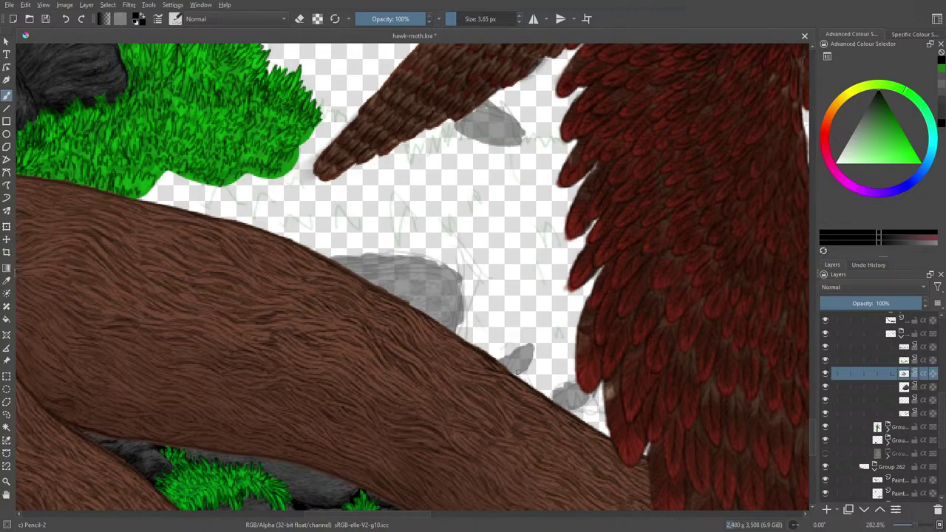
Outline the small pointed rock beside the root in black and fill it with fine texture lines
mouse_move(513, 373)
left_mouse_down()
mouse_move(532, 346)
mouse_move(498, 363)
left_mouse_up()
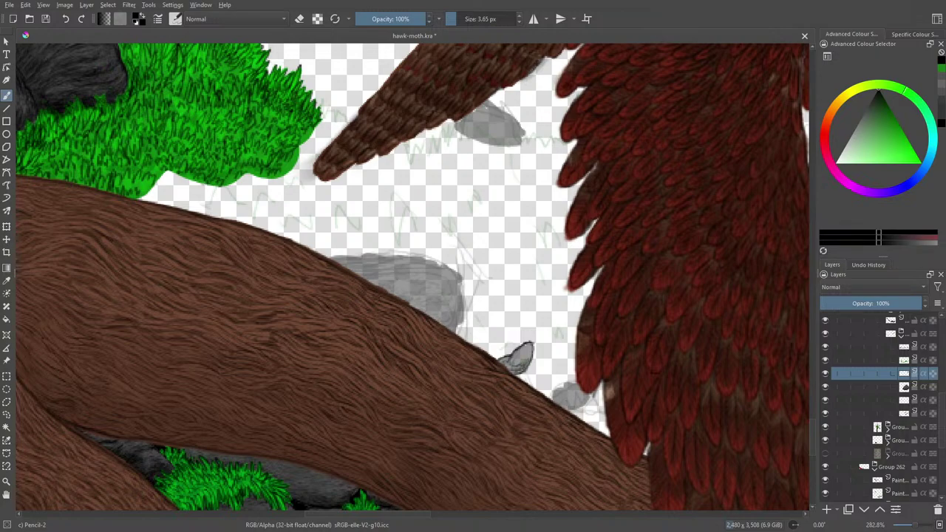
left_click_drag(528, 358, 519, 365)
left_click_drag(527, 361, 518, 367)
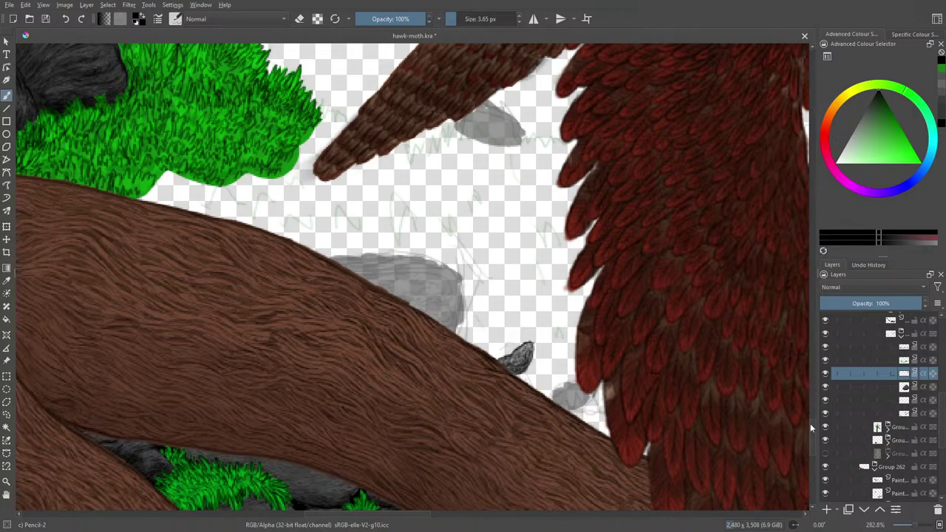
Outline the sketched oval rock beneath the scaled tail tip in black, and rotate the canvas to about 80° for further line work
scroll(810, 424, "up", 3)
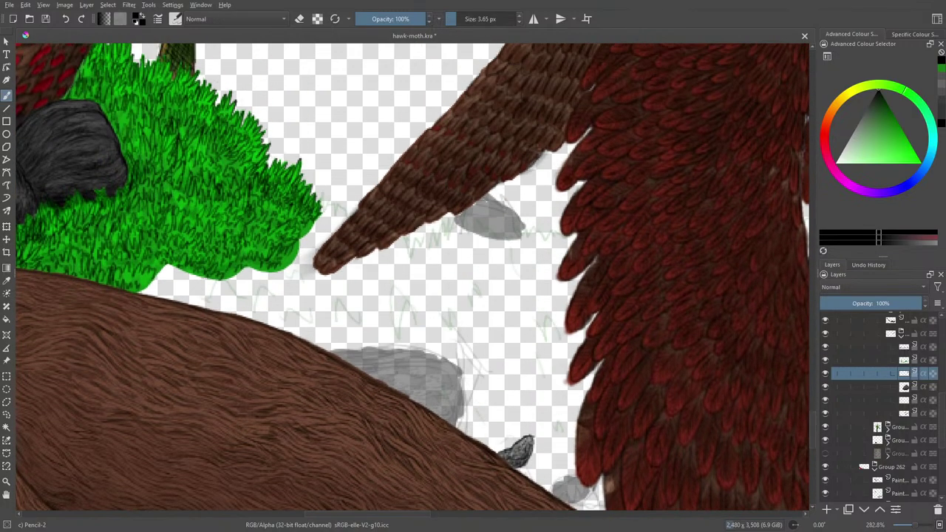
left_click_drag(523, 230, 489, 198)
mouse_move(455, 216)
left_mouse_down()
mouse_move(485, 236)
mouse_move(524, 232)
mouse_move(521, 220)
left_mouse_up()
right_click(389, 177)
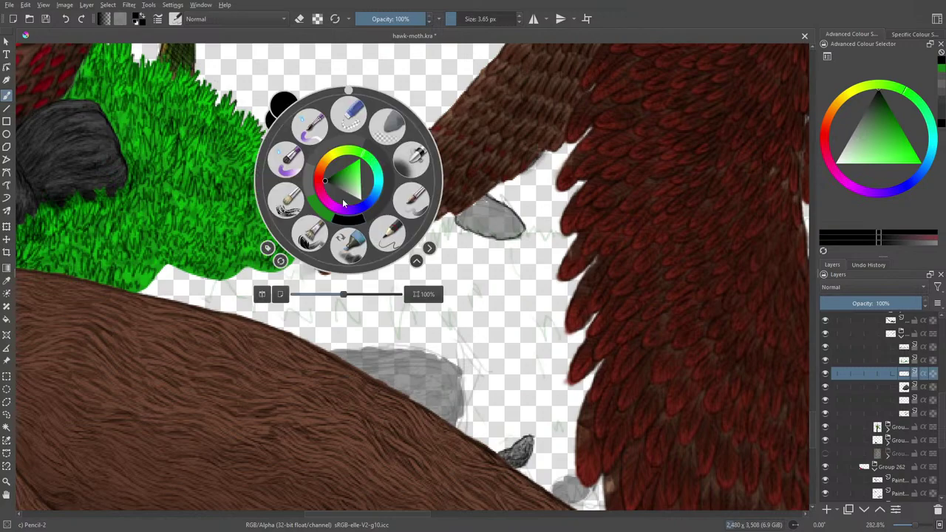
left_click_drag(348, 89, 373, 96)
left_click(348, 98)
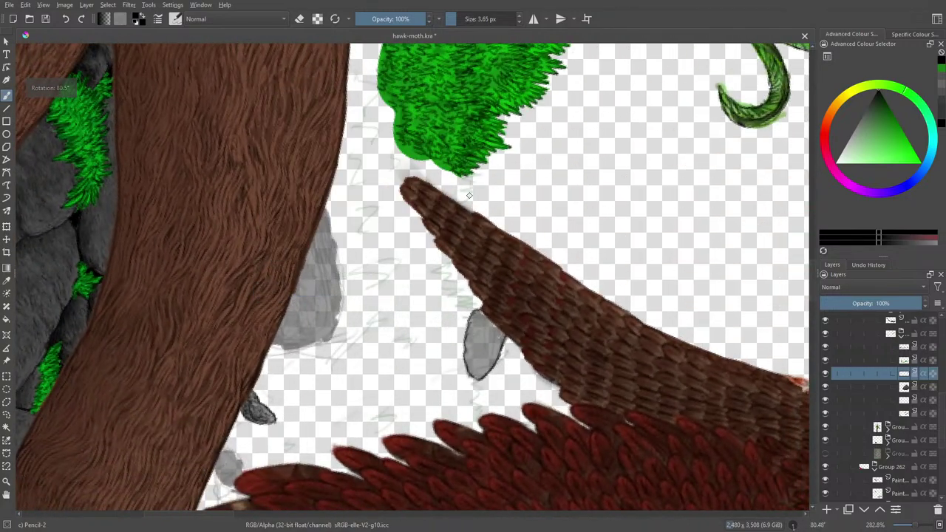
Redraw the left edge of the oval rock beneath the tail tip in black and thicken it with short texture lines
mouse_move(474, 361)
left_mouse_down()
mouse_move(472, 327)
mouse_move(466, 353)
left_mouse_up()
key("e")
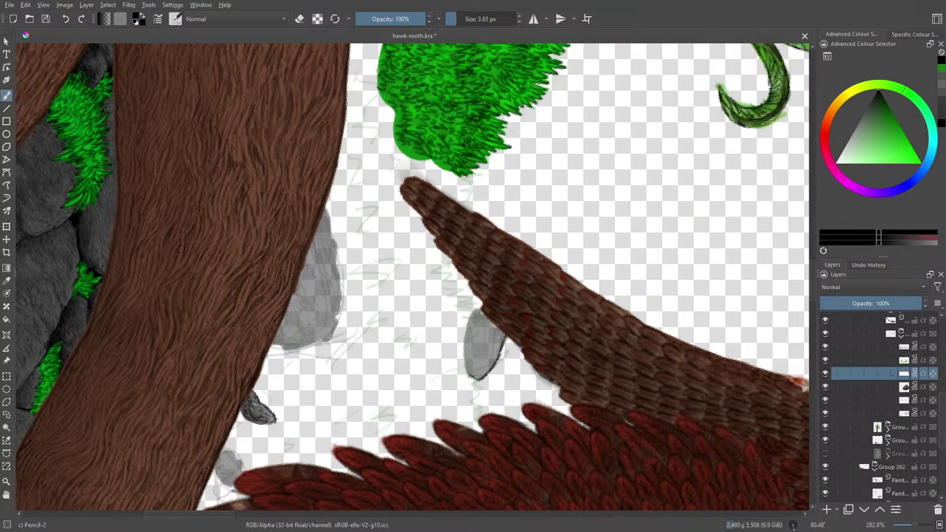
mouse_move(482, 309)
left_mouse_down()
mouse_move(464, 337)
mouse_move(468, 378)
left_mouse_up()
mouse_move(468, 363)
left_mouse_down()
mouse_move(475, 376)
mouse_move(469, 325)
left_mouse_up()
mouse_move(474, 329)
left_mouse_down()
mouse_move(469, 317)
mouse_move(478, 312)
left_mouse_up()
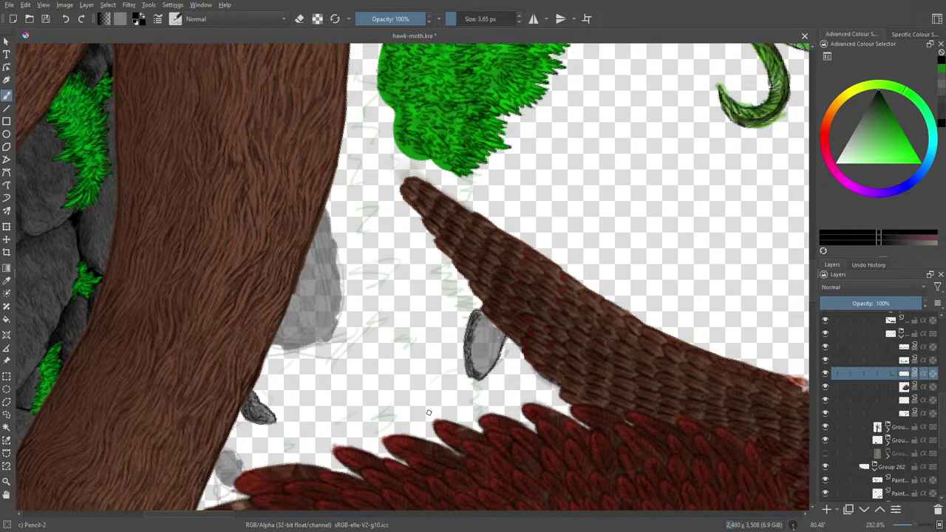
Examine the pencilled rocks around the root and tail tip, both close up and within the whole illustration
mouse_move(813, 298)
left_mouse_down()
mouse_move(811, 274)
mouse_move(812, 284)
left_mouse_up()
scroll(813, 284, "up", 1)
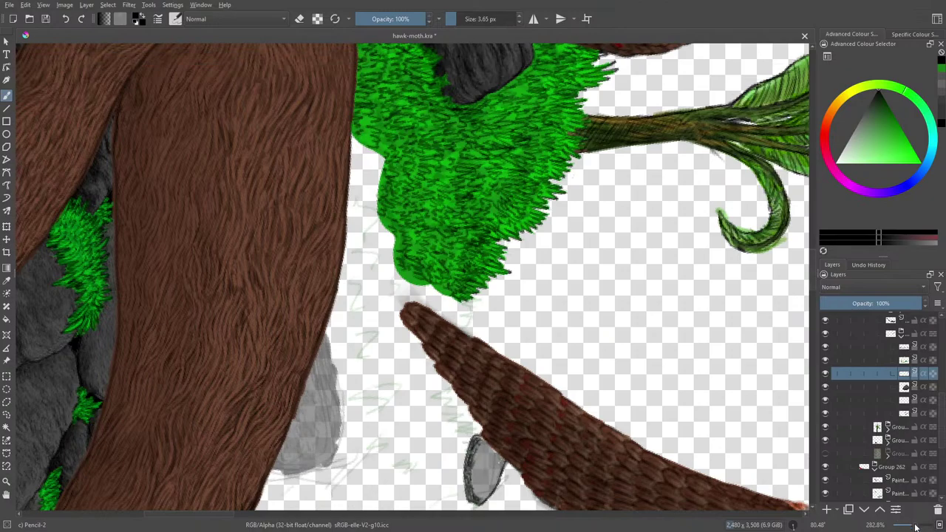
left_click(911, 527)
left_click(911, 527)
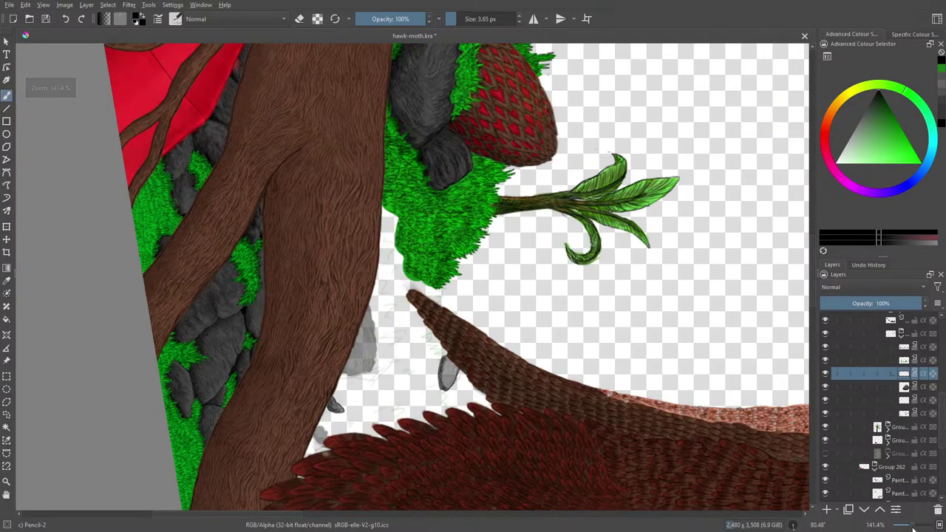
mouse_move(912, 526)
left_mouse_down()
mouse_move(903, 526)
mouse_move(913, 526)
left_mouse_up()
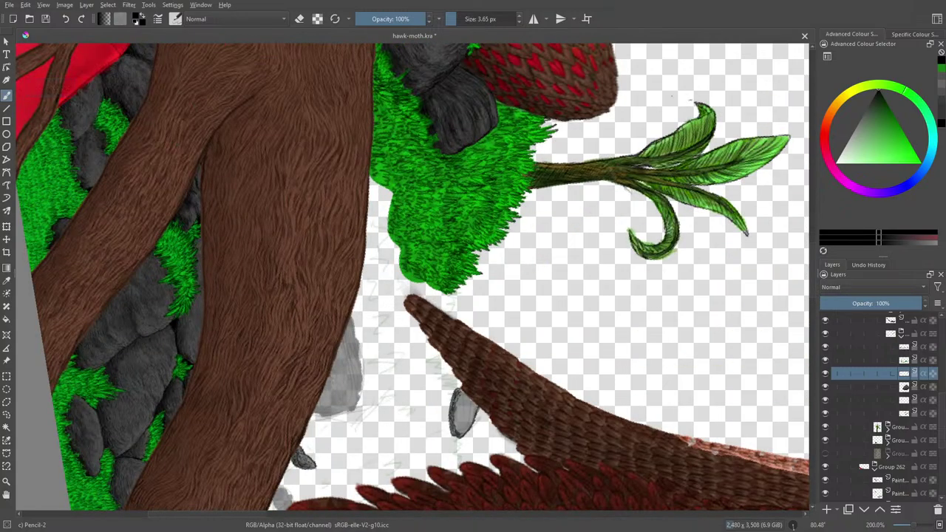
key("ctrl+minus")
key("ctrl+minus")
key("ctrl+minus")
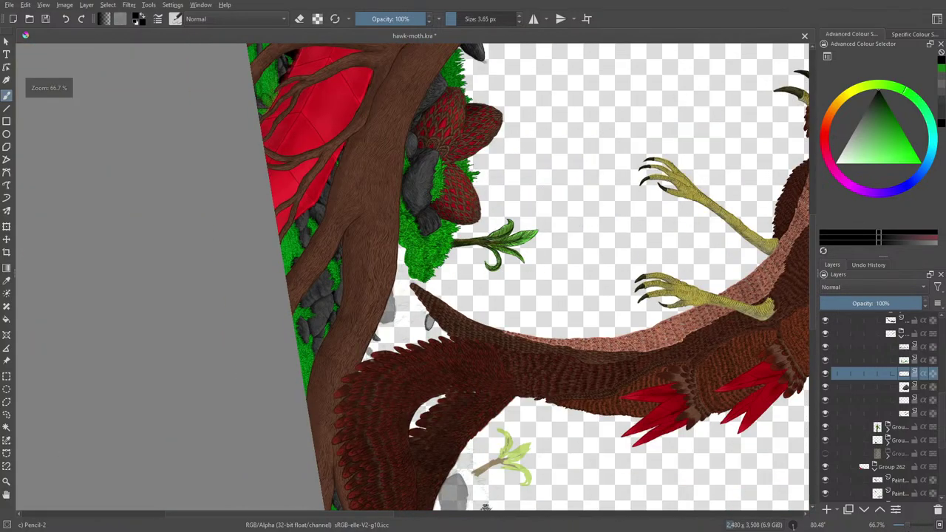
key("ctrl+plus")
key("ctrl+plus")
key("ctrl+plus")
key("ctrl+plus")
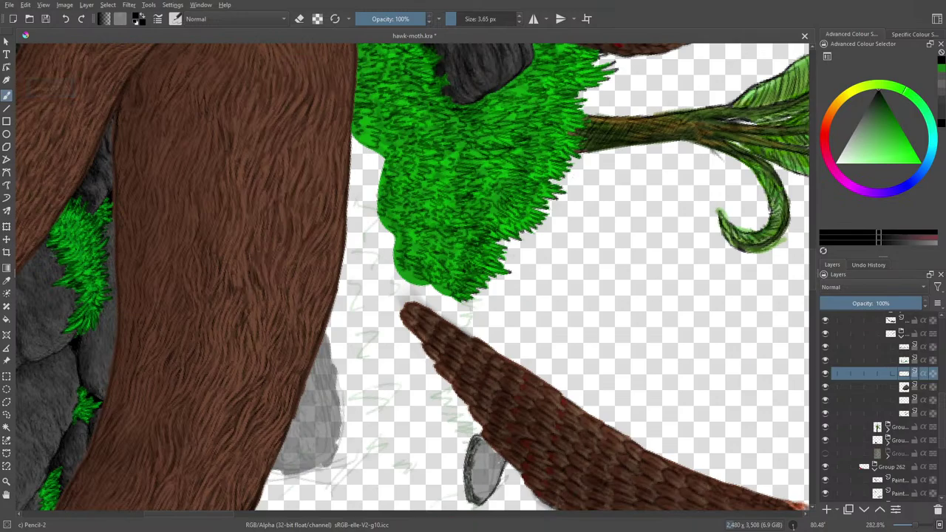
key("ctrl+minus")
key("ctrl+minus")
key("ctrl+minus")
key("ctrl+minus")
key("ctrl+minus")
key("ctrl+minus")
key("ctrl+minus")
key("ctrl+minus")
key("ctrl+plus")
key("ctrl+plus")
key("ctrl+plus")
key("ctrl+plus")
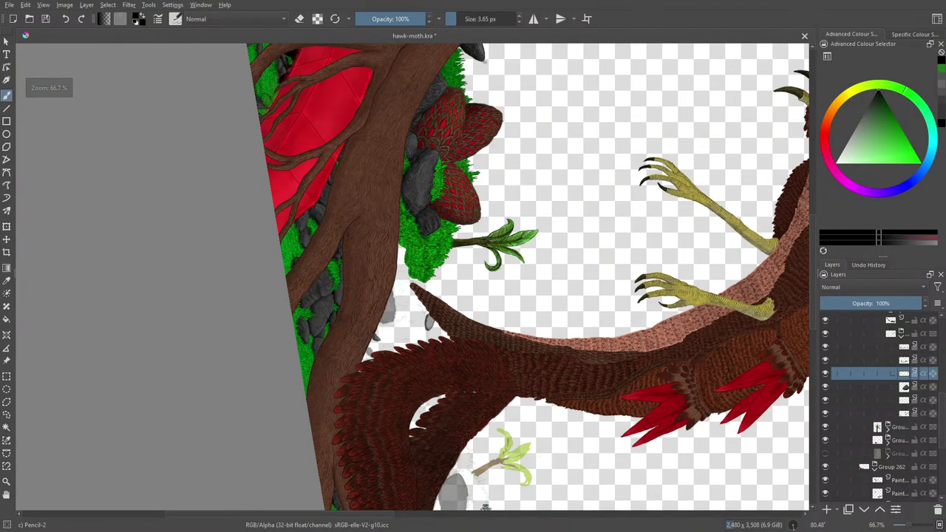
key("minus")
key("minus")
key("minus")
key("minus")
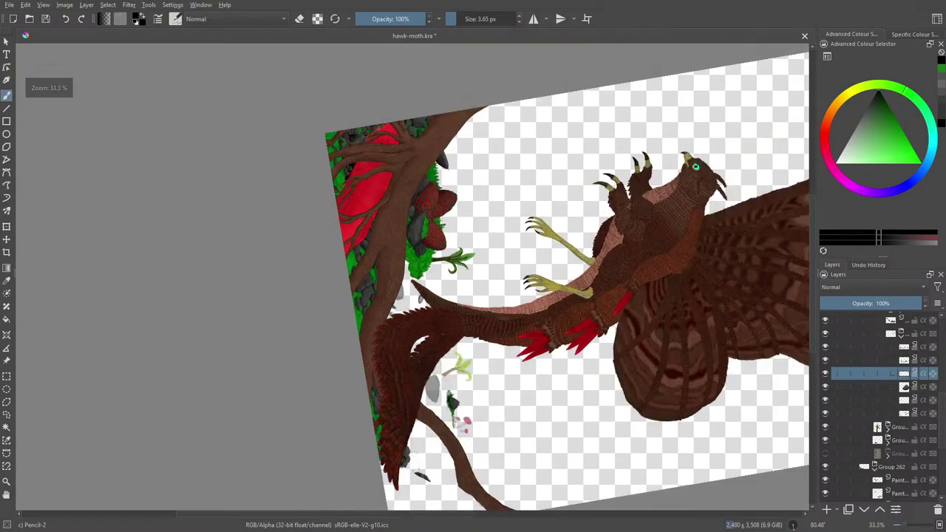
Hatch dark pencil texture across the small grey stone beside the tail tip using the Pencil-2 brush
key("plus")
key("plus")
key("plus")
key("plus")
key("plus")
key("plus")
key("plus")
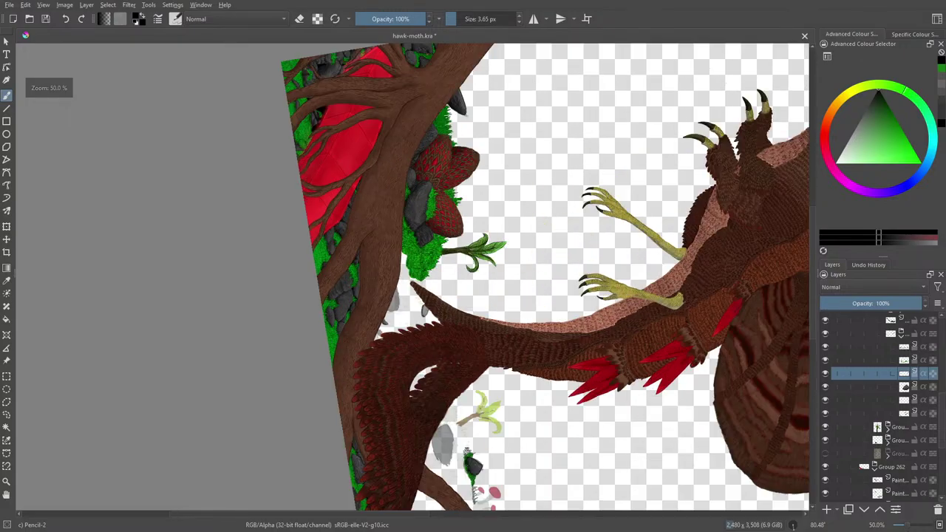
key("plus")
key("minus")
key("minus")
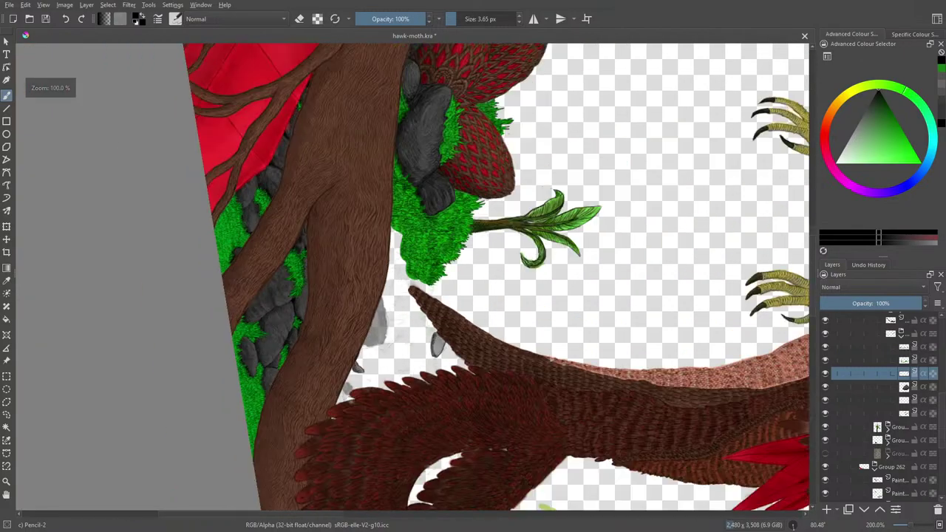
key("plus")
key("plus")
key("plus")
key("minus")
key("minus")
key("minus")
key("plus")
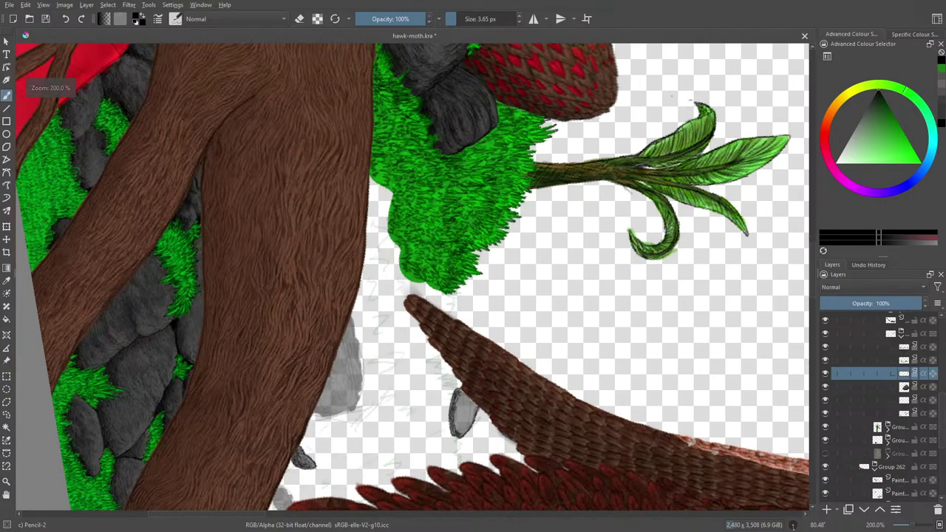
key("plus")
key("plus")
key("minus")
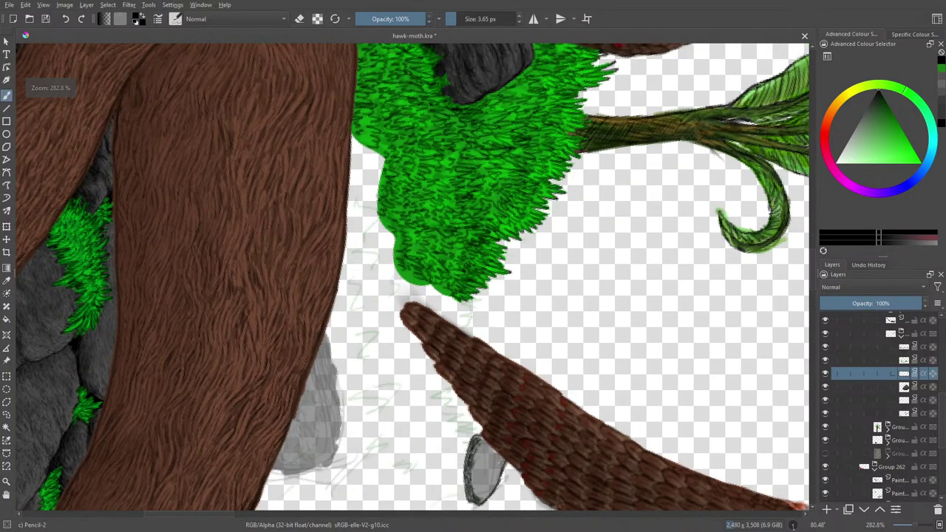
key("plus")
key("plus")
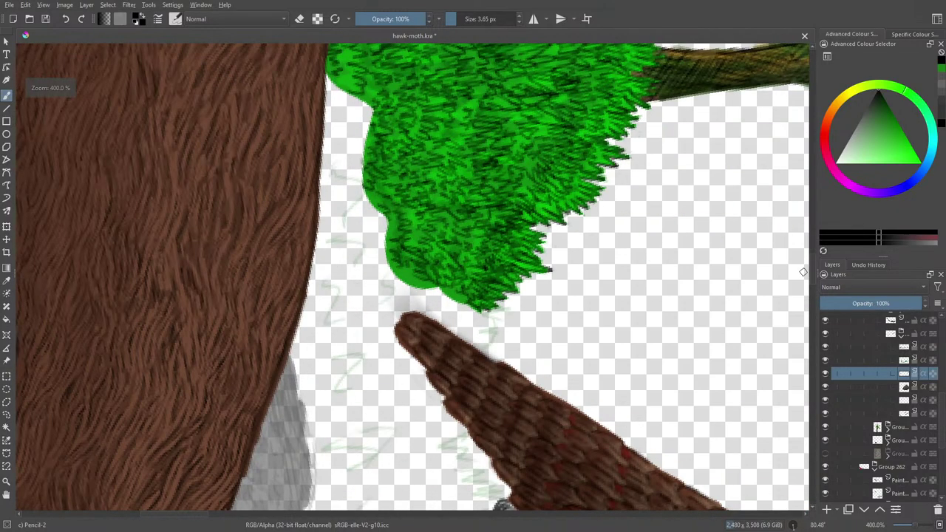
left_click_drag(812, 273, 816, 288)
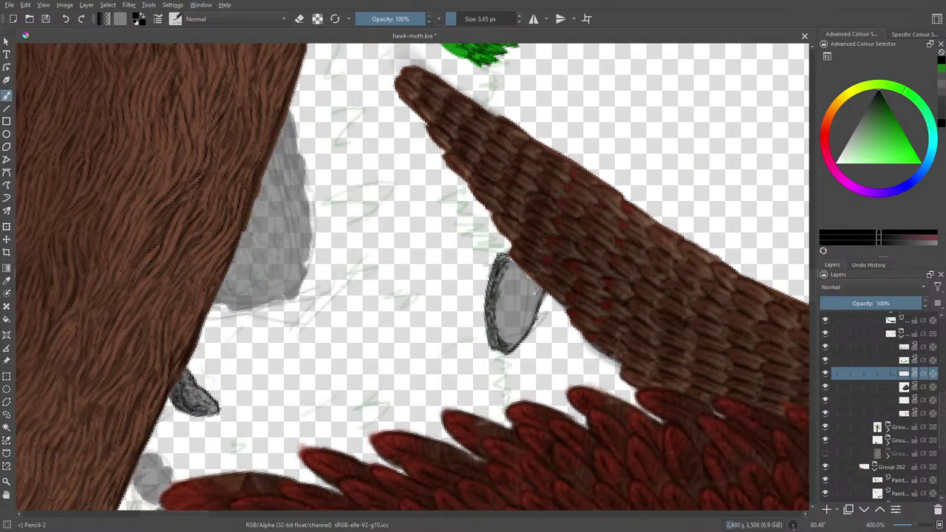
mouse_move(516, 264)
left_mouse_down()
mouse_move(503, 282)
mouse_move(504, 306)
mouse_move(511, 281)
mouse_move(516, 289)
left_mouse_up()
left_click_drag(524, 281, 520, 284)
left_click_drag(525, 282, 514, 313)
left_click_drag(523, 305, 521, 322)
mouse_move(533, 316)
left_mouse_down()
mouse_move(523, 325)
mouse_move(509, 312)
left_mouse_up()
left_click_drag(518, 300, 505, 315)
left_click_drag(521, 309, 513, 338)
left_click_drag(520, 332, 505, 343)
left_click_drag(515, 334, 500, 344)
mouse_move(506, 325)
left_mouse_down()
mouse_move(497, 340)
mouse_move(510, 327)
mouse_move(503, 311)
mouse_move(498, 323)
left_mouse_up()
left_click_drag(500, 312, 494, 326)
mouse_move(501, 304)
left_mouse_down()
mouse_move(495, 317)
mouse_move(502, 308)
left_mouse_up()
mouse_move(507, 293)
left_mouse_down()
mouse_move(497, 307)
mouse_move(522, 305)
mouse_move(526, 319)
left_mouse_up()
left_click_drag(534, 313, 522, 324)
mouse_move(530, 316)
left_mouse_down()
mouse_move(523, 328)
mouse_move(527, 313)
left_mouse_up()
mouse_move(531, 301)
left_mouse_down()
mouse_move(522, 310)
mouse_move(524, 290)
mouse_move(534, 311)
mouse_move(526, 295)
left_mouse_up()
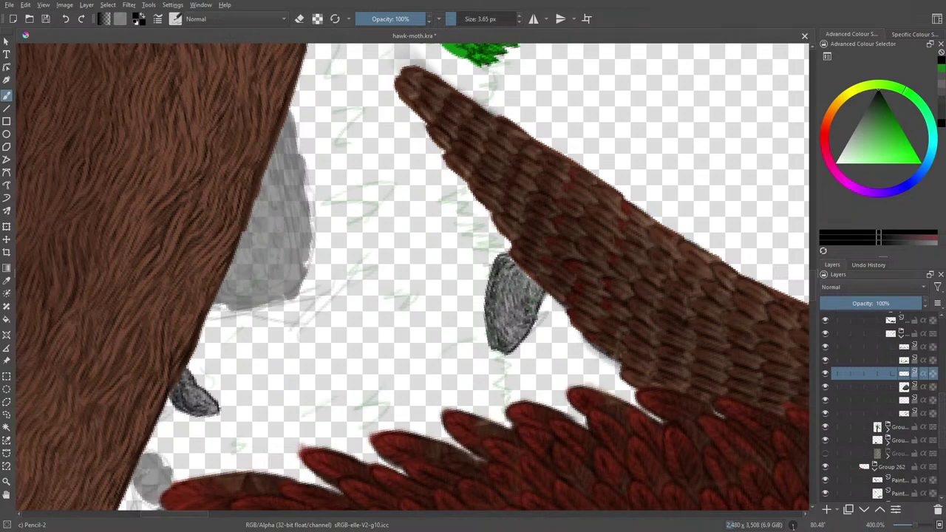
Darken the shading of the small stone beside the tail with another pass of short pencil strokes
right_click(467, 219)
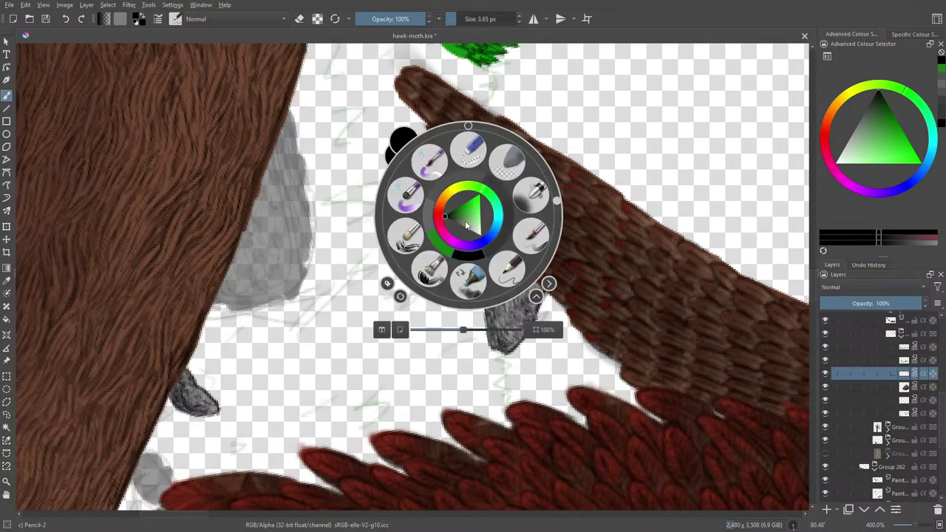
left_click_drag(555, 198, 384, 238)
left_click(264, 105)
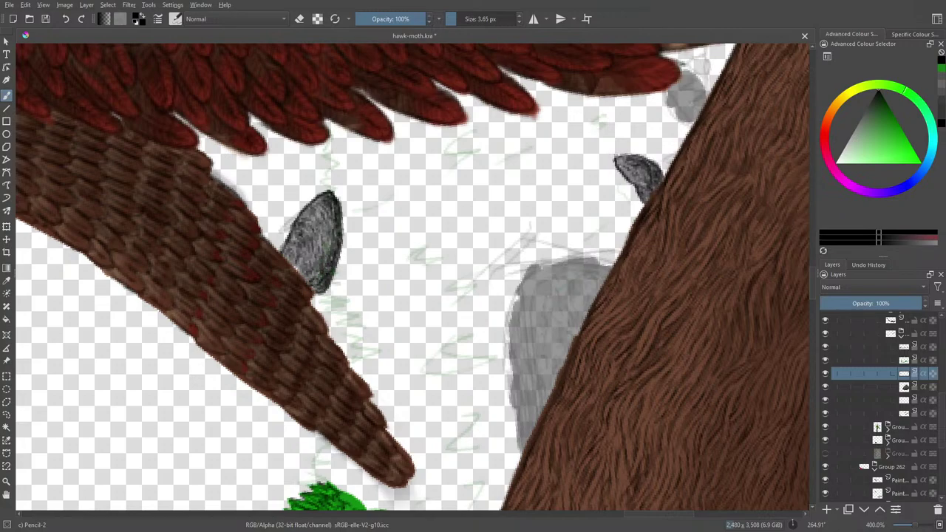
mouse_move(326, 265)
left_mouse_down()
mouse_move(328, 220)
mouse_move(316, 266)
left_mouse_up()
mouse_move(312, 259)
left_mouse_down()
mouse_move(308, 275)
mouse_move(298, 275)
mouse_move(310, 264)
left_mouse_up()
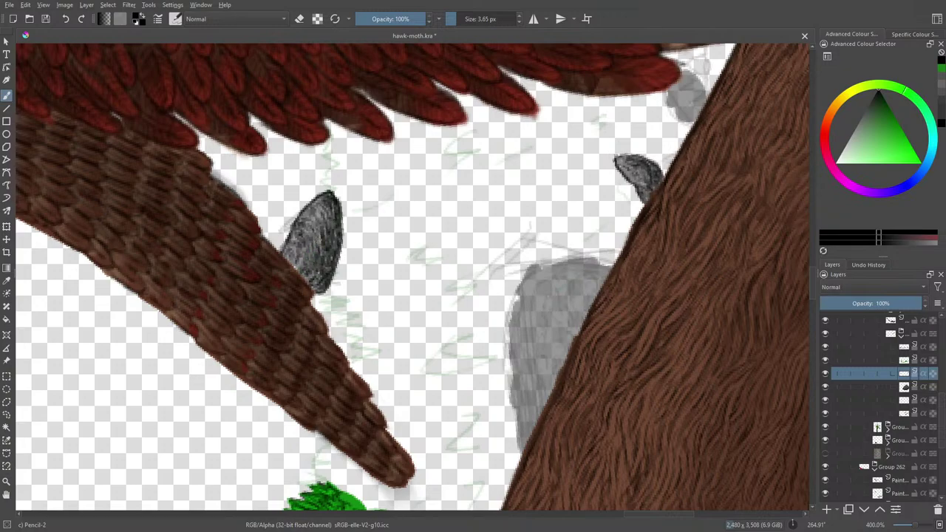
left_click_drag(321, 231, 300, 275)
mouse_move(310, 270)
left_mouse_down()
mouse_move(303, 285)
mouse_move(315, 293)
left_mouse_up()
left_click_drag(312, 249, 300, 253)
left_click_drag(322, 224, 315, 234)
mouse_move(325, 216)
left_mouse_down()
mouse_move(317, 229)
mouse_move(321, 215)
left_mouse_up()
left_click_drag(330, 205, 310, 236)
left_click_drag(311, 231, 305, 249)
left_click_drag(305, 249, 301, 259)
left_click_drag(305, 257, 295, 267)
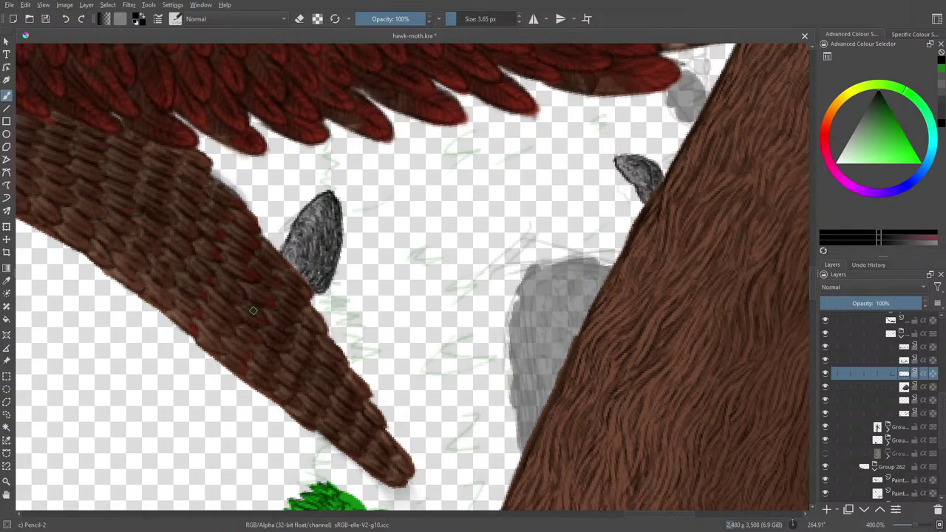
Outline and hatch the small grey stone tucked between the trunk and the outer wing feathers, plus a sliver beside its neighbour
mouse_move(824, 437)
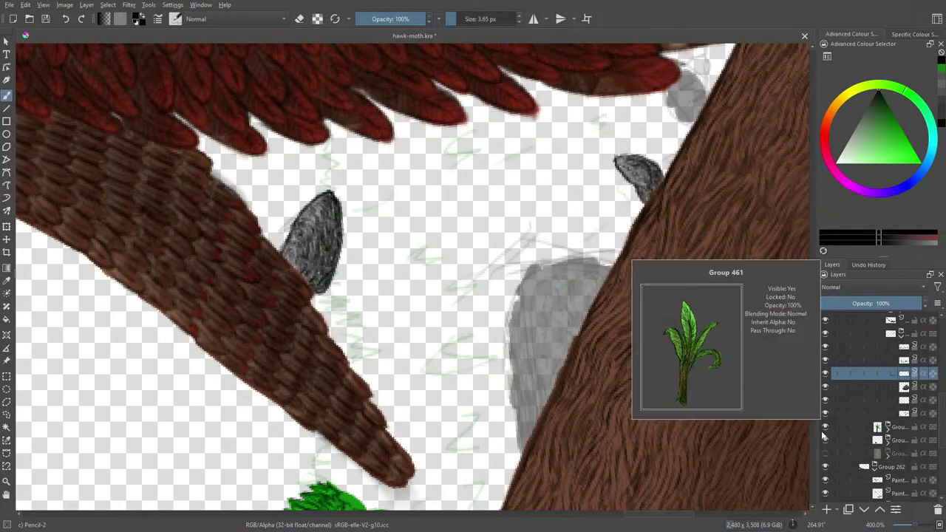
scroll(810, 275, "up", 5)
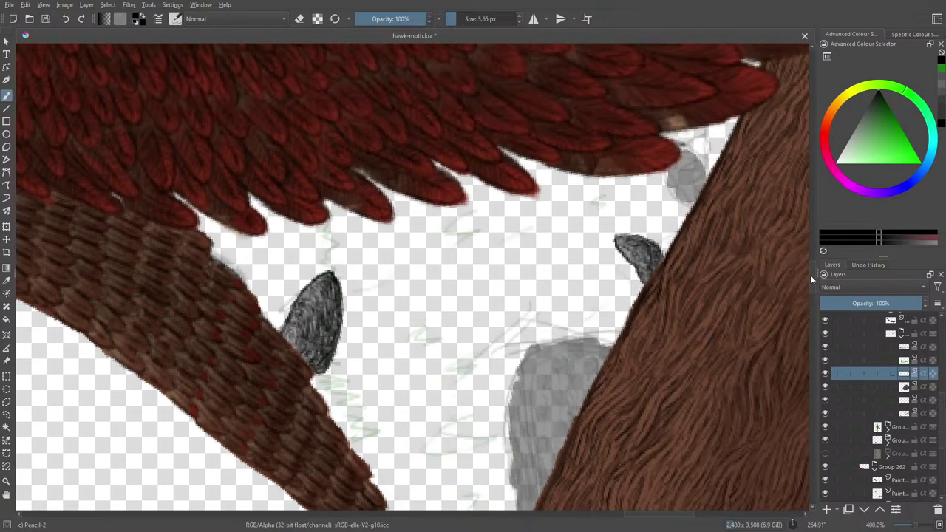
scroll(808, 272, "up", 3)
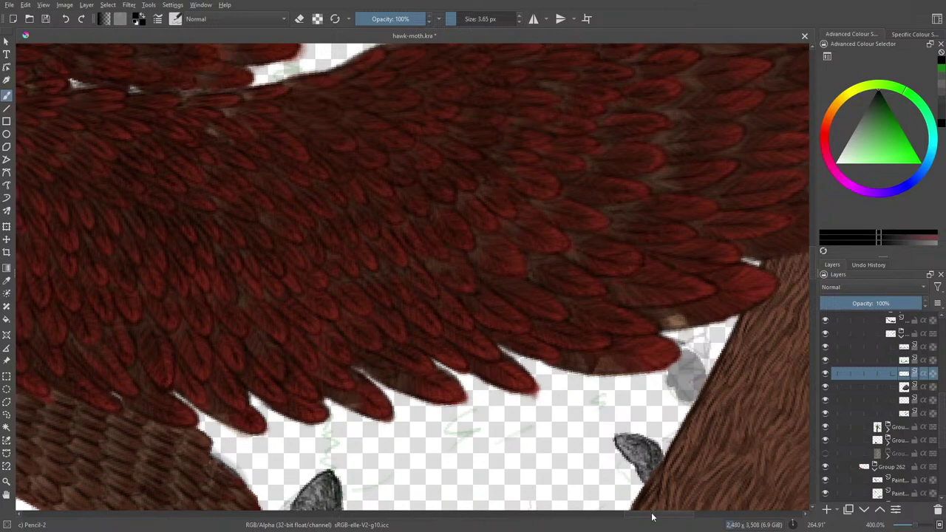
scroll(654, 517, "right", 2)
scroll(655, 520, "right", 5)
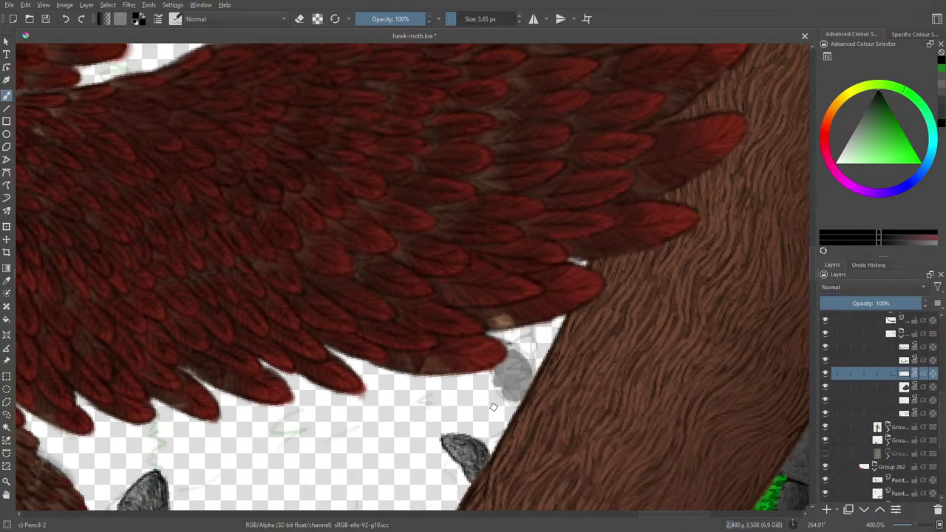
left_click_drag(493, 451, 491, 440)
mouse_move(514, 400)
left_mouse_down()
mouse_move(491, 365)
mouse_move(516, 352)
mouse_move(529, 363)
mouse_move(525, 400)
mouse_move(529, 371)
mouse_move(522, 359)
mouse_move(521, 398)
mouse_move(512, 384)
mouse_move(512, 393)
mouse_move(517, 375)
mouse_move(507, 381)
mouse_move(508, 369)
mouse_move(505, 380)
mouse_move(499, 370)
mouse_move(514, 353)
mouse_move(506, 352)
left_mouse_up()
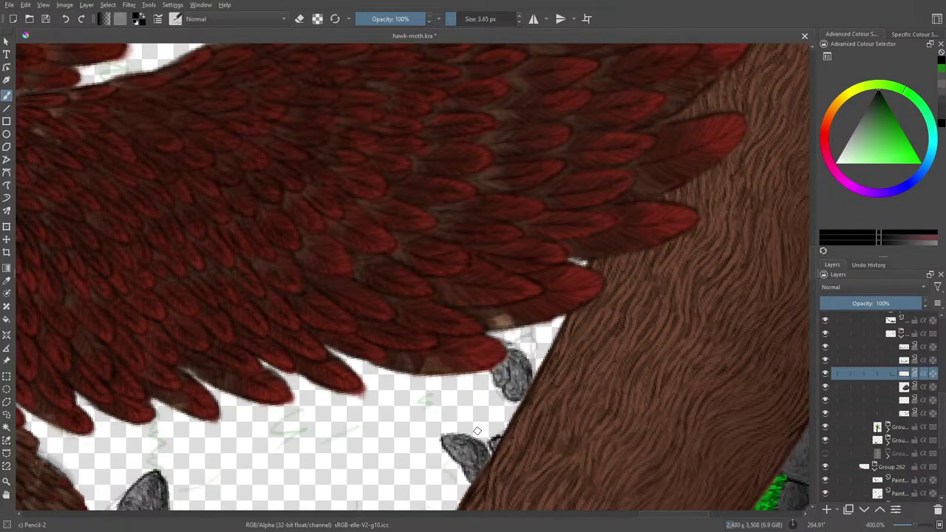
right_click(298, 367)
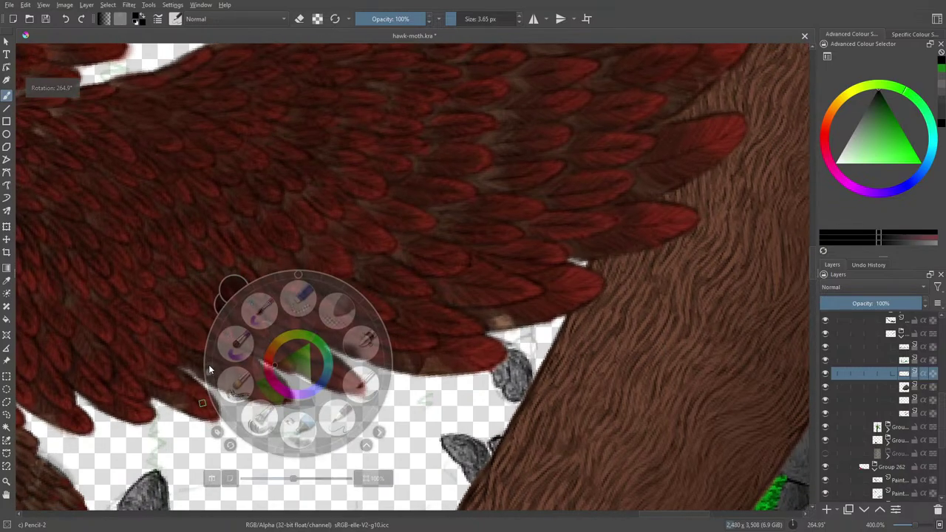
left_click_drag(209, 370, 384, 234)
right_click(268, 322)
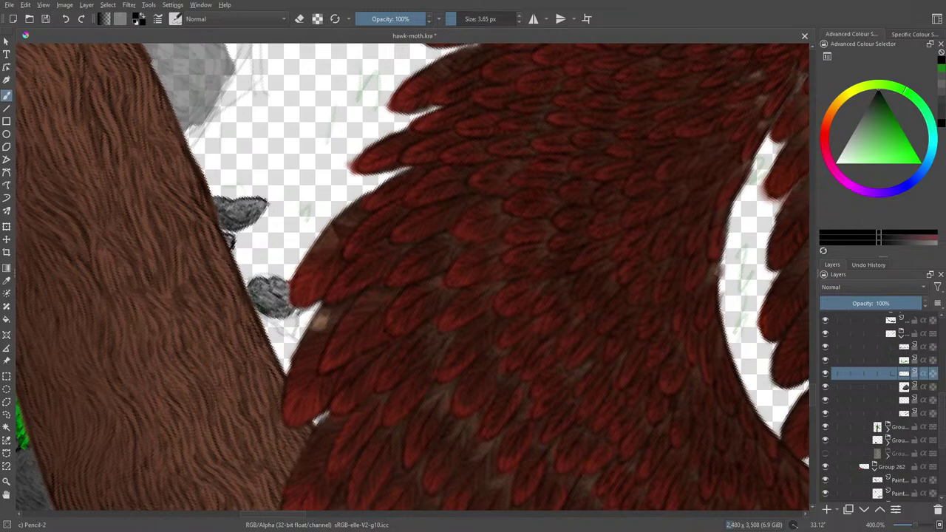
left_click_drag(255, 287, 285, 315)
Erase the pencil linework from the two small stones between the trunk and the wing feathers with the Eraser Circle brush
left_click(914, 525)
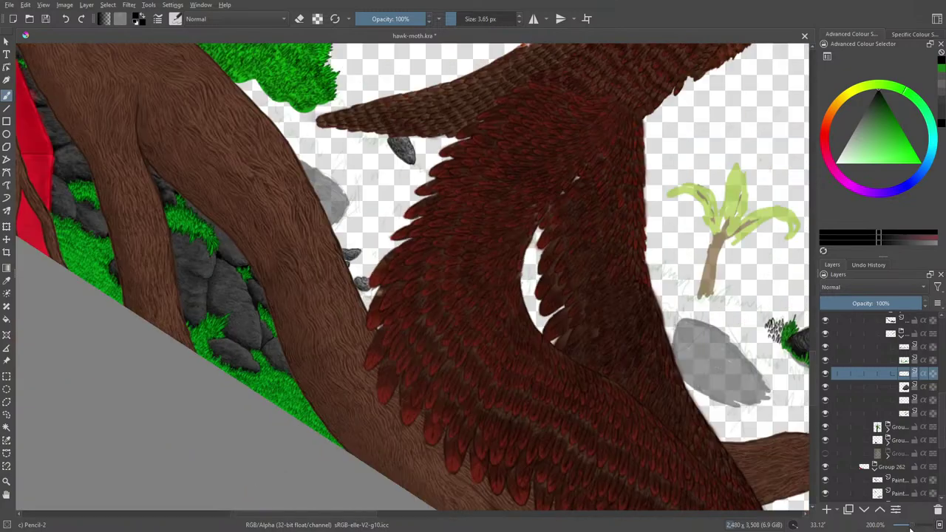
left_click(913, 527)
left_click_drag(912, 527, 913, 528)
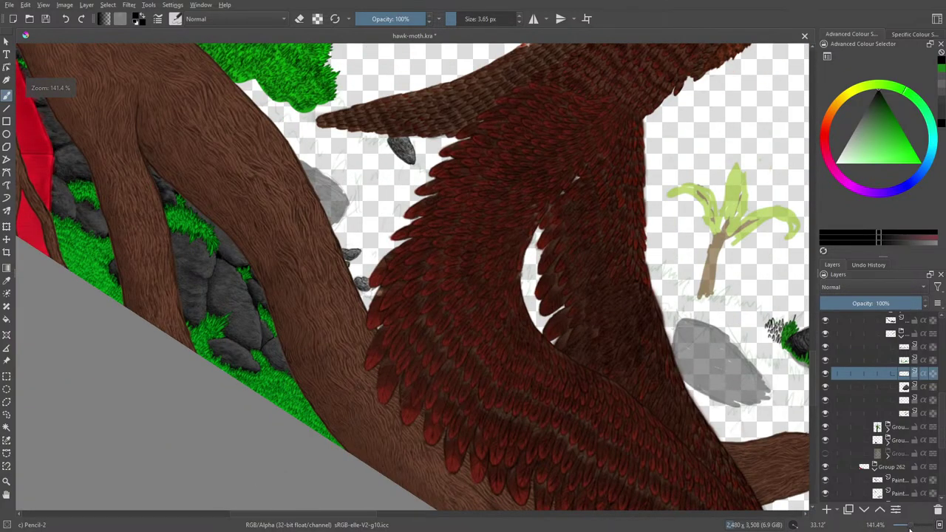
left_click(909, 525)
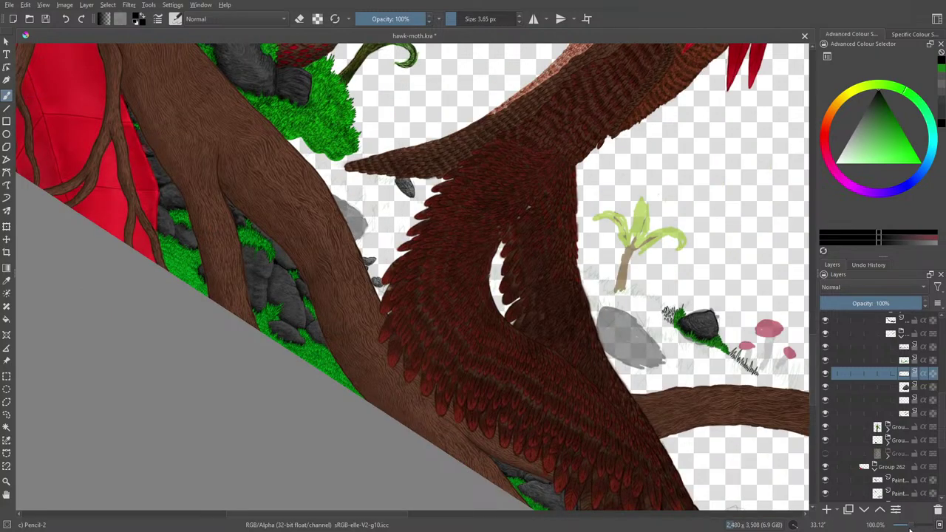
left_click_drag(911, 530, 910, 529)
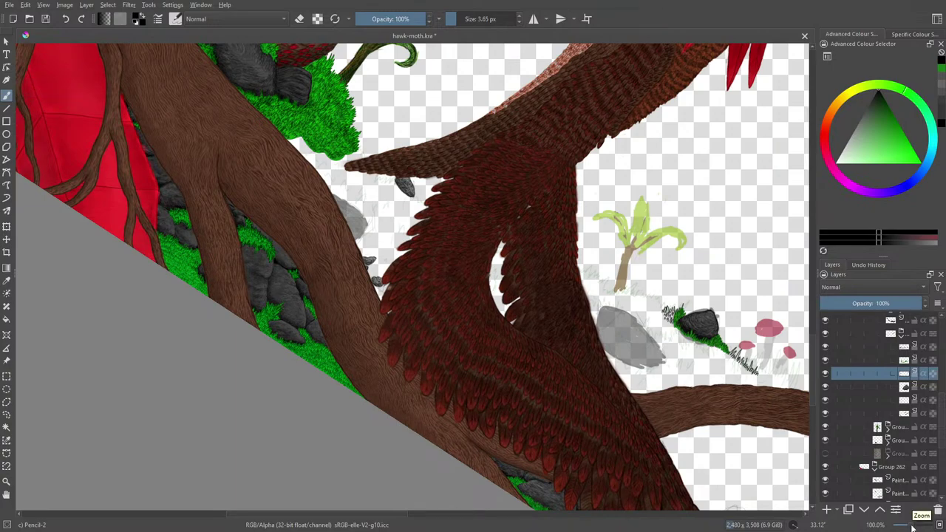
left_click_drag(912, 526, 915, 527)
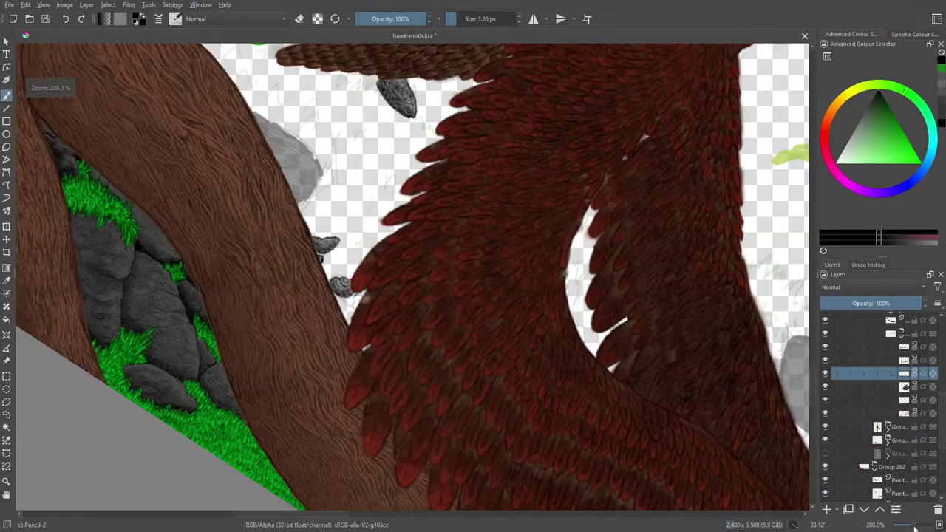
key("e")
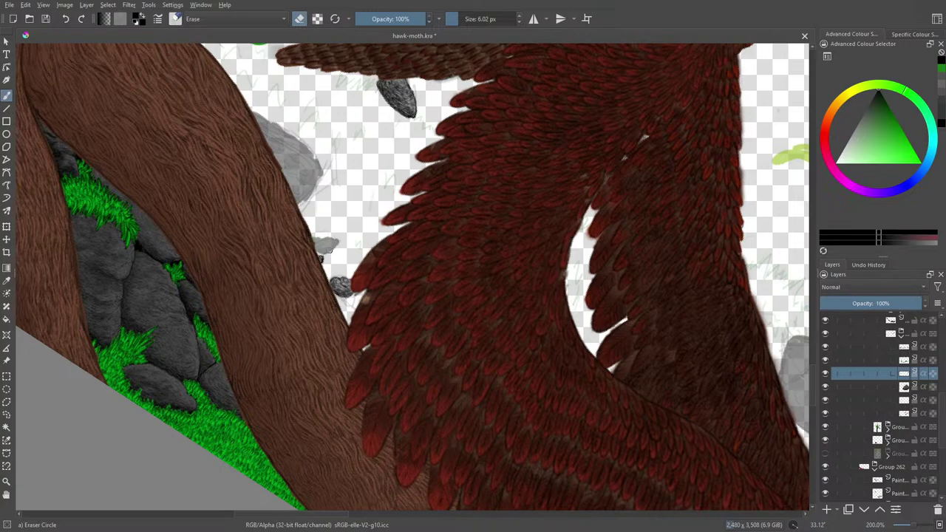
mouse_move(323, 294)
left_mouse_down()
mouse_move(347, 293)
mouse_move(364, 276)
left_mouse_up()
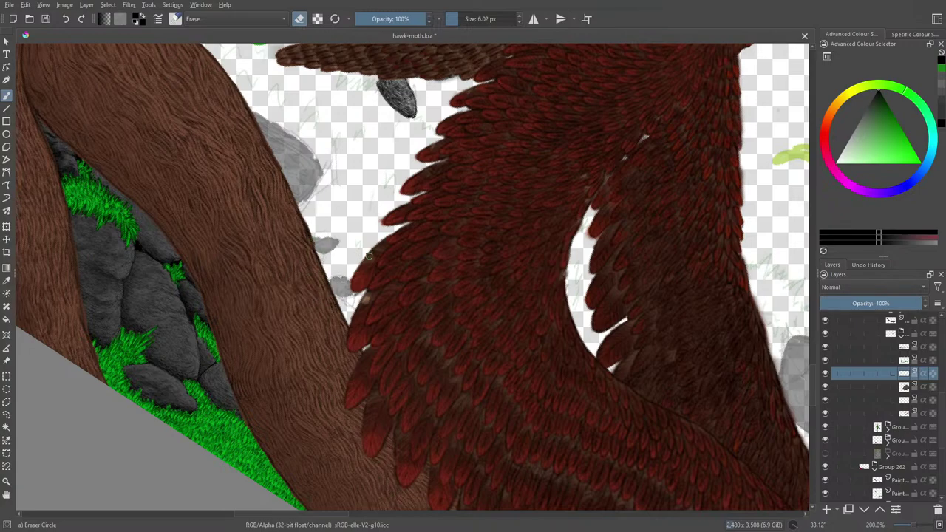
Redraw the outlines and hatching of the two small stones beside the trunk with the Pencil-2 brush
key("e")
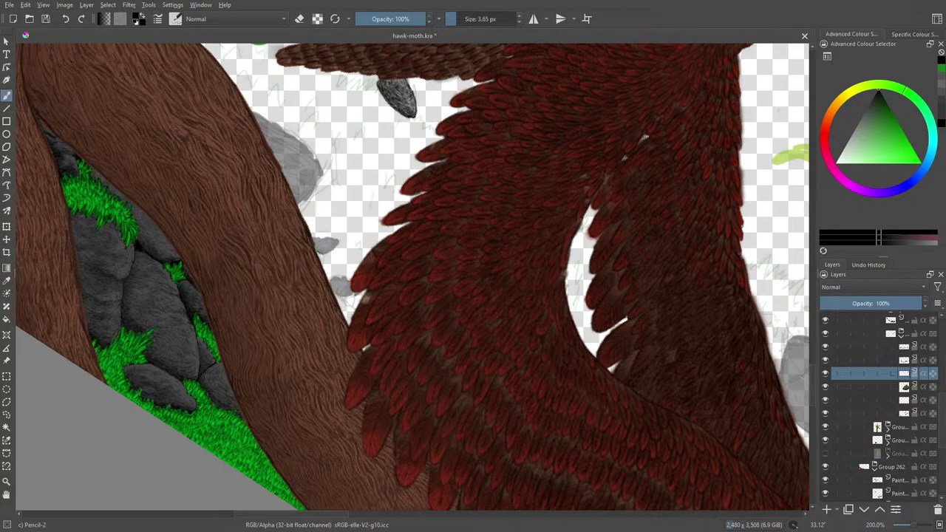
left_click_drag(326, 254, 334, 241)
left_click_drag(332, 291, 345, 297)
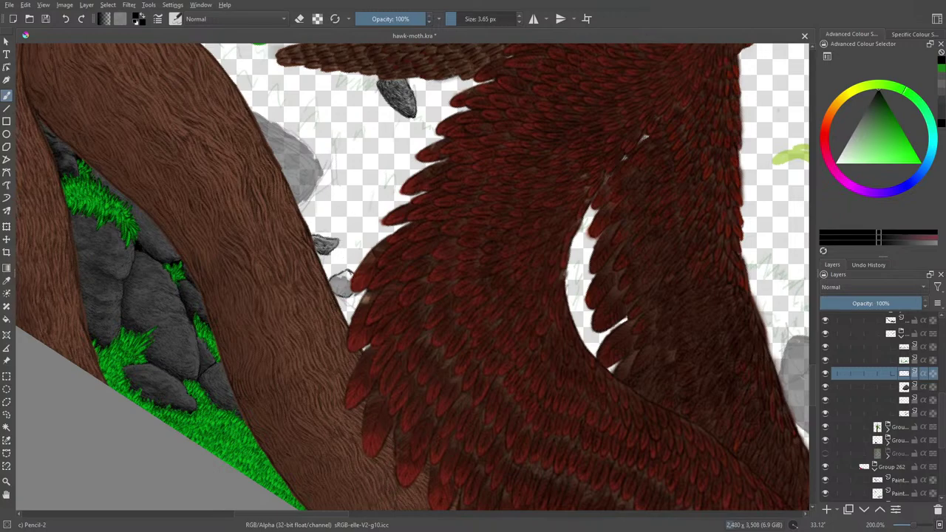
left_click_drag(341, 296, 348, 293)
Select the layer below the stone linework, sample dark grey from the finished rocks and choose the Basic-1 brush
left_click(897, 387)
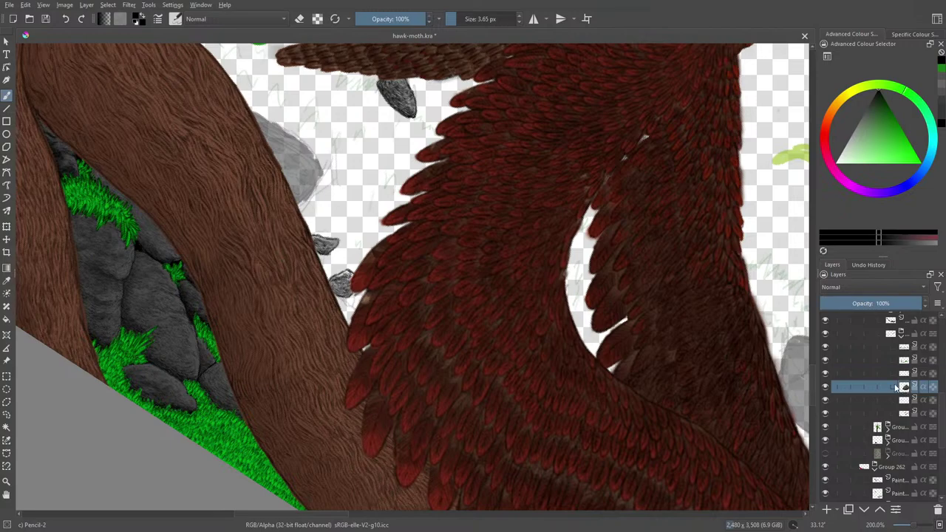
left_click(6, 281)
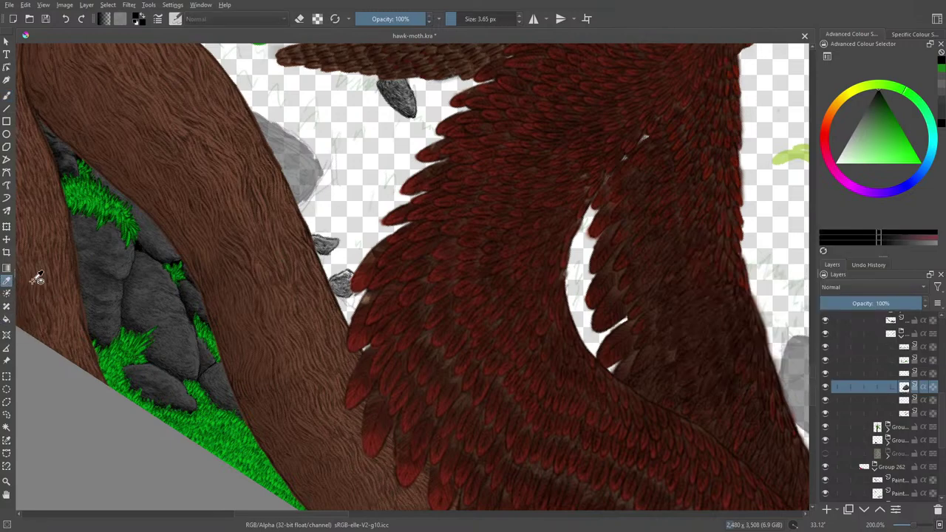
left_click(191, 337)
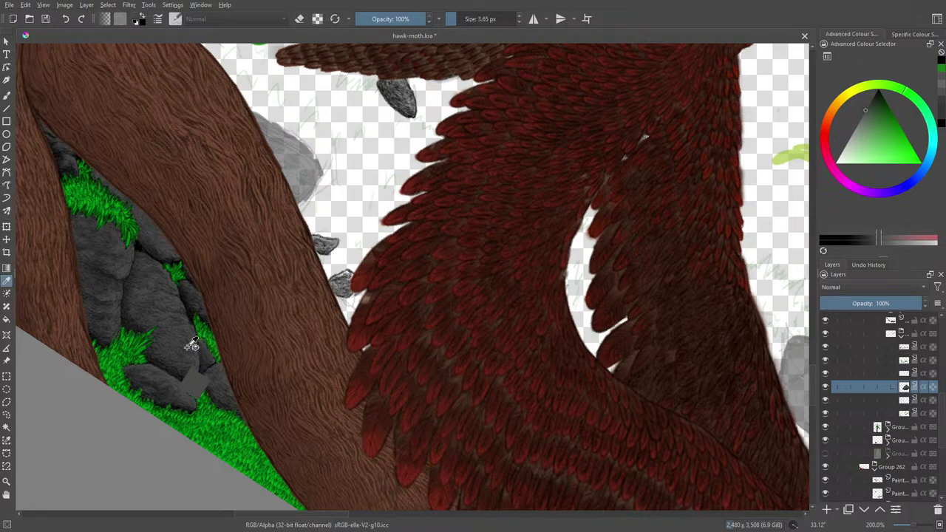
key("b")
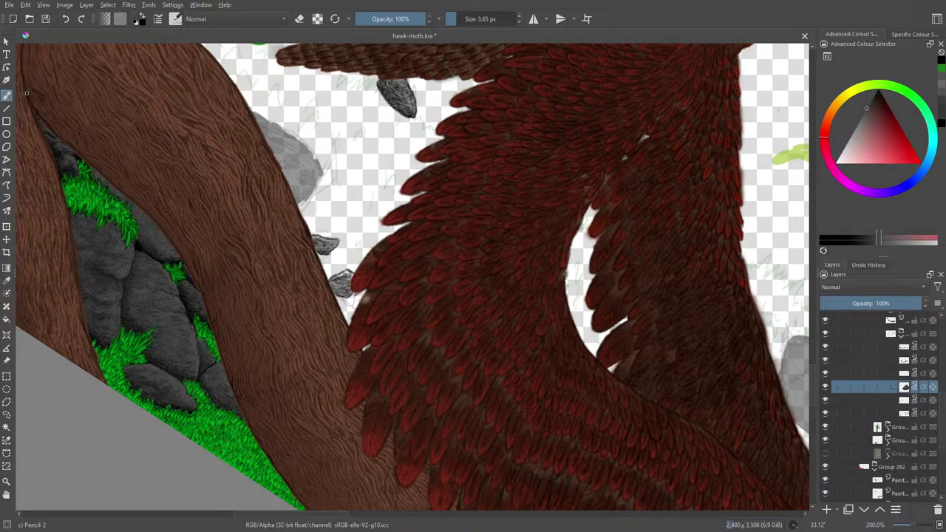
left_click(176, 18)
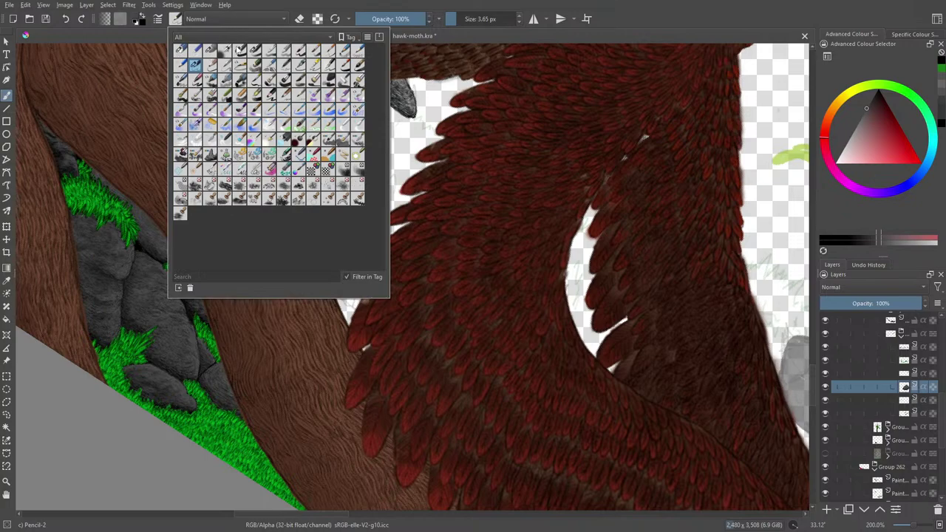
left_click(239, 51)
right_click(518, 292)
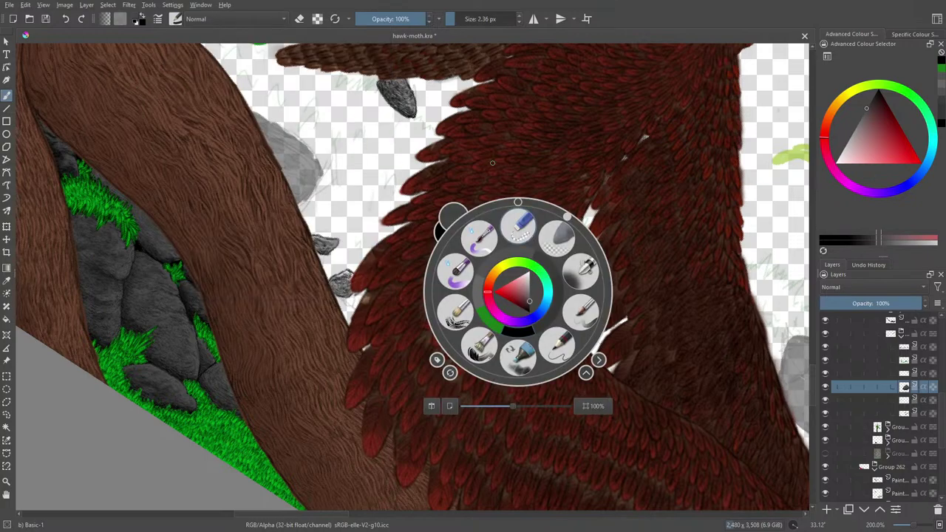
left_click(682, 219)
Hide the rough grey colour layer and the sketch layer beneath the active layer
left_click(825, 400)
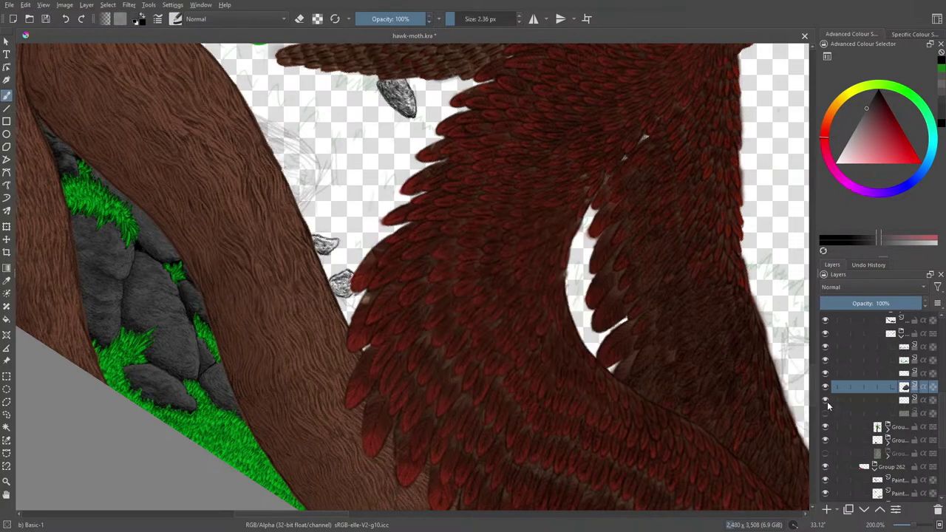
left_click(825, 413)
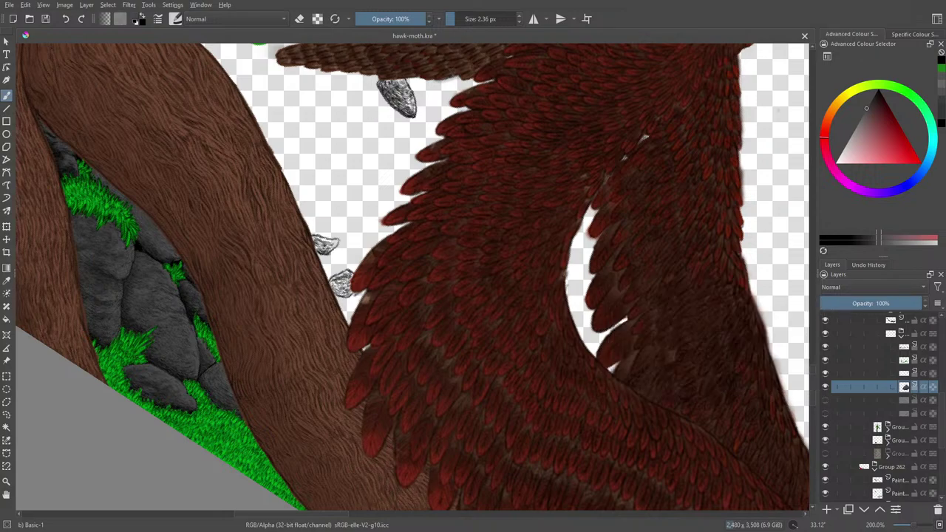
Fill the stone under the tail and the two stones beside the trunk with dark grey using the Basic-1 brush
mouse_move(396, 103)
left_mouse_down()
mouse_move(400, 75)
mouse_move(407, 98)
mouse_move(396, 80)
mouse_move(395, 104)
mouse_move(383, 78)
mouse_move(399, 76)
mouse_move(413, 106)
mouse_move(391, 98)
mouse_move(394, 105)
mouse_move(382, 85)
mouse_move(400, 112)
left_mouse_up()
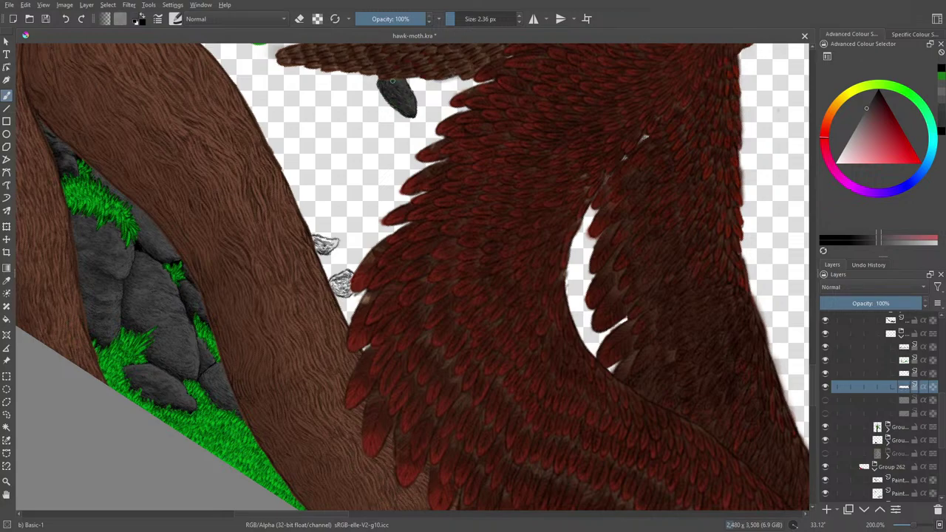
mouse_move(309, 244)
left_mouse_down()
mouse_move(320, 237)
mouse_move(335, 248)
left_mouse_up()
mouse_move(329, 293)
left_mouse_down()
mouse_move(346, 280)
mouse_move(347, 294)
mouse_move(334, 293)
left_mouse_up()
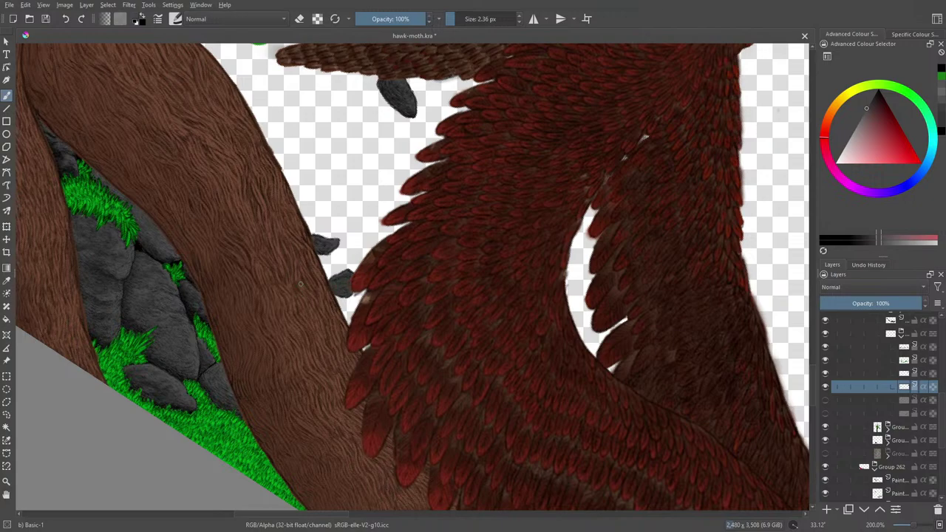
key("e")
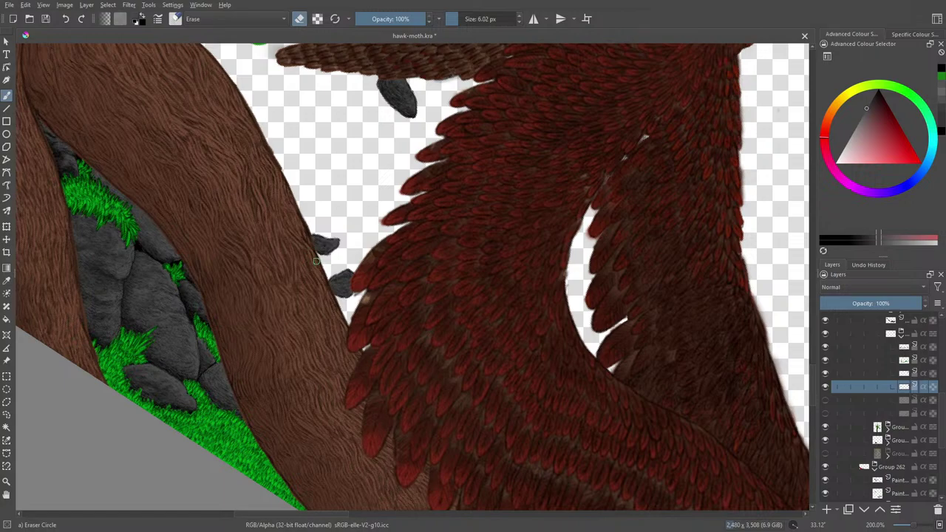
key("e")
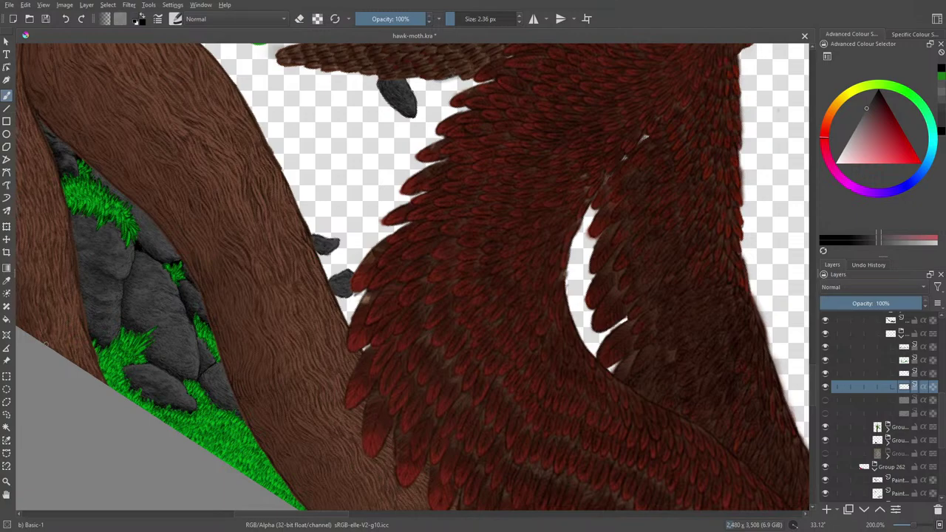
Shade the small stones with grey sampled from the finished rocks, using the Basic-2 Opacity brush with alpha preserved
left_click(6, 282)
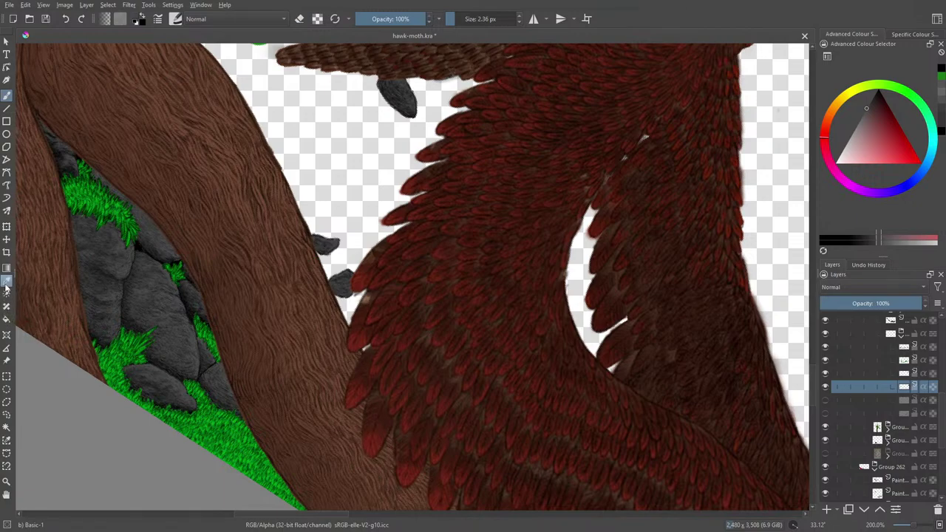
left_click(198, 360)
left_click(8, 99)
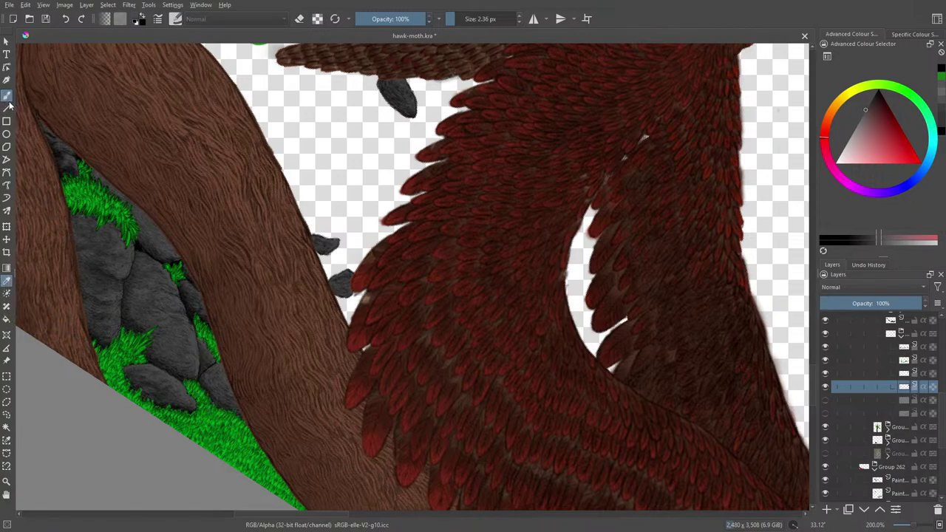
left_click(7, 95)
left_click(317, 19)
left_click(176, 18)
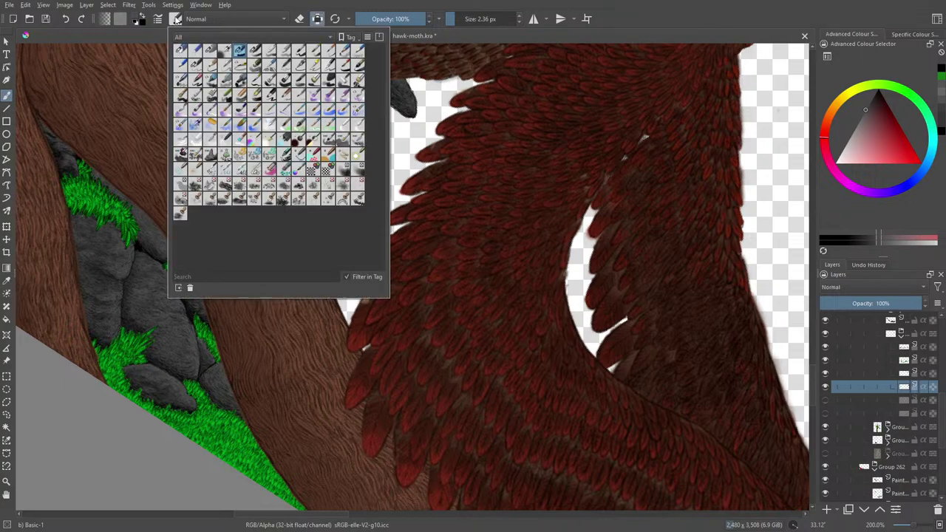
left_click(253, 54)
right_click(444, 218)
left_click(303, 87)
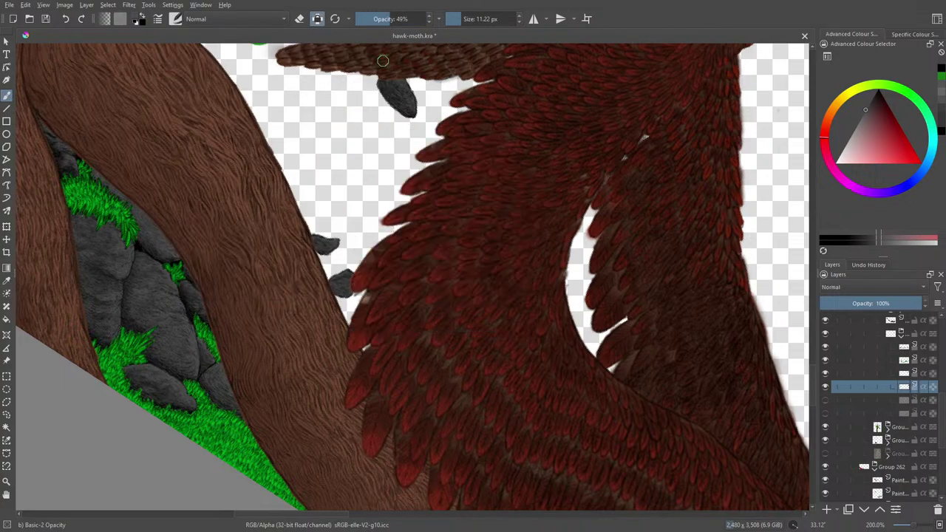
left_click_drag(401, 79, 409, 98)
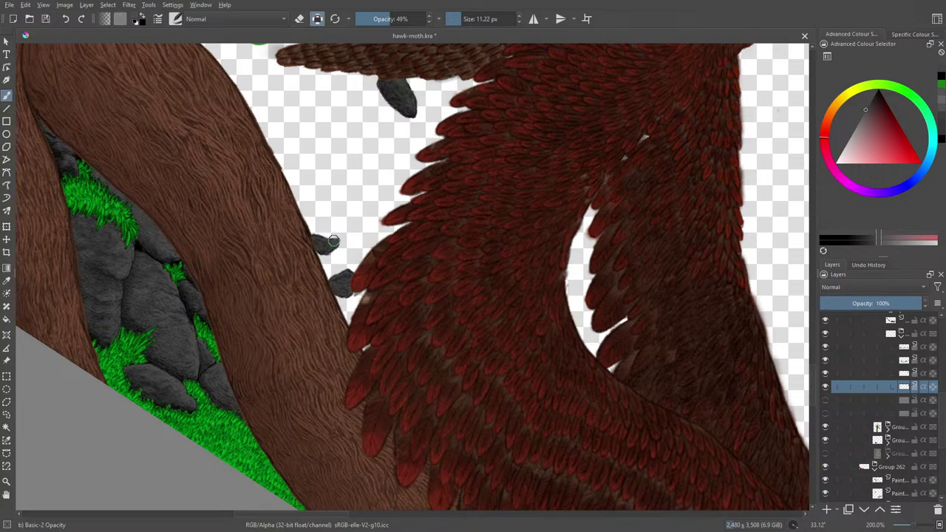
Add fine highlight strokes to the small stones in a lighter grey with the Pencil-2 brush
right_click(316, 189)
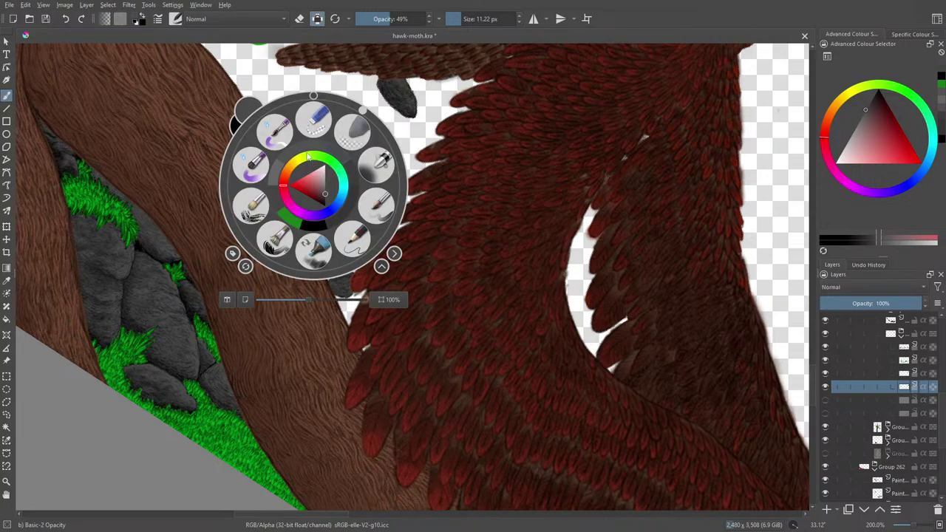
left_click(353, 238)
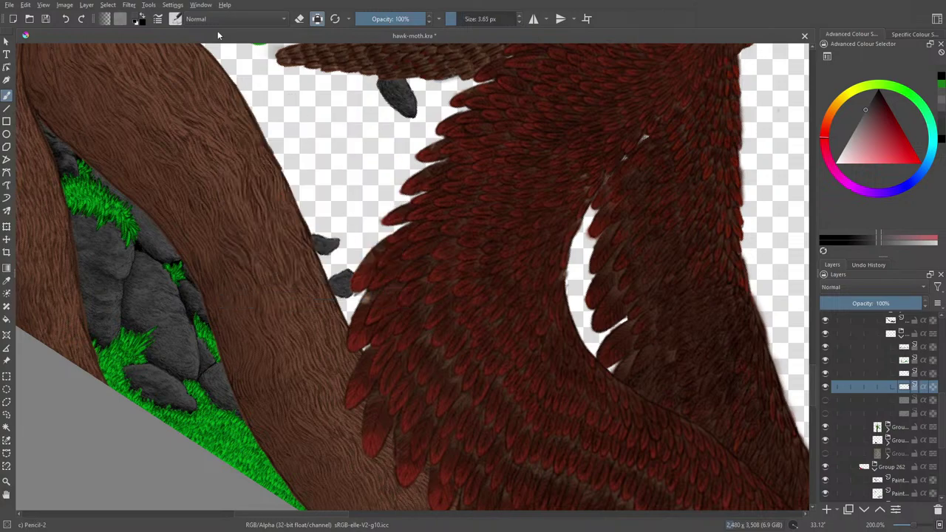
right_click(293, 176)
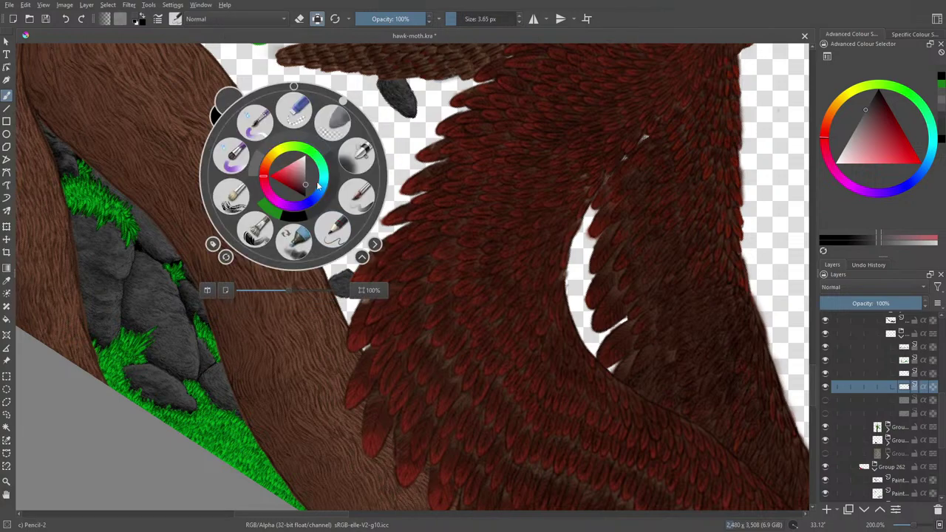
left_click_drag(308, 186, 305, 180)
left_click(210, 80)
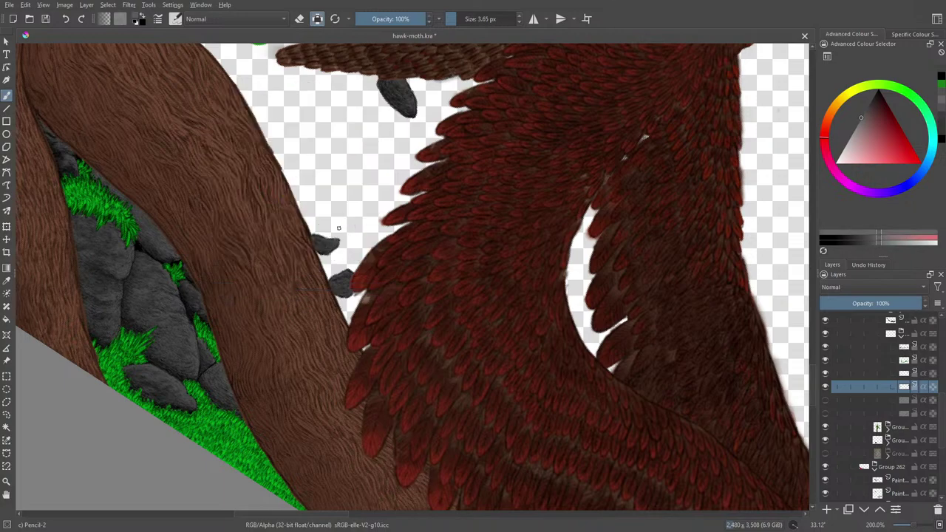
left_click_drag(335, 242, 327, 240)
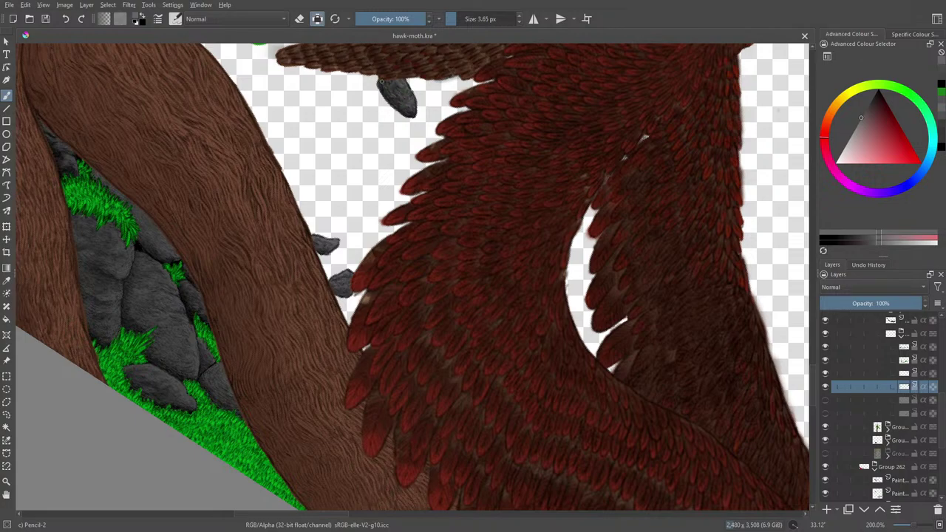
Add a second set of highlight strokes to the small stones in an even lighter grey with the same pencil
right_click(267, 258)
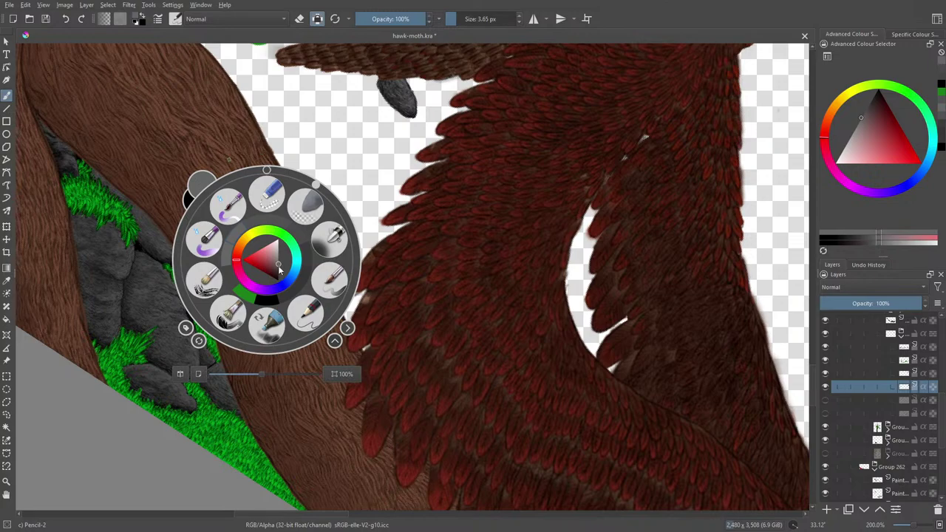
left_click_drag(278, 264, 278, 259)
left_click(198, 152)
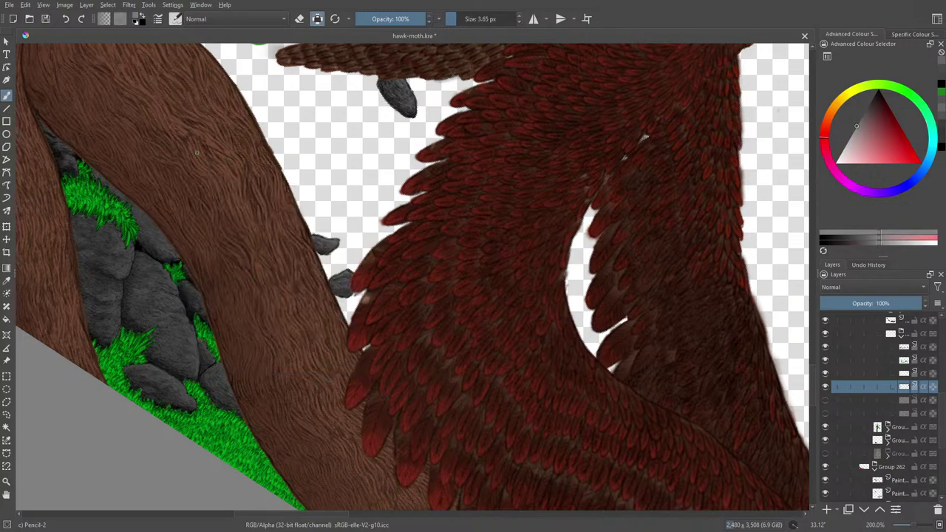
left_click_drag(322, 238, 329, 239)
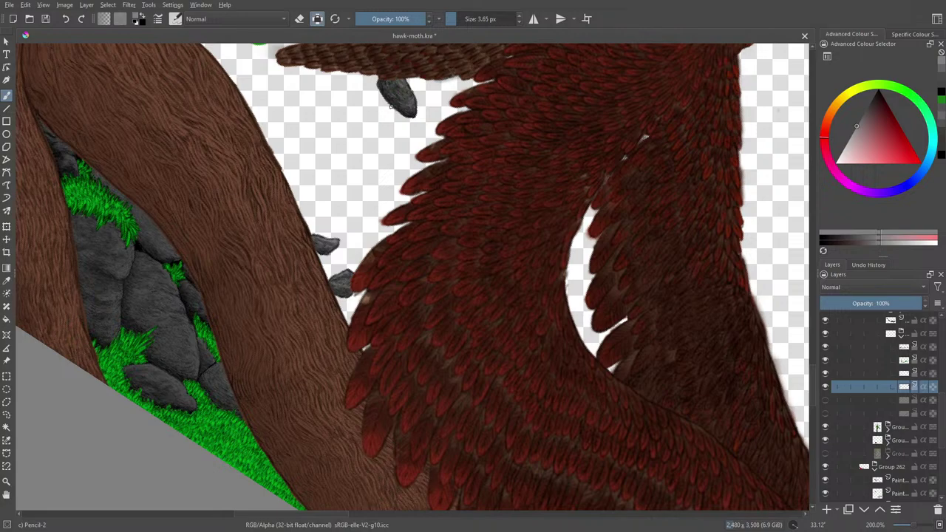
Switch the pencil colour to black and draw dark strokes along the lower edge of the stone under the tail
right_click(299, 346)
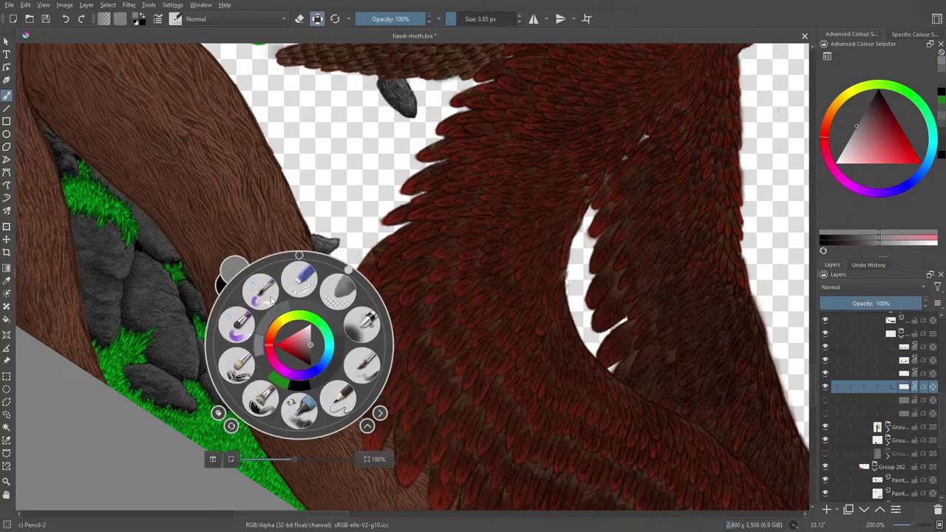
left_click(312, 358)
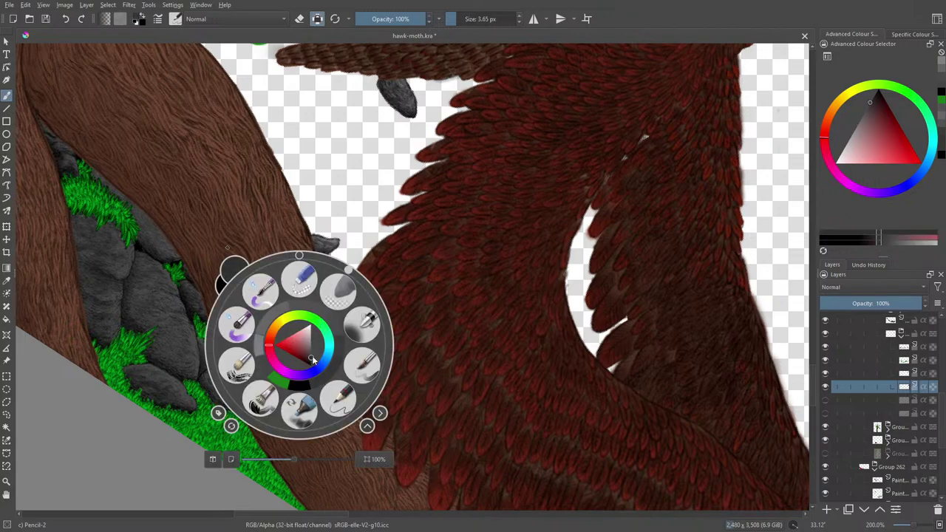
left_click(311, 365)
right_click(313, 361)
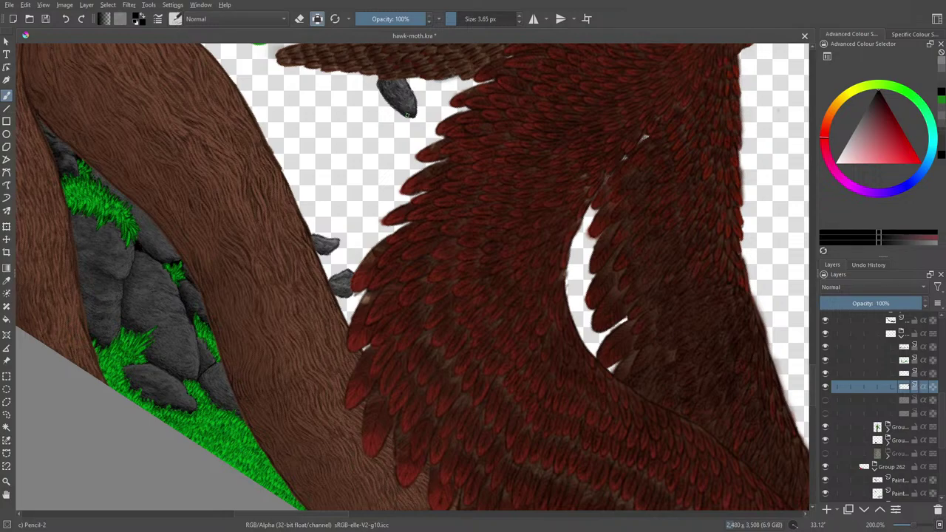
left_click_drag(408, 116, 397, 108)
Deepen the shadows on the small stones in black with the Basic-2 Opacity brush
left_click(172, 19)
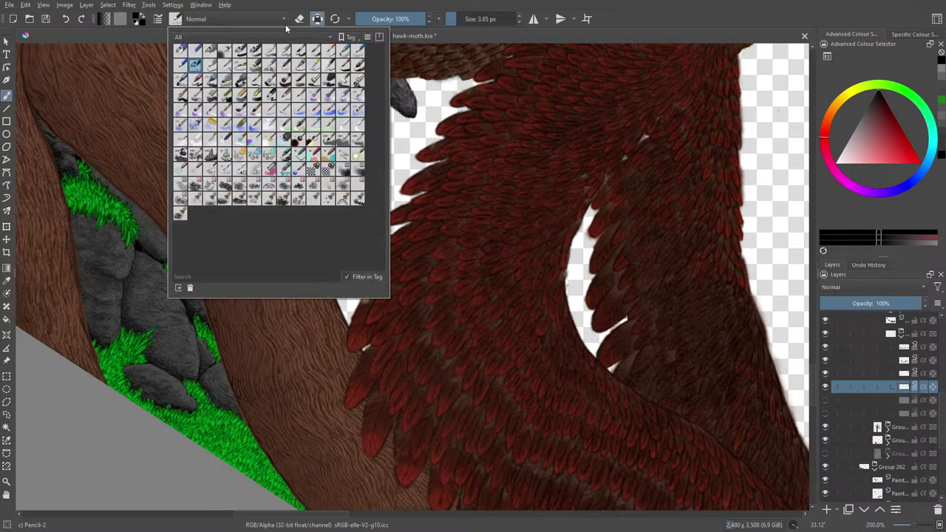
left_click(253, 52)
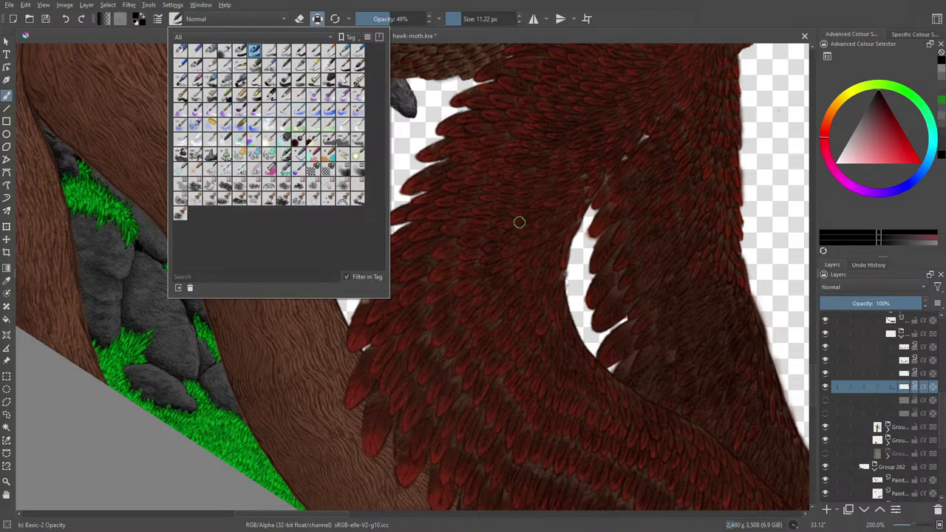
right_click(434, 149)
left_click(308, 46)
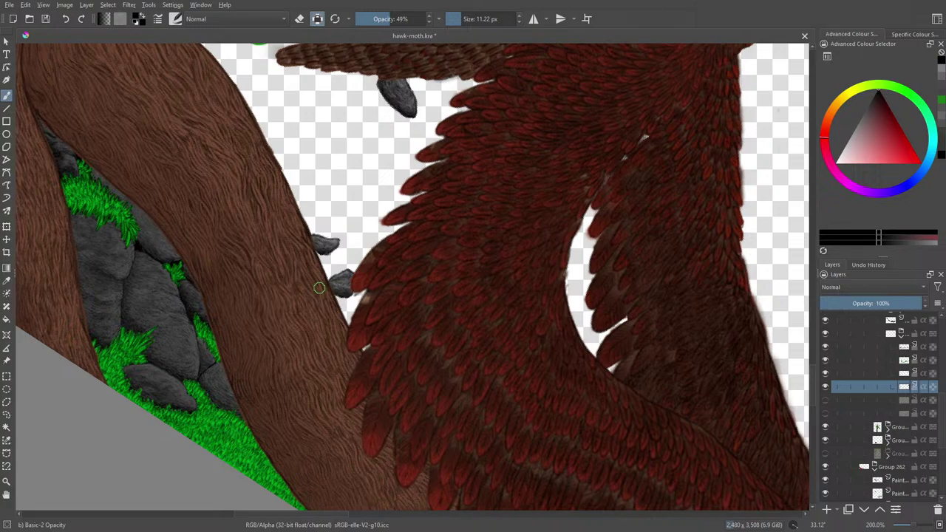
Reset the canvas rotation, zoom out to 50% and show the hidden rough colour layer and the sketch layer beneath it
scroll(813, 375, "up", 5)
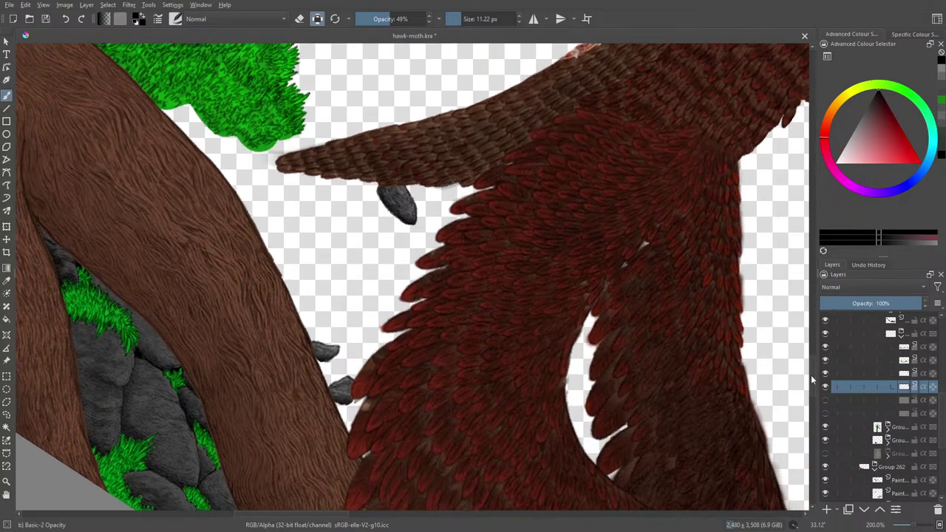
scroll(813, 381, "down", 10)
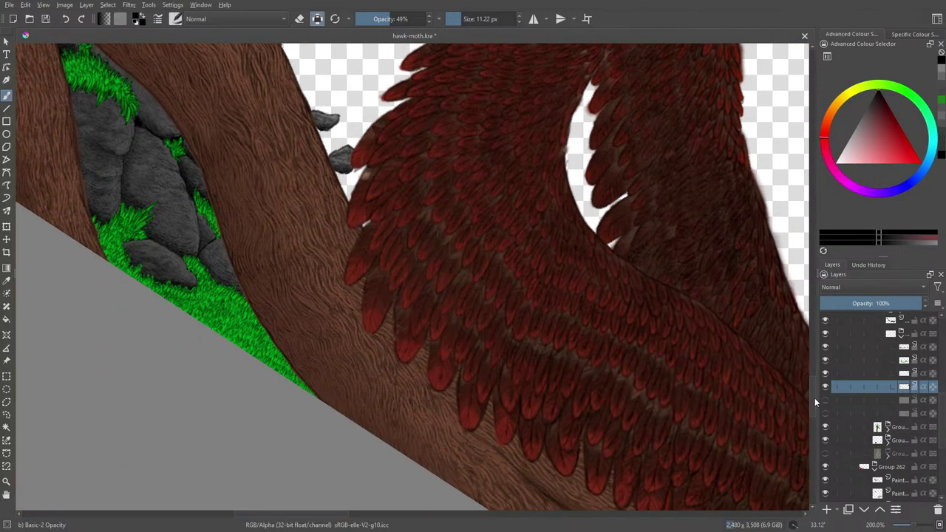
scroll(813, 387, "up", 5)
right_click(288, 279)
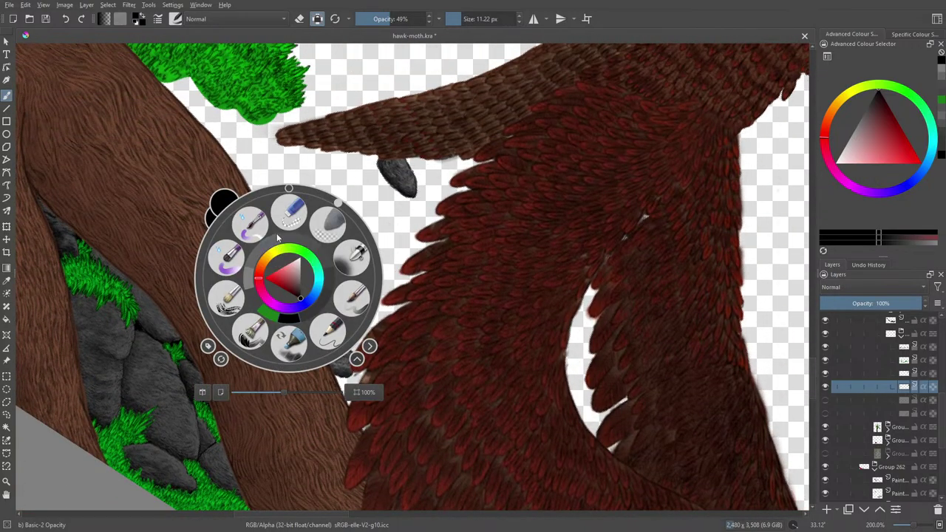
left_click(292, 190)
left_click(260, 168)
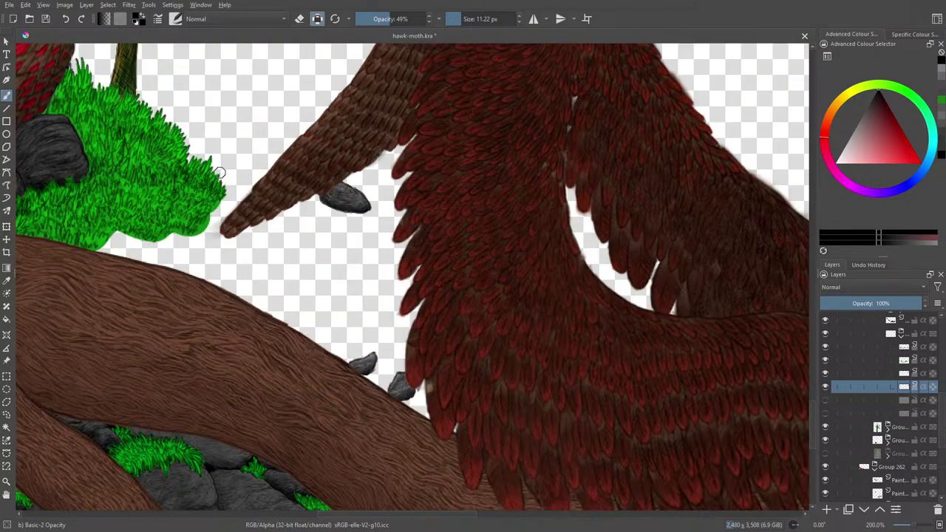
left_click_drag(914, 525, 910, 528)
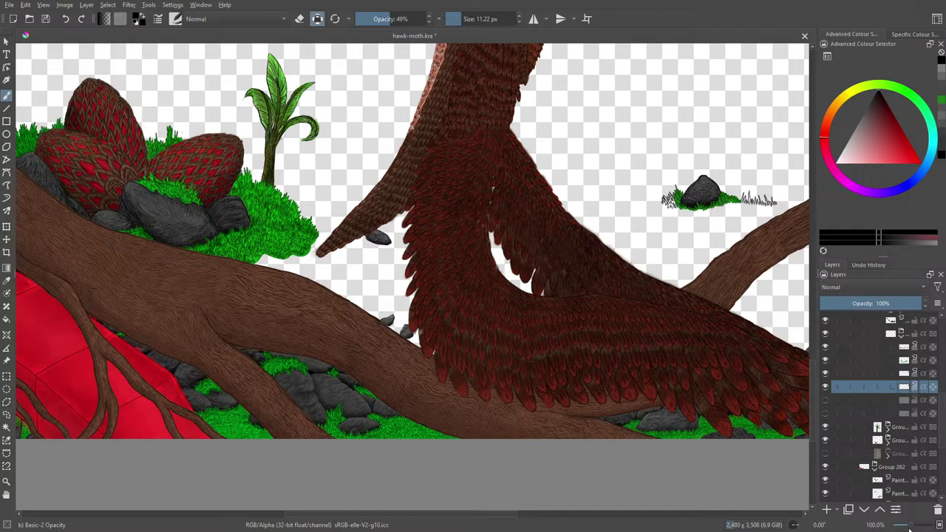
left_click(909, 527)
left_click(909, 526)
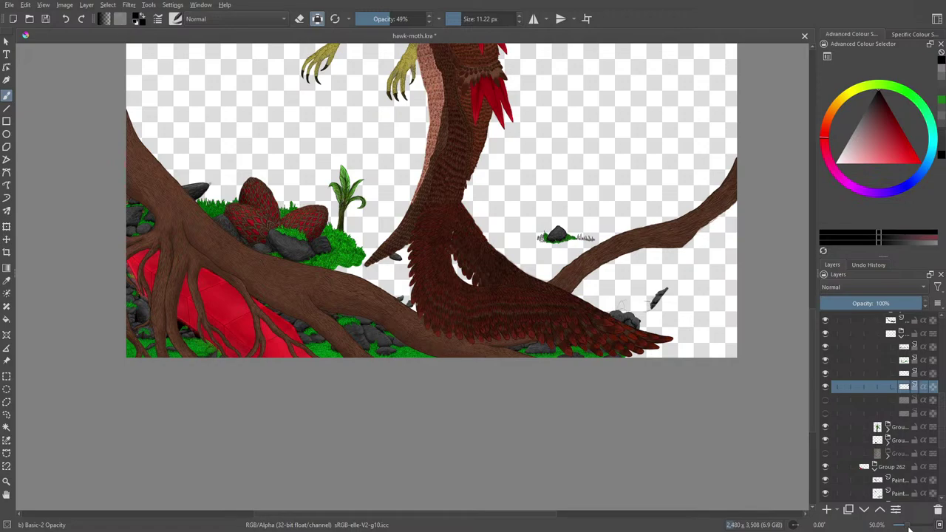
left_click(825, 400)
left_click(825, 413)
mouse_move(835, 430)
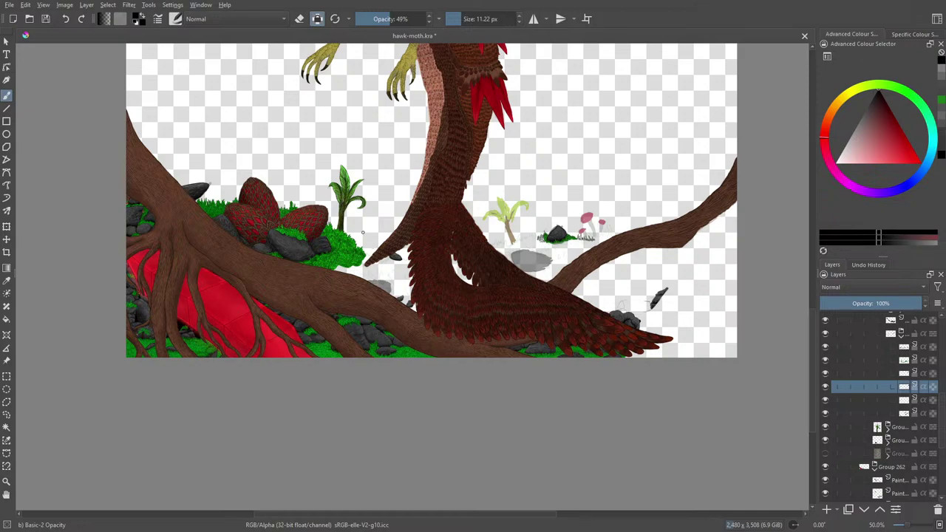
On the lower rough sketch layer, draw a thin ground horizon line behind the tail and across to the canvas edge with the Basic-1 brush
left_click(899, 413)
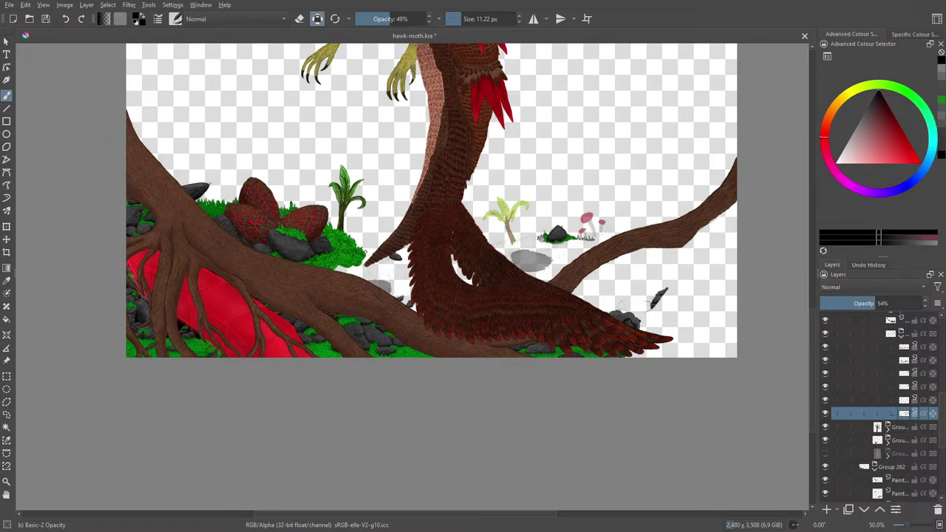
left_click(176, 19)
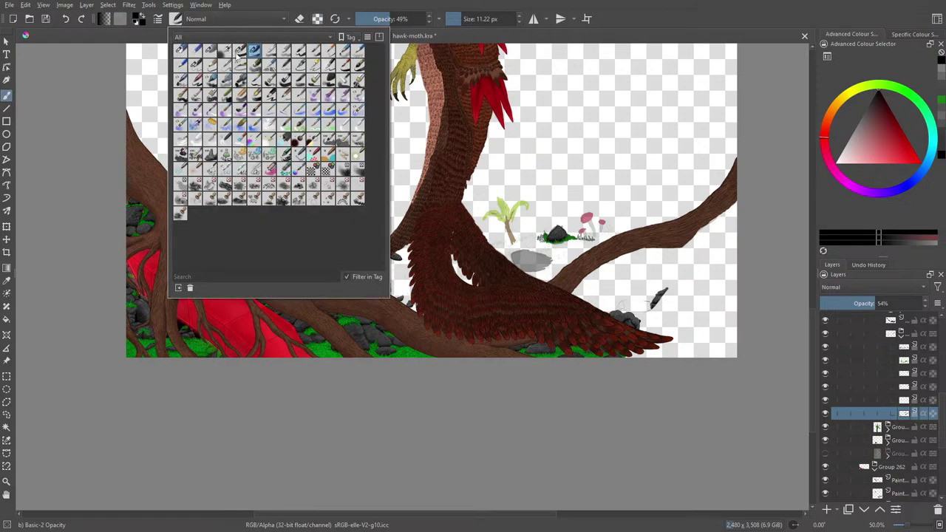
left_click(239, 50)
right_click(478, 210)
left_click(342, 160)
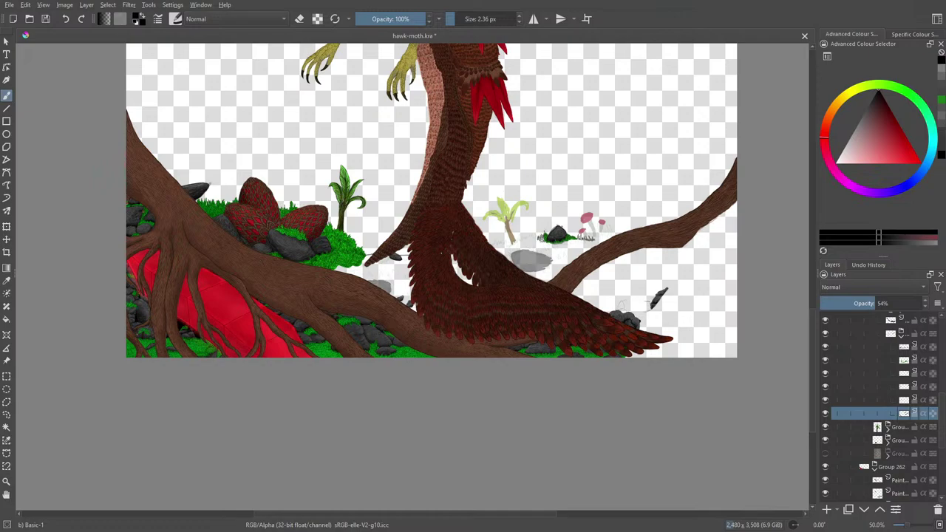
left_click_drag(491, 242, 621, 231)
left_click_drag(692, 240, 736, 232)
Show the hidden group containing the rough forest background sketch
left_click_drag(813, 327, 806, 276)
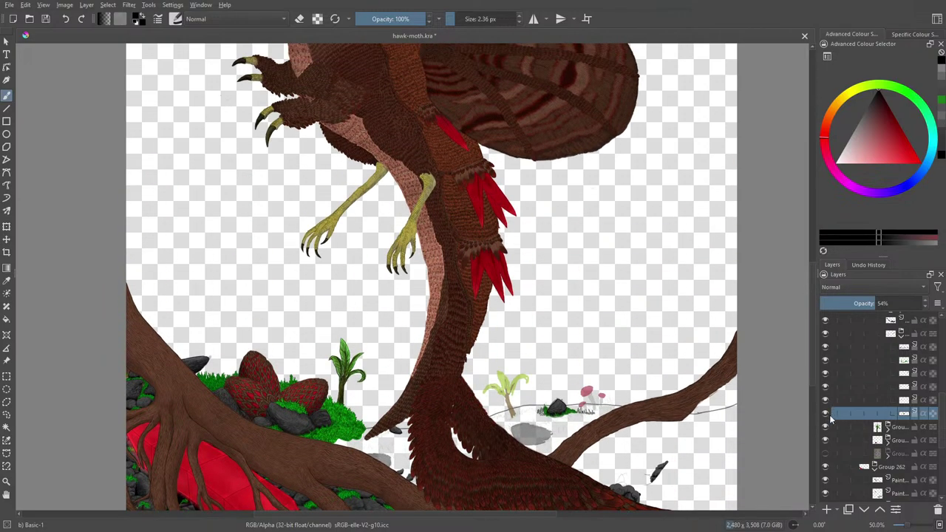
left_click(826, 454)
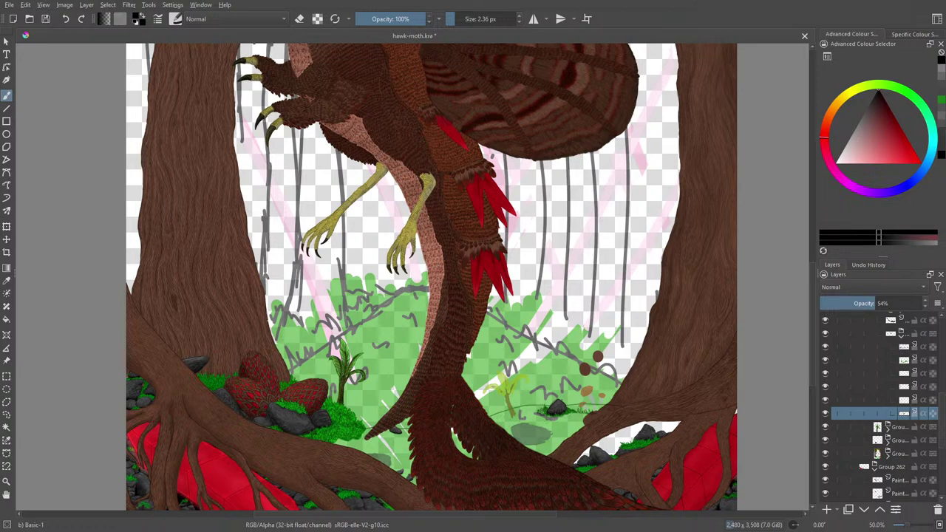
Sketch a thin black ground contour on both sides of the tail and add tapering lines at the right-hand background trunks
mouse_move(272, 313)
left_mouse_down()
mouse_move(322, 317)
mouse_move(384, 291)
mouse_move(430, 296)
left_mouse_up()
mouse_move(497, 307)
left_mouse_down()
mouse_move(577, 351)
mouse_move(634, 359)
left_mouse_up()
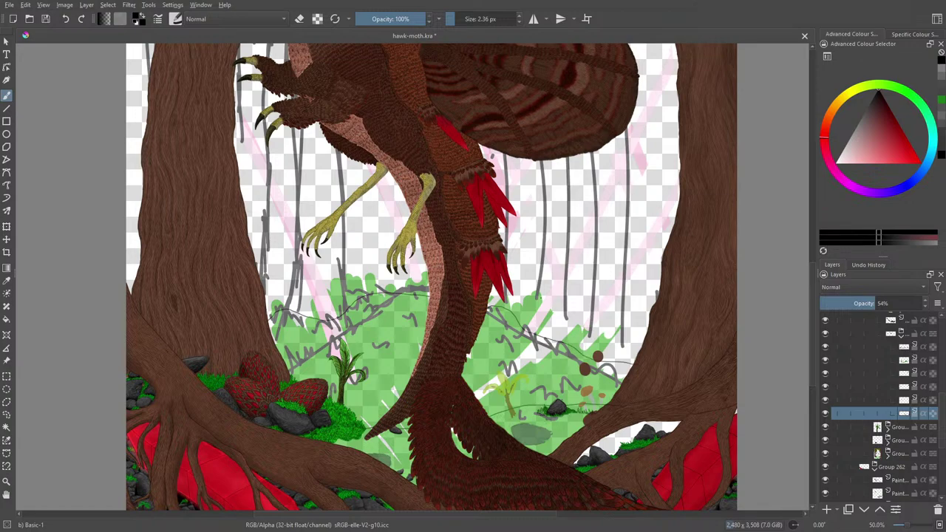
left_click_drag(534, 298, 523, 334)
left_click_drag(569, 303, 564, 346)
left_click_drag(581, 315, 591, 355)
left_click_drag(621, 318, 628, 373)
left_click_drag(507, 293, 504, 312)
Scribble thin black foliage along the left ridge, draw an oval detail in the green area and extend the curved ground line across both large trunks
mouse_move(350, 298)
left_mouse_down()
mouse_move(336, 323)
mouse_move(273, 304)
left_mouse_up()
left_click_drag(362, 288, 358, 297)
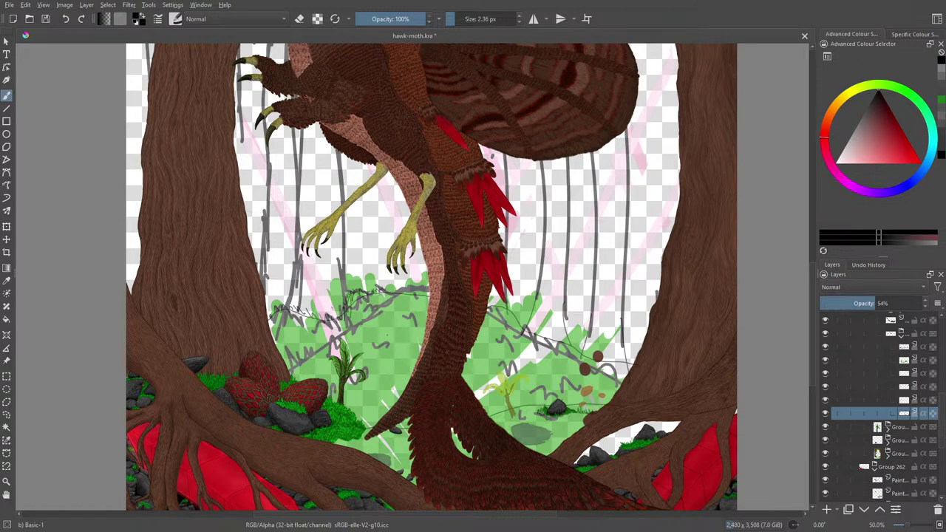
left_click_drag(378, 327, 397, 349)
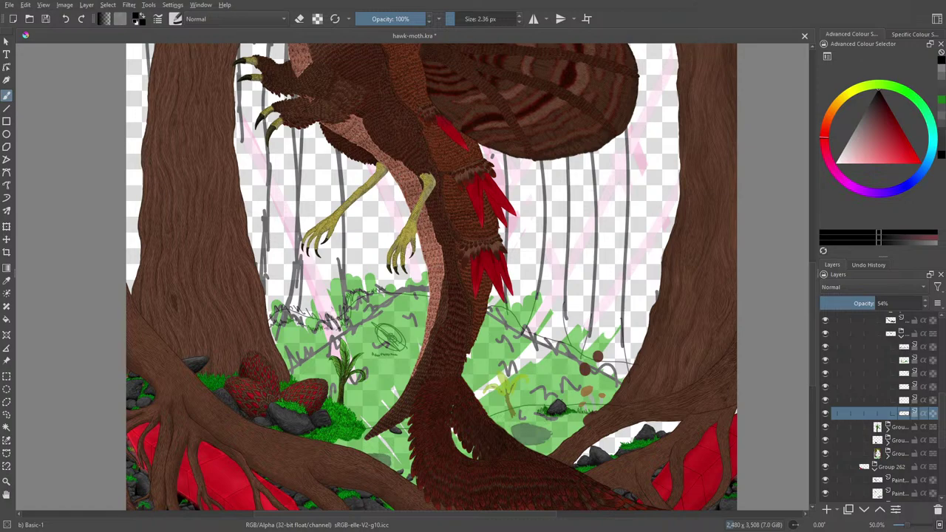
left_click_drag(282, 324, 311, 328)
mouse_move(157, 334)
left_mouse_down()
mouse_move(189, 323)
mouse_move(329, 322)
mouse_move(402, 284)
mouse_move(458, 292)
mouse_move(556, 340)
mouse_move(636, 362)
left_mouse_up()
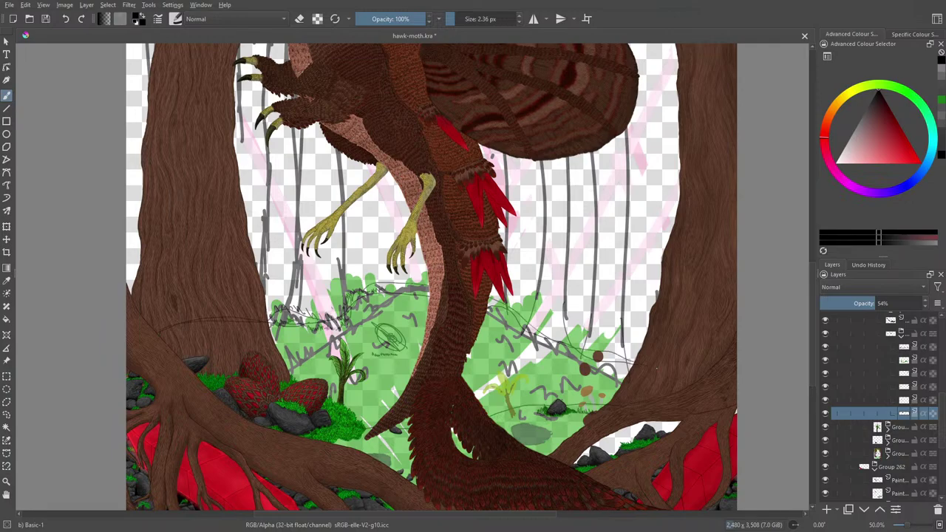
Draw four thin black arrows from the large trunks inwards, aimed at the creature from its lower and upper sides
scroll(809, 316, "up", 5)
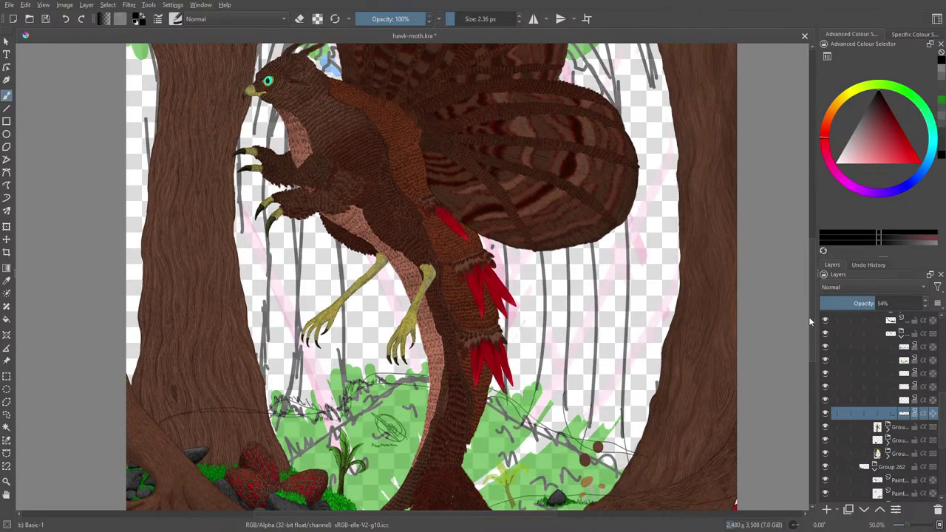
scroll(804, 298, "down", 4)
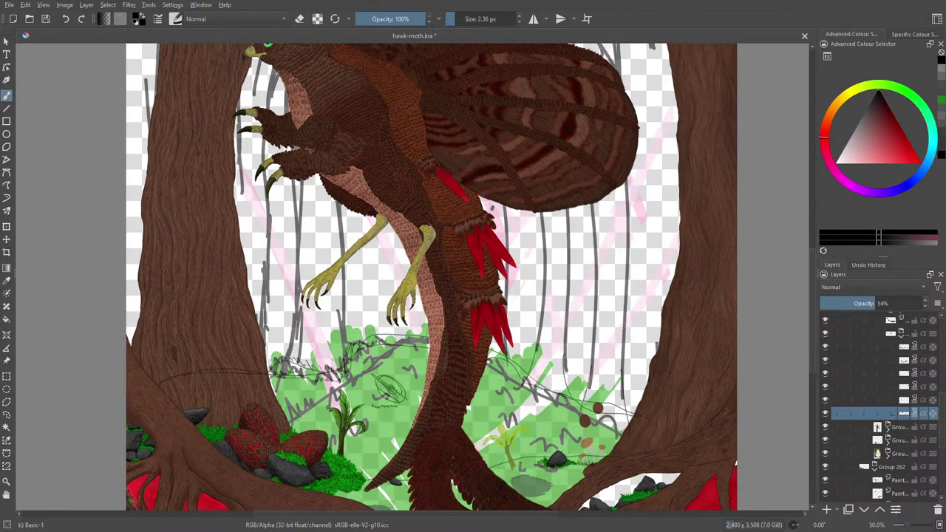
mouse_move(127, 239)
left_mouse_down()
mouse_move(325, 189)
mouse_move(307, 226)
left_mouse_up()
left_click_drag(298, 181, 307, 226)
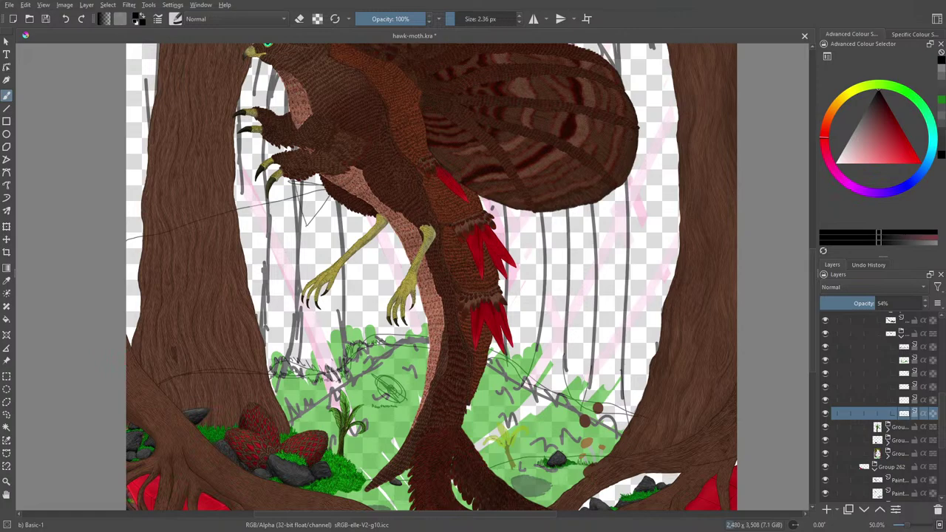
mouse_move(679, 253)
left_mouse_down()
mouse_move(570, 207)
mouse_move(555, 231)
left_mouse_up()
left_click_drag(813, 290, 813, 240)
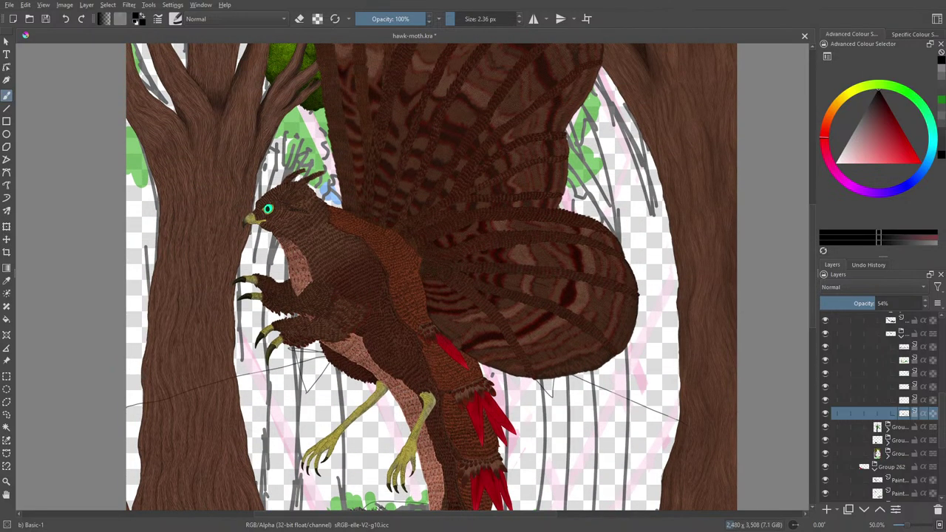
mouse_move(127, 178)
left_mouse_down()
mouse_move(244, 225)
mouse_move(270, 253)
mouse_move(262, 234)
left_mouse_up()
left_click_drag(660, 167, 572, 213)
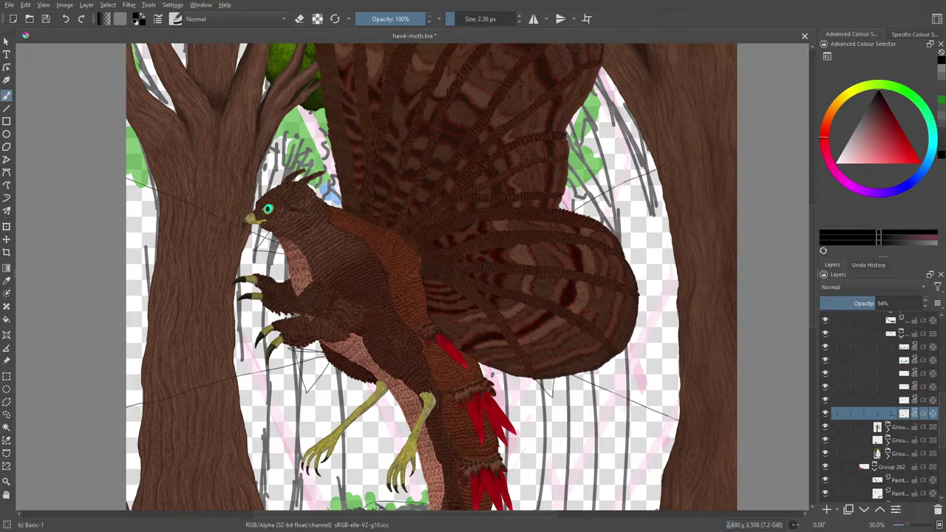
Trace a loose thin black outline around the creature's head, front claws and legs
left_click_drag(309, 154, 263, 158)
left_click_drag(240, 266, 253, 268)
mouse_move(236, 343)
left_mouse_down()
mouse_move(282, 388)
mouse_move(277, 441)
mouse_move(381, 446)
mouse_move(402, 497)
left_mouse_up()
Change the brush colour to white, set its size to 13.45 px and retrace the outline around the head, claws and legs
right_click(243, 304)
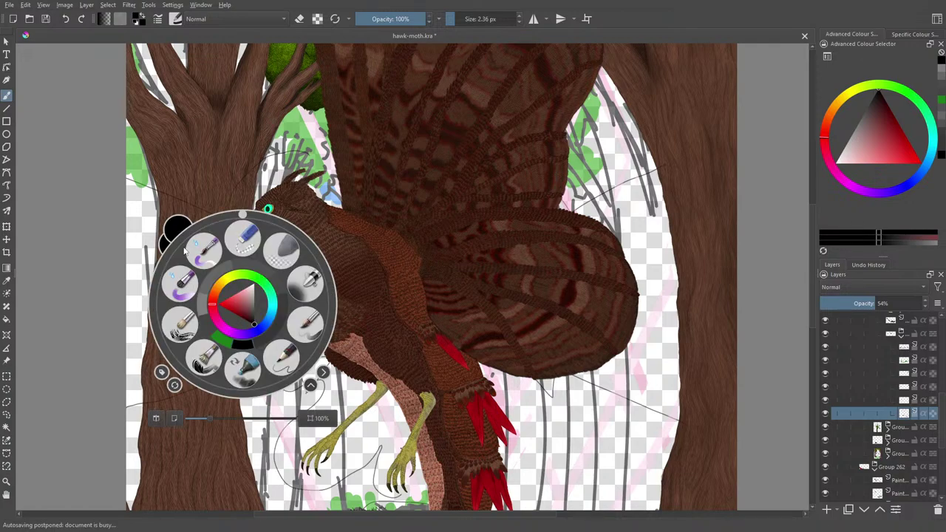
left_click_drag(252, 321, 250, 266)
left_click(242, 161)
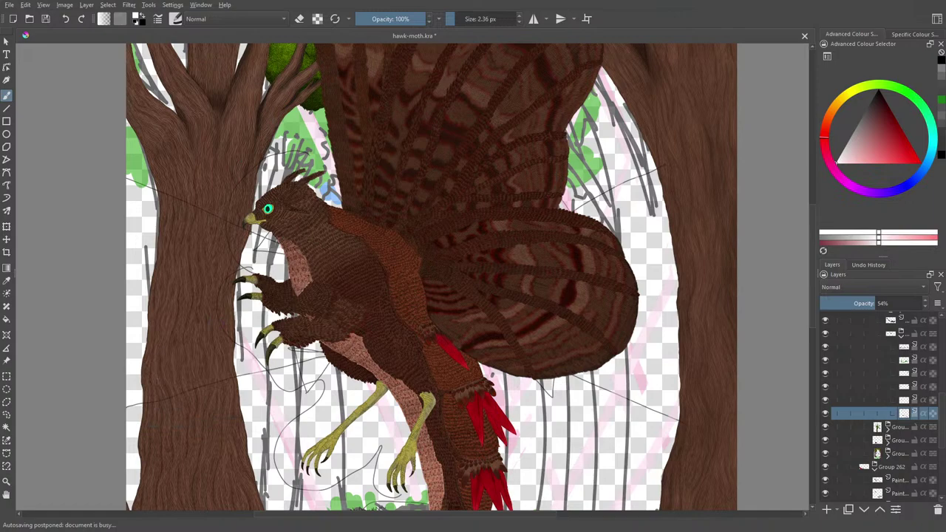
left_click_drag(456, 15, 462, 19)
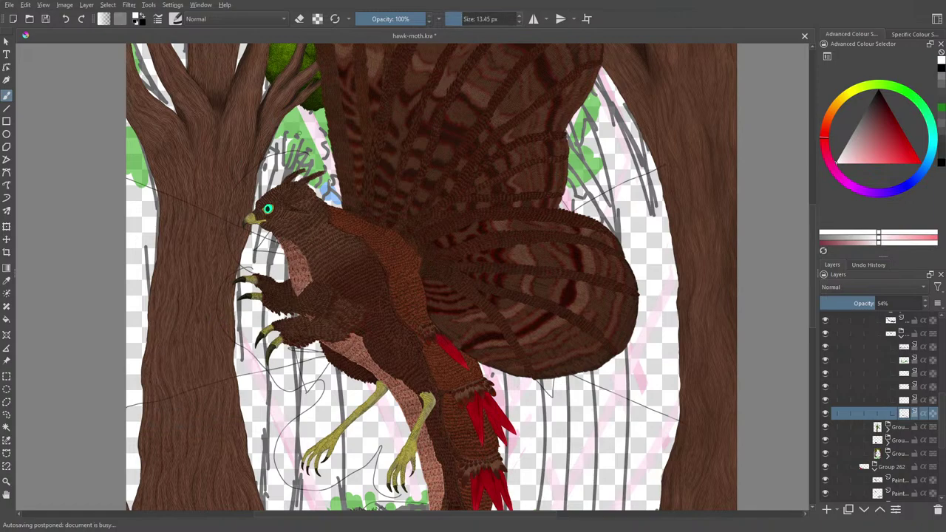
mouse_move(330, 178)
left_mouse_down()
mouse_move(301, 155)
mouse_move(244, 181)
mouse_move(237, 248)
mouse_move(251, 258)
mouse_move(223, 285)
mouse_move(282, 384)
mouse_move(344, 398)
mouse_move(304, 488)
mouse_move(354, 473)
mouse_move(418, 491)
left_mouse_up()
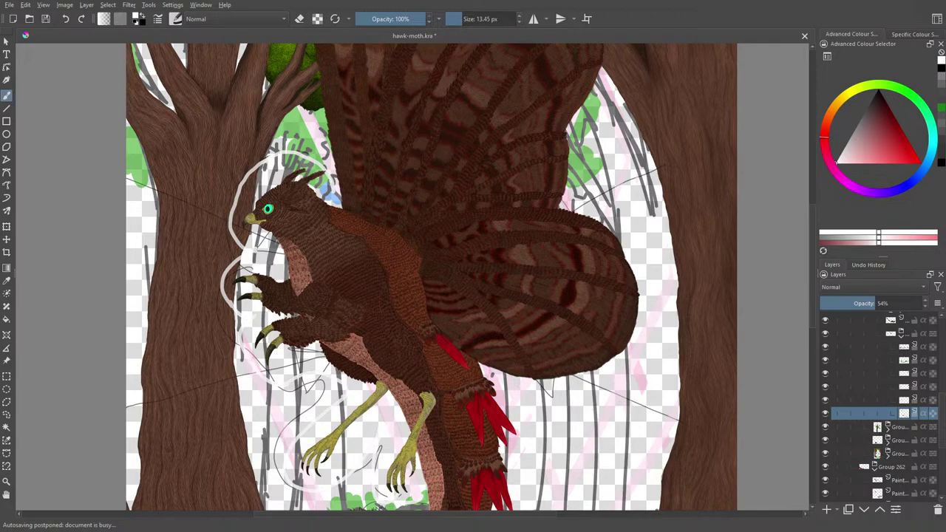
Continue the white outline down the left side of the tail, around its tip and up the right side towards the wing
scroll(372, 292, "down", 5)
mouse_move(423, 314)
left_mouse_down()
mouse_move(374, 462)
mouse_move(358, 488)
left_mouse_up()
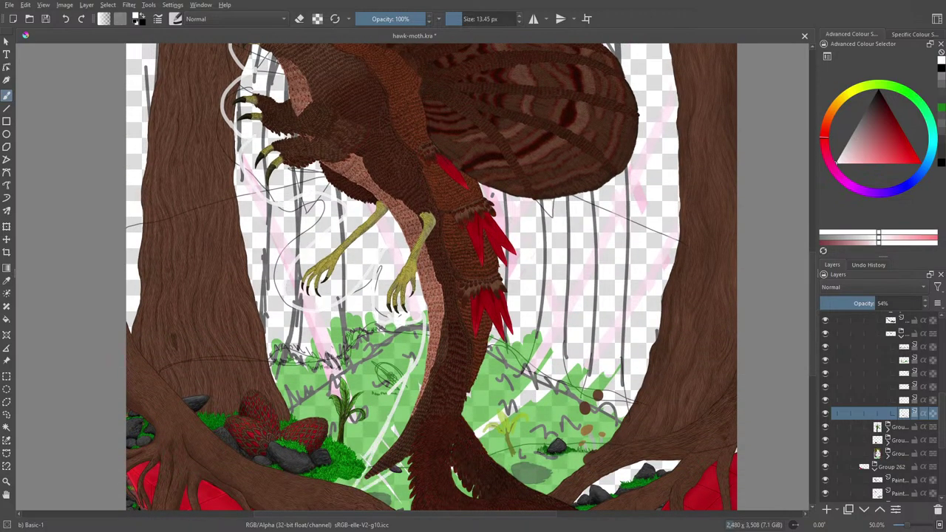
scroll(363, 418, "down", 2)
left_click_drag(406, 379, 408, 431)
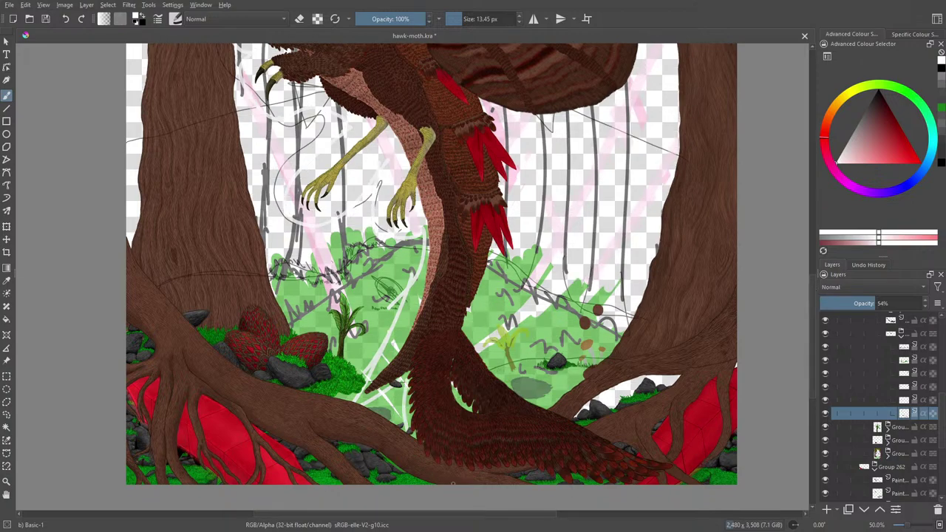
mouse_move(510, 479)
left_mouse_down()
mouse_move(656, 449)
mouse_move(491, 372)
mouse_move(486, 356)
mouse_move(510, 250)
mouse_move(518, 123)
mouse_move(599, 111)
left_mouse_up()
Draw the white outline around the lower wing and the large upper wing, closing it near the head
scroll(625, 323, "up", 5)
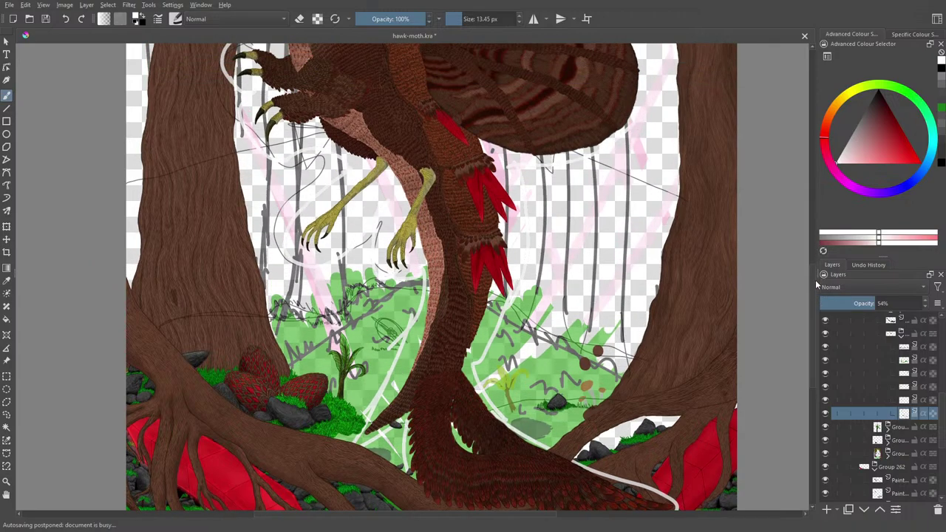
mouse_move(625, 323)
left_mouse_down()
mouse_move(649, 268)
mouse_move(569, 184)
mouse_move(599, 140)
mouse_move(617, 58)
left_mouse_up()
scroll(431, 277, "up", 3)
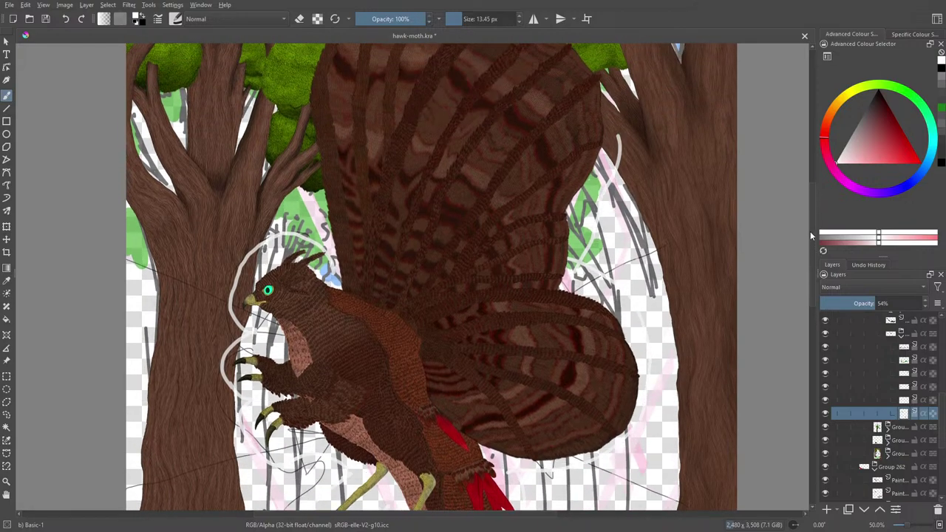
mouse_move(618, 210)
left_mouse_down()
mouse_move(588, 125)
mouse_move(444, 77)
mouse_move(361, 81)
mouse_move(277, 177)
mouse_move(326, 321)
left_mouse_up()
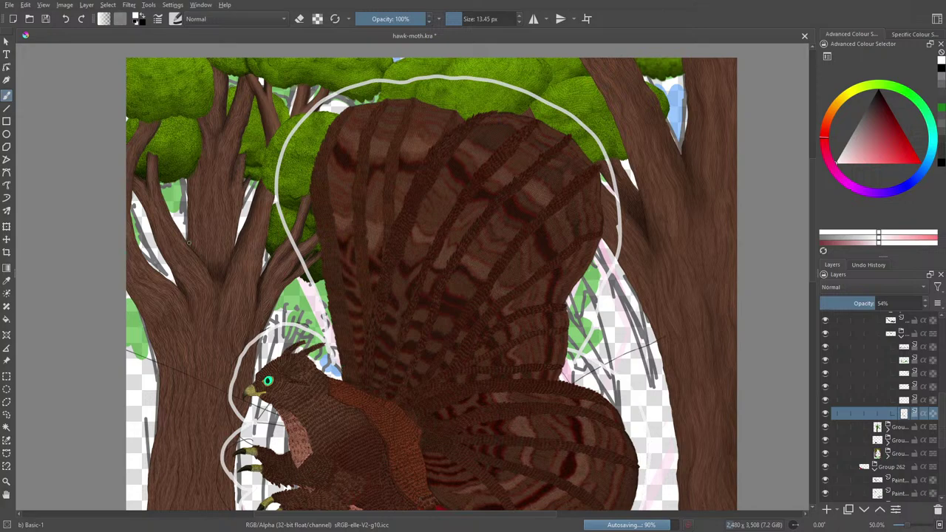
Draw four white arrows from the surrounding trees and foliage pointing at the outline of the wings and head
mouse_move(190, 243)
left_mouse_down()
mouse_move(280, 306)
mouse_move(217, 288)
mouse_move(285, 306)
left_mouse_up()
mouse_move(230, 71)
left_mouse_down()
mouse_move(269, 137)
mouse_move(263, 99)
mouse_move(271, 146)
left_mouse_up()
left_click_drag(566, 81, 590, 94)
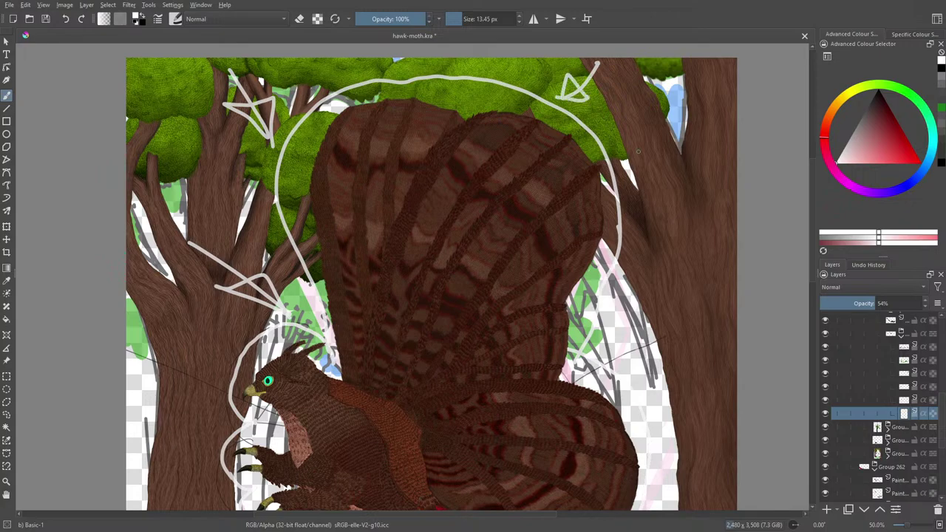
left_click_drag(721, 171, 608, 276)
left_click_drag(639, 233, 606, 275)
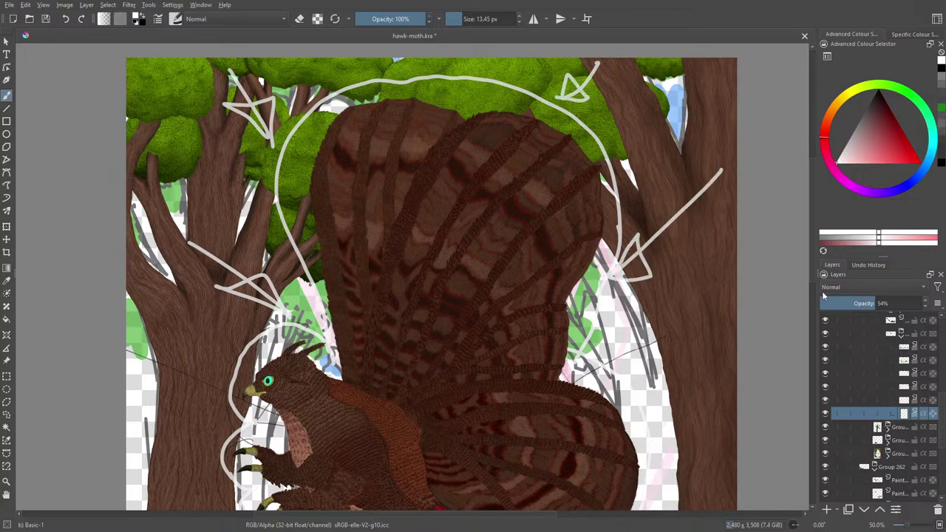
Examine the whole composition with its outline and arrows at 12.5% zoom, and return to the tail and ground area at 66.7%
scroll(803, 311, "down", 10)
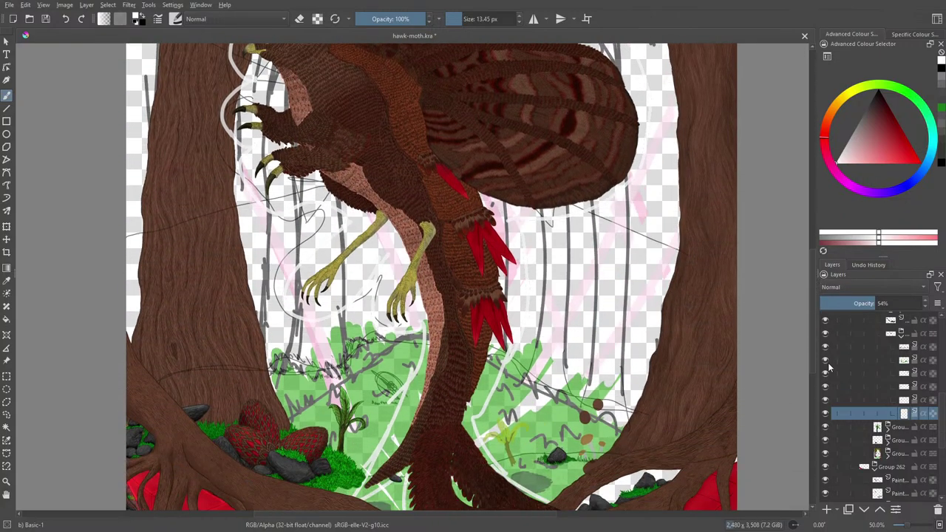
mouse_move(829, 364)
left_mouse_down()
mouse_move(821, 313)
mouse_move(826, 354)
left_mouse_up()
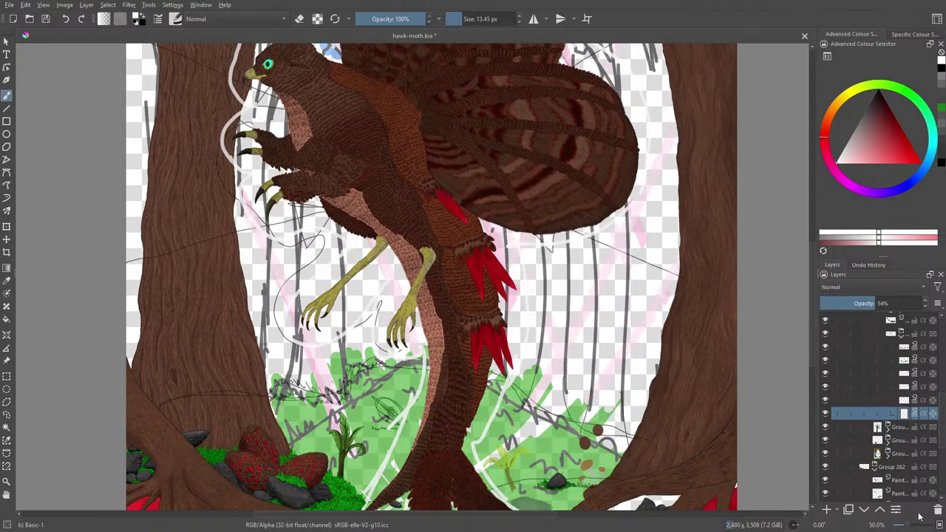
left_click_drag(908, 526, 900, 530)
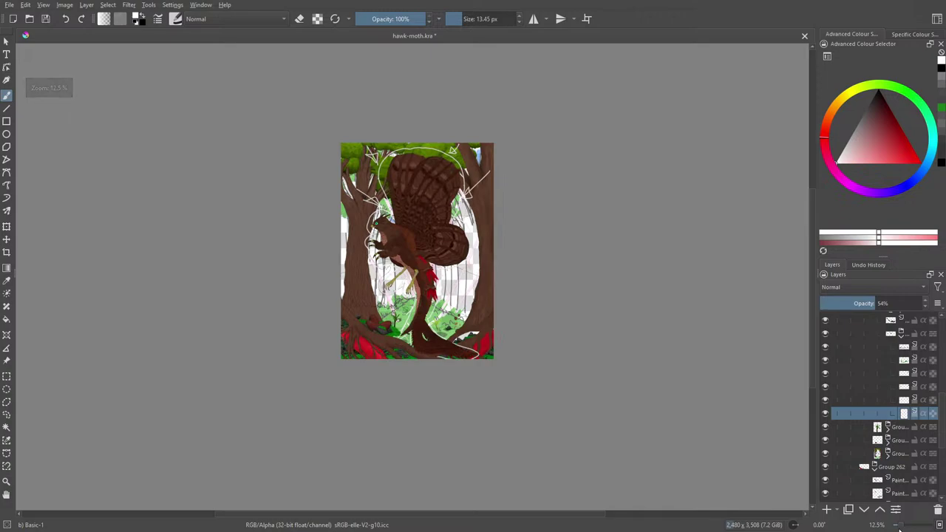
mouse_move(914, 505)
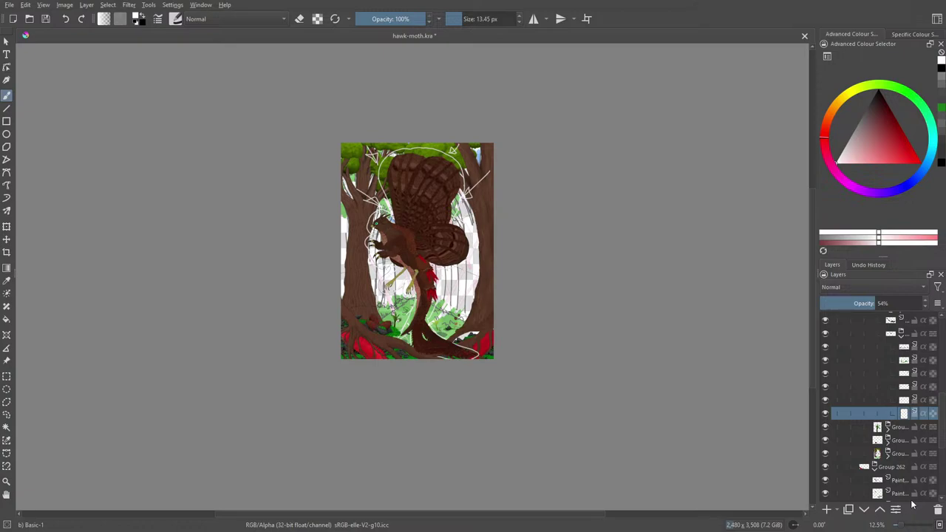
left_click_drag(901, 525, 910, 527)
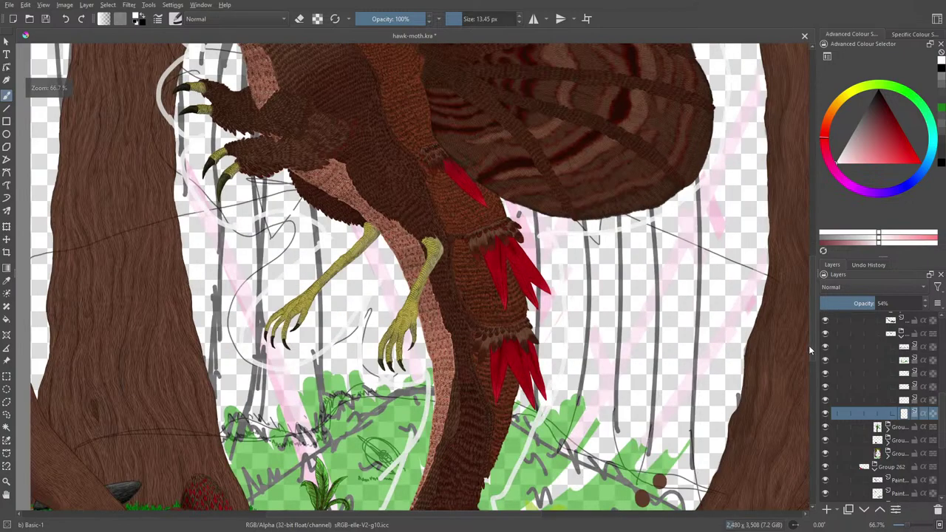
scroll(813, 348, "down", 4)
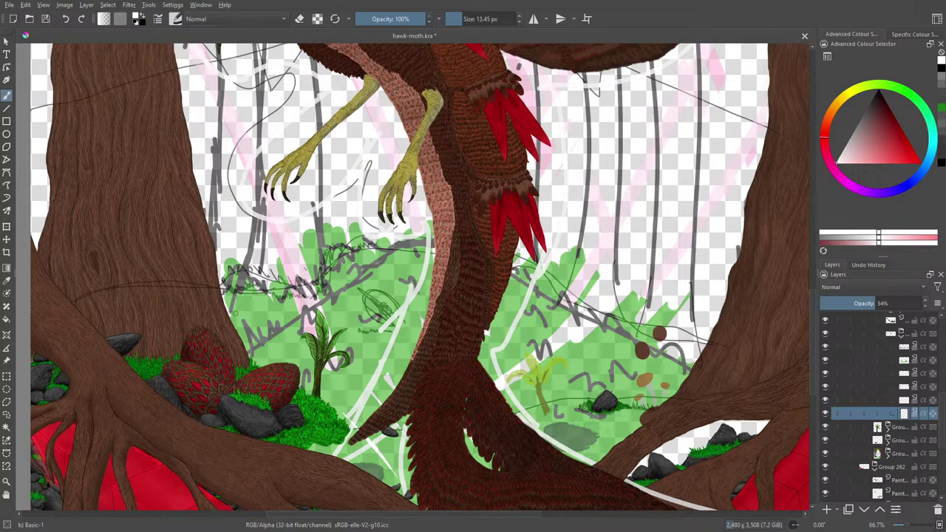
mouse_move(235, 312)
left_mouse_down()
mouse_move(205, 309)
mouse_move(238, 311)
mouse_move(207, 316)
mouse_move(225, 311)
left_mouse_up()
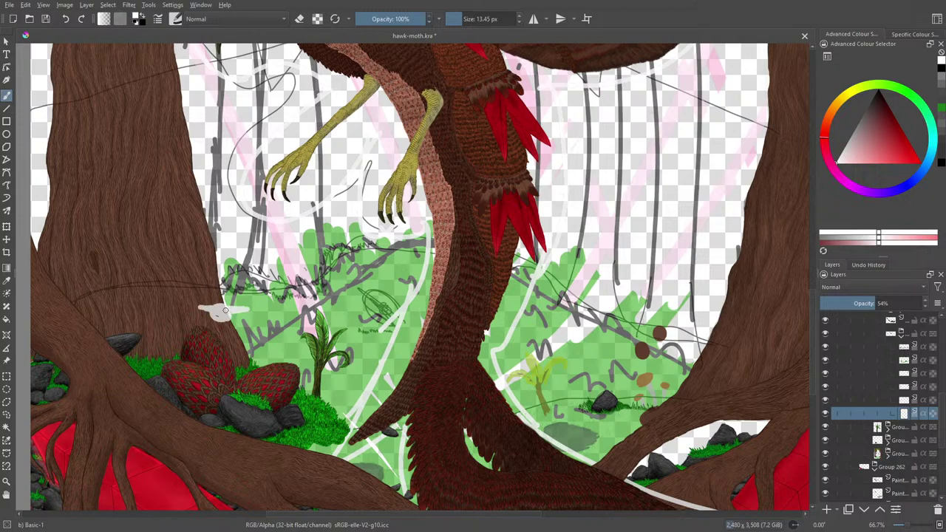
key("e")
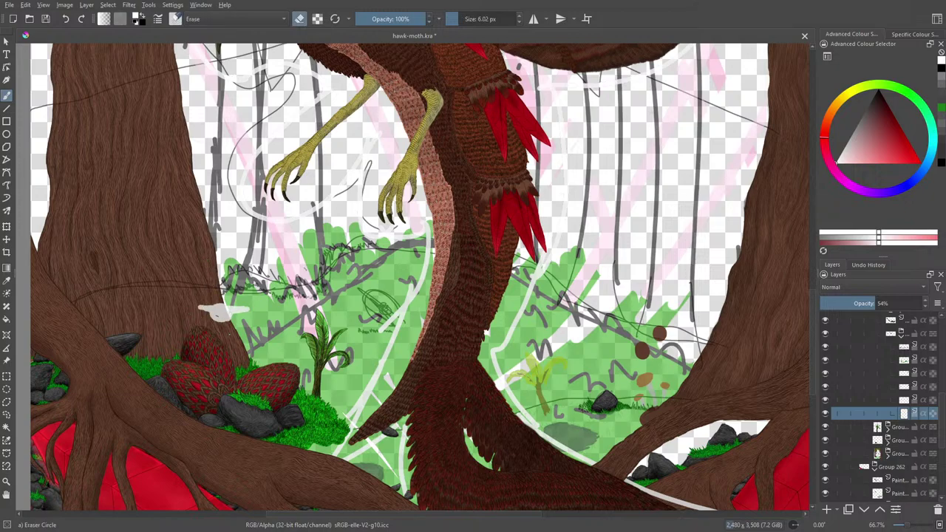
left_click_drag(225, 312, 201, 314)
left_click_drag(456, 19, 461, 18)
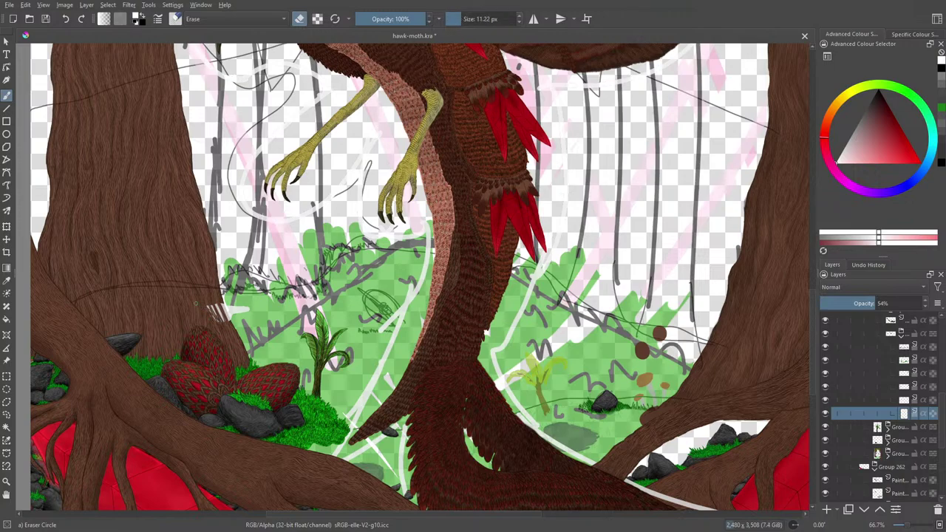
left_click_drag(213, 317, 219, 306)
key("e")
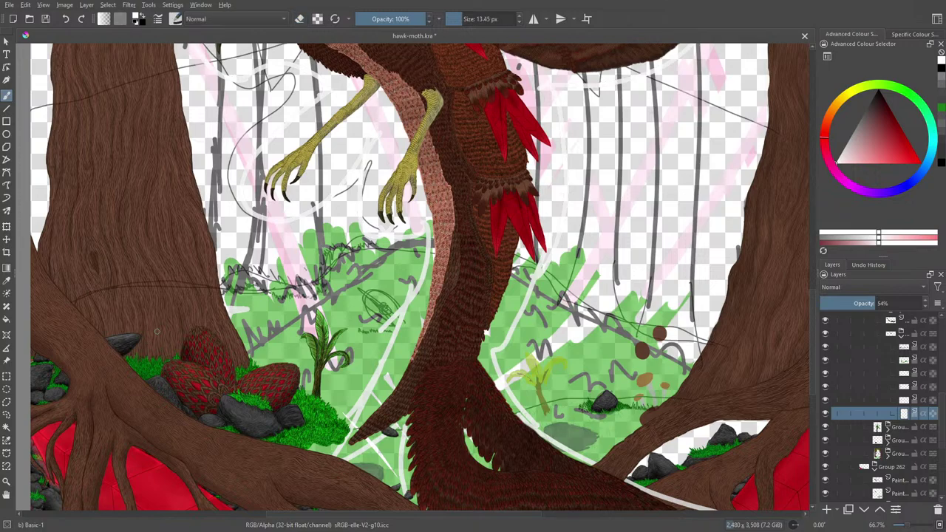
Mark the eggs, fern and stone and grass patches around the roots on both sides of the tail with loose white strokes
mouse_move(239, 405)
left_mouse_down()
mouse_move(198, 399)
mouse_move(194, 372)
mouse_move(224, 373)
mouse_move(219, 381)
mouse_move(235, 386)
mouse_move(210, 381)
mouse_move(211, 399)
mouse_move(206, 380)
mouse_move(230, 410)
mouse_move(218, 391)
mouse_move(151, 367)
mouse_move(266, 394)
mouse_move(348, 369)
mouse_move(310, 373)
mouse_move(348, 368)
left_mouse_up()
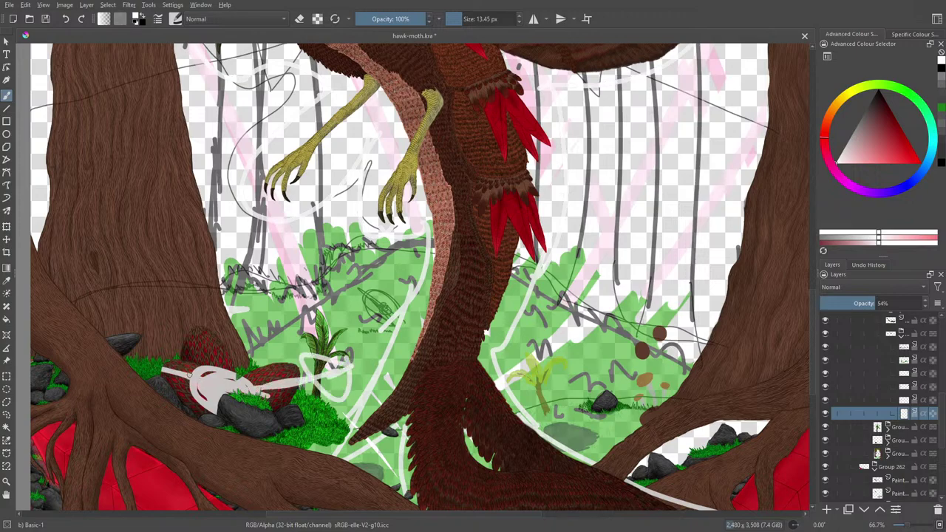
mouse_move(181, 370)
left_mouse_down()
mouse_move(141, 358)
mouse_move(166, 365)
mouse_move(145, 351)
left_mouse_up()
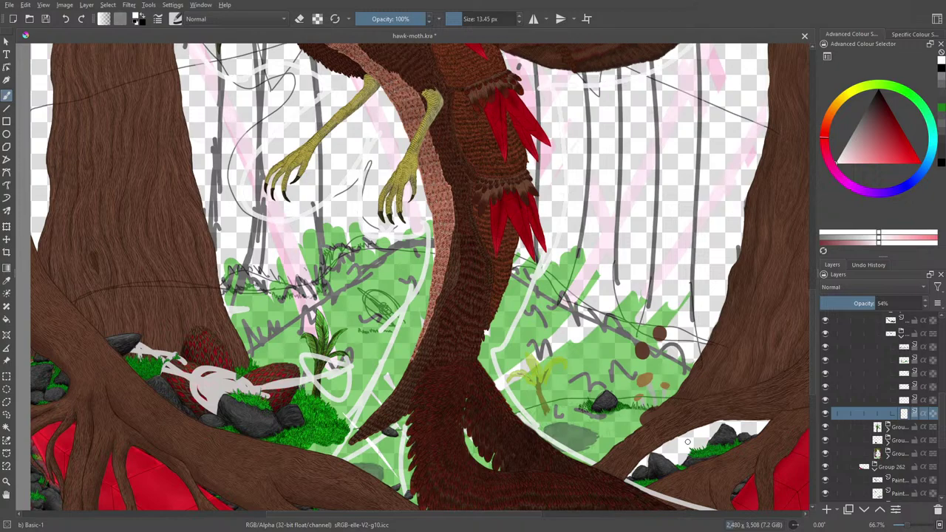
mouse_move(687, 443)
left_mouse_down()
mouse_move(705, 460)
mouse_move(707, 440)
mouse_move(692, 428)
mouse_move(638, 481)
mouse_move(762, 415)
mouse_move(656, 467)
mouse_move(706, 439)
mouse_move(641, 490)
left_mouse_up()
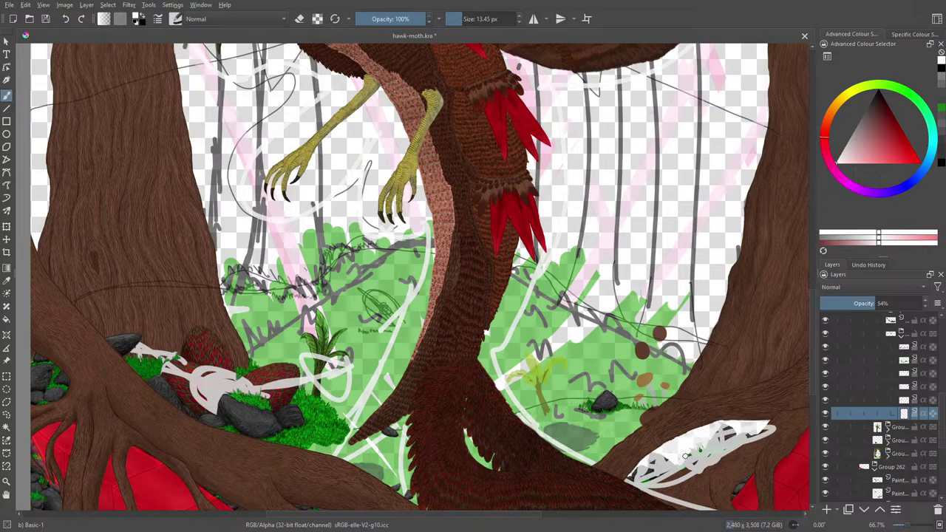
left_click_drag(685, 456, 676, 457)
mouse_move(601, 420)
left_mouse_down()
mouse_move(630, 408)
mouse_move(593, 420)
mouse_move(620, 431)
left_mouse_up()
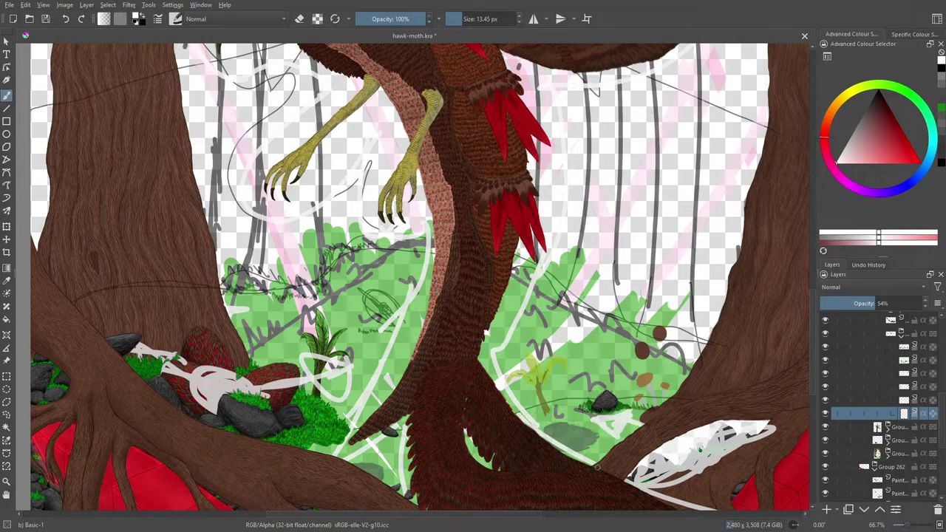
mouse_move(598, 467)
left_mouse_down()
mouse_move(695, 395)
mouse_move(533, 407)
mouse_move(527, 416)
mouse_move(592, 470)
left_mouse_up()
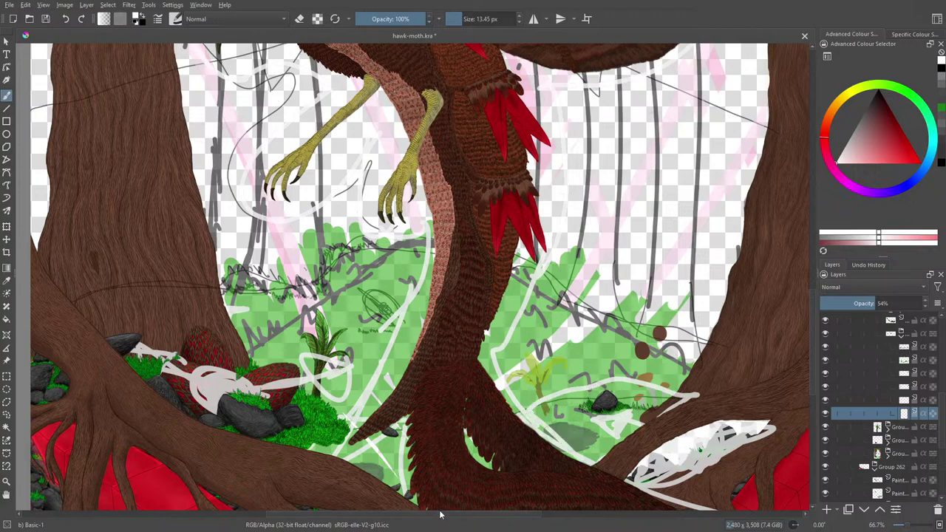
Mark the grass patch below the big root and the red shapes among the lower roots with loose white strokes
scroll(446, 436, "down", 4)
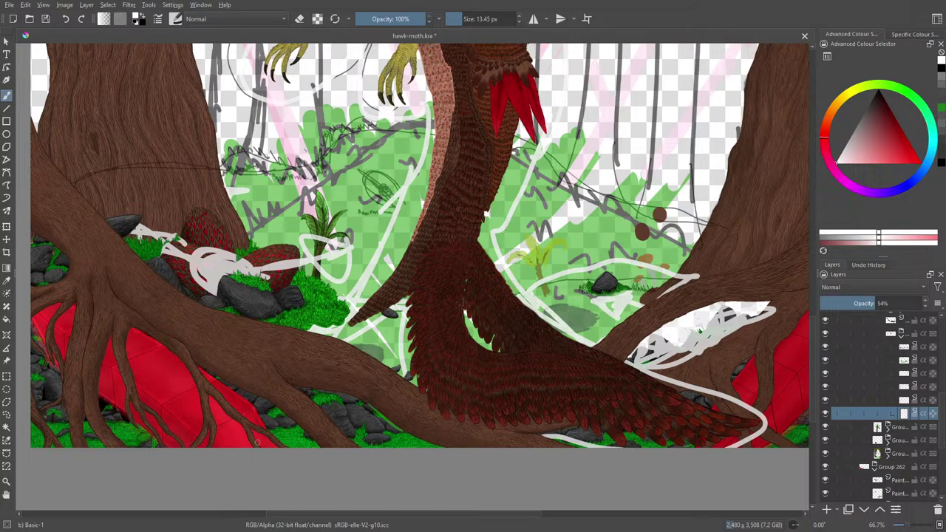
mouse_move(326, 391)
left_mouse_down()
mouse_move(299, 444)
mouse_move(289, 418)
mouse_move(290, 444)
left_mouse_up()
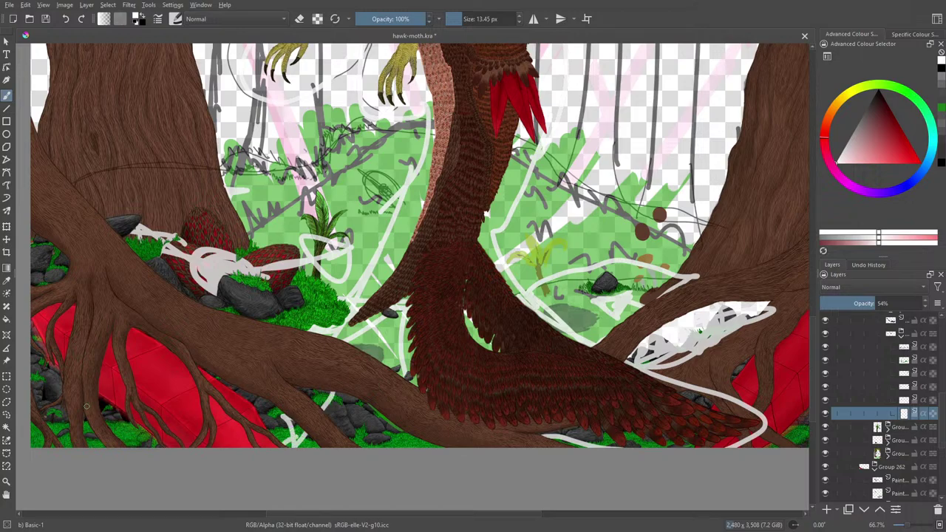
mouse_move(86, 406)
left_mouse_down()
mouse_move(162, 409)
mouse_move(133, 397)
mouse_move(212, 412)
mouse_move(183, 429)
left_mouse_up()
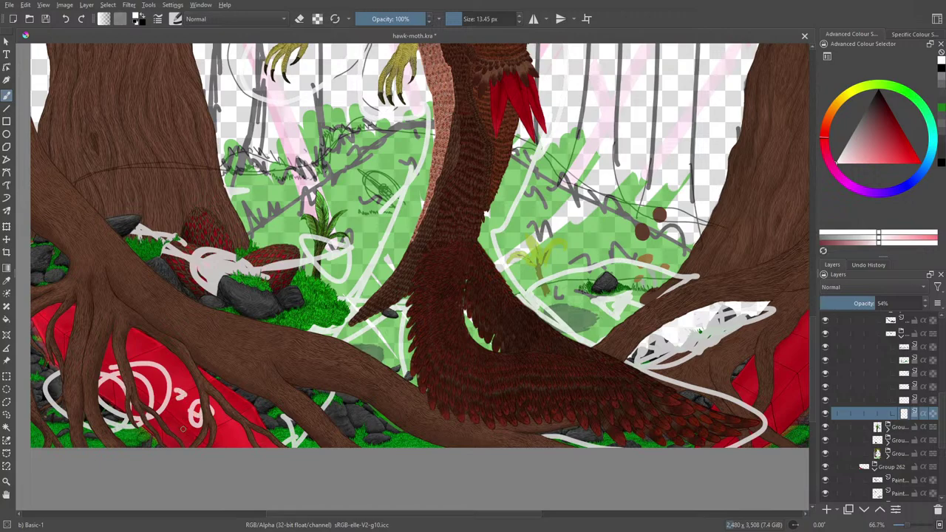
Erase the white strokes along the bottom roots, the tail tip and the stone patch with a 122.40 px eraser
key("e")
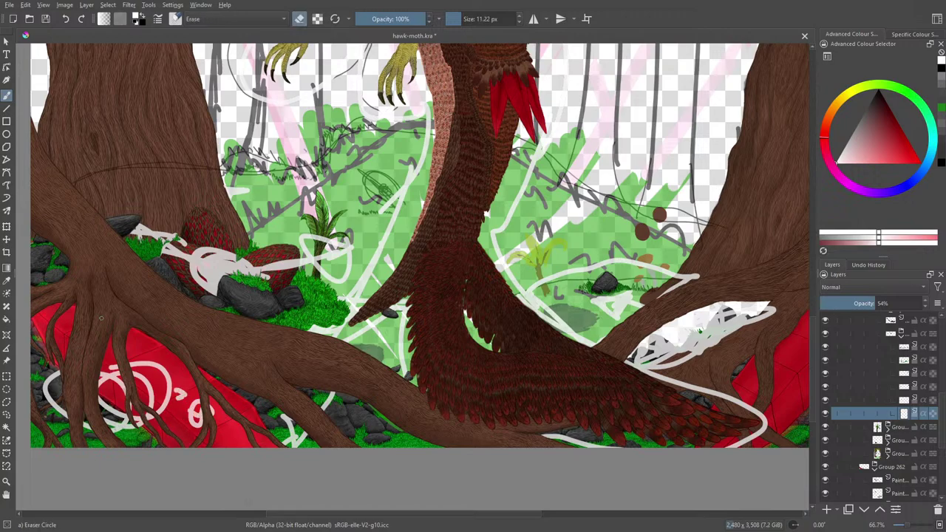
left_click_drag(465, 19, 480, 20)
mouse_move(55, 387)
left_mouse_down()
mouse_move(104, 428)
mouse_move(162, 365)
mouse_move(187, 436)
mouse_move(211, 418)
mouse_move(217, 383)
mouse_move(305, 463)
mouse_move(329, 433)
mouse_move(319, 408)
mouse_move(715, 345)
mouse_move(633, 361)
left_mouse_up()
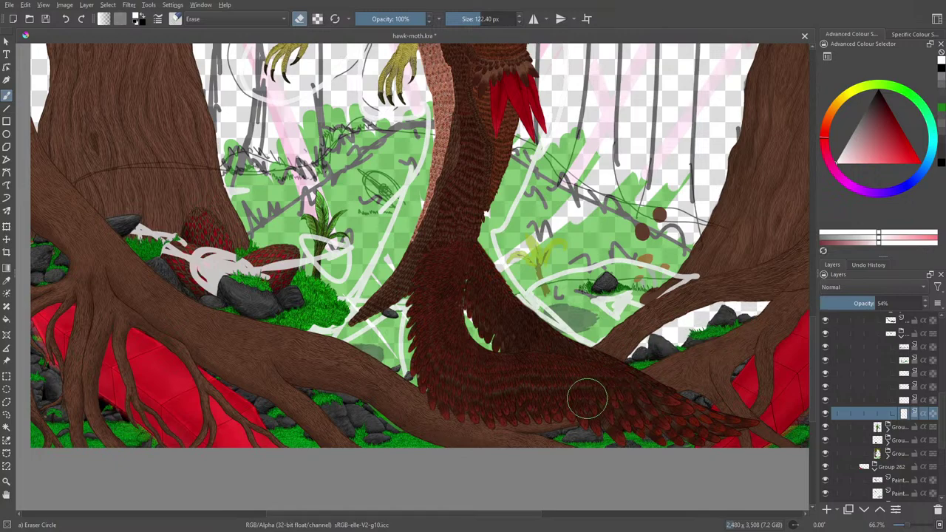
Hide the planning sketch layer to compare the tail and ground area without it, and show it again
left_click_drag(815, 363, 820, 340)
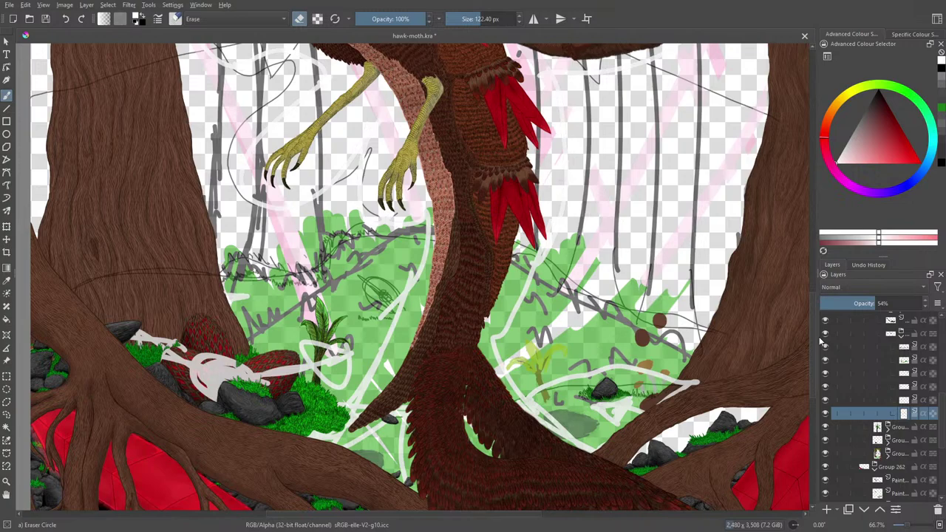
left_click(827, 415)
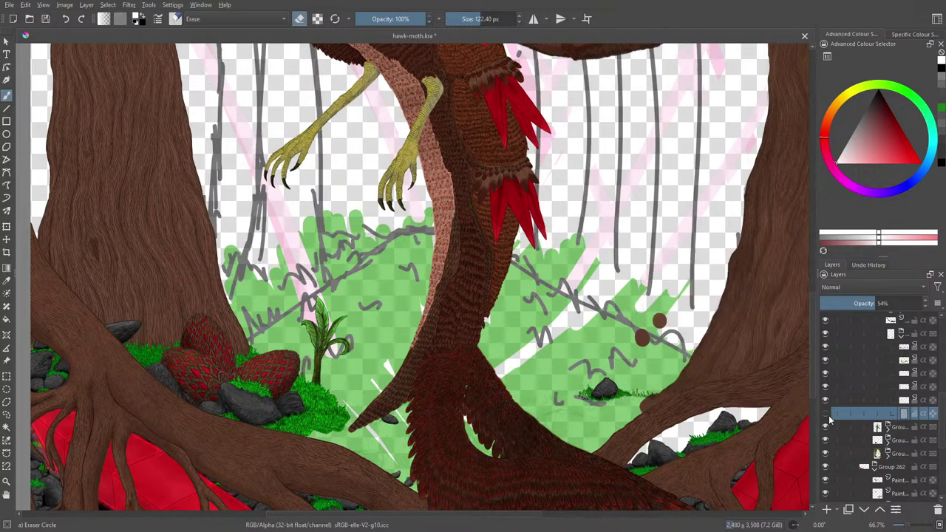
left_click(828, 415)
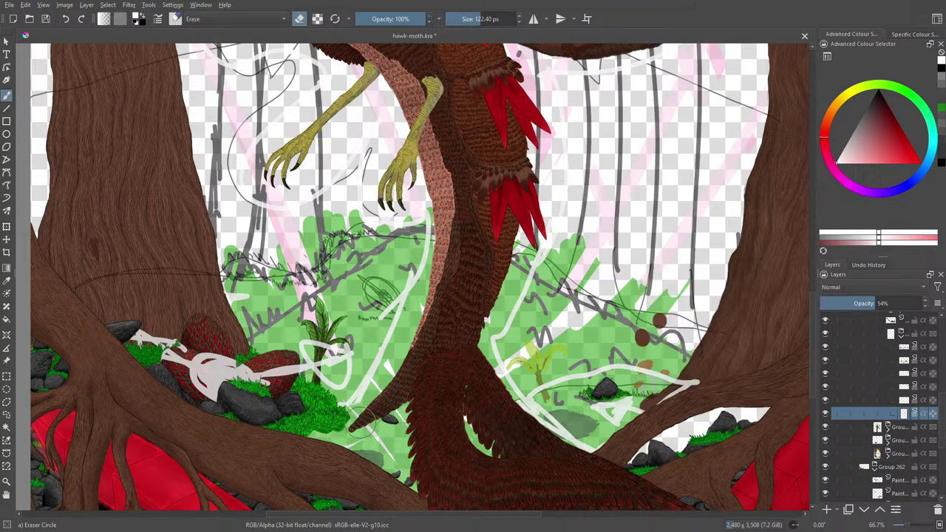
mouse_move(366, 375)
left_mouse_down()
mouse_move(365, 389)
mouse_move(391, 368)
mouse_move(372, 398)
mouse_move(399, 288)
left_mouse_up()
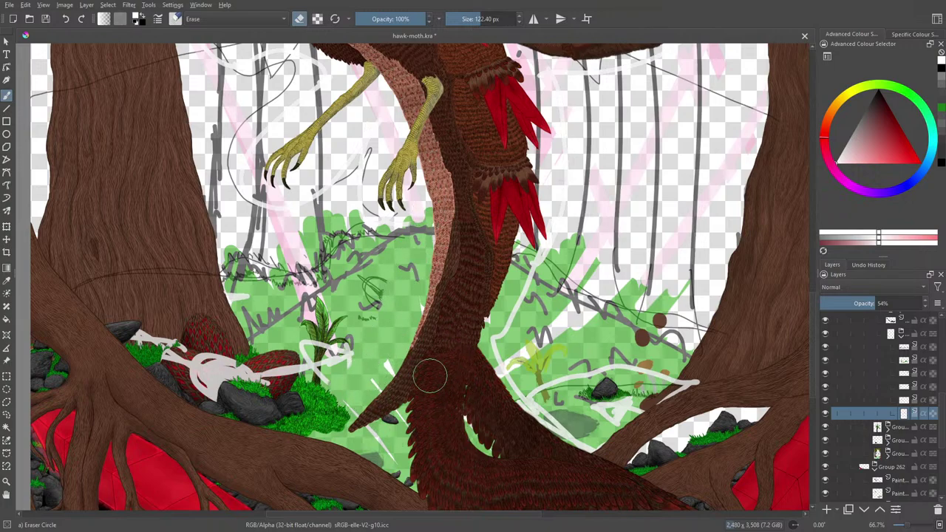
mouse_move(382, 334)
left_mouse_down()
mouse_move(298, 368)
mouse_move(294, 299)
left_mouse_up()
mouse_move(233, 282)
left_mouse_down()
mouse_move(290, 409)
mouse_move(194, 374)
mouse_move(44, 294)
mouse_move(194, 380)
left_mouse_up()
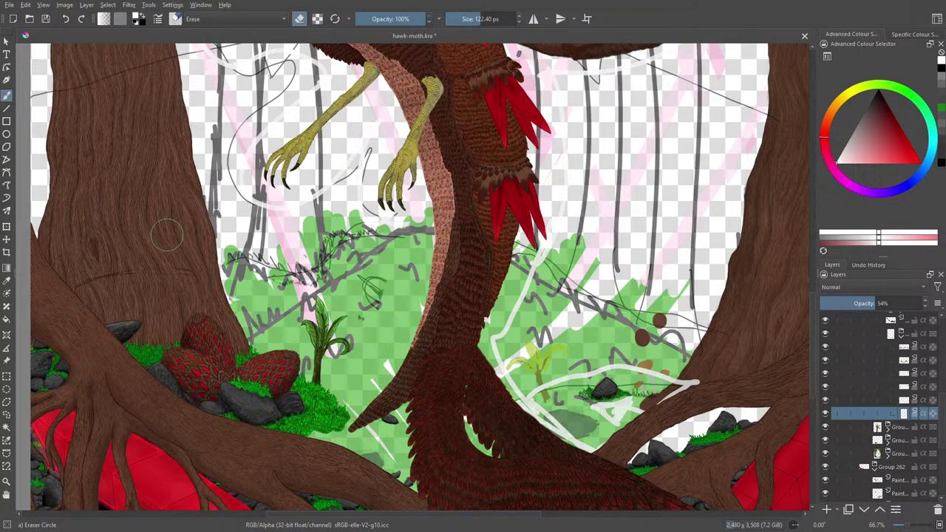
mouse_move(232, 262)
left_mouse_down()
mouse_move(360, 283)
mouse_move(311, 270)
mouse_move(428, 269)
mouse_move(418, 178)
mouse_move(520, 329)
mouse_move(495, 368)
mouse_move(545, 445)
left_mouse_up()
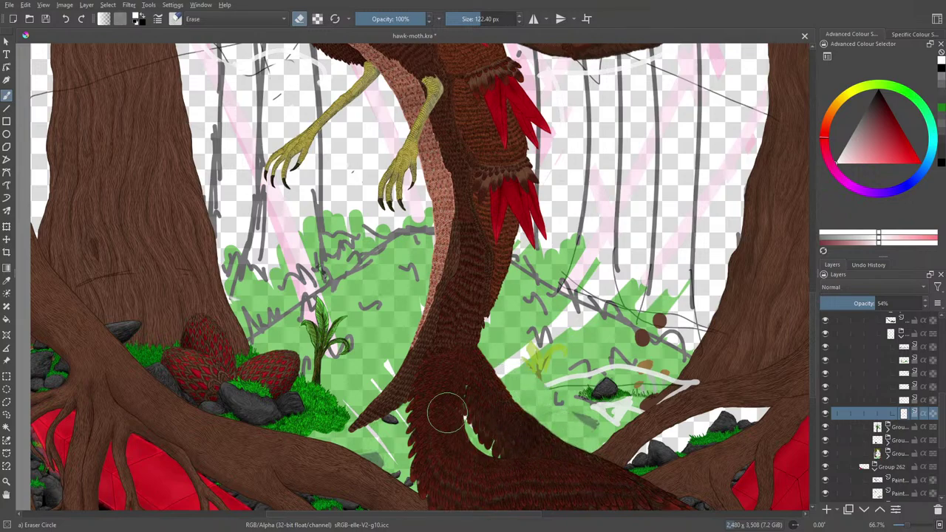
key("ctrl+z")
key("ctrl+z")
key("ctrl+z")
key("ctrl+z")
key("ctrl+z")
key("ctrl+z")
key("ctrl+z")
key("ctrl+z")
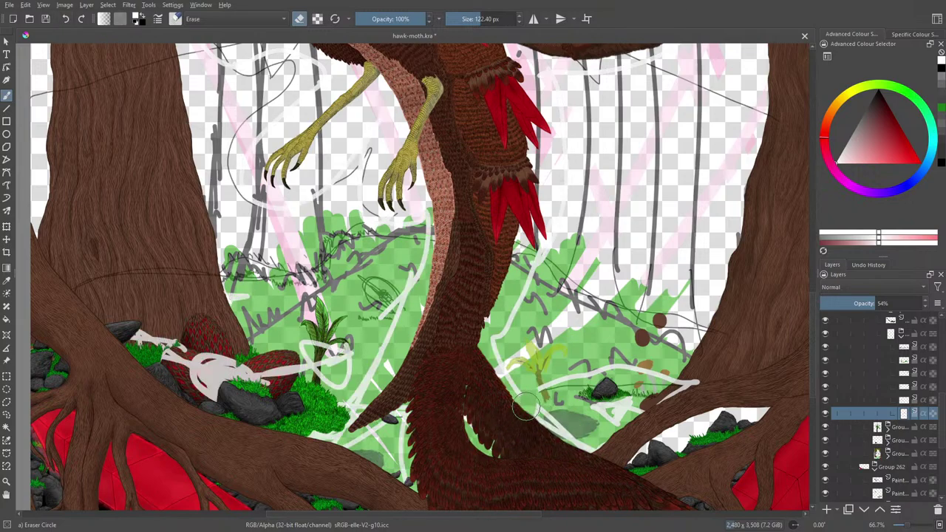
left_click_drag(527, 406, 528, 417)
mouse_move(542, 473)
left_mouse_down()
mouse_move(566, 456)
mouse_move(583, 460)
left_mouse_up()
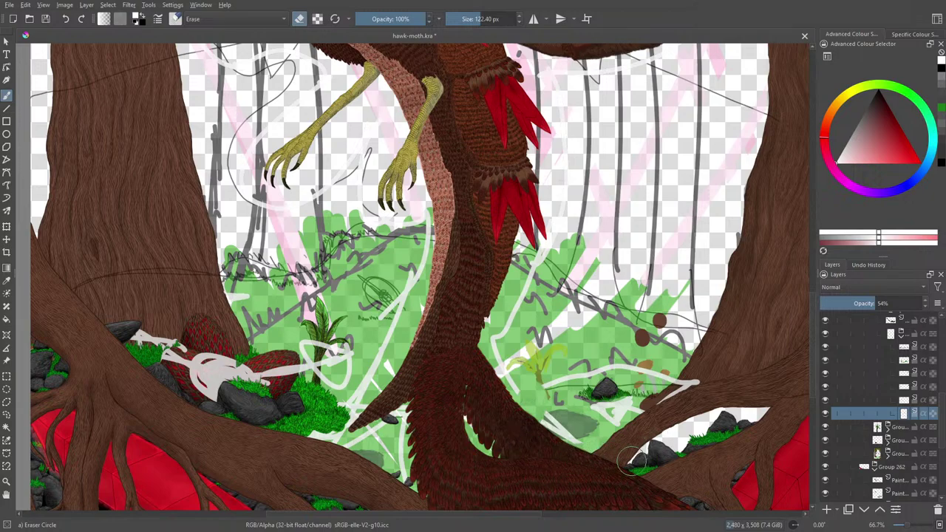
mouse_move(677, 397)
left_mouse_down()
mouse_move(650, 407)
mouse_move(646, 388)
mouse_move(628, 407)
mouse_move(598, 404)
mouse_move(619, 402)
mouse_move(647, 368)
mouse_move(508, 384)
mouse_move(502, 363)
left_mouse_up()
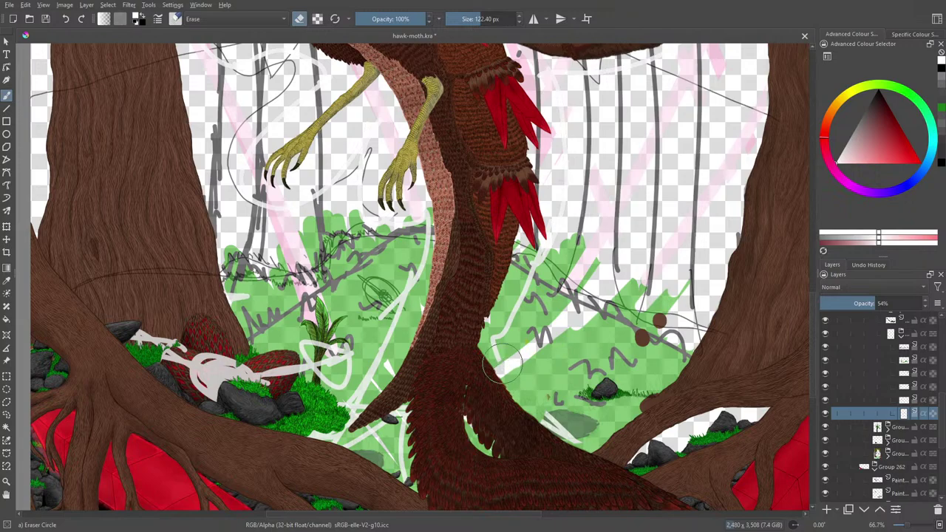
left_click(66, 19)
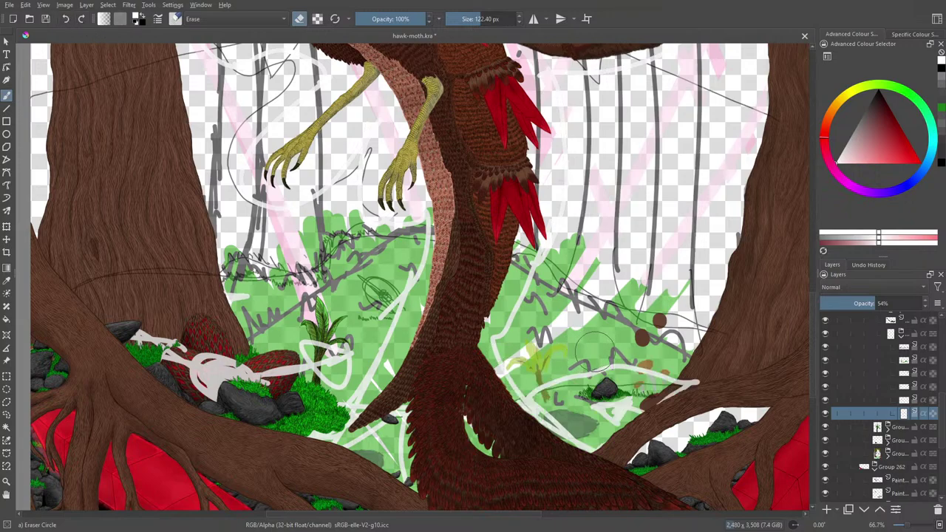
Erase the white outline and thin planning lines on both sides of the tail and around the hanging legs
mouse_move(651, 434)
left_mouse_down()
mouse_move(664, 388)
mouse_move(584, 377)
mouse_move(506, 414)
mouse_move(477, 356)
mouse_move(544, 266)
left_mouse_up()
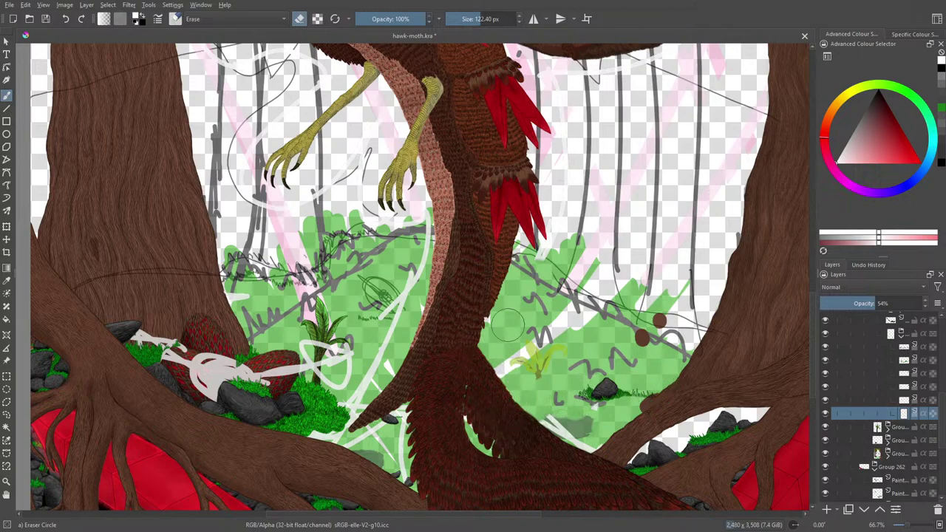
mouse_move(498, 152)
left_mouse_down()
mouse_move(439, 250)
mouse_move(387, 303)
mouse_move(350, 427)
mouse_move(327, 443)
mouse_move(422, 375)
mouse_move(406, 444)
mouse_move(420, 364)
mouse_move(452, 375)
mouse_move(474, 442)
mouse_move(551, 458)
mouse_move(551, 427)
mouse_move(590, 458)
left_mouse_up()
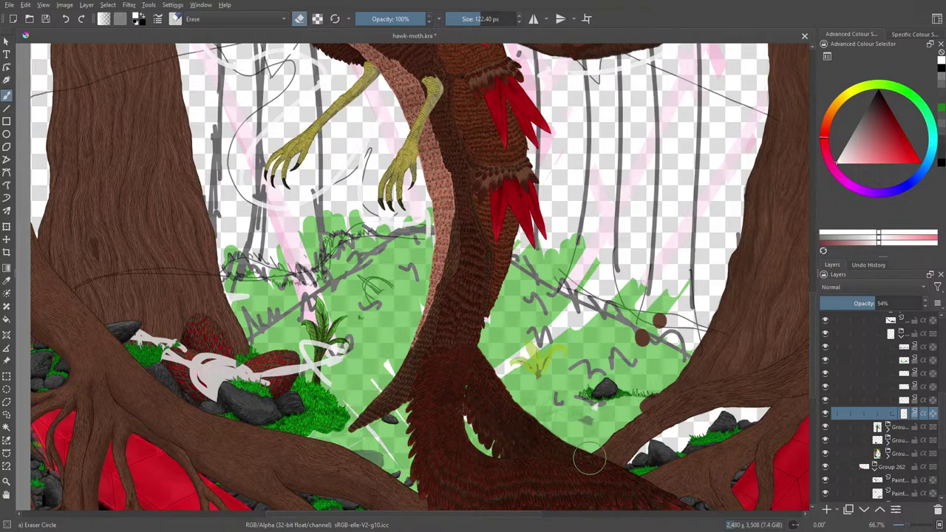
scroll(814, 326, "up", 4)
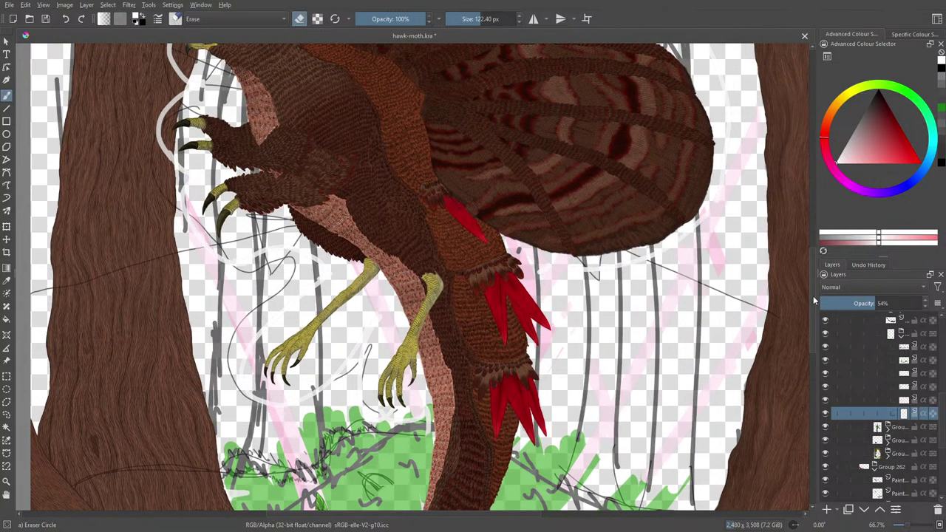
mouse_move(417, 465)
left_mouse_down()
mouse_move(349, 402)
mouse_move(344, 423)
mouse_move(361, 418)
mouse_move(320, 435)
mouse_move(347, 401)
mouse_move(302, 417)
mouse_move(224, 484)
mouse_move(58, 504)
mouse_move(251, 442)
mouse_move(275, 384)
mouse_move(290, 403)
mouse_move(294, 446)
mouse_move(232, 367)
mouse_move(124, 335)
mouse_move(70, 444)
mouse_move(80, 484)
mouse_move(102, 489)
mouse_move(130, 283)
mouse_move(237, 275)
mouse_move(142, 173)
mouse_move(277, 285)
mouse_move(274, 331)
mouse_move(309, 325)
mouse_move(311, 303)
mouse_move(383, 392)
mouse_move(252, 198)
mouse_move(163, 216)
mouse_move(83, 279)
mouse_move(136, 248)
mouse_move(60, 303)
mouse_move(215, 173)
mouse_move(144, 160)
mouse_move(167, 164)
mouse_move(163, 142)
mouse_move(190, 105)
mouse_move(153, 157)
mouse_move(158, 136)
mouse_move(170, 178)
left_mouse_up()
Erase the white outline around the head and the arrow and thin line crossing the nearby tree trunk
scroll(798, 314, "up", 5)
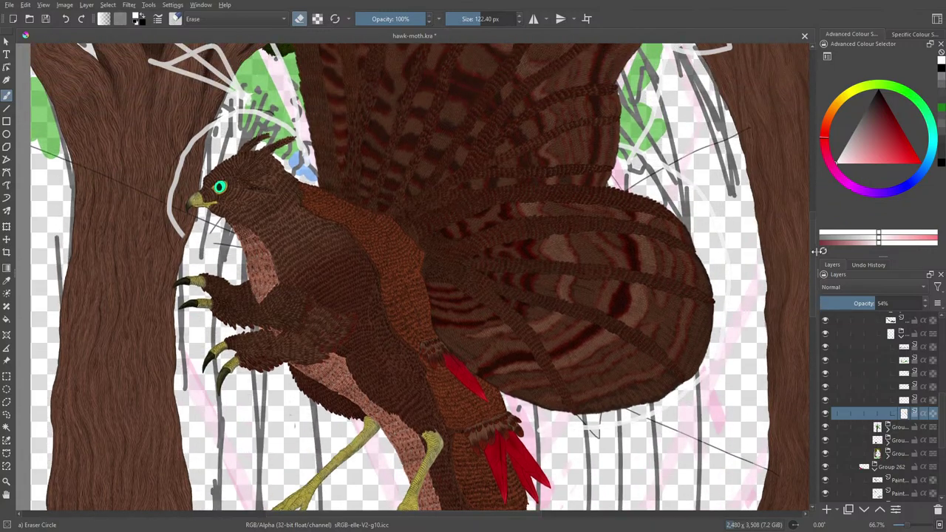
mouse_move(196, 242)
left_mouse_down()
mouse_move(214, 133)
mouse_move(304, 142)
mouse_move(204, 137)
mouse_move(288, 122)
mouse_move(266, 63)
mouse_move(275, 105)
mouse_move(152, 59)
left_mouse_up()
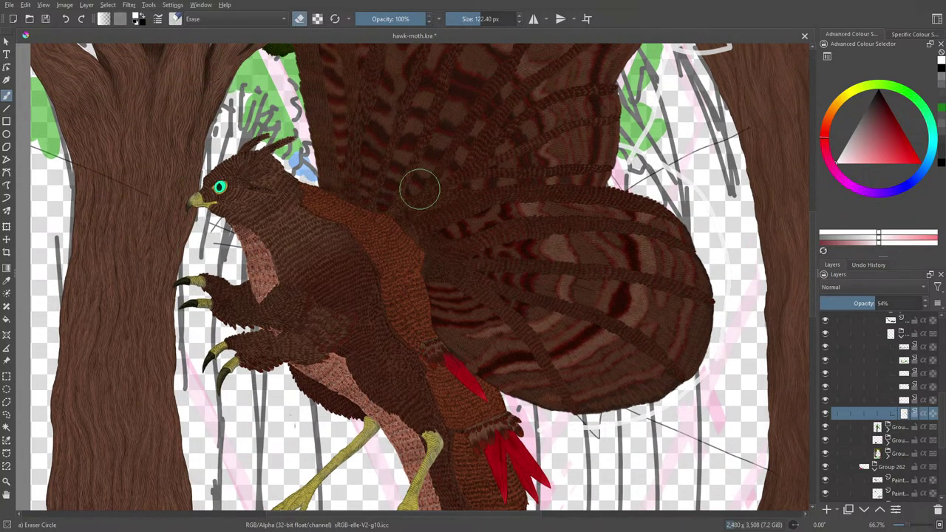
scroll(812, 244, "up", 2)
scroll(811, 244, "up", 2)
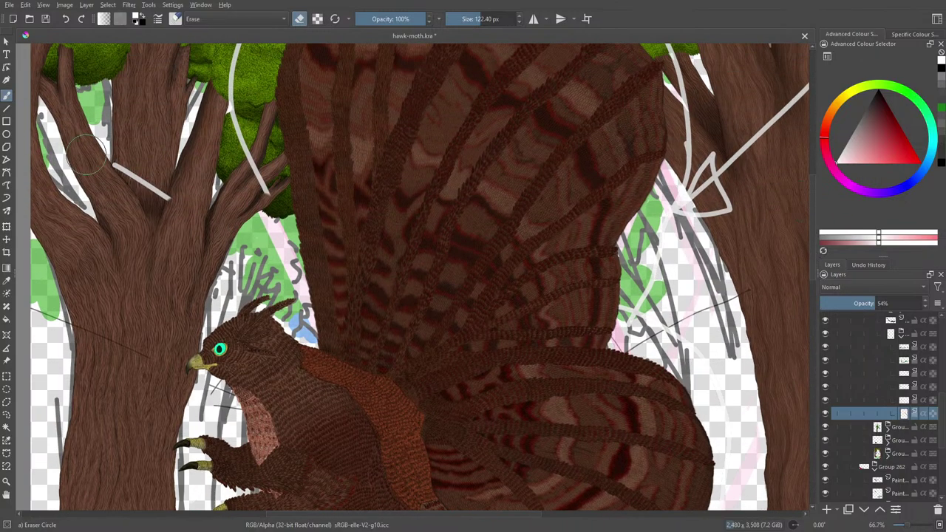
left_click_drag(89, 153, 126, 177)
mouse_move(142, 343)
left_mouse_down()
mouse_move(169, 375)
mouse_move(228, 384)
mouse_move(226, 402)
mouse_move(95, 290)
mouse_move(301, 370)
left_mouse_up()
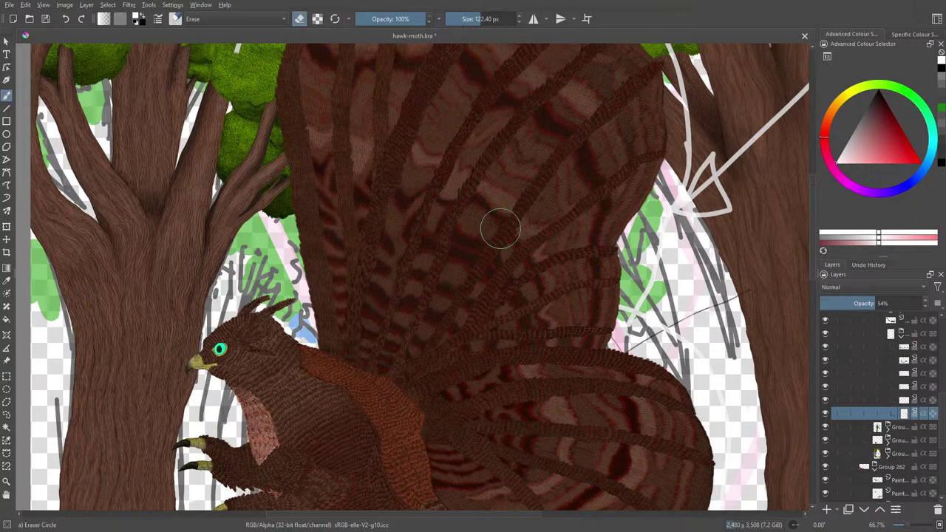
Erase the white arc over the upper wing together with the arrows pointing at it and the strokes beside it
scroll(813, 222, "up", 3)
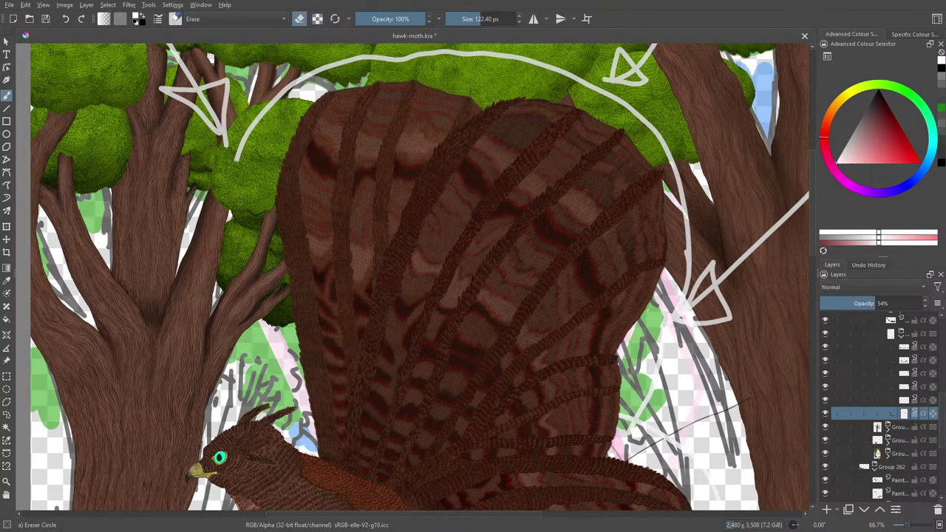
mouse_move(185, 59)
left_mouse_down()
mouse_move(159, 85)
mouse_move(190, 127)
mouse_move(221, 103)
mouse_move(227, 122)
mouse_move(558, 77)
mouse_move(691, 216)
mouse_move(552, 109)
mouse_move(347, 104)
mouse_move(706, 255)
mouse_move(595, 394)
mouse_move(707, 260)
mouse_move(659, 326)
mouse_move(691, 221)
mouse_move(681, 322)
mouse_move(799, 195)
mouse_move(670, 356)
mouse_move(741, 281)
mouse_move(687, 309)
mouse_move(593, 126)
mouse_move(662, 83)
left_mouse_up()
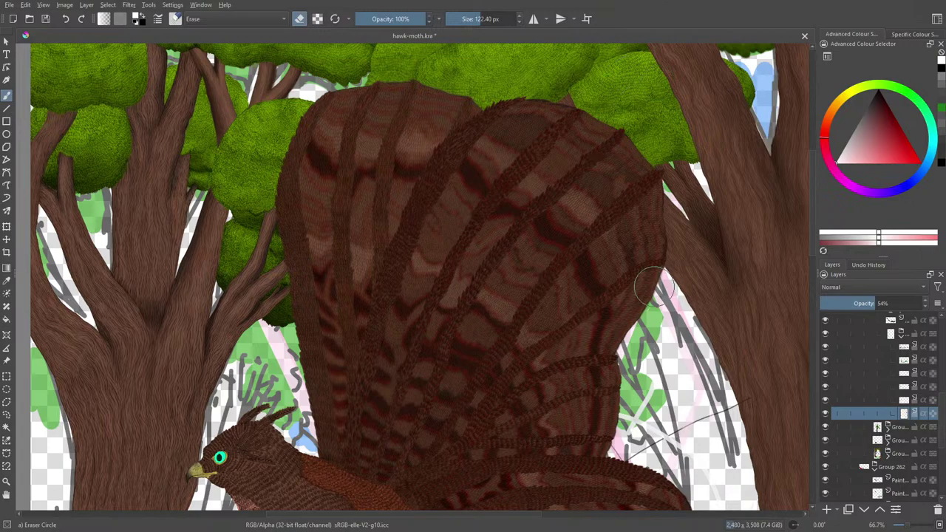
mouse_move(629, 425)
left_mouse_down()
mouse_move(650, 402)
mouse_move(695, 452)
mouse_move(669, 427)
left_mouse_up()
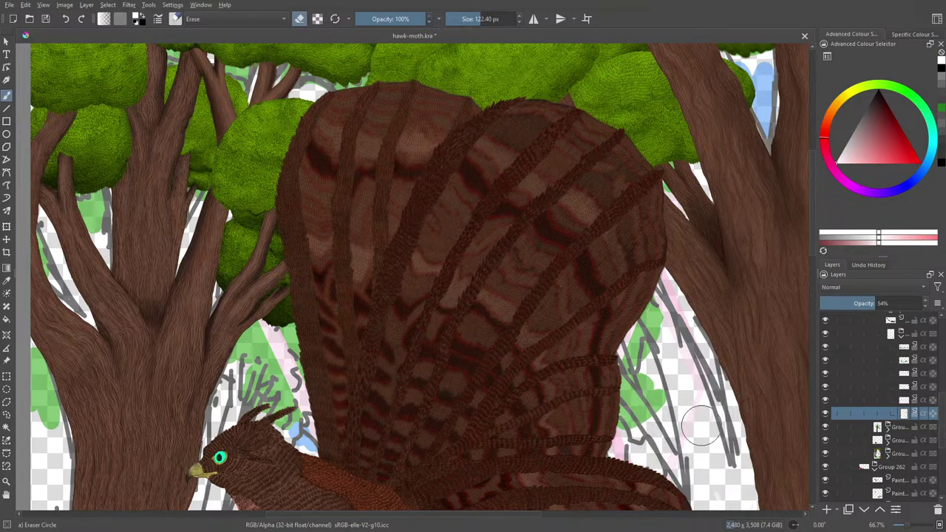
Erase the remaining white outline and thin lines beside and beneath the lower wing, down to the green undergrowth
scroll(794, 249, "down", 4)
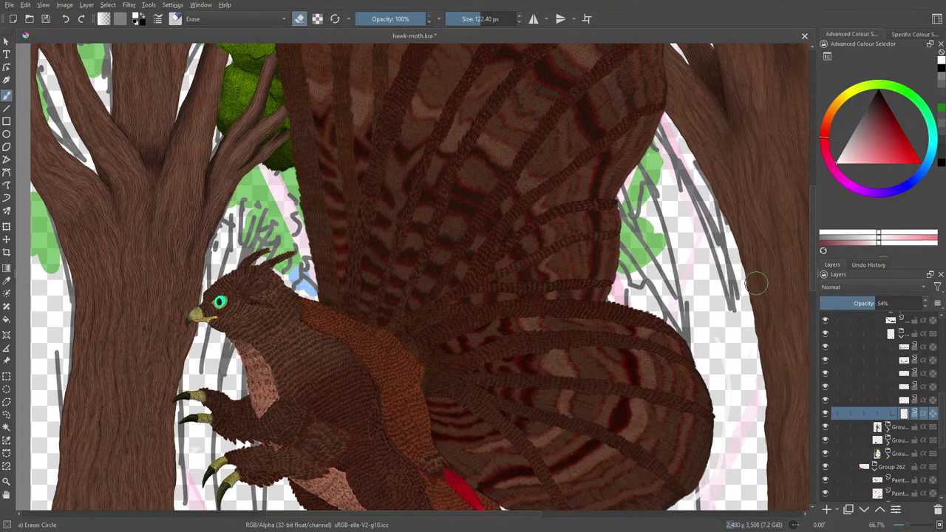
scroll(806, 258, "down", 4)
mouse_move(708, 176)
left_mouse_down()
mouse_move(676, 359)
mouse_move(554, 369)
mouse_move(662, 344)
mouse_move(493, 343)
mouse_move(532, 356)
mouse_move(690, 350)
mouse_move(664, 367)
mouse_move(754, 406)
left_mouse_up()
scroll(811, 251, "down", 4)
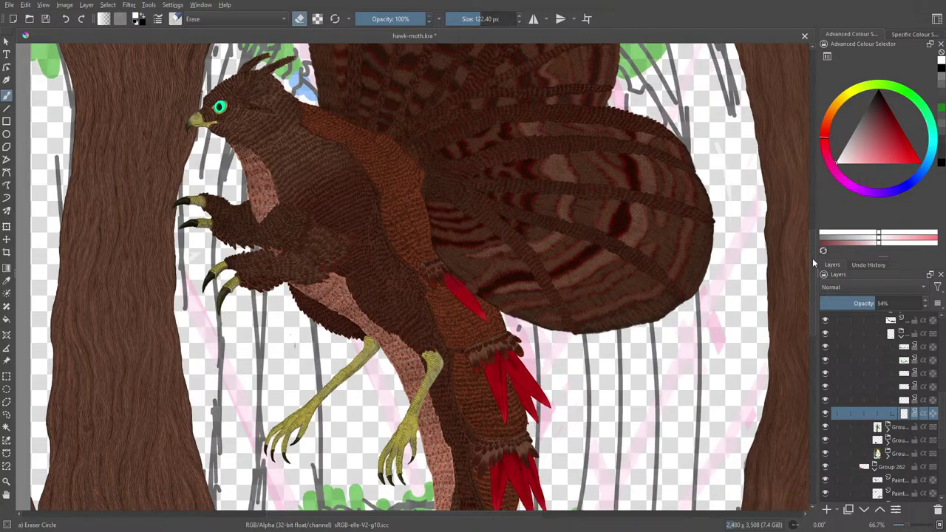
mouse_move(558, 387)
left_mouse_down()
mouse_move(574, 406)
mouse_move(674, 410)
mouse_move(674, 422)
mouse_move(647, 425)
mouse_move(717, 460)
left_mouse_up()
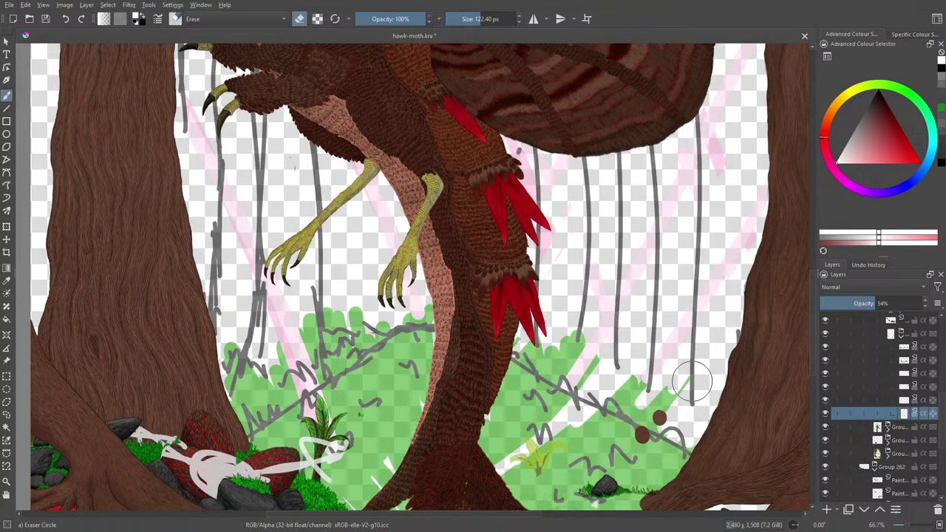
Switch back to the Basic-1 brush preset and save the hawk-moth illustration
key("slash")
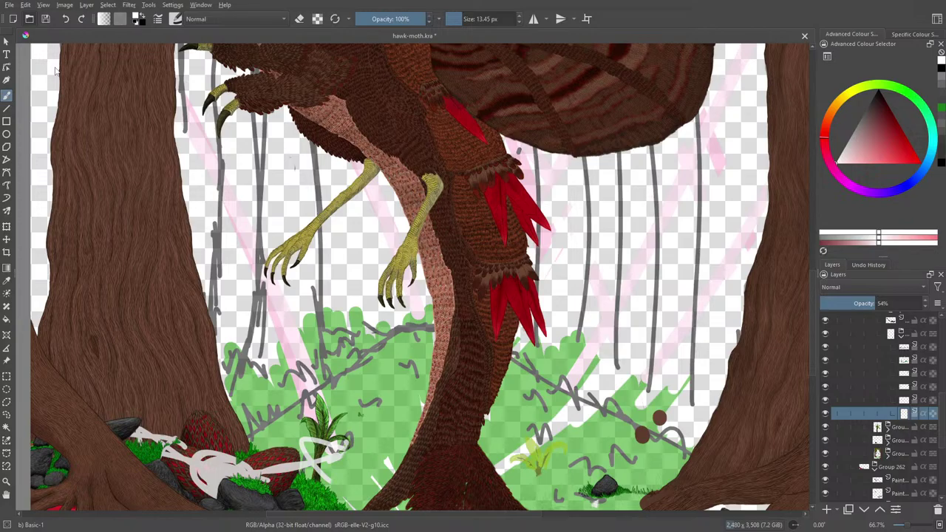
key("ctrl+o")
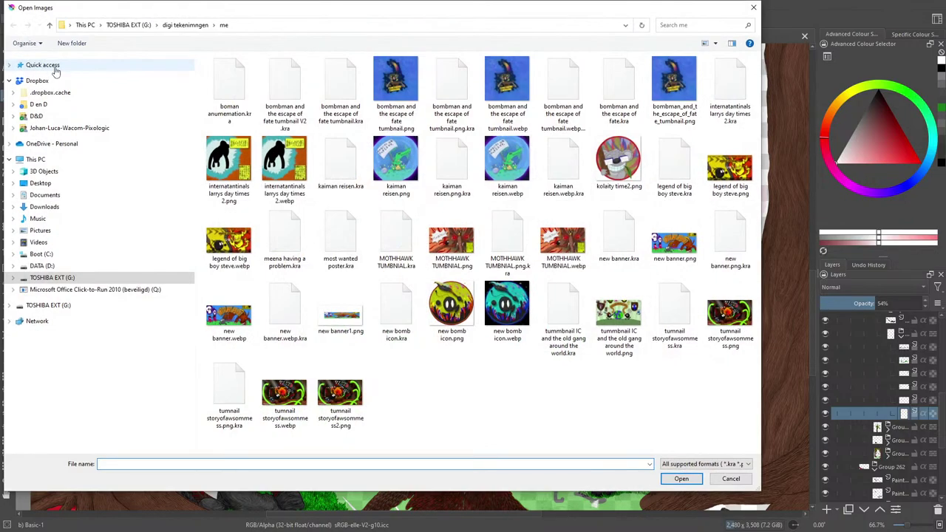
left_click(723, 479)
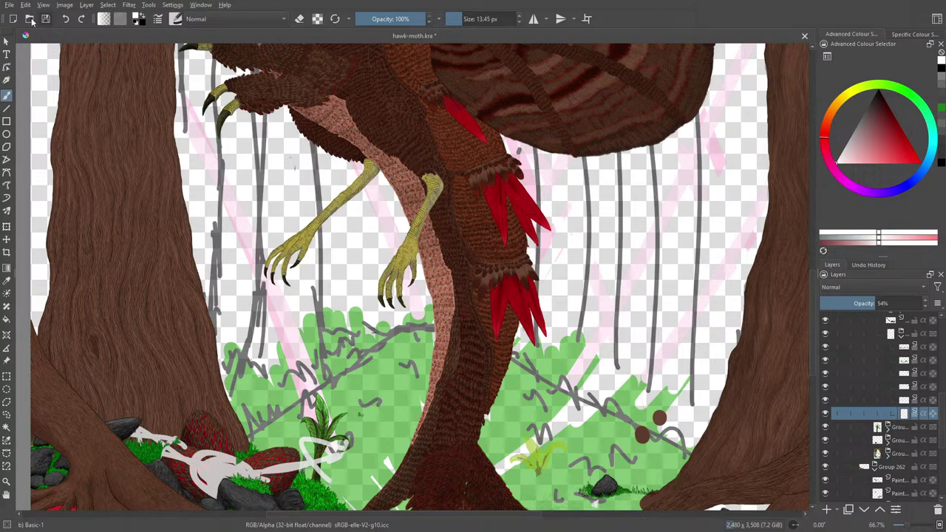
key("ctrl+s")
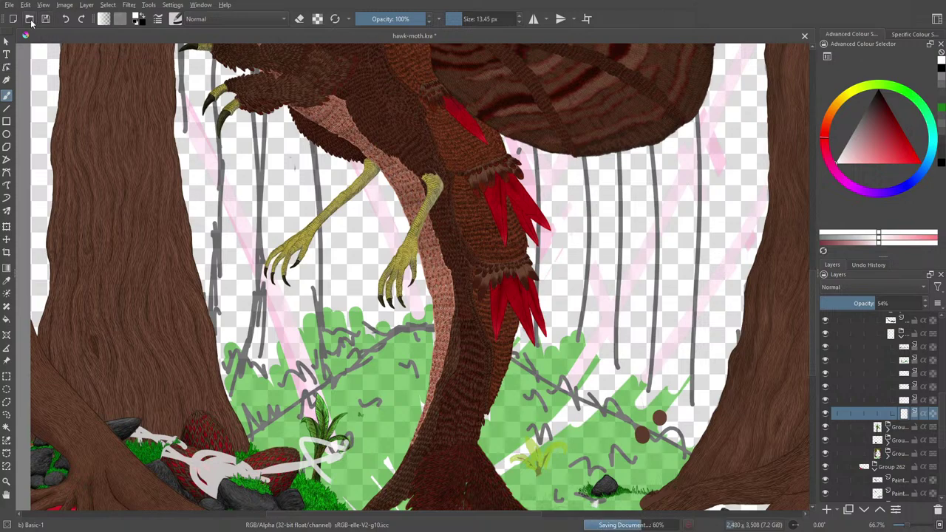
Open king jakkatoppa encounter of the flame bearer.png from New folder inside the digi tekenimngen folder
left_click(30, 21)
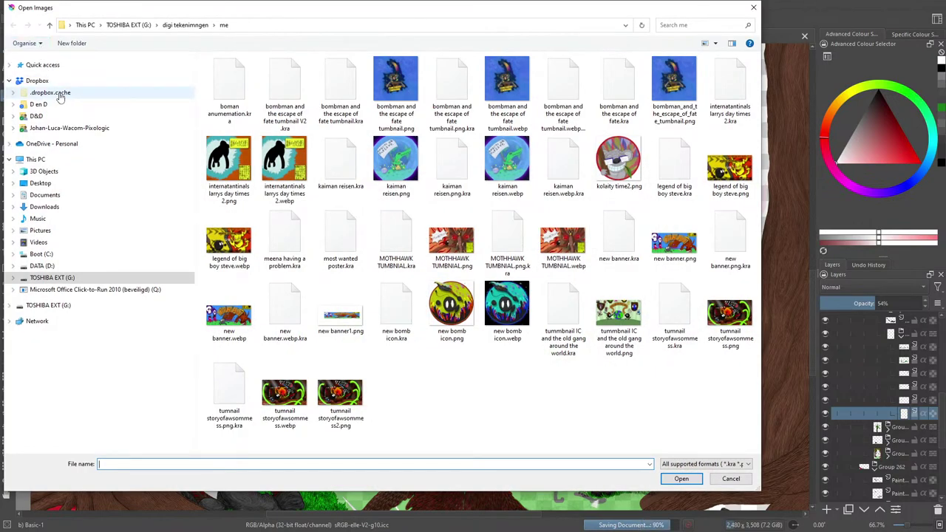
left_click(175, 25)
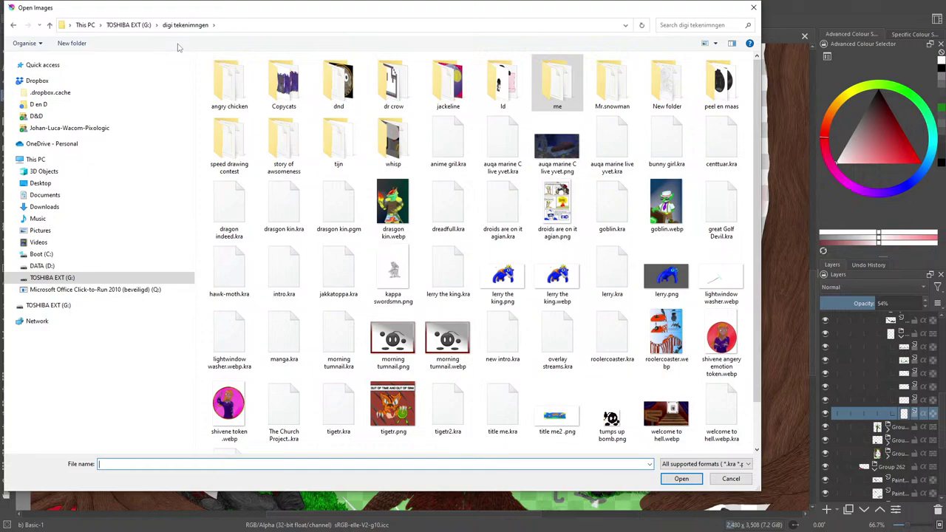
double_click(660, 85)
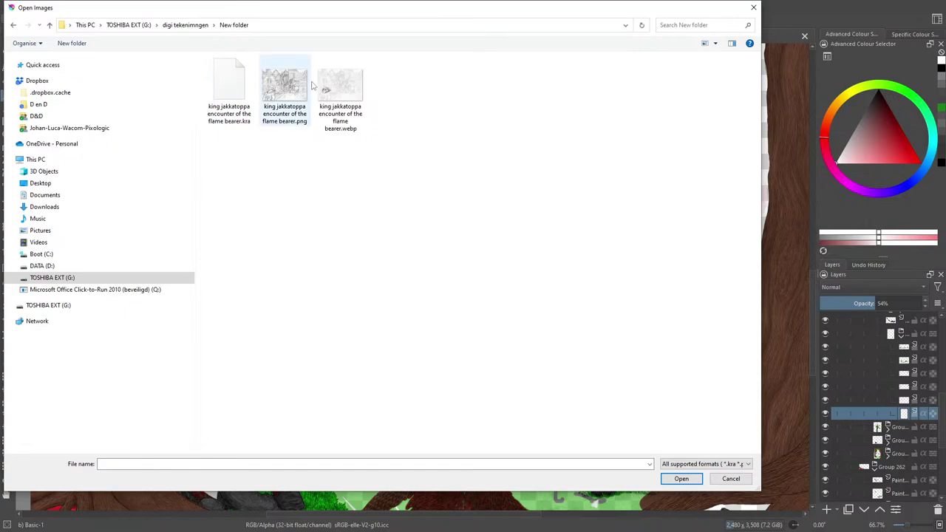
left_click(334, 90)
left_click(288, 122)
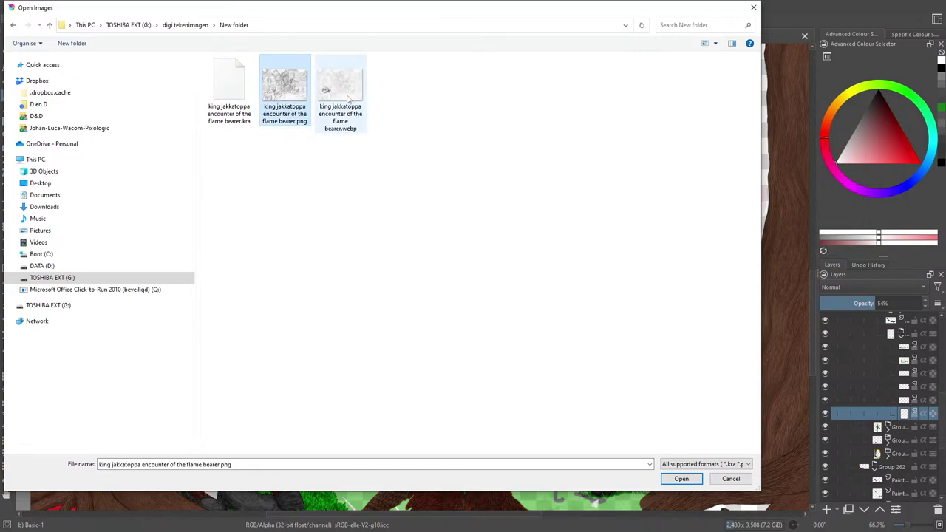
left_click(676, 477)
Look over the king jakkatoppa town sketch down to its lower edge and close it
key("ctrl+s")
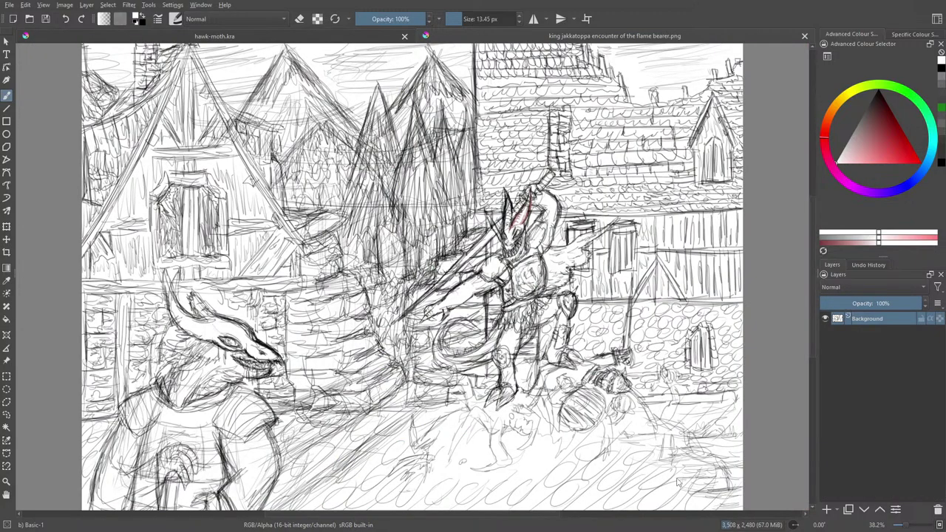
left_click_drag(813, 323, 817, 339)
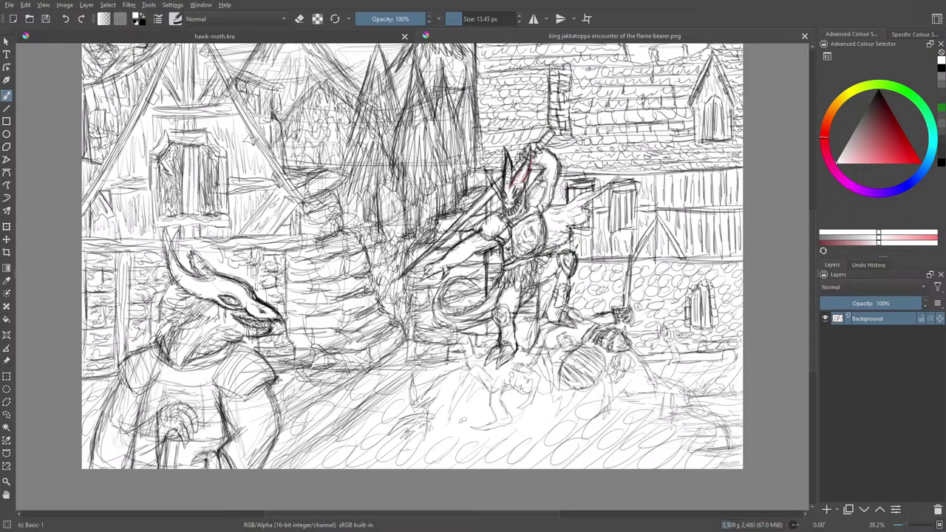
left_click(804, 36)
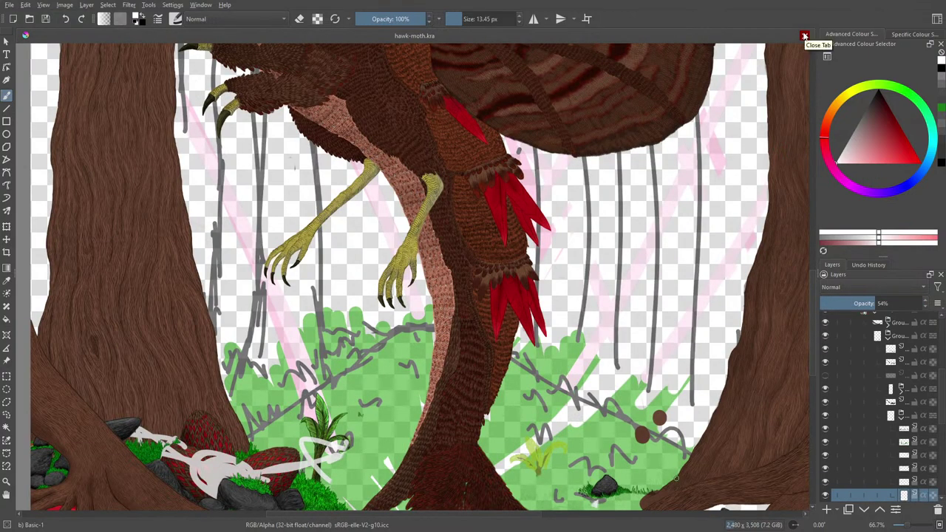
Erase the white outlines covering the red eggs and the small palm-like plant beside them
scroll(817, 330, "down", 3)
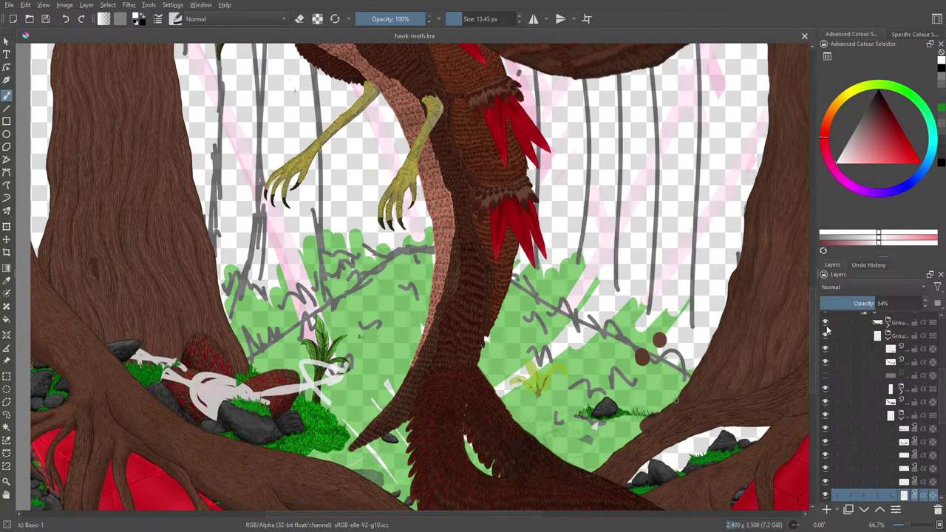
key("slash")
mouse_move(346, 367)
left_mouse_down()
mouse_move(254, 381)
mouse_move(352, 356)
mouse_move(222, 385)
mouse_move(159, 373)
left_mouse_up()
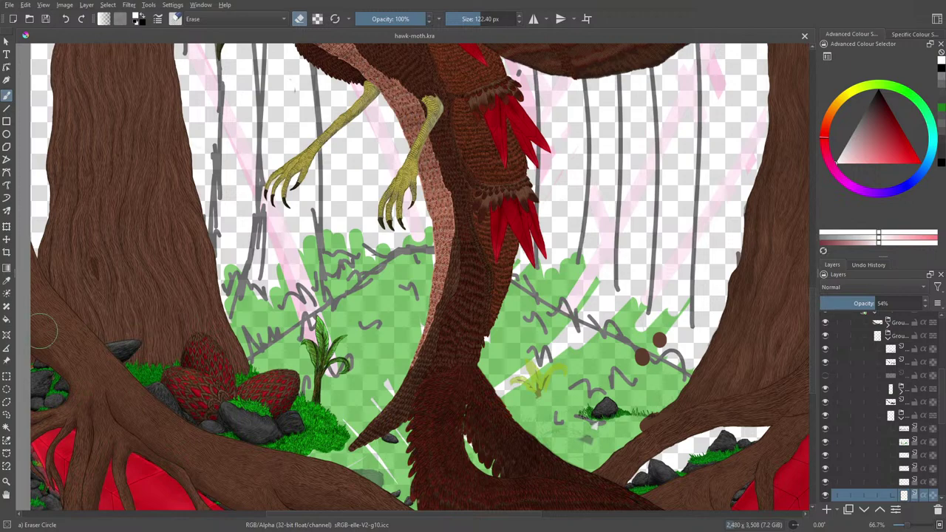
left_click(193, 378)
Paint a dark green stem under the yellow-green plant with the Basic-1 brush and trim its lower end with the eraser
right_click(339, 312)
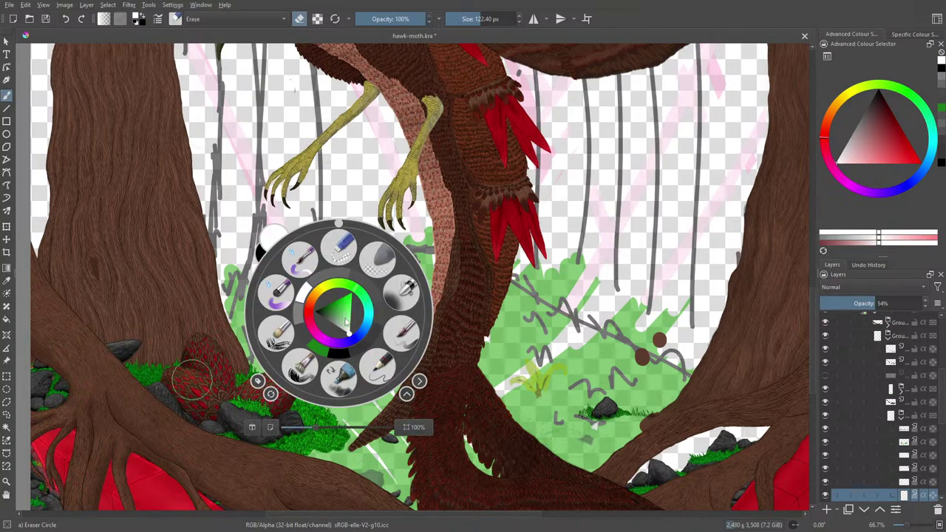
left_click_drag(346, 327, 327, 303)
left_click(299, 254)
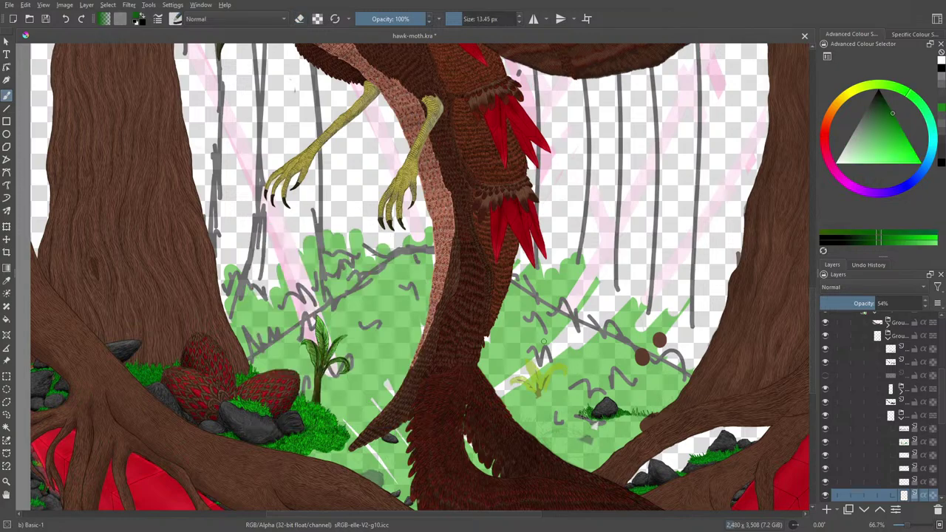
left_click_drag(538, 399, 544, 436)
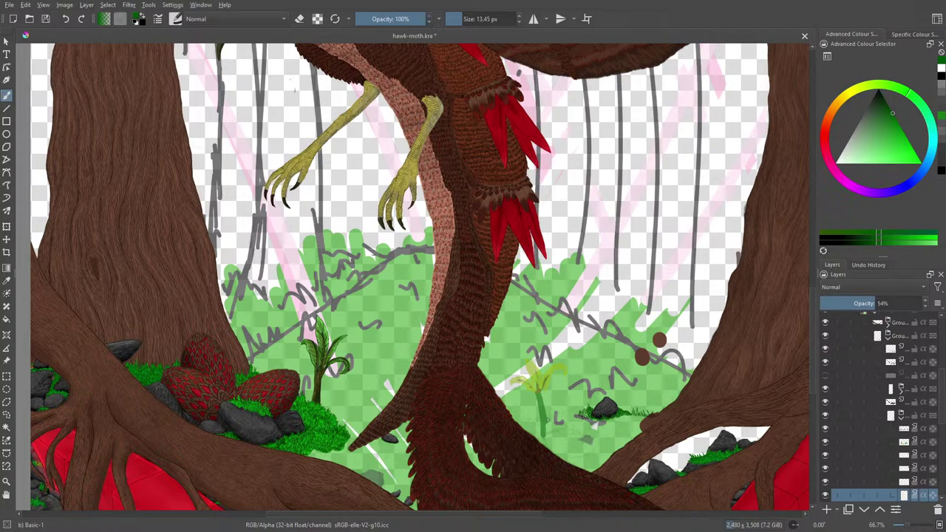
key("/")
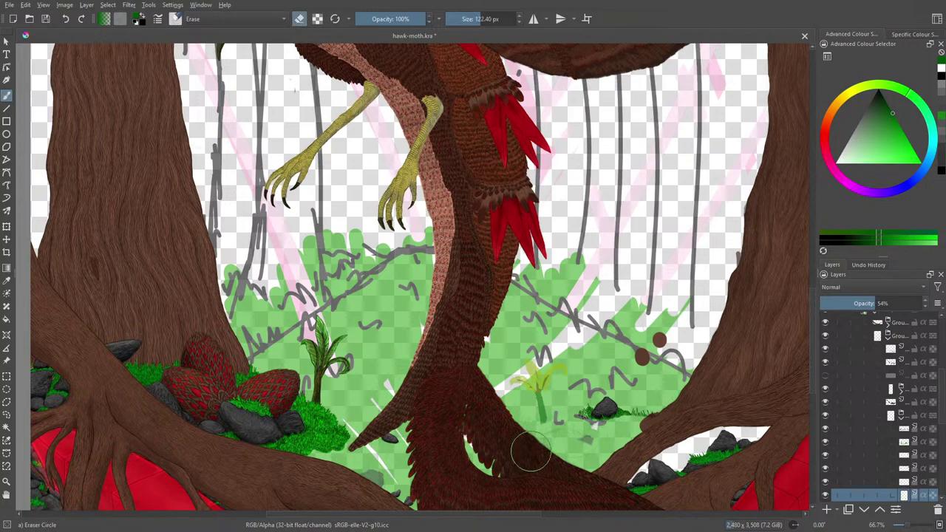
scroll(547, 414, "down", 3)
key("/")
Paint dark grey rock shapes below the green-stemmed plant and beside the large root near the tail tip
right_click(562, 374)
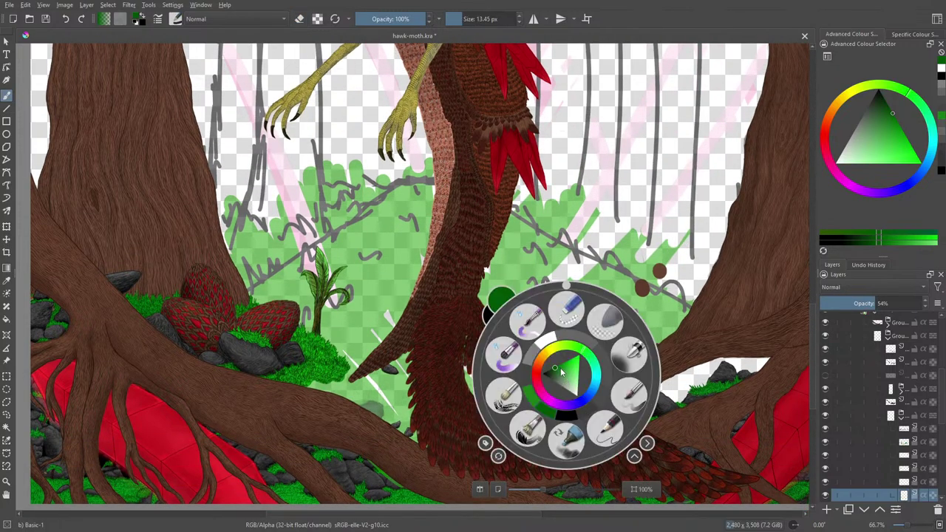
left_click(552, 374)
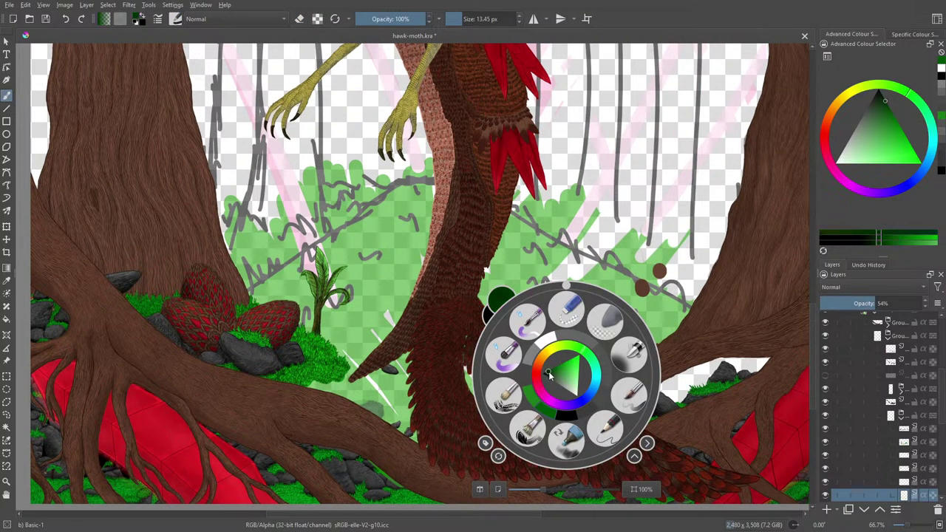
left_click(552, 378)
right_click(555, 377)
mouse_move(579, 379)
left_mouse_down()
mouse_move(569, 387)
mouse_move(596, 376)
mouse_move(556, 366)
mouse_move(547, 377)
mouse_move(560, 380)
mouse_move(562, 361)
left_mouse_up()
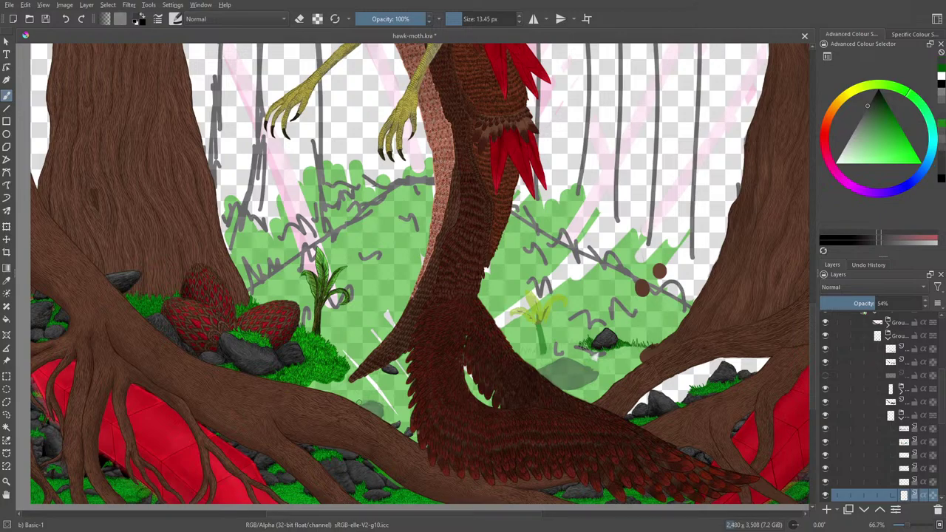
mouse_move(360, 403)
left_mouse_down()
mouse_move(382, 396)
mouse_move(382, 406)
mouse_move(375, 395)
left_mouse_up()
Hide and reshow the undergrowth layers and the sketch group in turn to check what each one contains
left_click_drag(812, 353, 816, 363)
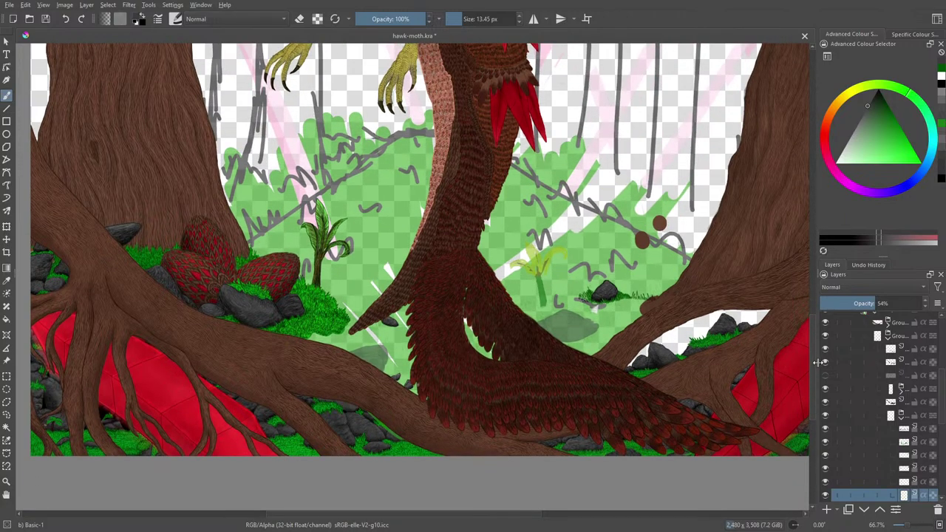
left_click_drag(905, 525, 911, 529)
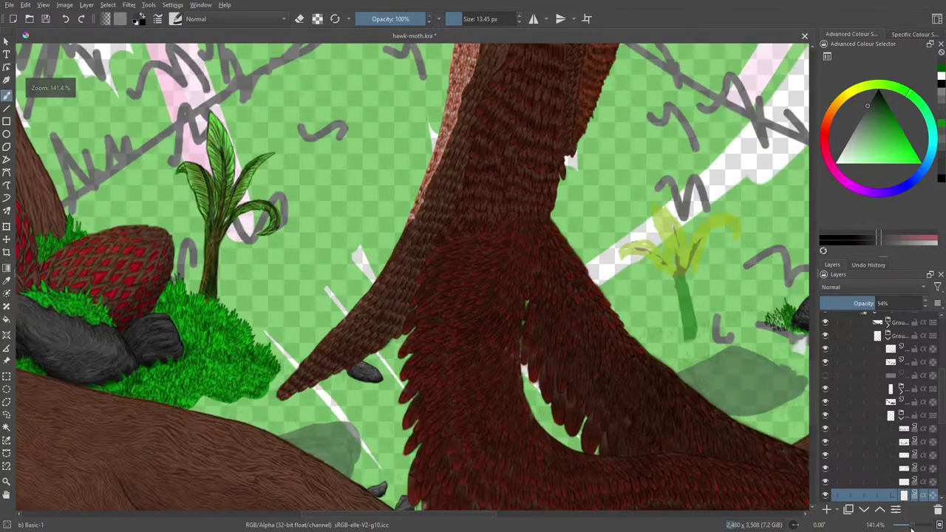
left_click_drag(409, 515, 494, 496)
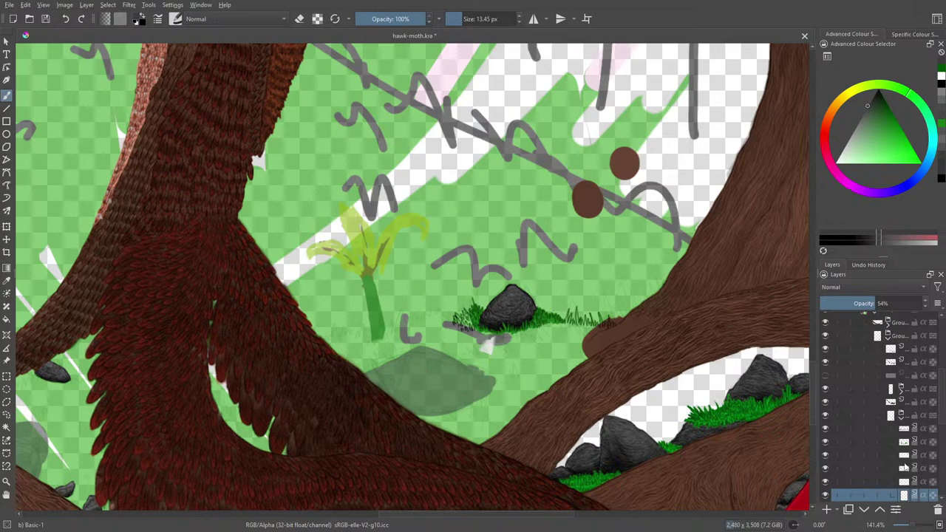
left_click_drag(944, 409, 944, 425)
left_click(826, 399)
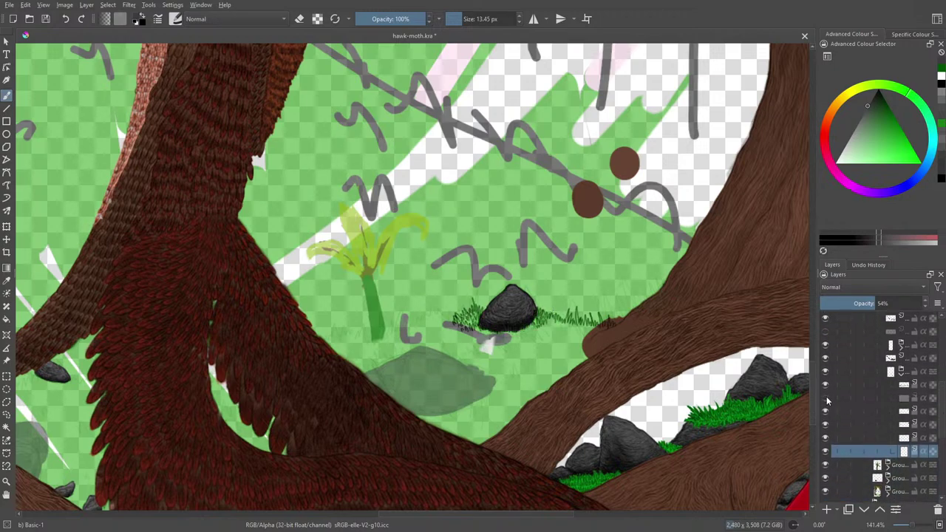
left_click(826, 398)
left_click(827, 412)
left_click(826, 412)
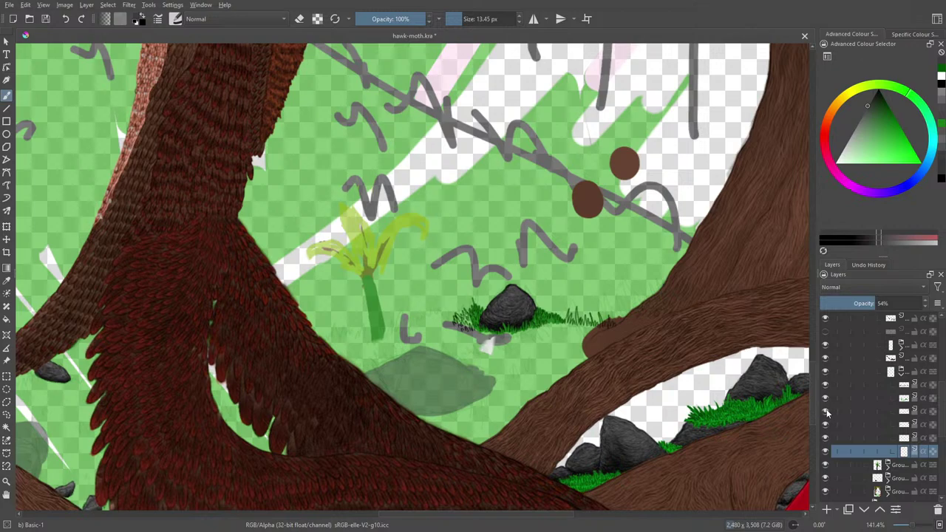
left_click(826, 412)
left_click(827, 412)
left_click(827, 439)
left_click(827, 438)
left_click(827, 451)
left_click(826, 451)
left_click(826, 491)
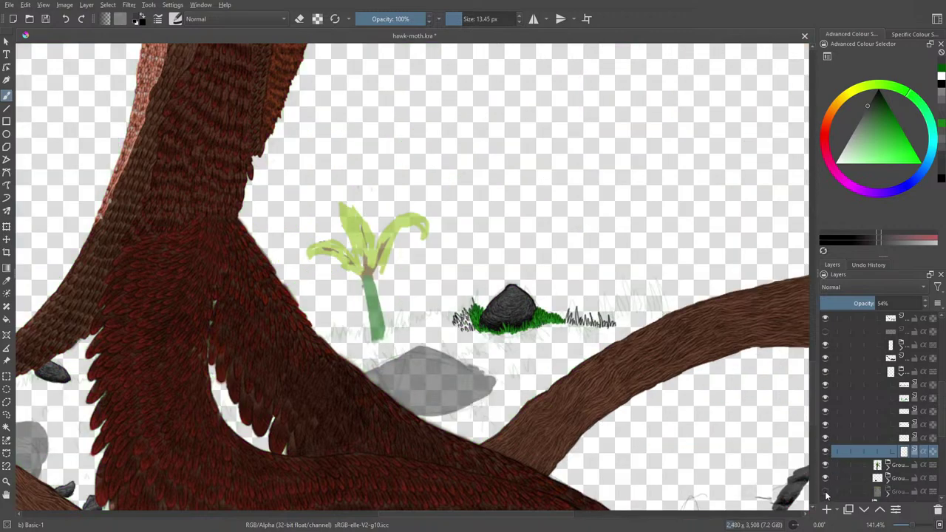
left_click(826, 492)
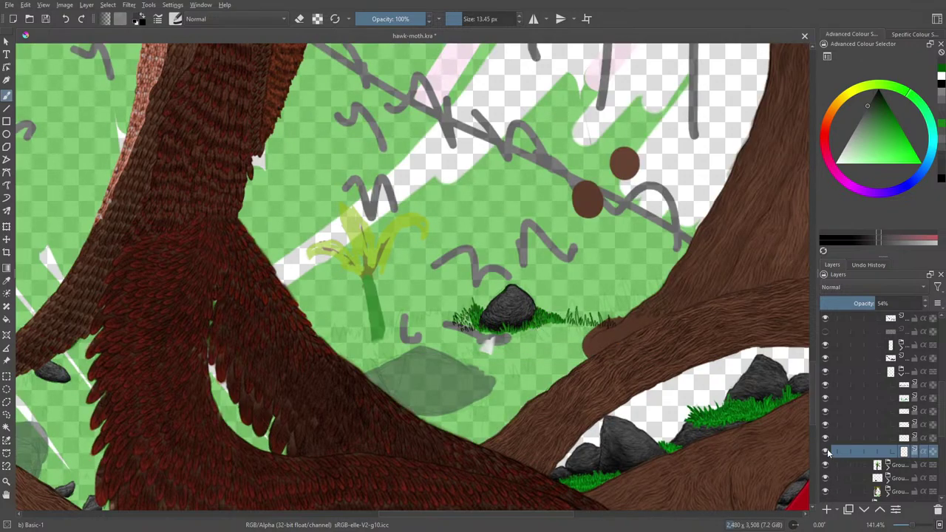
Toggle the visibility of the small dark rock's layers to identify the one holding its outline
left_click(825, 423)
left_click(826, 423)
left_click(826, 424)
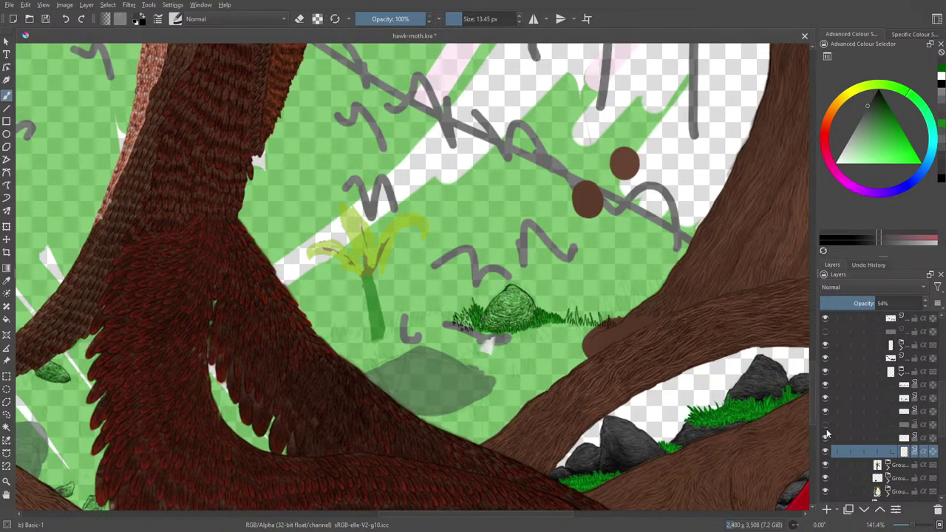
left_click(826, 429)
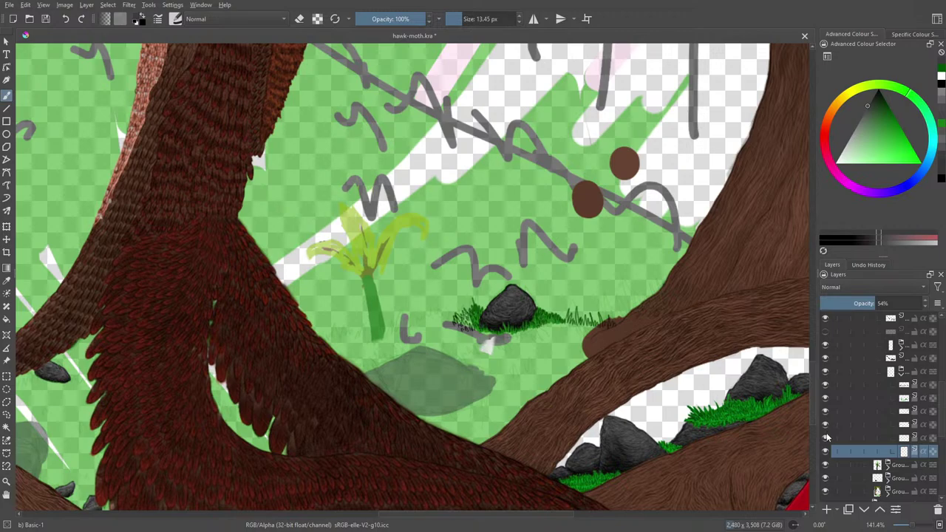
left_click(827, 428)
left_click(828, 428)
left_click(828, 427)
left_click(828, 429)
left_click(828, 425)
left_click(828, 424)
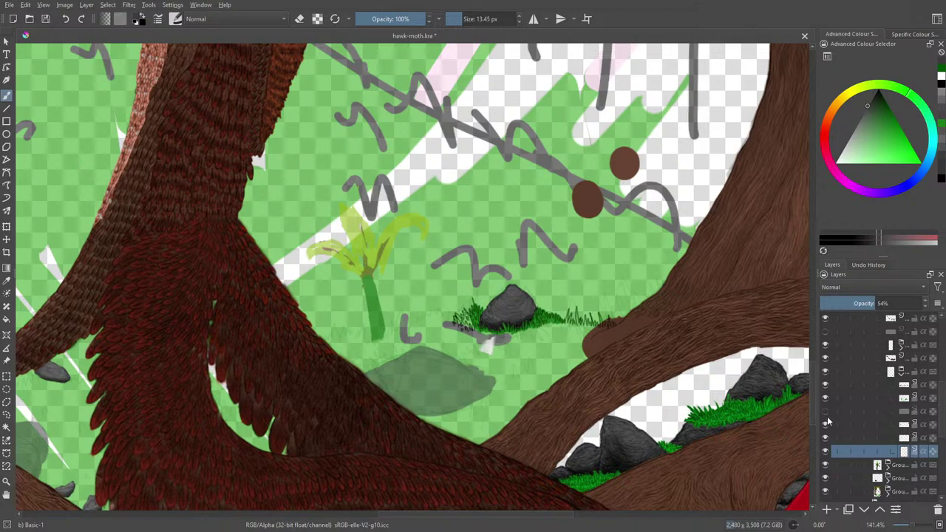
left_click(828, 423)
left_click(828, 424)
Select the small rock's outline layer and erase along the rock's upper edge with the Eraser Circle at 8.35 px
left_click(901, 412)
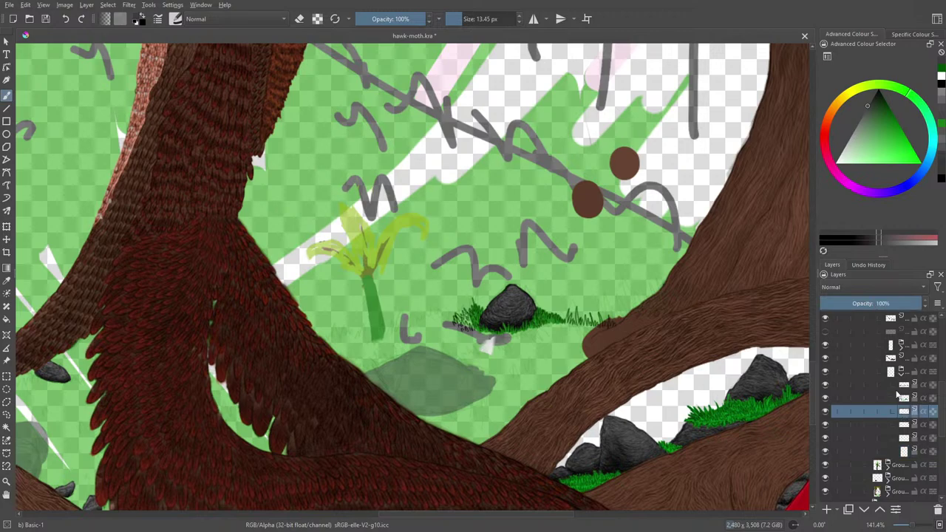
key("/")
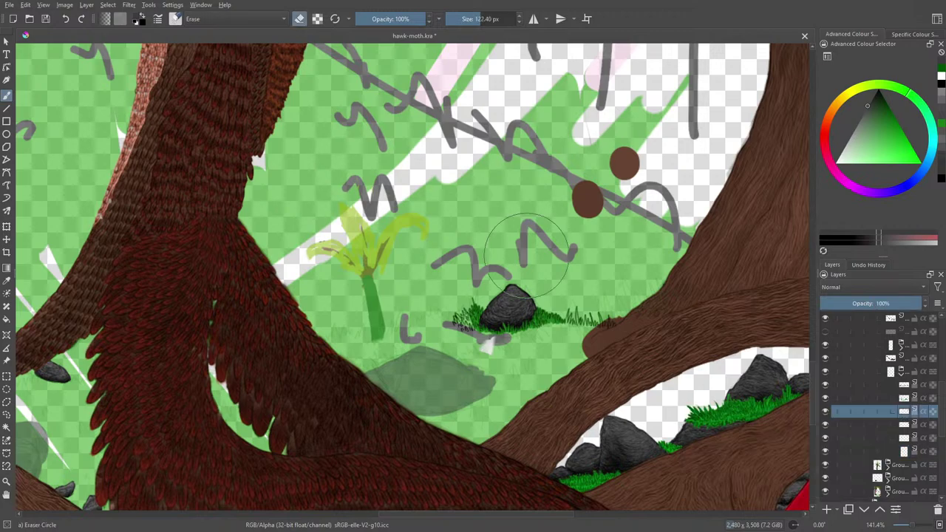
left_click(469, 19)
left_click_drag(468, 19, 459, 20)
left_click_drag(911, 525, 916, 525)
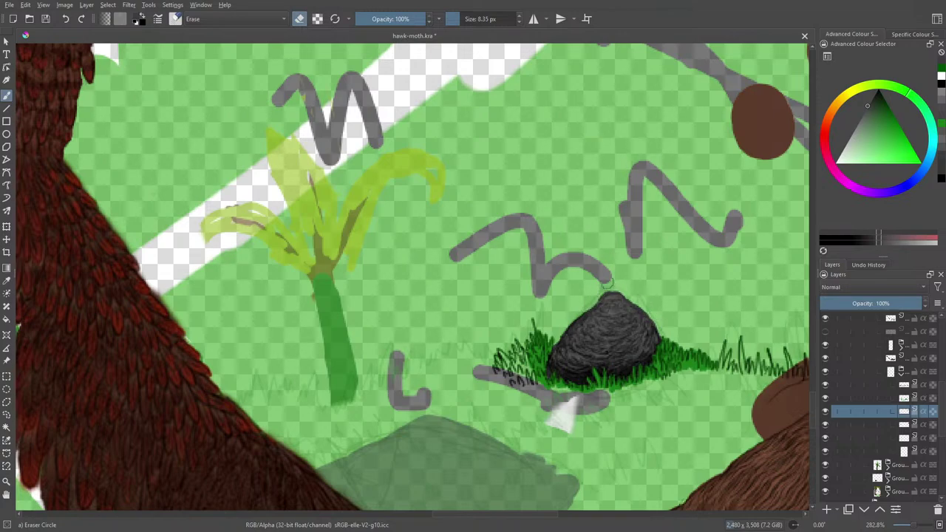
Redraw the small rock's upper outline in near-black with the Pencil-2 brush at 3.65 px, cleaning up with the eraser
key("e")
left_click(178, 19)
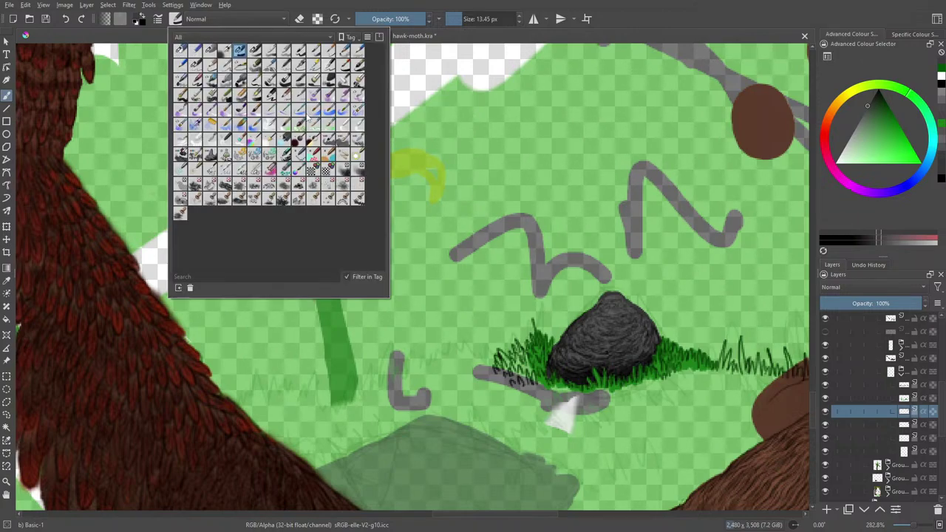
left_click(196, 65)
right_click(639, 222)
right_click(624, 225)
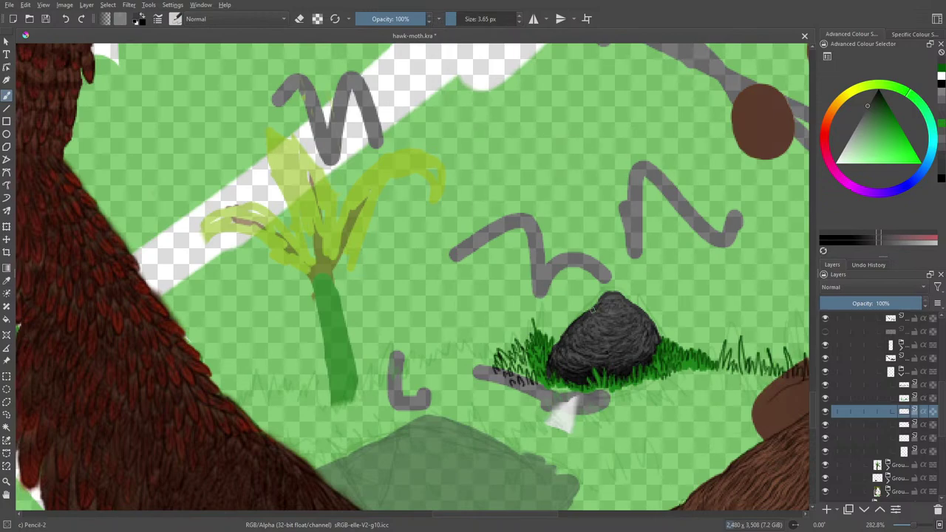
right_click(622, 263)
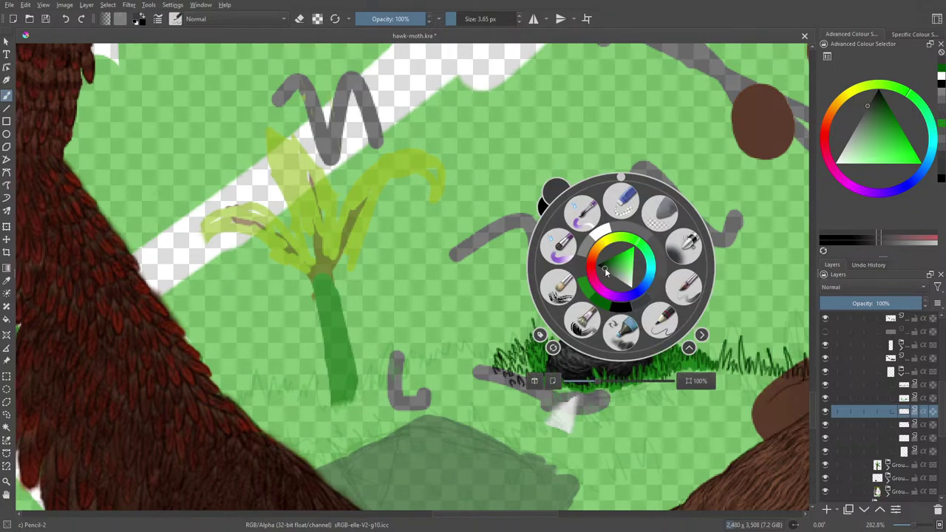
left_click(599, 267)
right_click(611, 238)
left_click(587, 311)
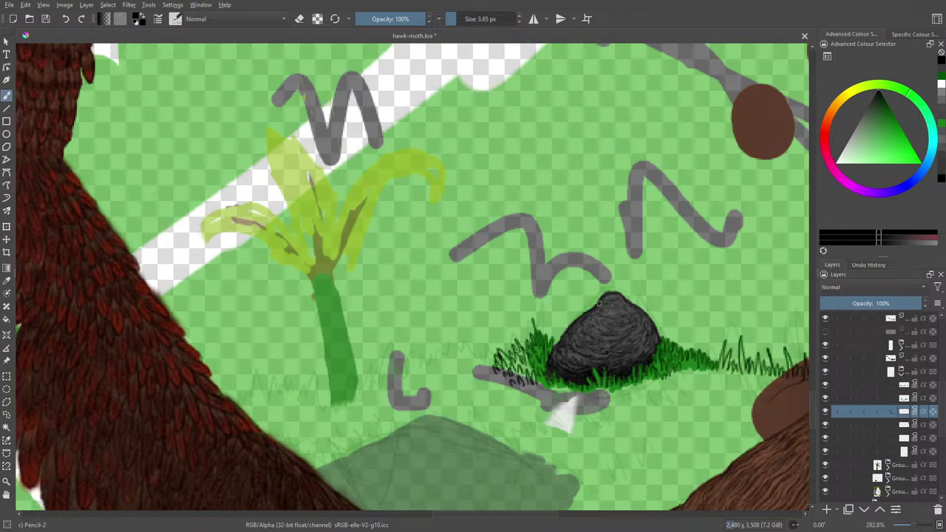
key("e")
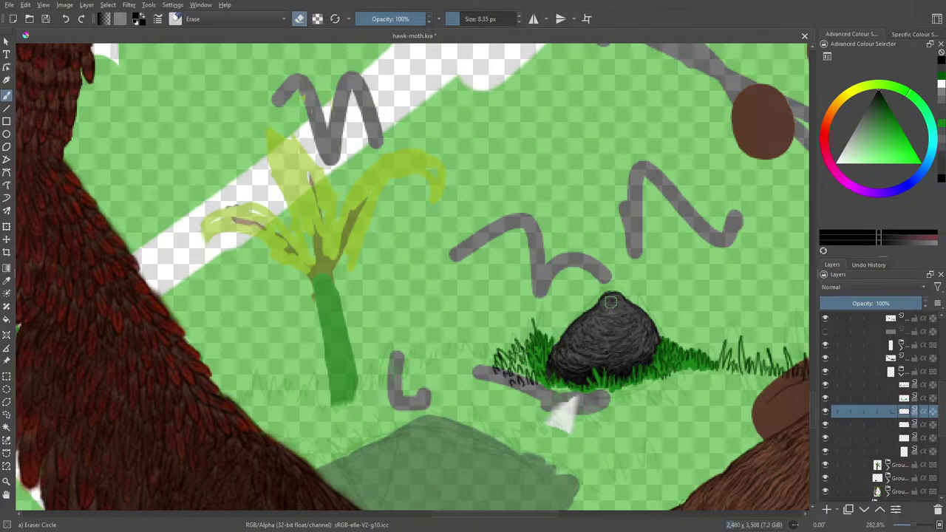
key("e")
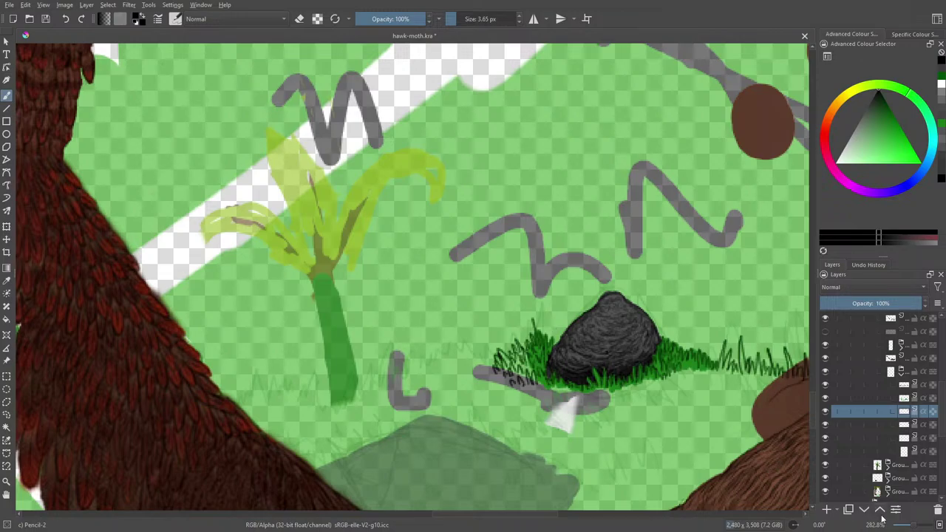
Outline the sketched rock behind the large root near the tail tip with the Pencil-2 brush at 3.65 px
left_click_drag(915, 527, 917, 526)
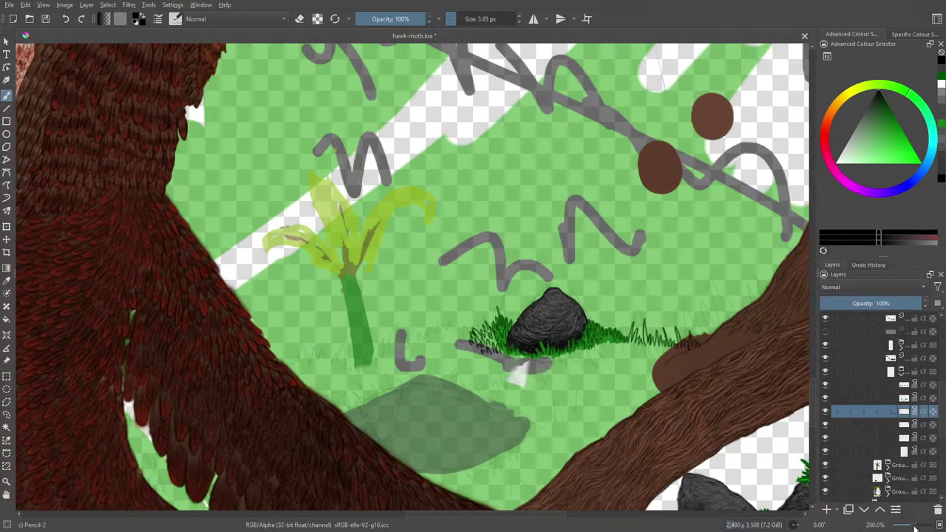
left_click_drag(919, 527, 911, 527)
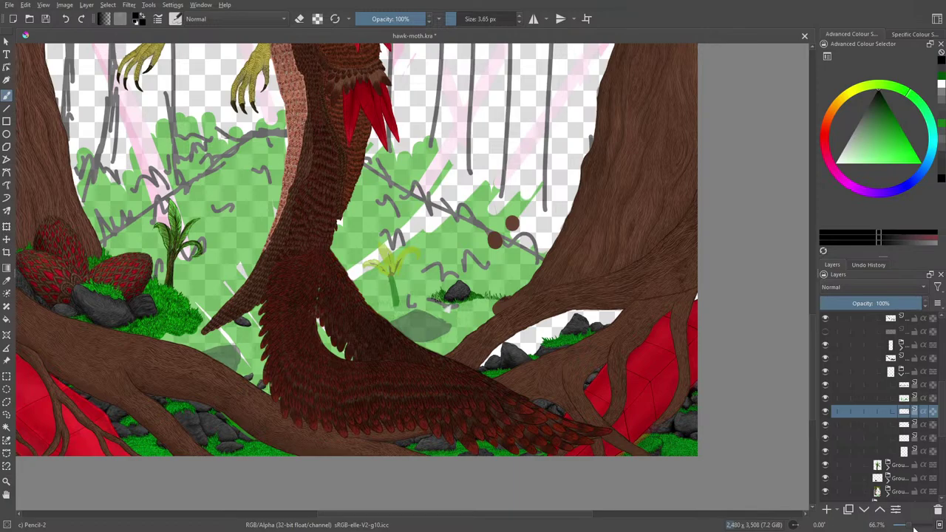
left_click_drag(909, 526, 918, 527)
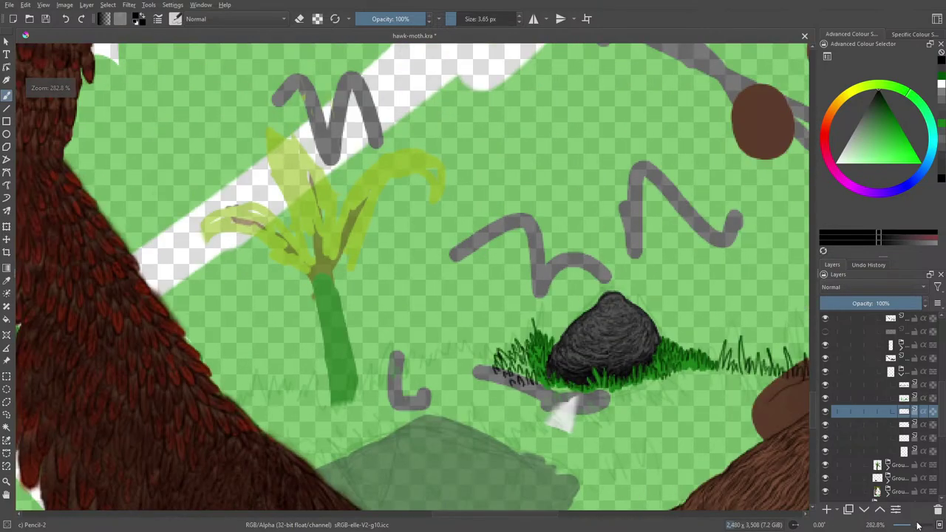
scroll(810, 399, "down", 5)
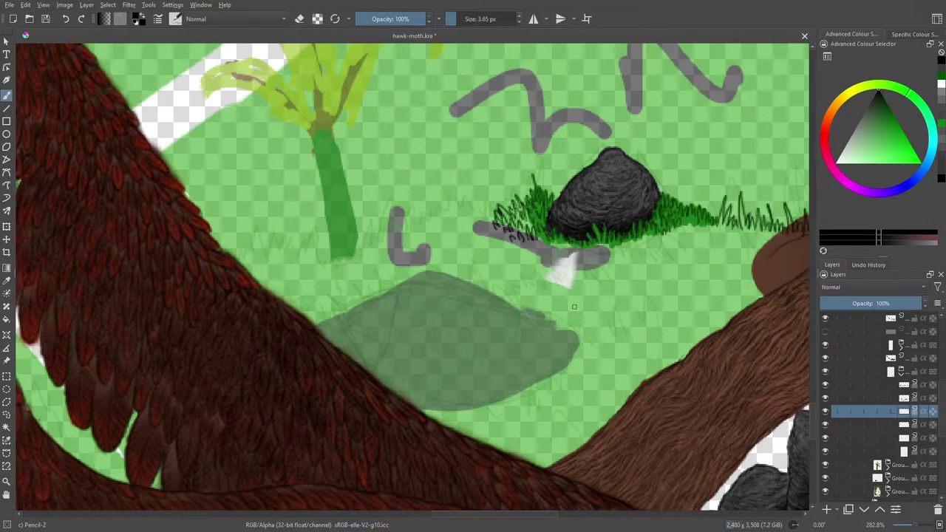
left_click_drag(464, 514, 331, 522)
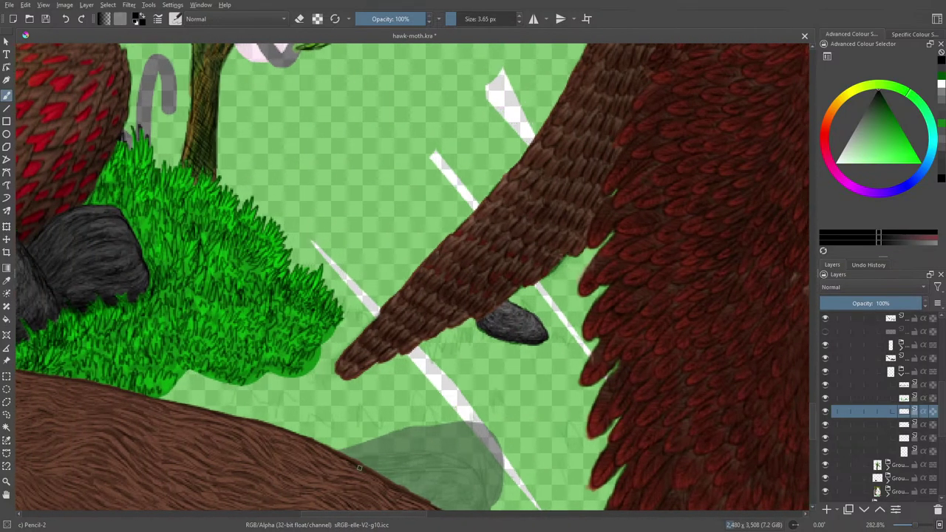
scroll(813, 430, "down", 9)
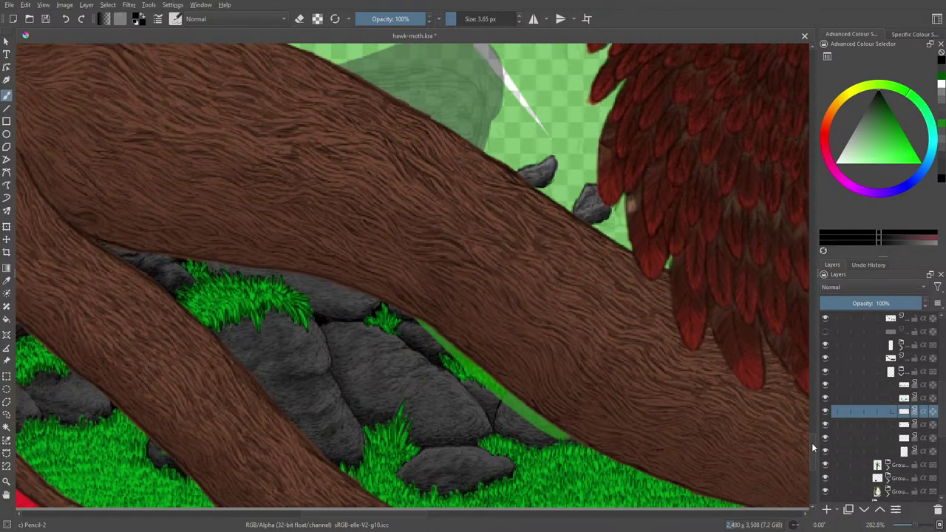
scroll(813, 430, "up", 5)
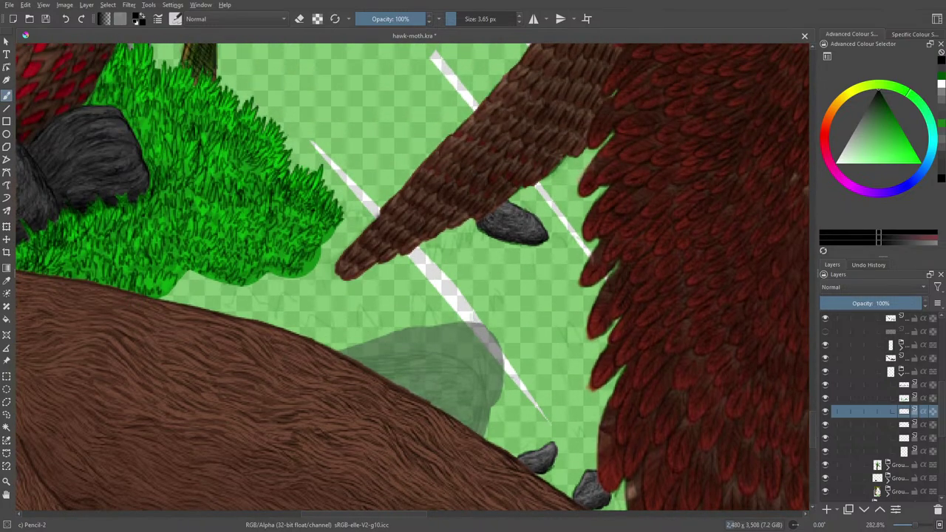
mouse_move(481, 437)
left_mouse_down()
mouse_move(501, 356)
mouse_move(483, 326)
mouse_move(405, 328)
mouse_move(335, 351)
left_mouse_up()
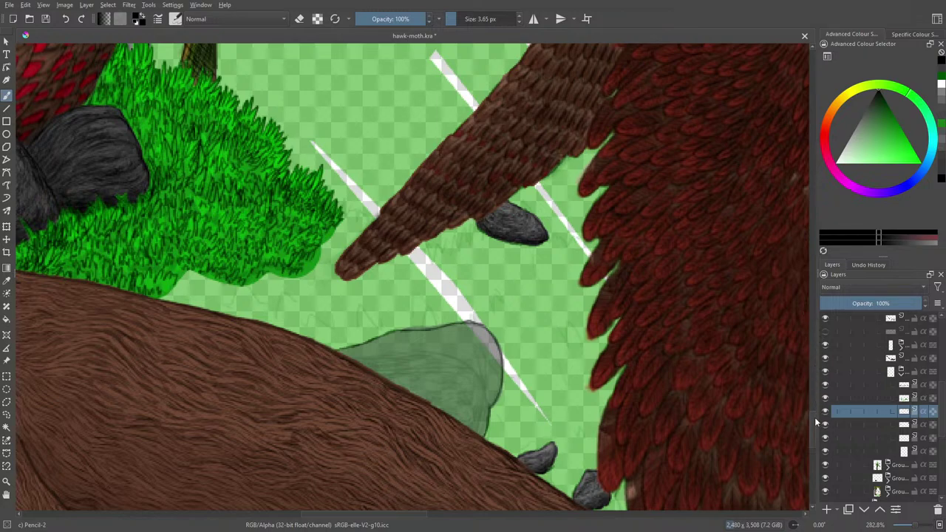
Draw a crease across the outlined rock and texture its lower part with short pencil strokes
mouse_move(814, 419)
left_mouse_down()
mouse_move(812, 453)
mouse_move(816, 417)
left_mouse_up()
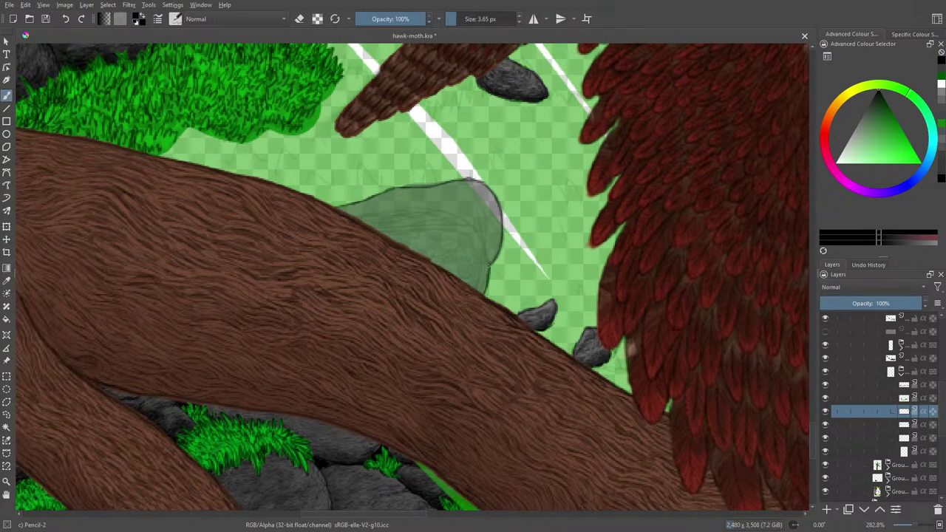
left_click_drag(490, 256, 488, 268)
left_click_drag(488, 253, 496, 240)
left_click_drag(485, 279, 481, 290)
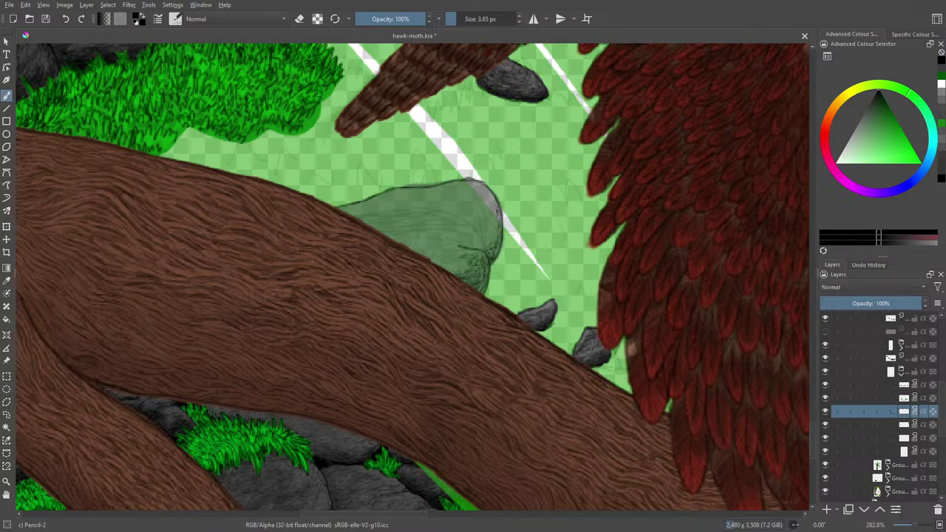
mouse_move(466, 247)
left_mouse_down()
mouse_move(478, 254)
mouse_move(464, 251)
left_mouse_up()
left_click_drag(454, 264, 461, 263)
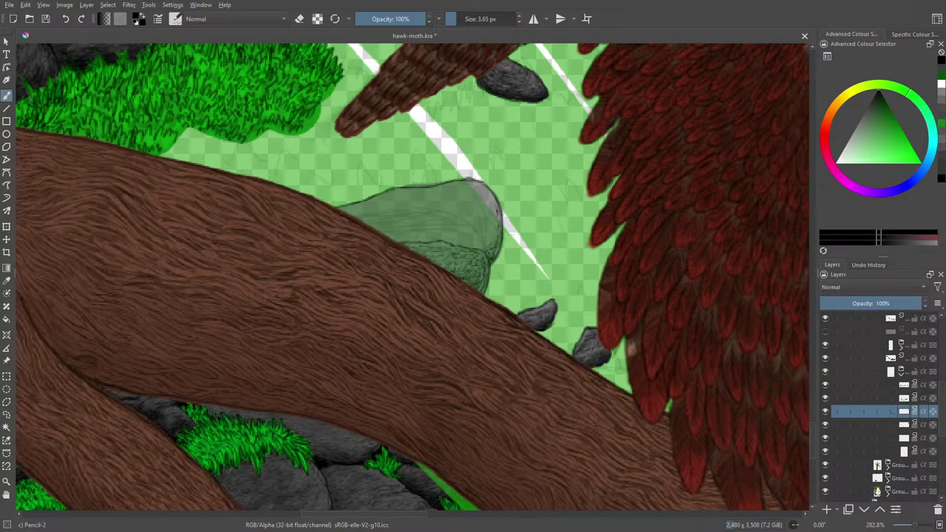
Rotate the canvas to about 110° and erase the rock's long outer outline with the Eraser Circle at 8.35 px
right_click(380, 200)
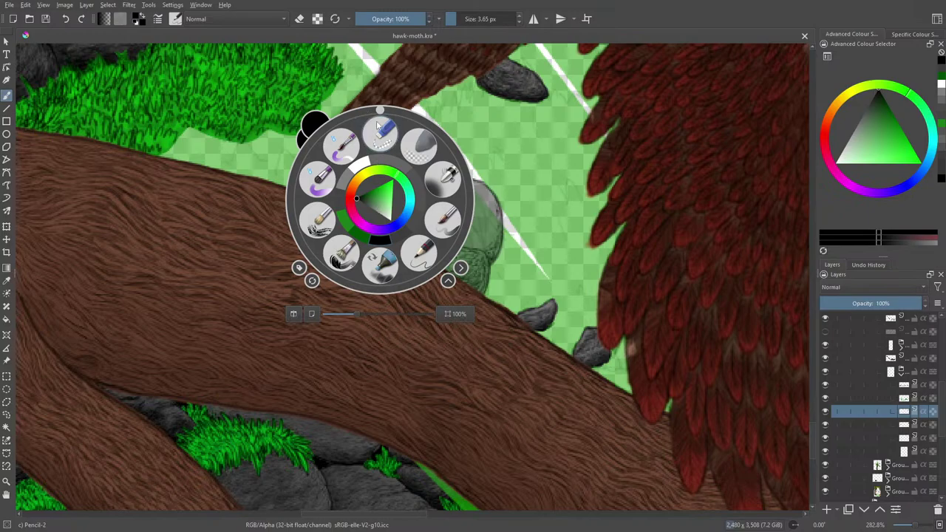
left_click_drag(380, 111, 461, 247)
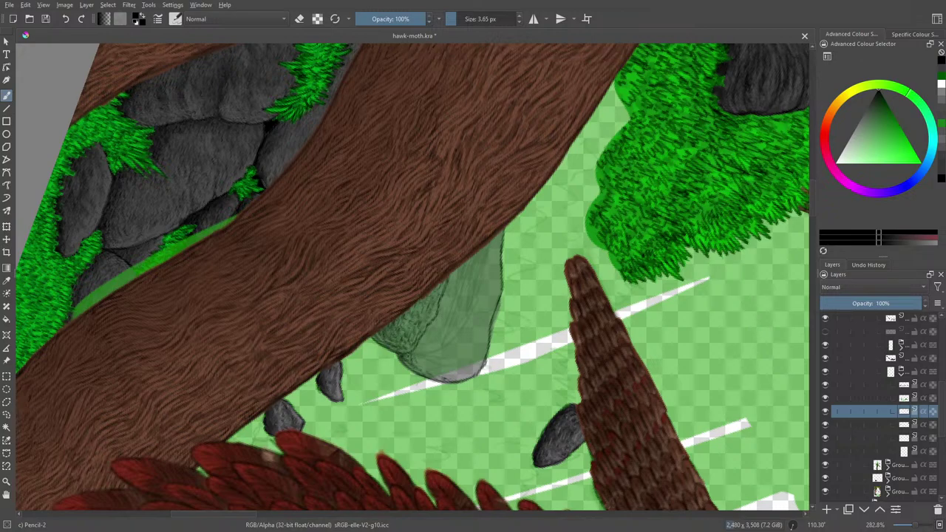
key("e")
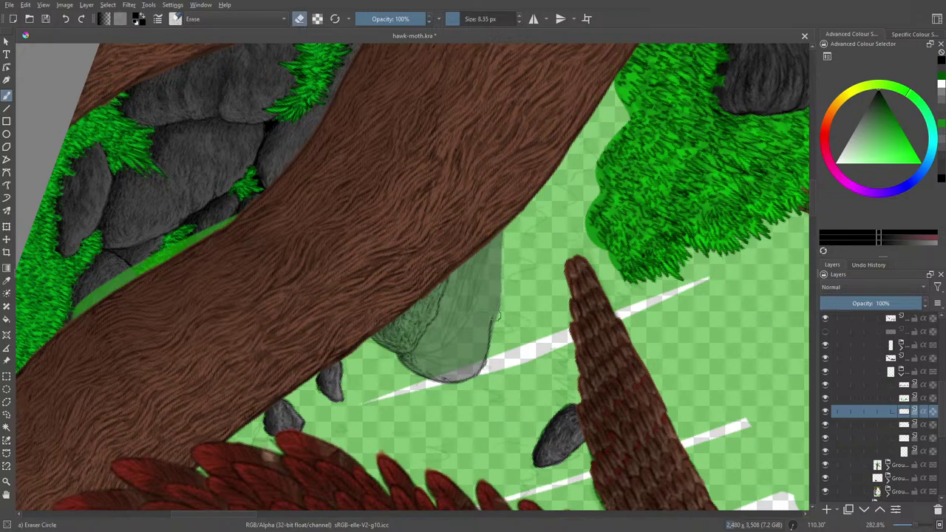
mouse_move(497, 316)
left_mouse_down()
mouse_move(476, 379)
mouse_move(458, 380)
left_mouse_up()
key("e")
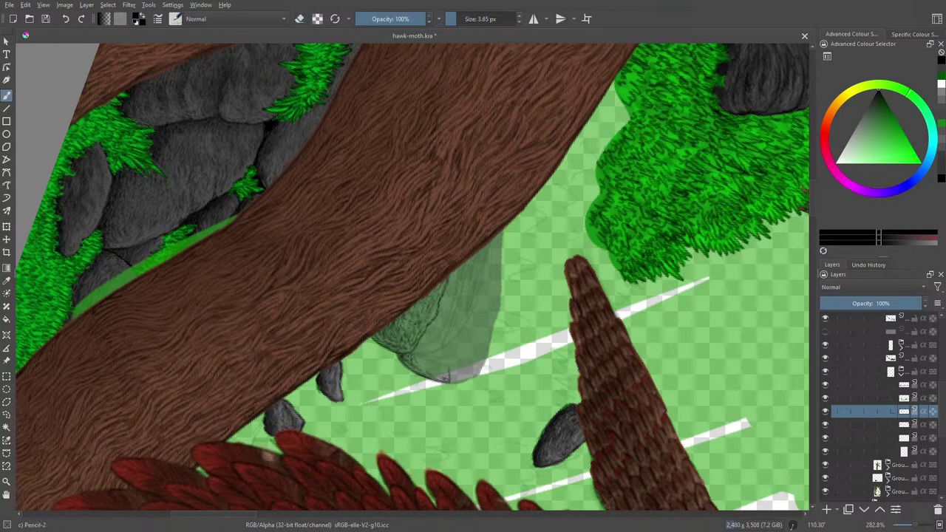
Redraw the rock's outer outline with Pencil-2 as a narrower, uneven shape with a rounded peak, erasing the stray lines
mouse_move(453, 368)
left_mouse_down()
mouse_move(457, 314)
mouse_move(495, 267)
mouse_move(506, 226)
mouse_move(500, 253)
left_mouse_up()
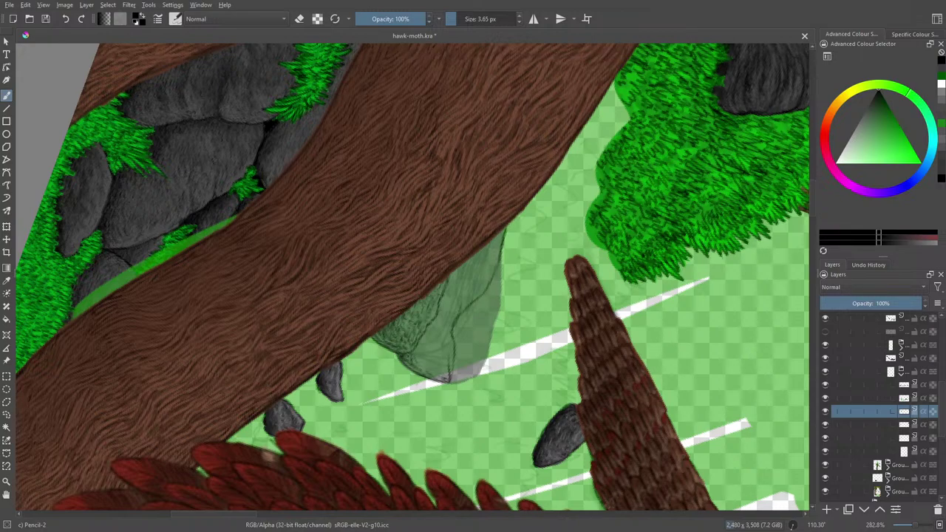
mouse_move(452, 361)
left_mouse_down()
mouse_move(443, 388)
mouse_move(430, 393)
mouse_move(412, 373)
mouse_move(422, 392)
left_mouse_up()
key("e")
mouse_move(418, 370)
left_mouse_down()
mouse_move(424, 379)
mouse_move(444, 374)
left_mouse_up()
left_click_drag(459, 306, 453, 369)
key("e")
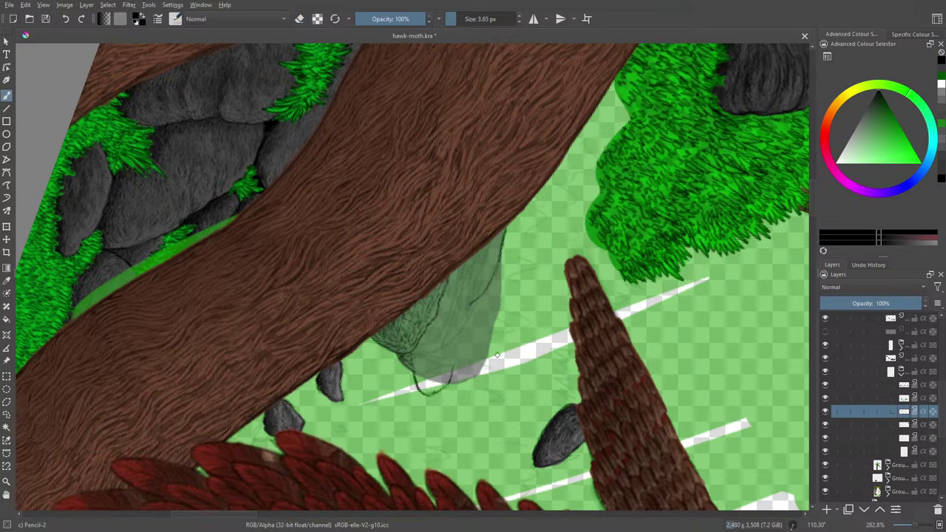
mouse_move(456, 371)
left_mouse_down()
mouse_move(497, 267)
mouse_move(518, 242)
mouse_move(517, 212)
left_mouse_up()
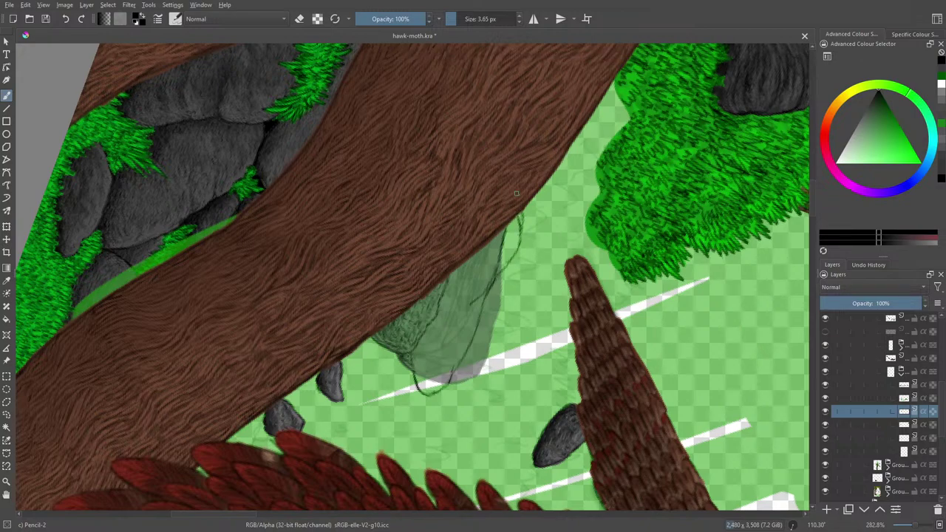
Erase the superseded line inside the rock and clean up the new outline near the root with the Eraser Circle
key("e")
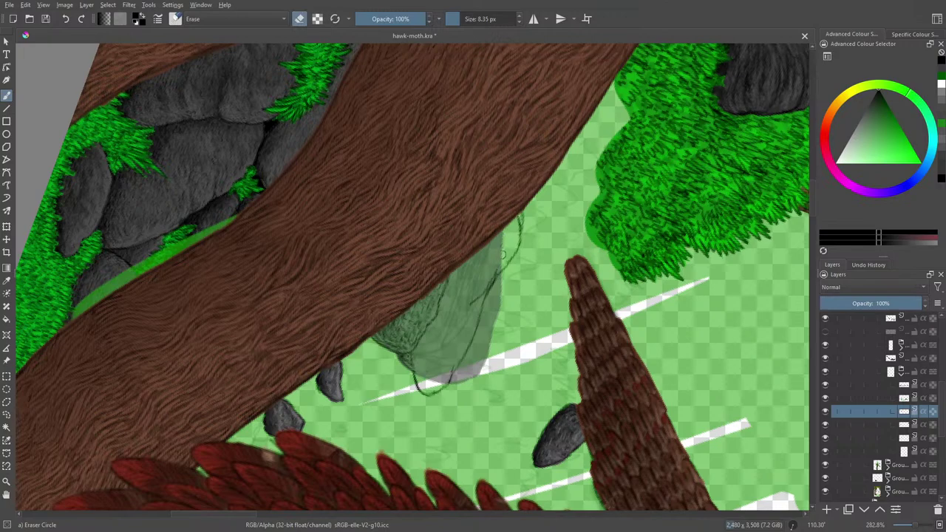
left_click_drag(471, 303, 495, 277)
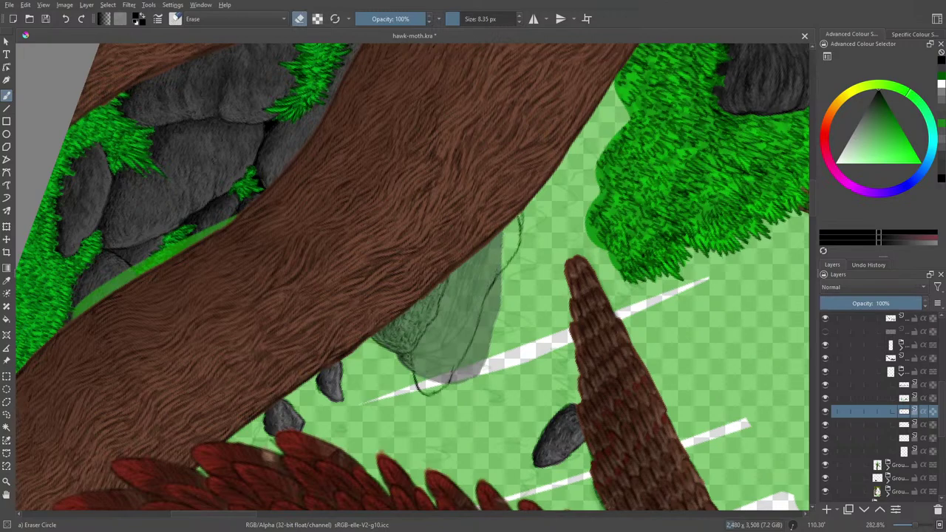
right_click(526, 234)
left_click(526, 229)
key("e")
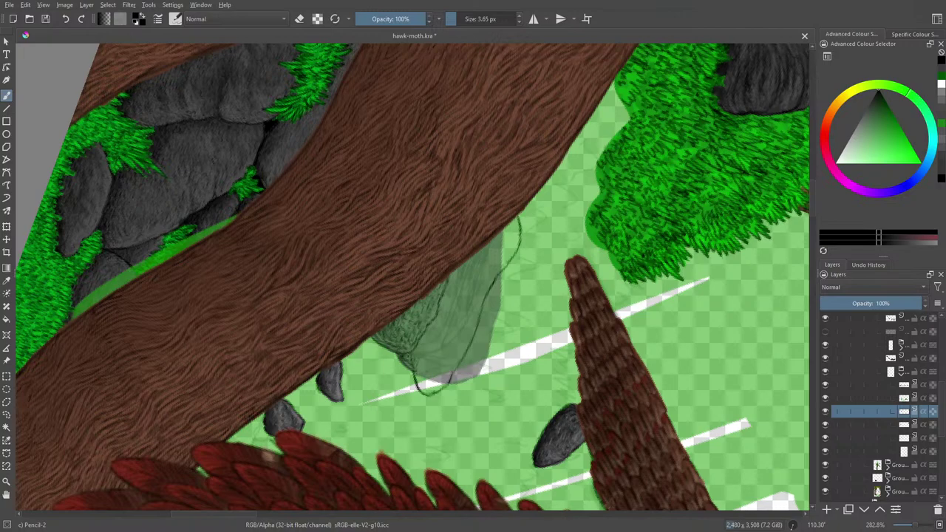
Texture the rock's rounded peak and upper section with short Pencil-2 strokes at 3.65 px
mouse_move(415, 374)
left_mouse_down()
mouse_move(422, 391)
mouse_move(429, 384)
left_mouse_up()
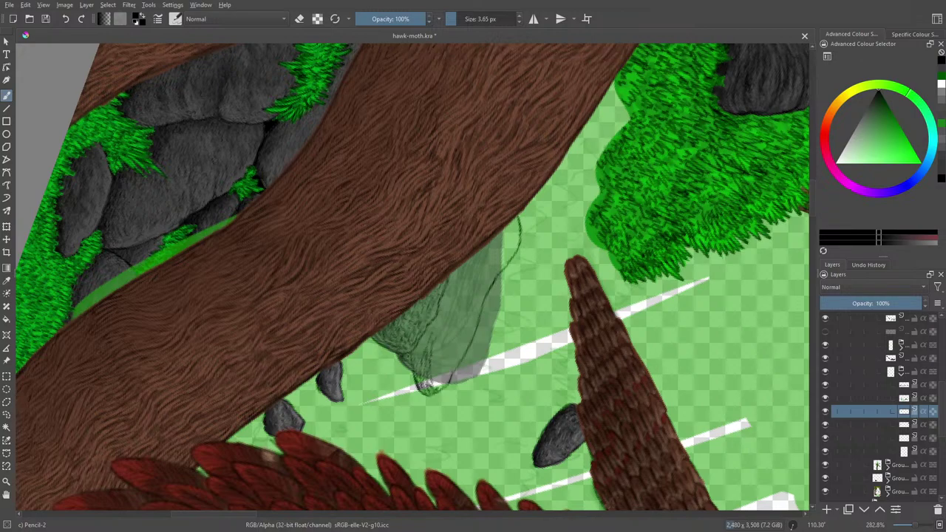
mouse_move(413, 349)
left_mouse_down()
mouse_move(418, 359)
mouse_move(424, 345)
left_mouse_up()
left_click_drag(439, 320, 435, 331)
mouse_move(447, 313)
left_mouse_down()
mouse_move(442, 324)
mouse_move(448, 300)
left_mouse_up()
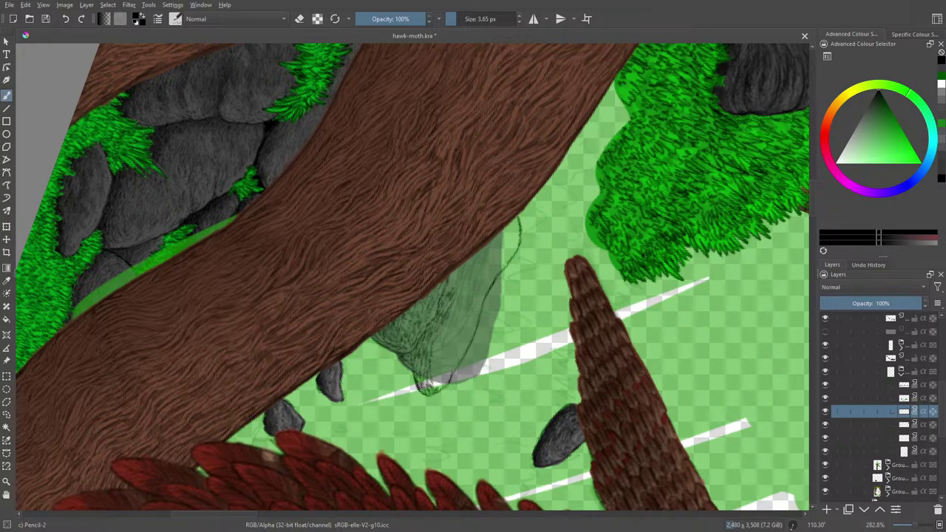
mouse_move(451, 281)
left_mouse_down()
mouse_move(446, 292)
mouse_move(460, 288)
mouse_move(450, 279)
left_mouse_up()
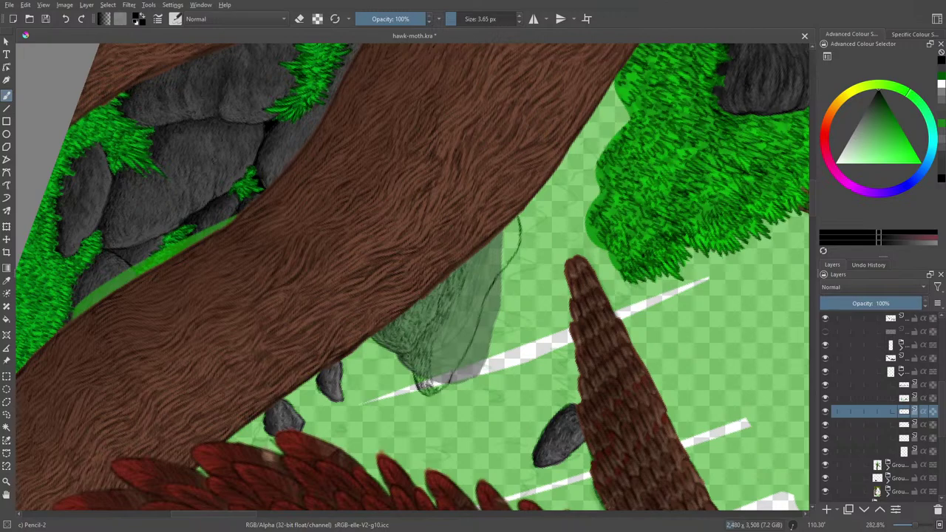
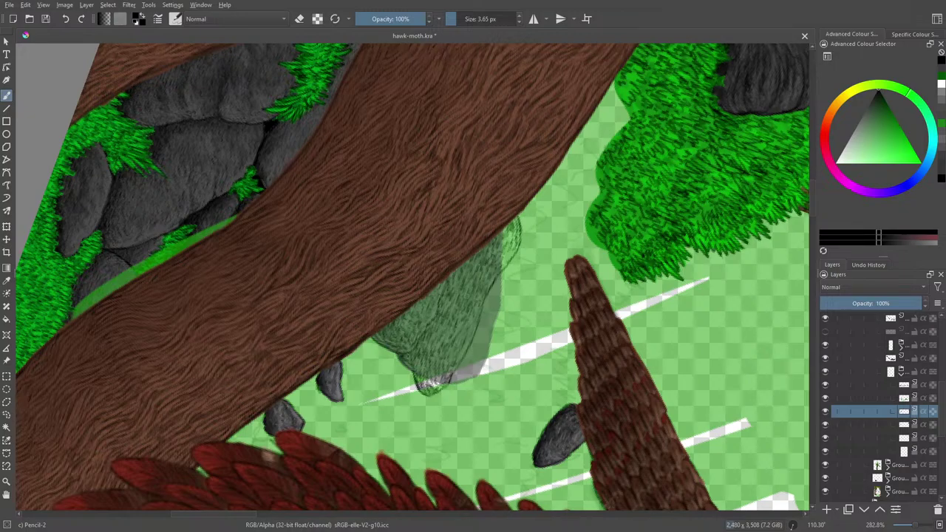
Rotate the canvas to about -49° and select the rocks' grey fill layer, toggling its visibility to check it
right_click(307, 321)
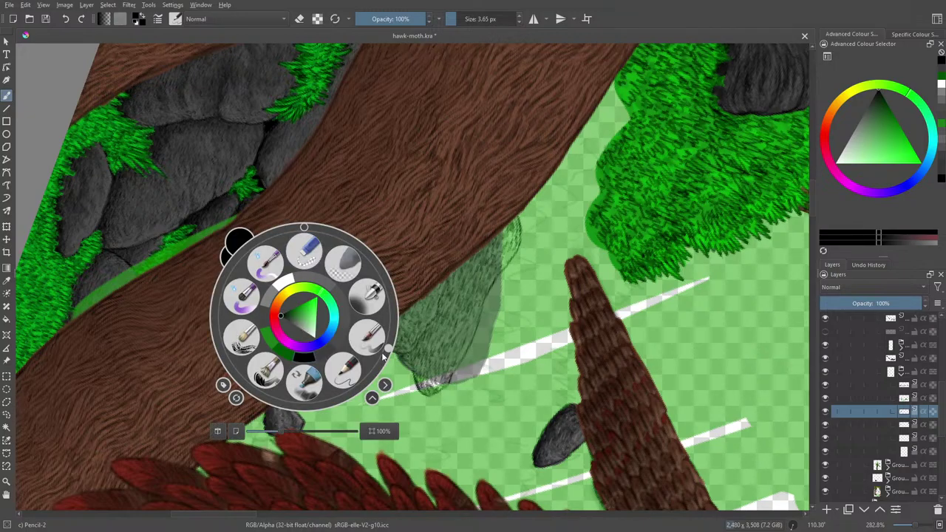
mouse_move(386, 352)
left_mouse_down()
mouse_move(281, 397)
mouse_move(185, 313)
mouse_move(205, 260)
mouse_move(247, 213)
left_mouse_up()
left_click(412, 87)
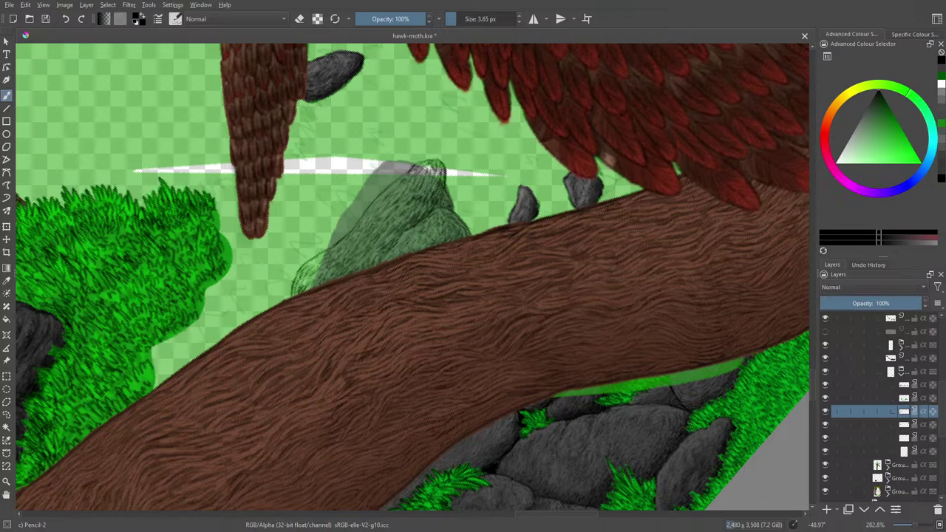
left_click(890, 426)
left_click(825, 425)
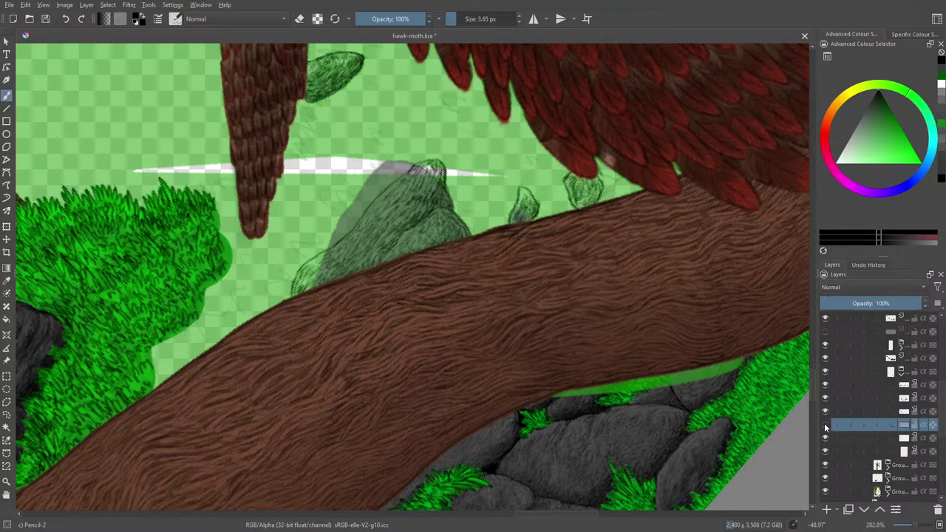
left_click(826, 425)
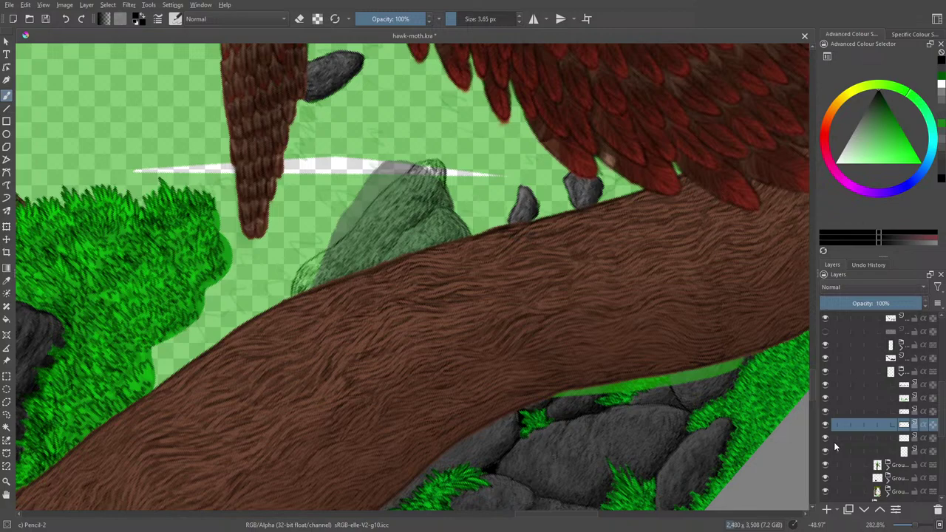
Sample the dark grey from a finished rock in the pile on the other side of the root
left_click(6, 280)
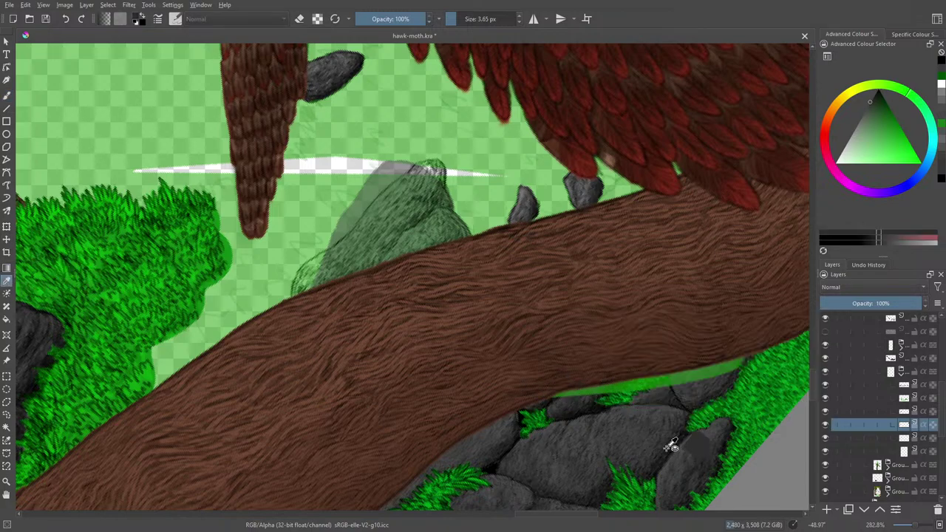
left_click(689, 461)
left_click(688, 461)
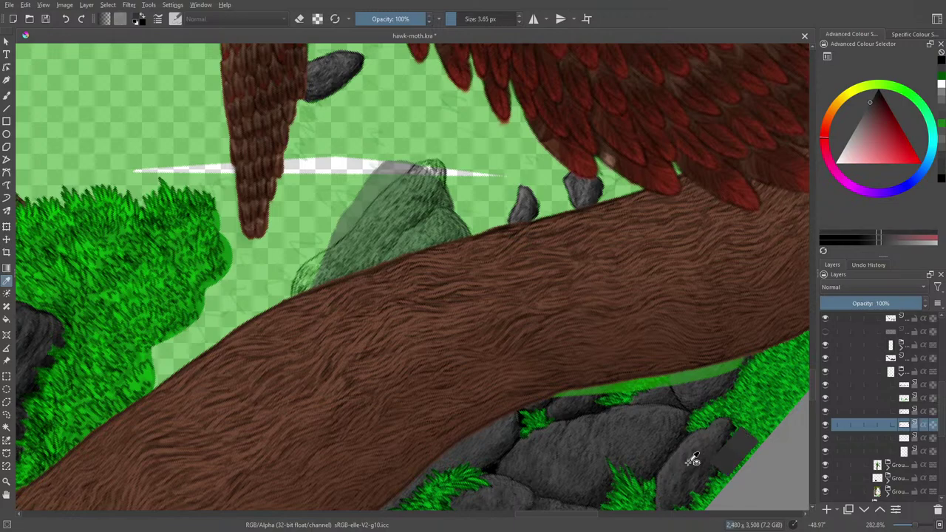
Fill the outlined rock with the sampled dark grey using the Basic-1 brush at 13.45 px
left_click(6, 96)
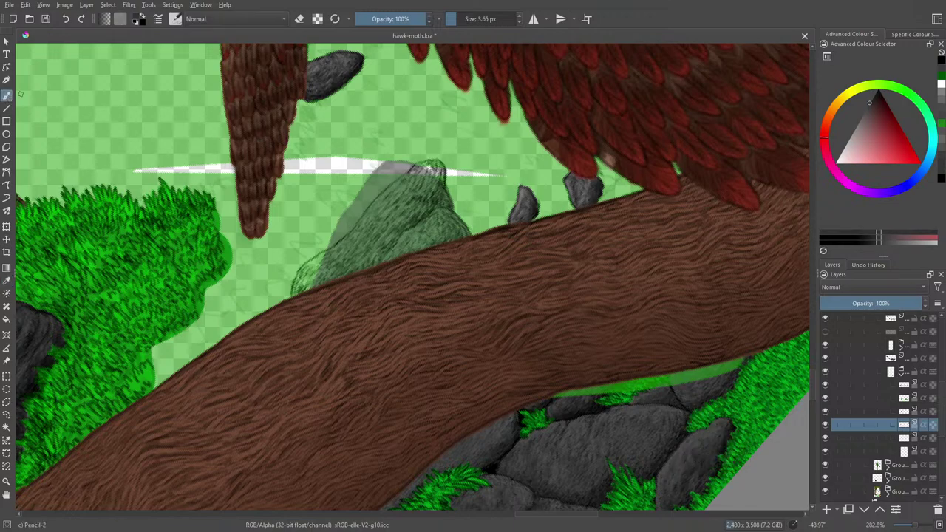
left_click(178, 19)
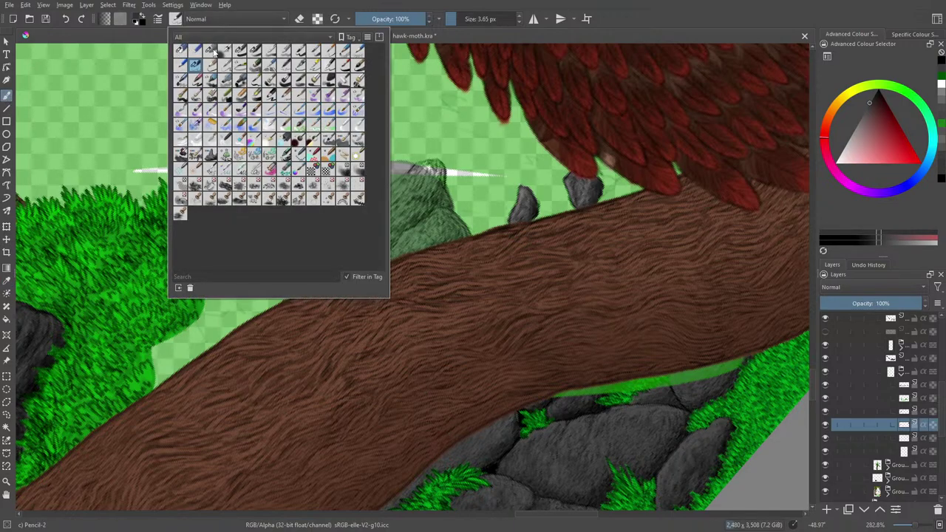
left_click(239, 51)
right_click(455, 218)
left_click(317, 105)
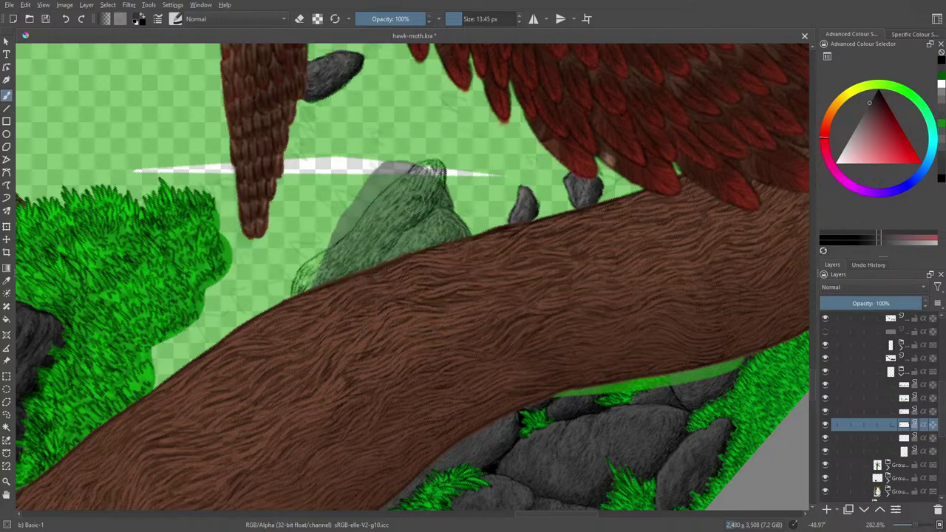
mouse_move(399, 220)
left_mouse_down()
mouse_move(434, 173)
mouse_move(431, 190)
mouse_move(431, 172)
mouse_move(402, 192)
mouse_move(354, 271)
mouse_move(386, 252)
mouse_move(328, 266)
mouse_move(349, 246)
mouse_move(297, 281)
mouse_move(341, 288)
mouse_move(423, 220)
mouse_move(423, 233)
mouse_move(438, 198)
mouse_move(439, 236)
mouse_move(425, 236)
mouse_move(424, 256)
mouse_move(448, 229)
mouse_move(442, 216)
mouse_move(462, 239)
mouse_move(418, 262)
mouse_move(395, 238)
mouse_move(370, 255)
left_mouse_up()
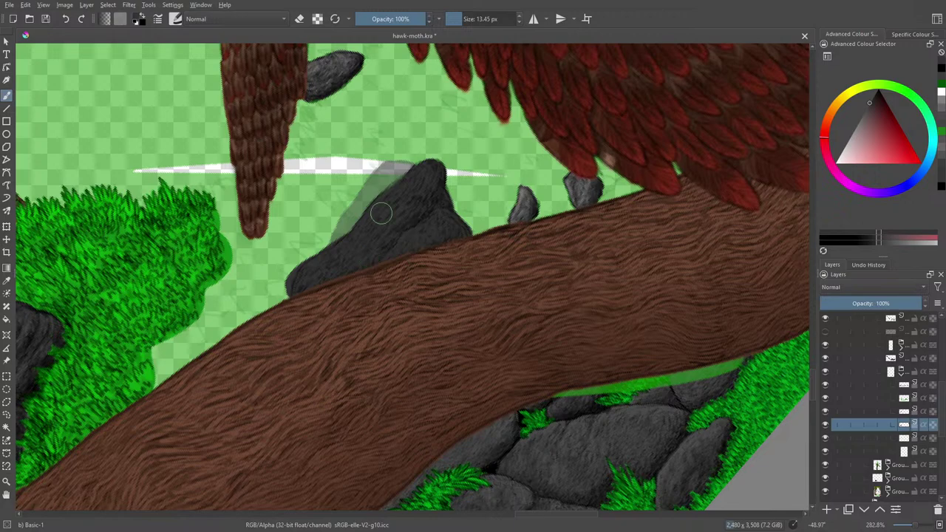
Complete the dark-grey fill across the middle and lower end of the outlined rock with the Basic-1 brush at 13.45 px
mouse_move(399, 200)
left_mouse_down()
mouse_move(396, 188)
mouse_move(429, 171)
mouse_move(436, 203)
mouse_move(423, 257)
left_mouse_up()
left_click_drag(304, 259, 295, 277)
left_click(178, 19)
left_click(254, 50)
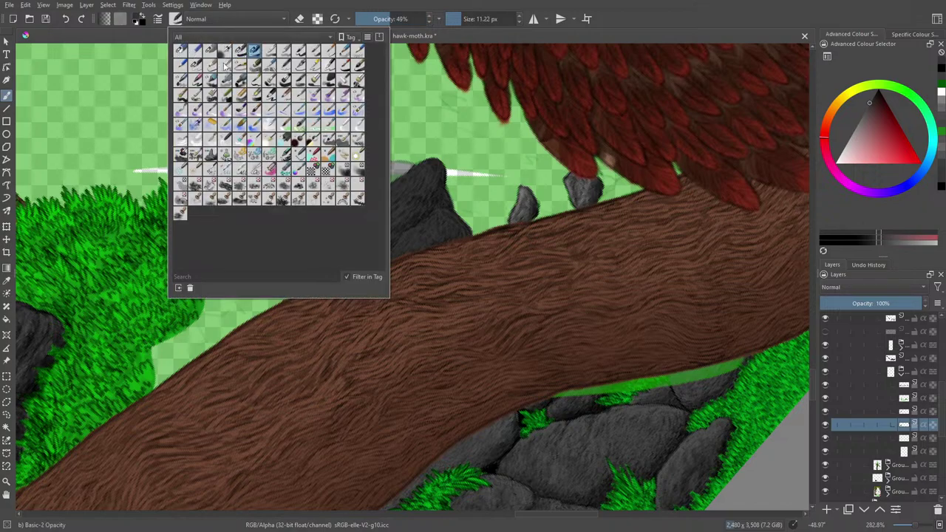
right_click(432, 261)
left_click(330, 193)
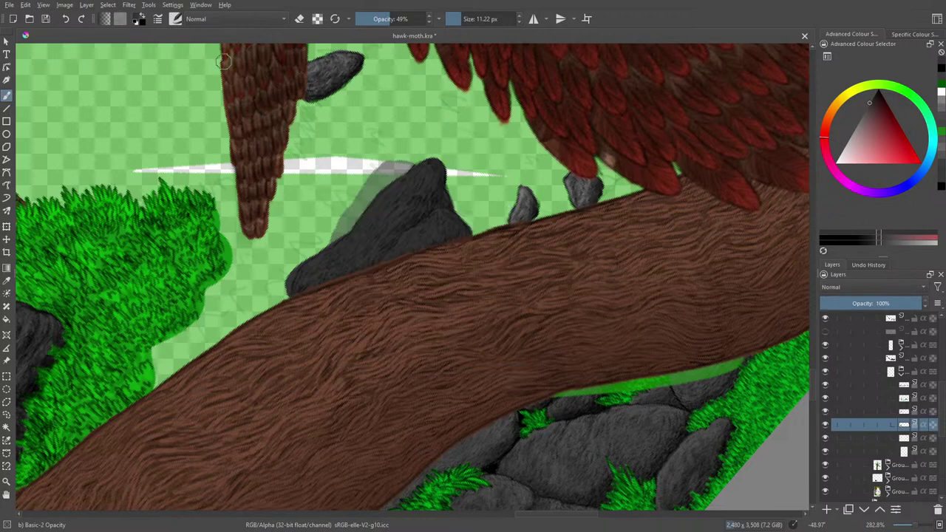
Texture the filled rock with fine Pencil-2 strokes at 3.65 px in a slightly lighter grey
left_click(177, 21)
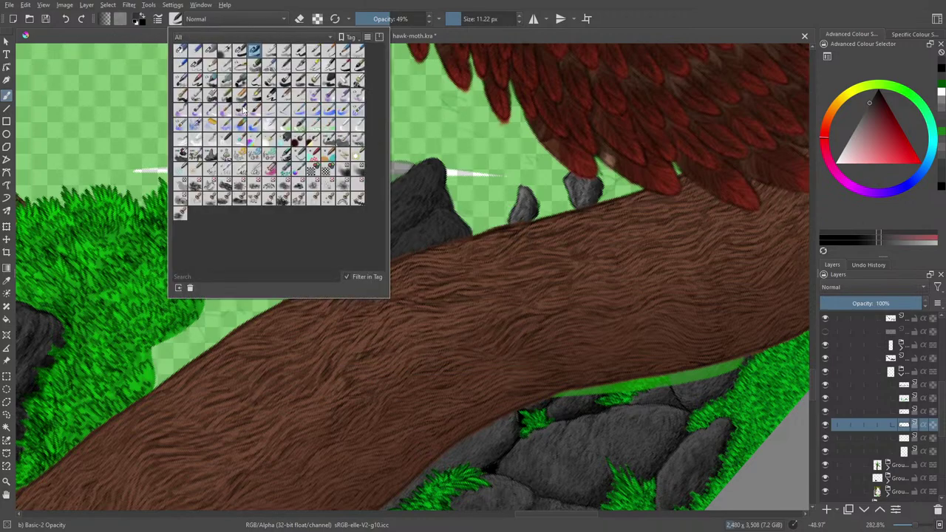
left_click(195, 65)
right_click(454, 269)
right_click(343, 199)
right_click(344, 199)
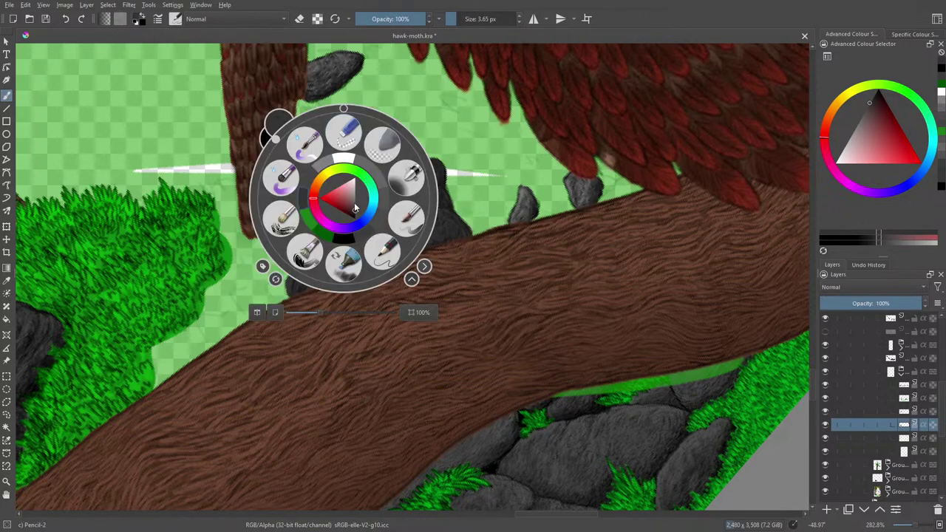
left_click_drag(355, 209, 356, 205)
right_click(342, 153)
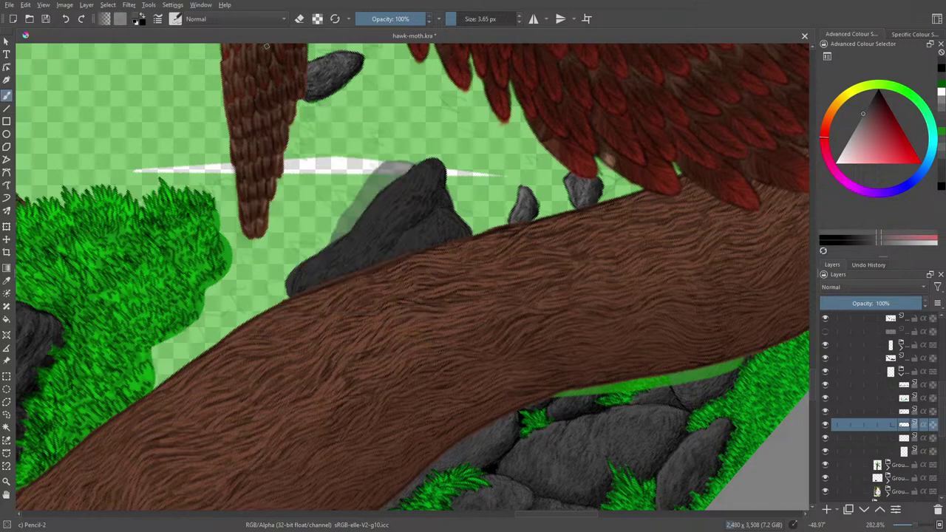
mouse_move(464, 236)
left_mouse_down()
mouse_move(453, 218)
mouse_move(459, 228)
mouse_move(449, 240)
left_mouse_up()
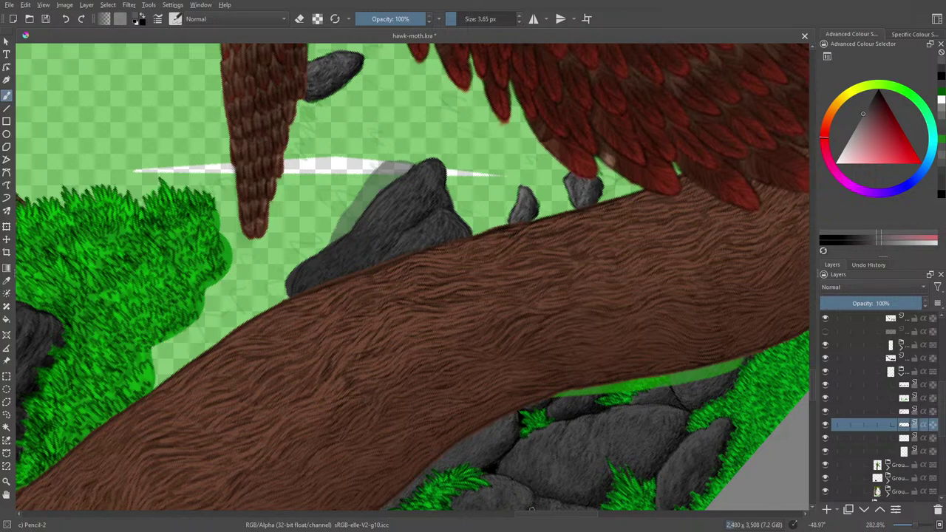
left_click_drag(533, 515, 517, 514)
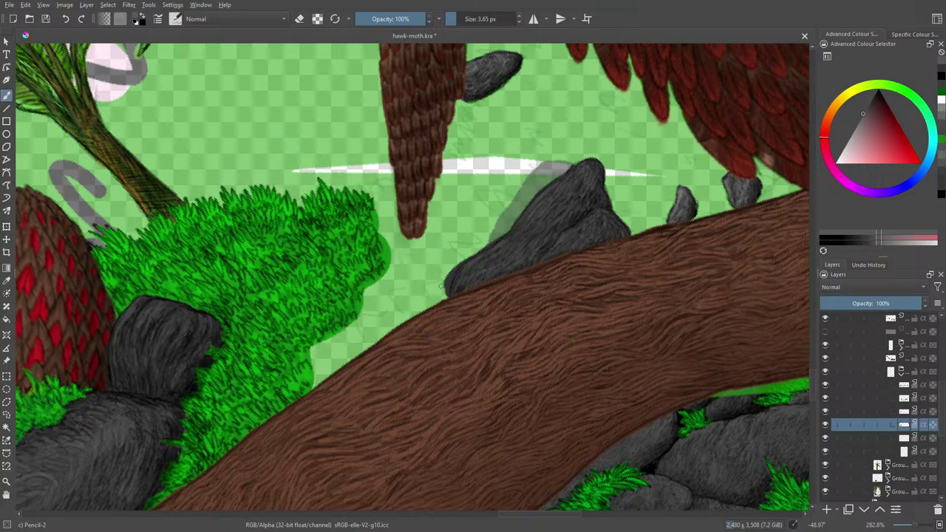
Add brighter grey Pencil-2 highlight strokes over the rock's peak and smaller front lobe
right_click(403, 225)
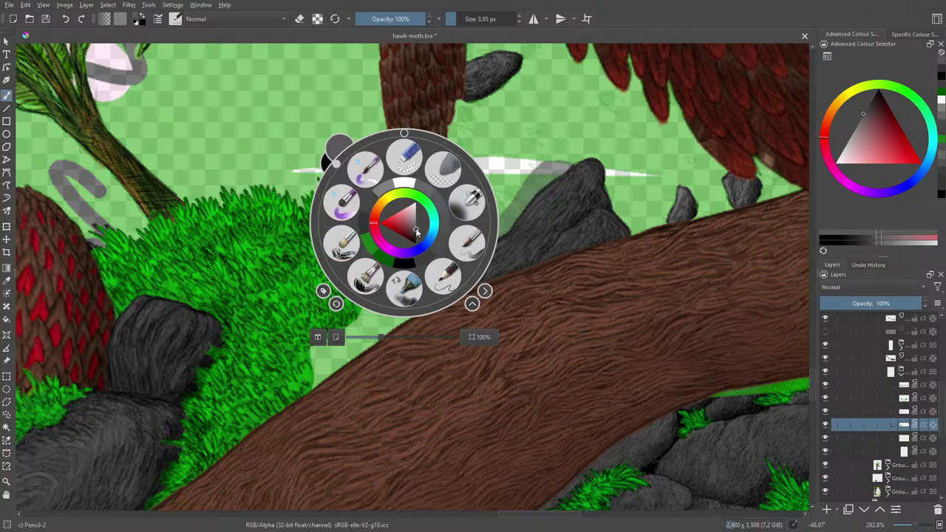
left_click(418, 229)
left_click(416, 225)
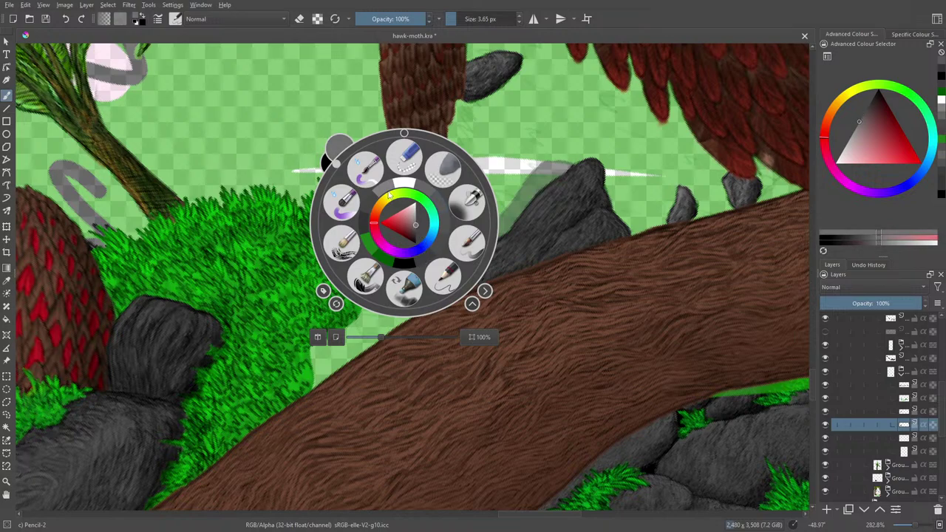
right_click(590, 183)
right_click(519, 148)
left_click(607, 190)
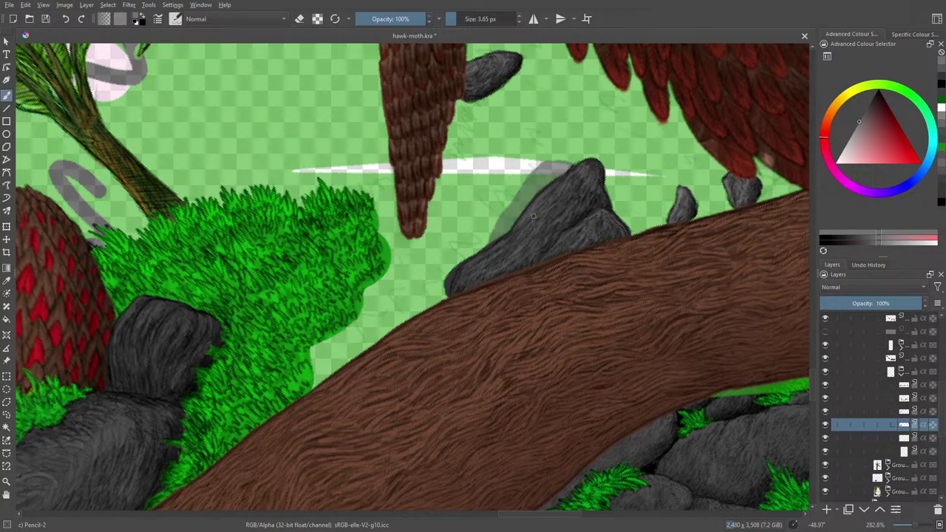
left_click(826, 510)
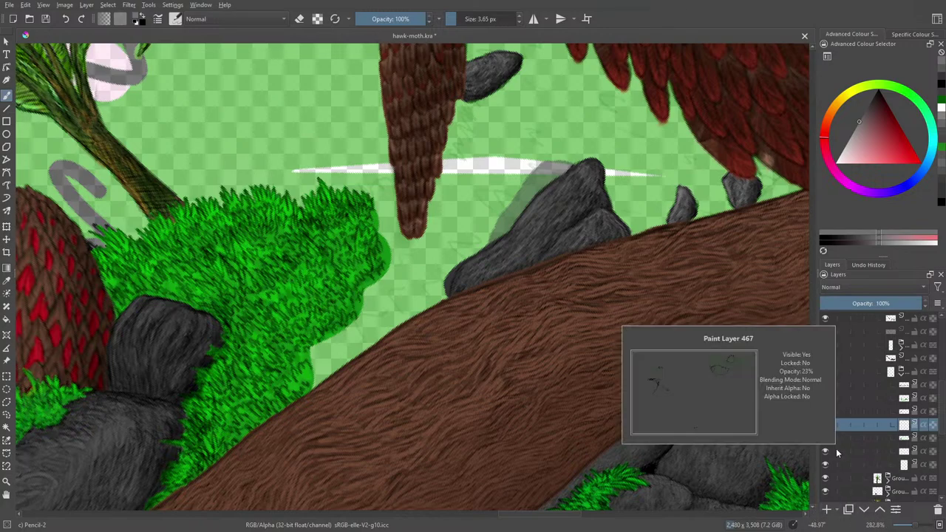
Shade the rock from its peak along the crease in near-black with the Basic-2 Opacity brush at 31% opacity and 11.22 px
right_click(541, 234)
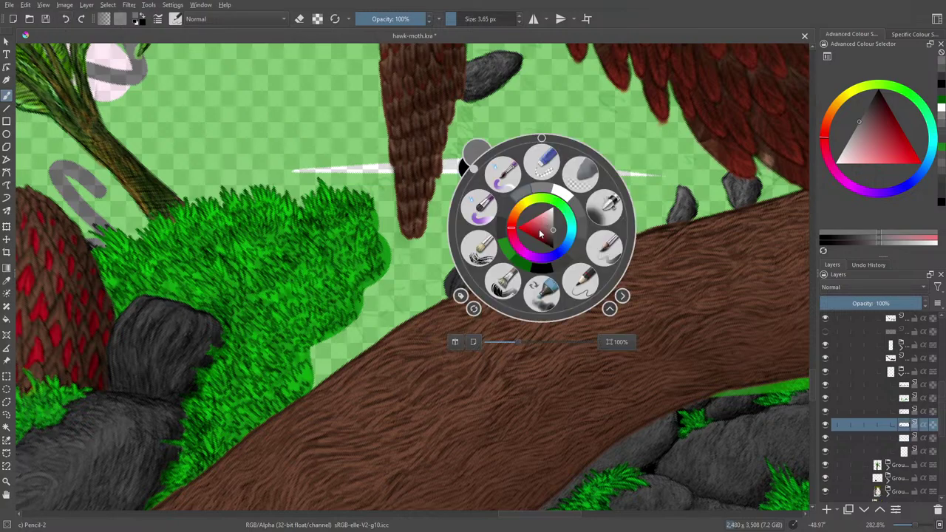
left_click_drag(554, 238, 555, 245)
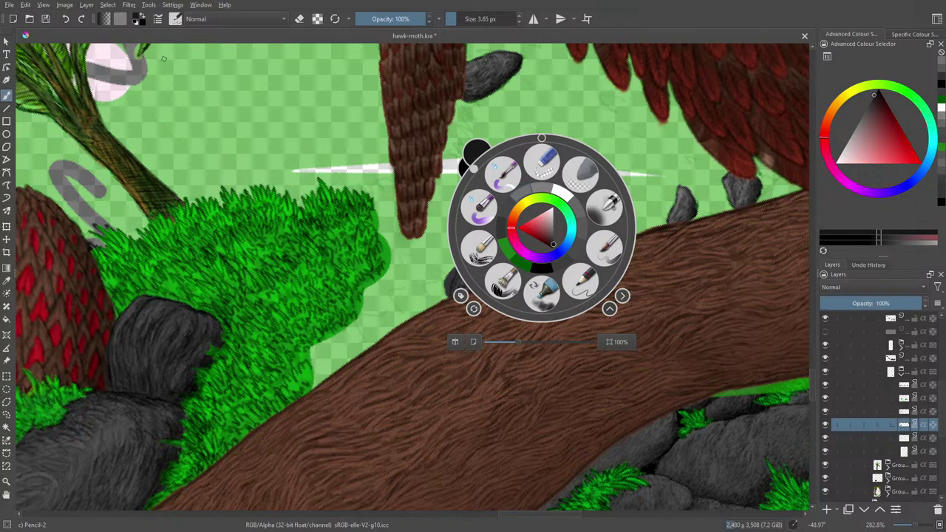
left_click(176, 19)
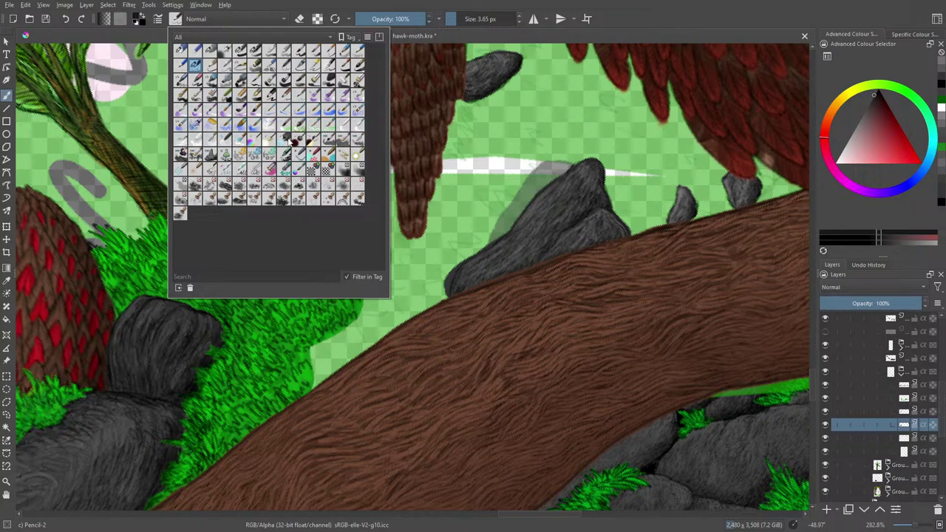
left_click(343, 126)
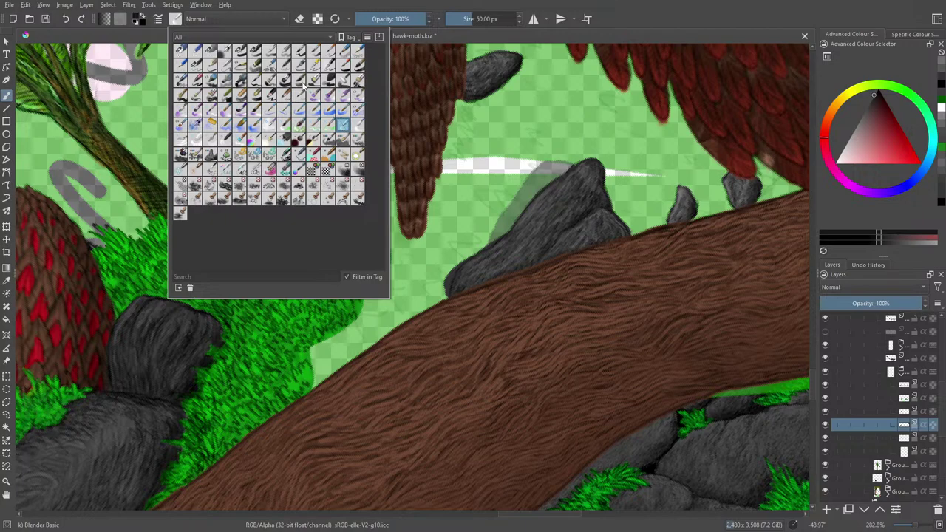
left_click(249, 50)
right_click(462, 170)
left_click(370, 91)
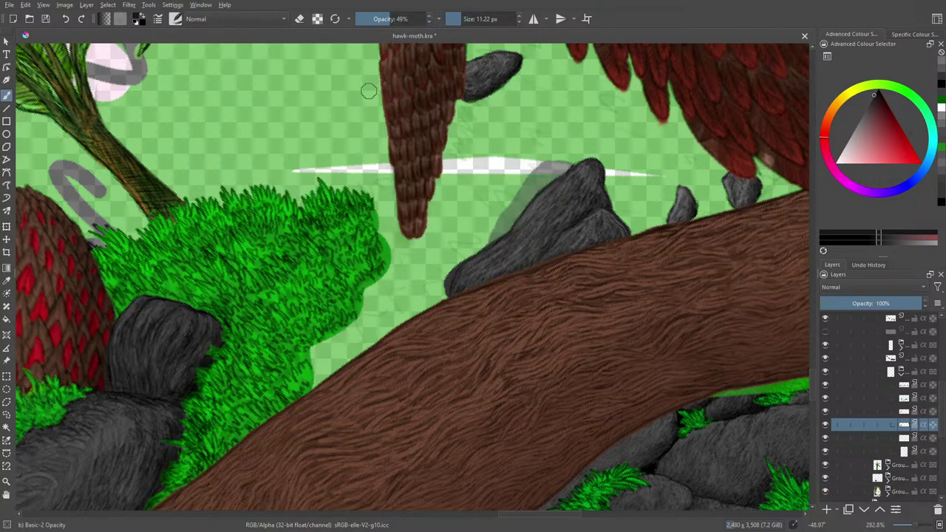
left_click(377, 18)
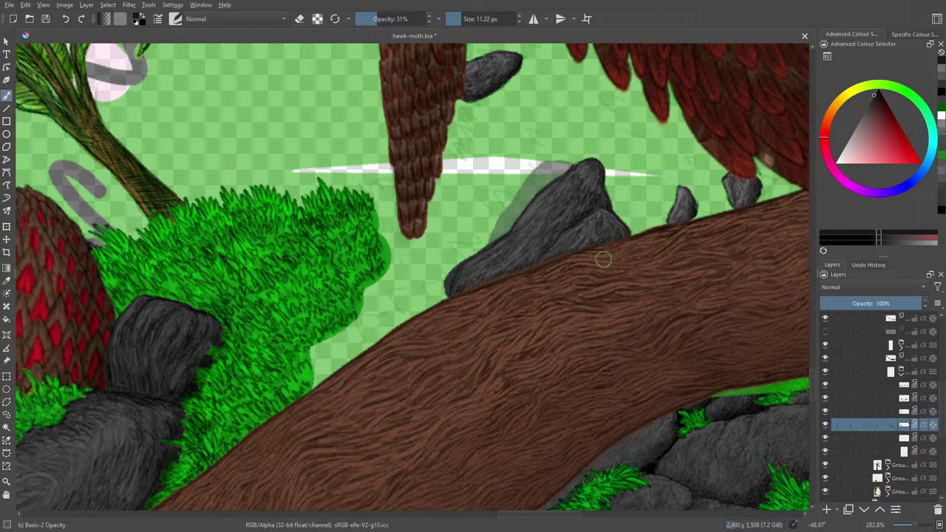
mouse_move(605, 207)
left_mouse_down()
mouse_move(590, 203)
mouse_move(538, 255)
left_mouse_up()
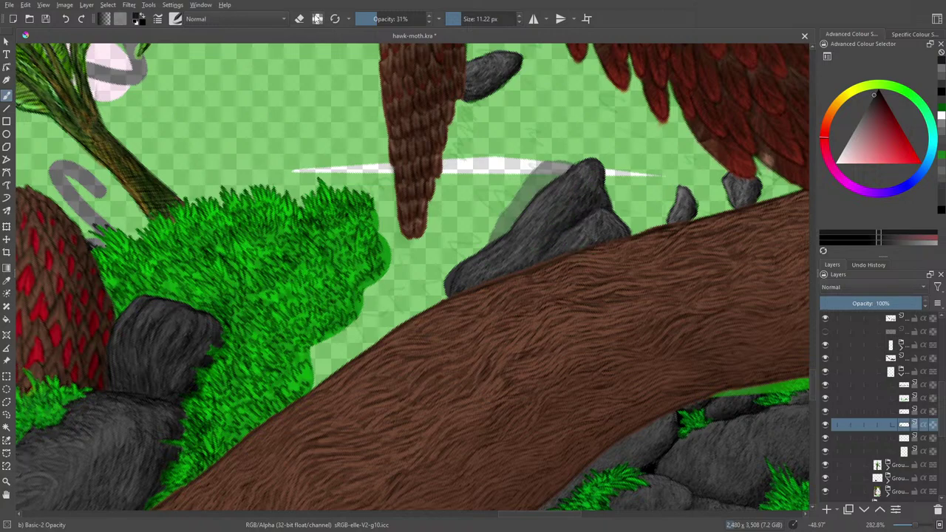
Turn on alpha preservation for the brush and darken the rock's edge beside the root with near-black at 31% opacity
key("slash")
right_click(558, 217)
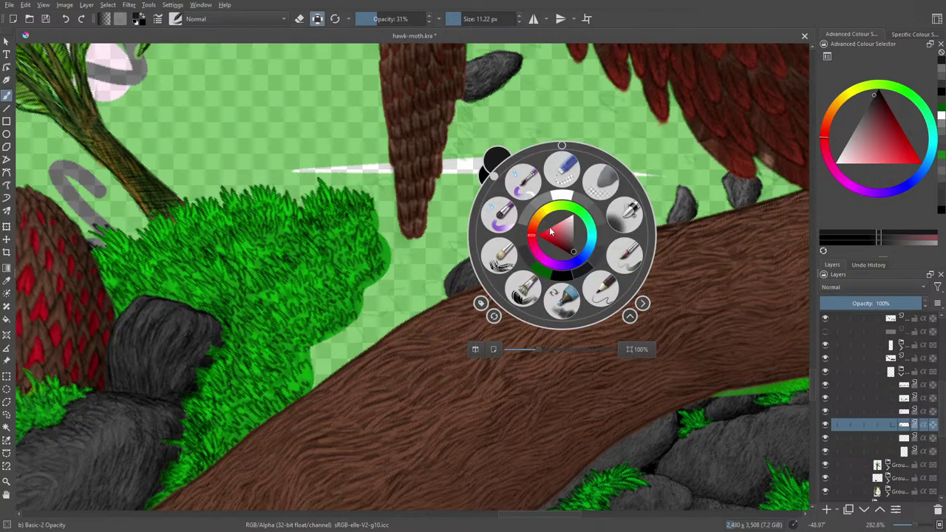
left_click(573, 244)
left_click(373, 85)
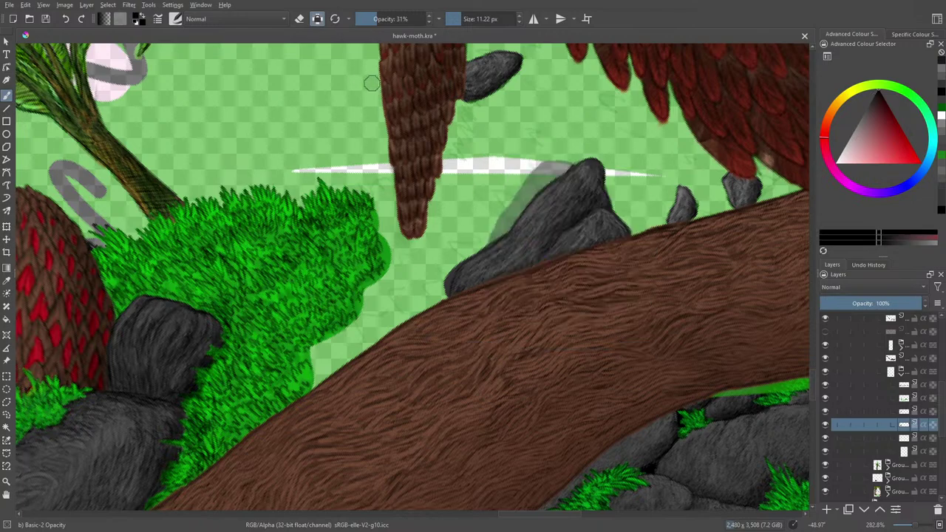
mouse_move(618, 229)
left_mouse_down()
mouse_move(617, 253)
mouse_move(609, 240)
left_mouse_up()
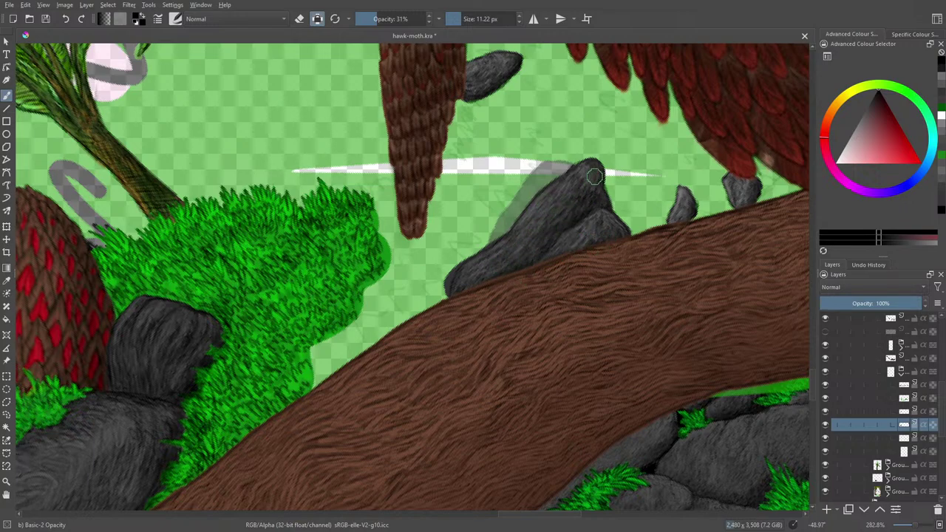
Set the brush opacity to 40% and sample a dark grey from the rock's front lobe for painting its shading
right_click(565, 217)
left_click(436, 80)
left_click(386, 19)
left_click_drag(383, 19, 385, 18)
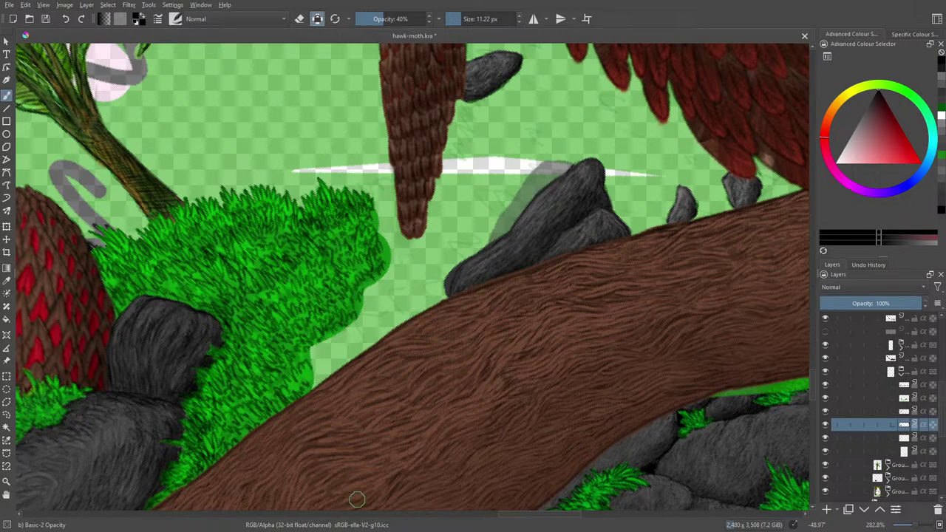
right_click(446, 378)
left_click(316, 235)
left_click(6, 280)
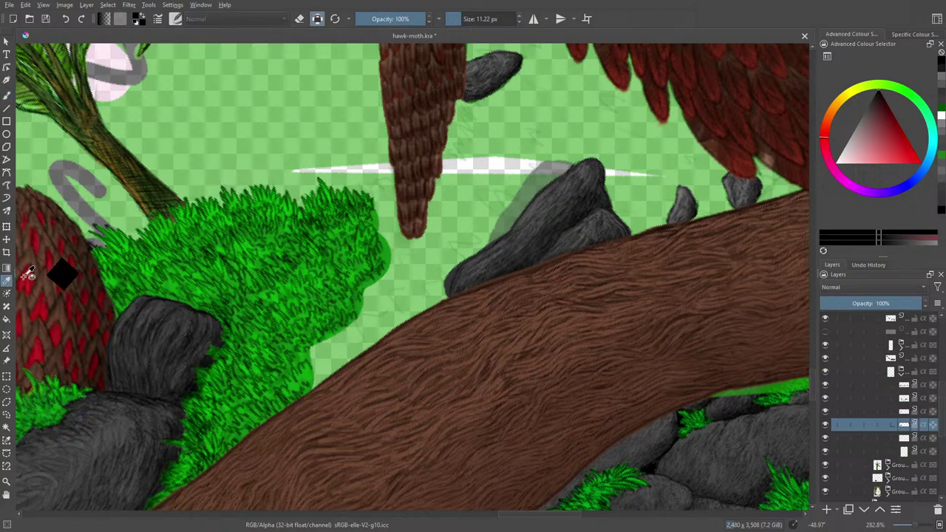
left_click(574, 232)
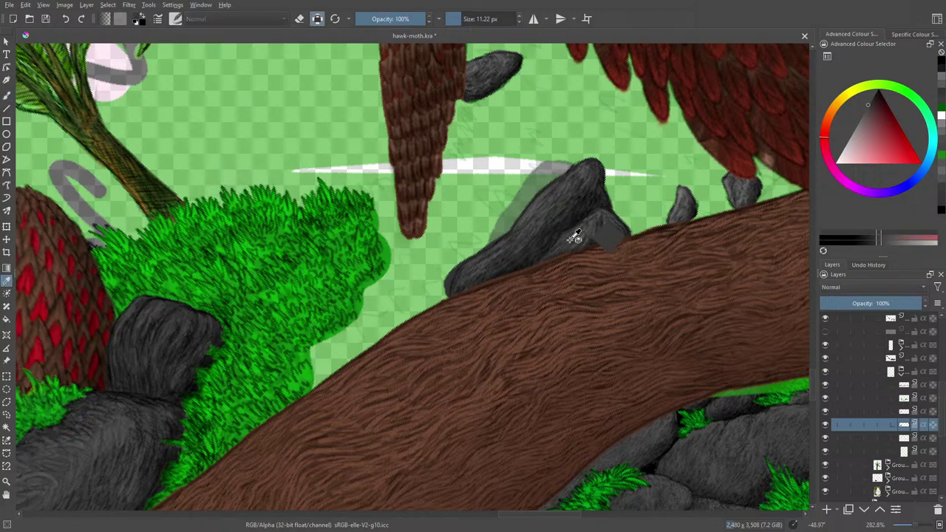
left_click(7, 97)
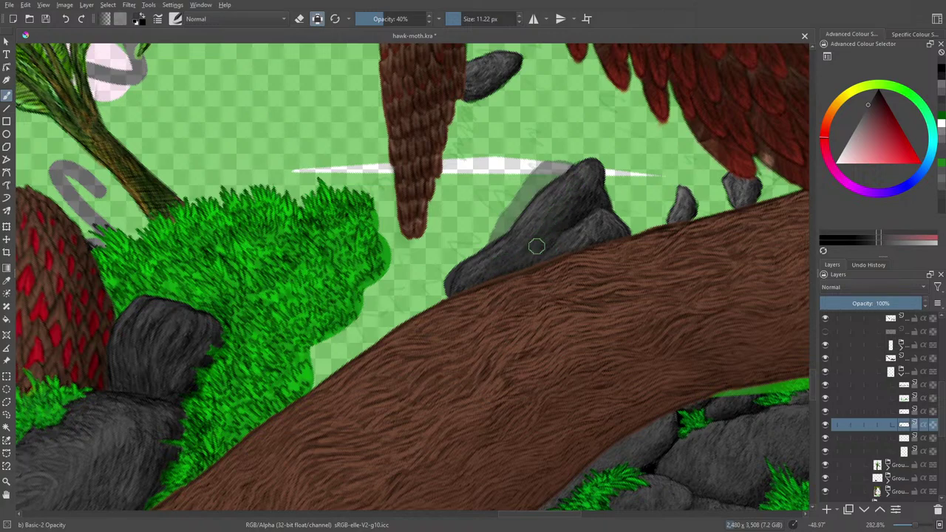
Sample a lighter grey from the front lobe and brush it over the rock's lower middle at 40% opacity
left_click(7, 281)
left_click(584, 236)
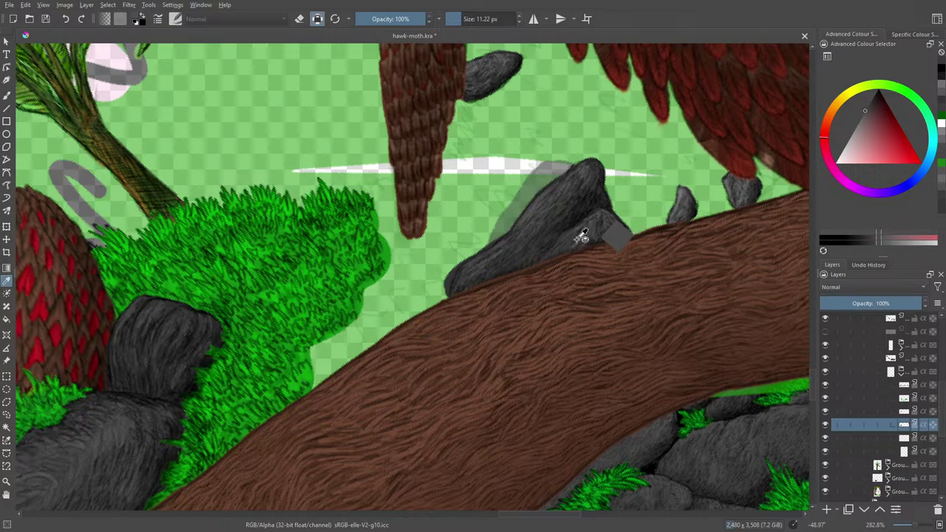
left_click(7, 93)
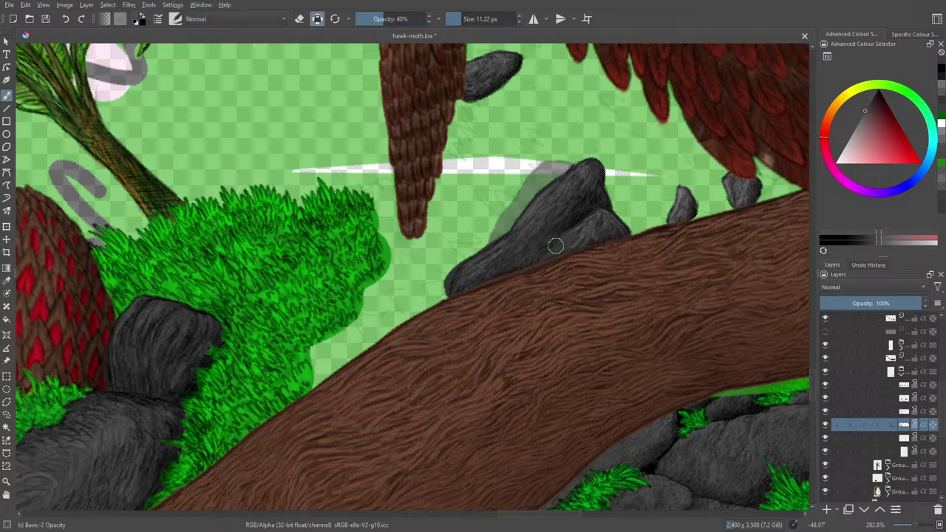
left_click_drag(558, 244, 539, 255)
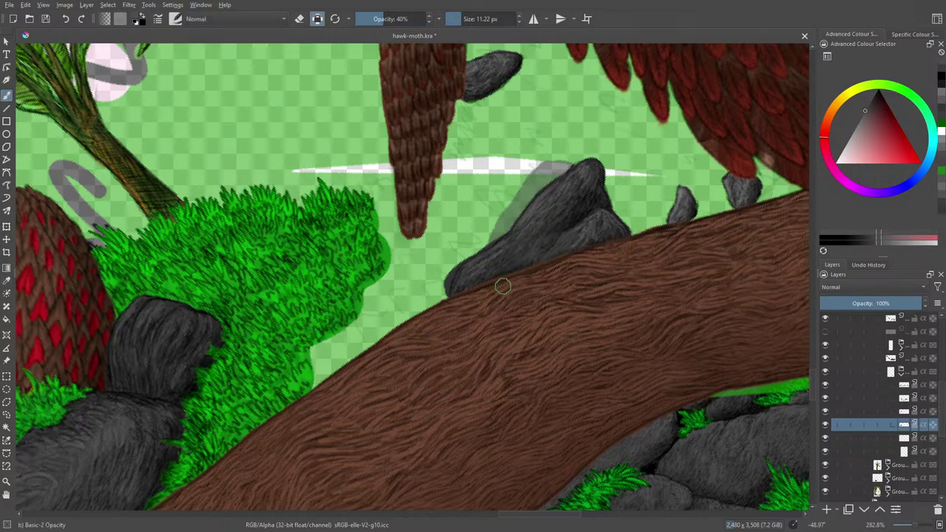
Draw lighter grey Pencil-2 strokes at 3.65 px toward the rock's lower end and undo the last two changes
left_click(176, 18)
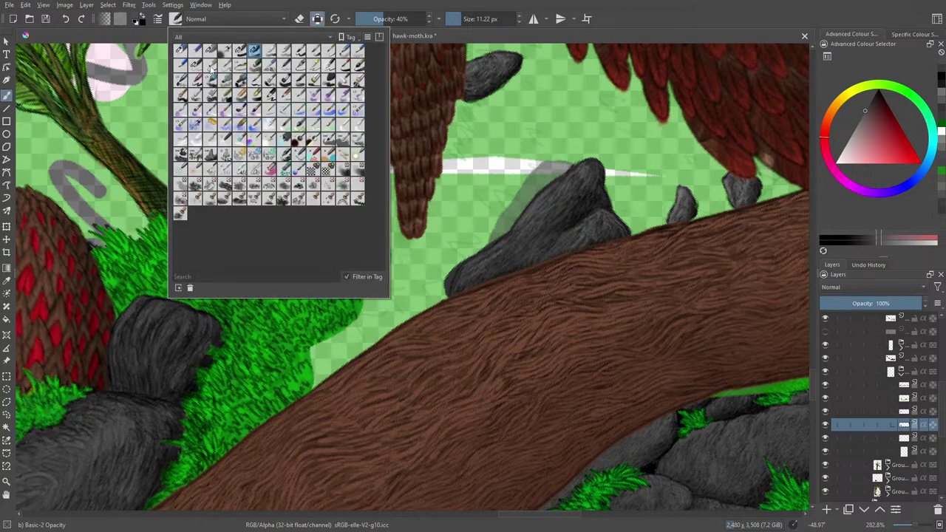
left_click(235, 64)
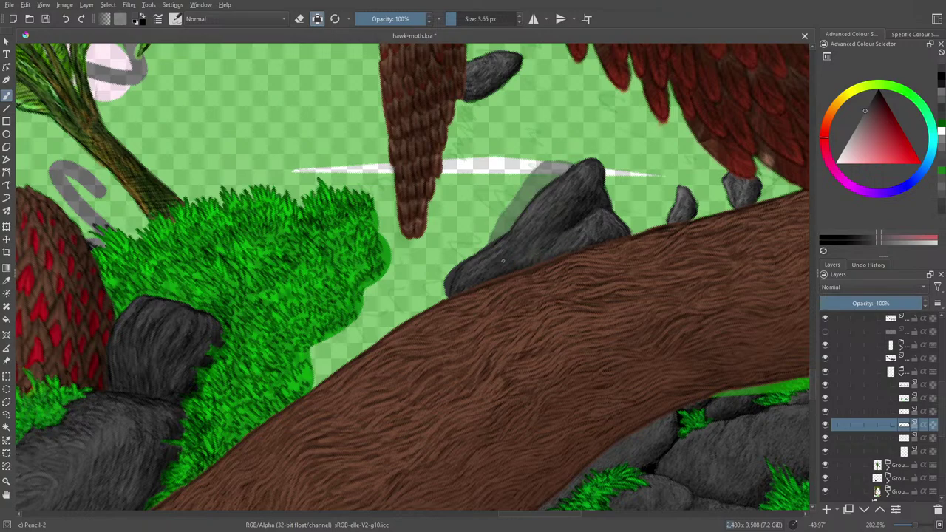
right_click(556, 243)
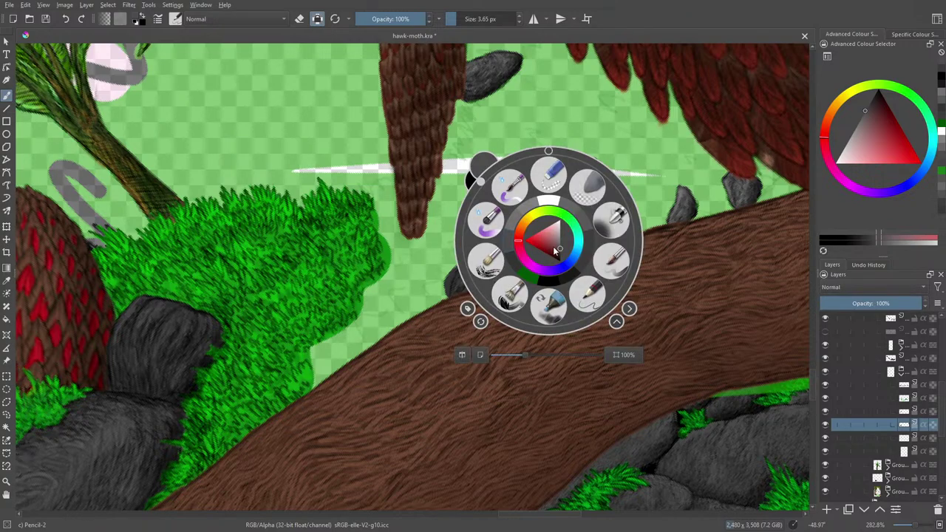
left_click_drag(560, 247, 559, 242)
right_click(529, 183)
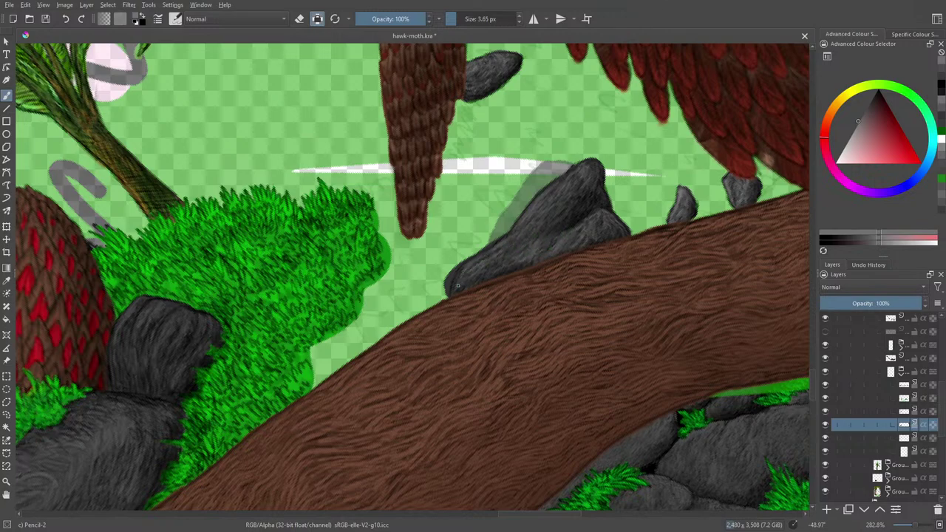
left_click(61, 17)
left_click(61, 17)
Switch to the Blender Basic brush and set its size to 12.30 px
left_click(172, 18)
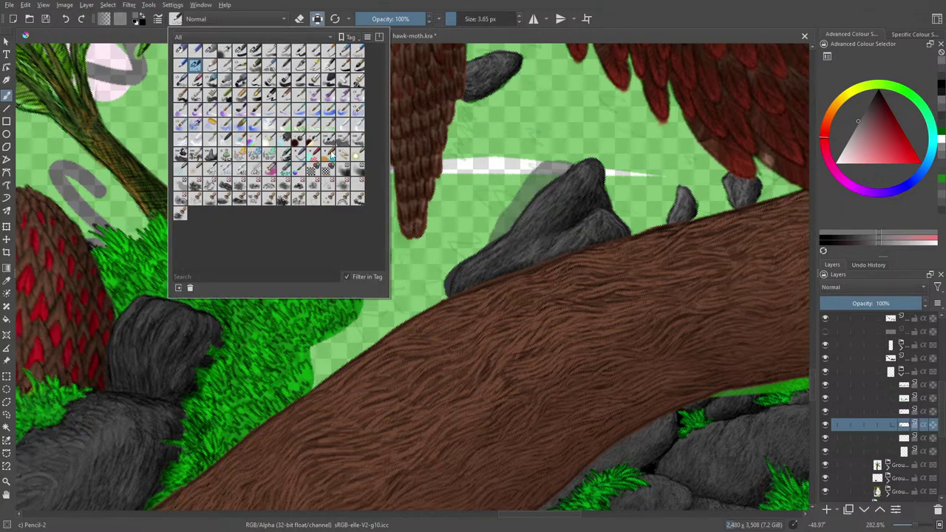
left_click(342, 127)
right_click(508, 193)
right_click(478, 93)
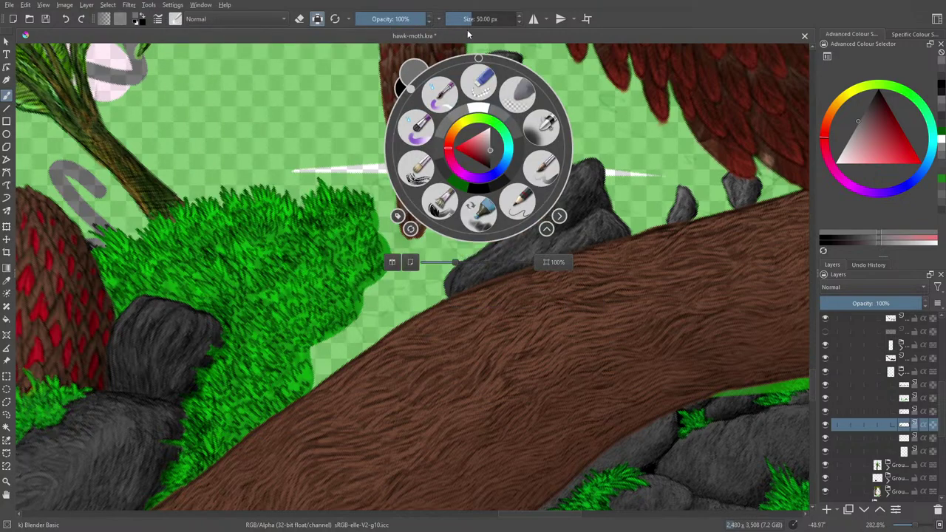
left_click(581, 136)
left_click(464, 17)
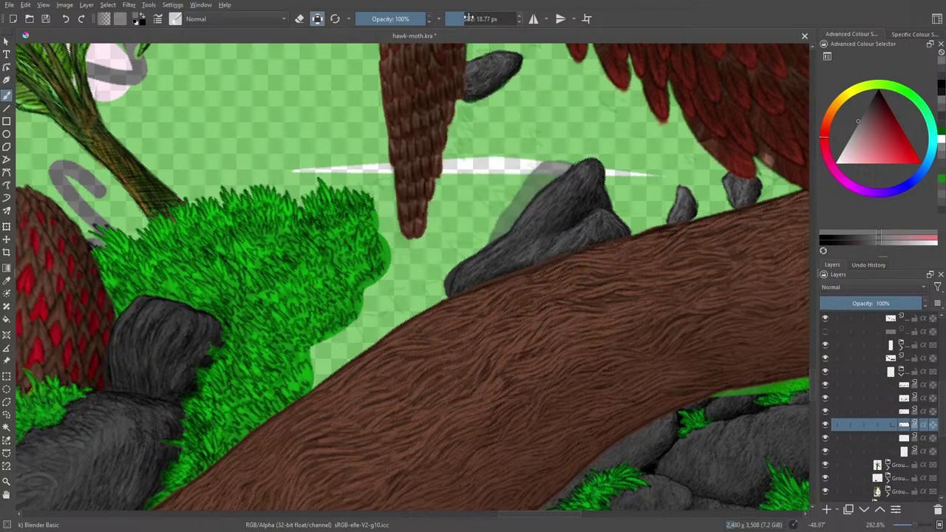
left_click(462, 18)
Show the undergrowth at 100% zoom and reset the canvas rotation to 0°
key("1")
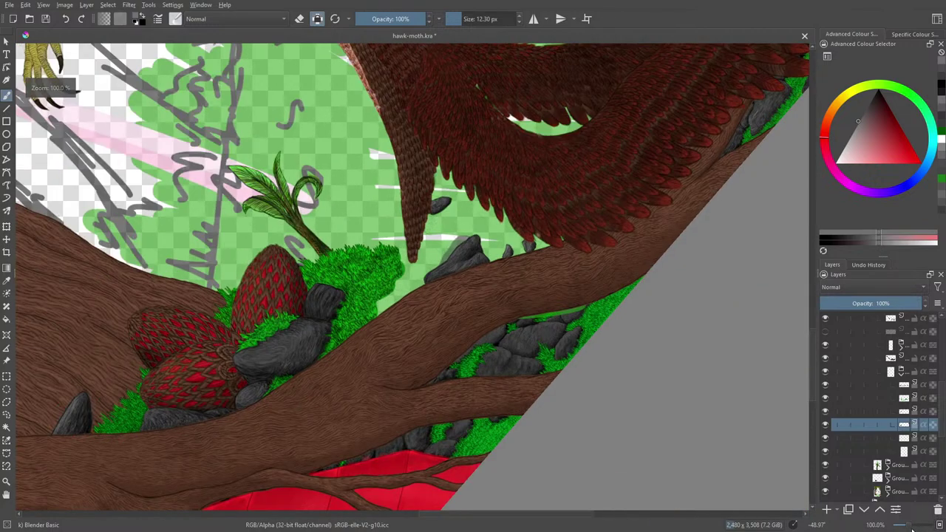
key("minus")
key("minus")
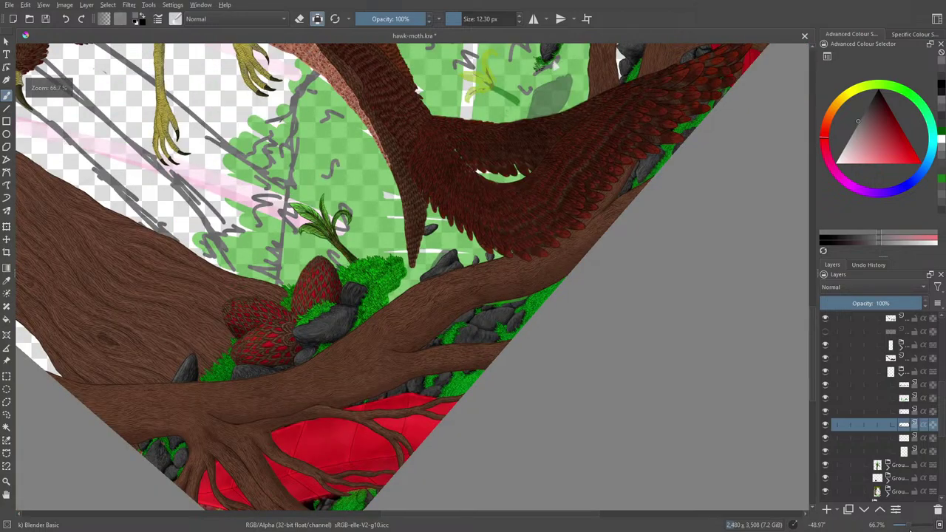
key("1")
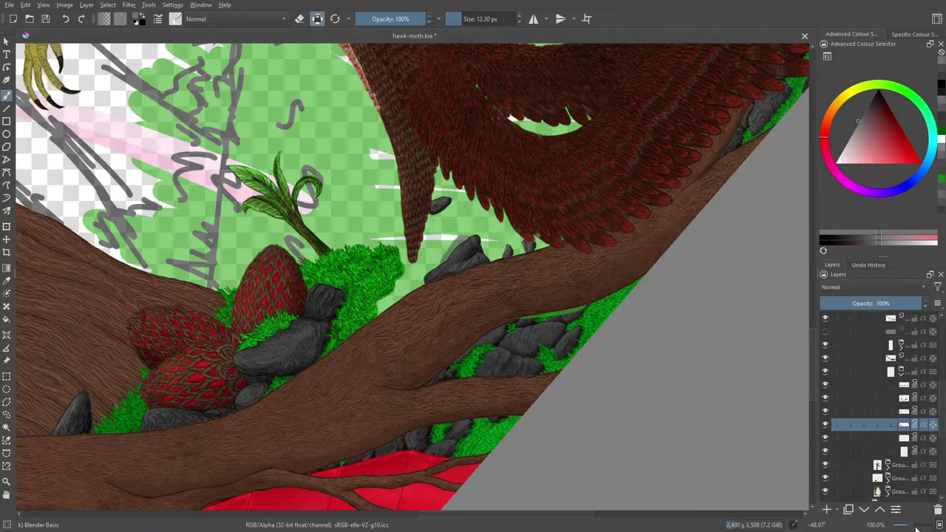
right_click(365, 279)
left_click(364, 193)
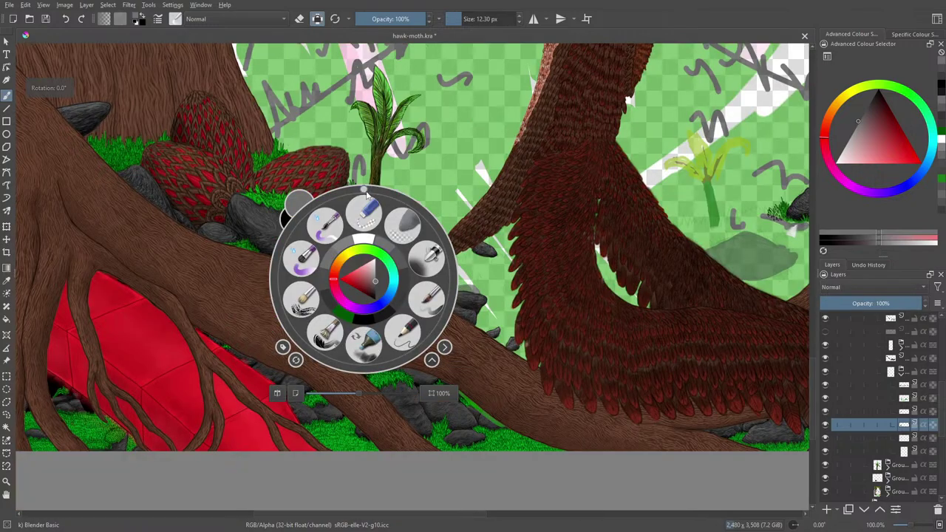
left_click(196, 114)
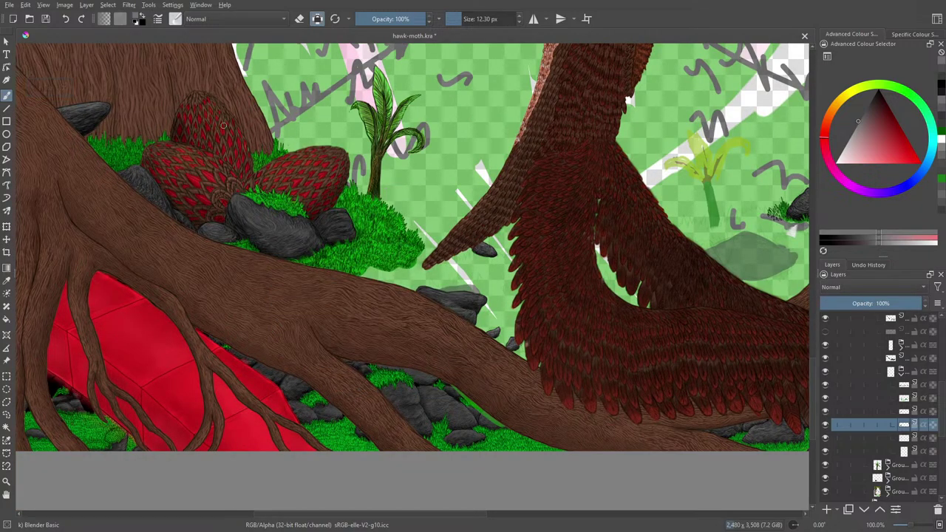
Examine the shaded rocks beside the root up close and within the whole illustration at 25% zoom
left_click_drag(911, 525, 918, 525)
key("slash")
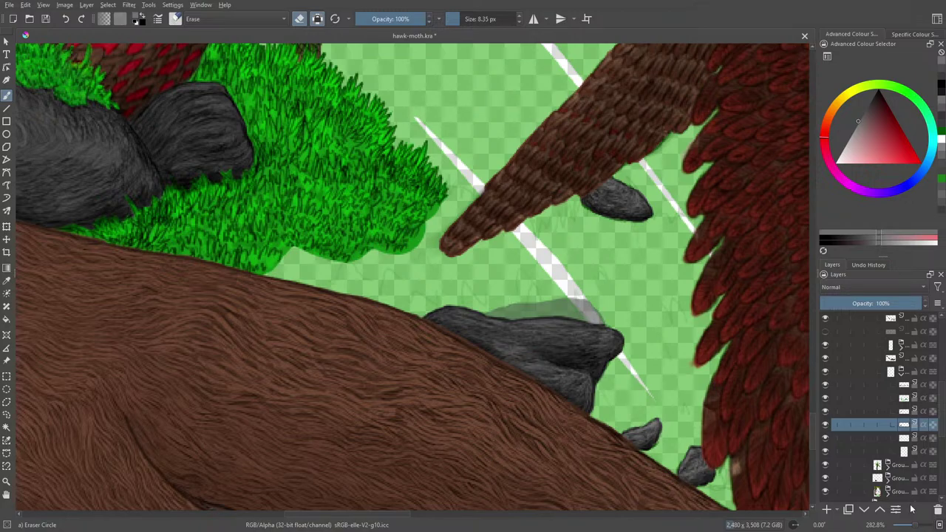
left_click_drag(917, 525, 910, 526)
mouse_move(904, 449)
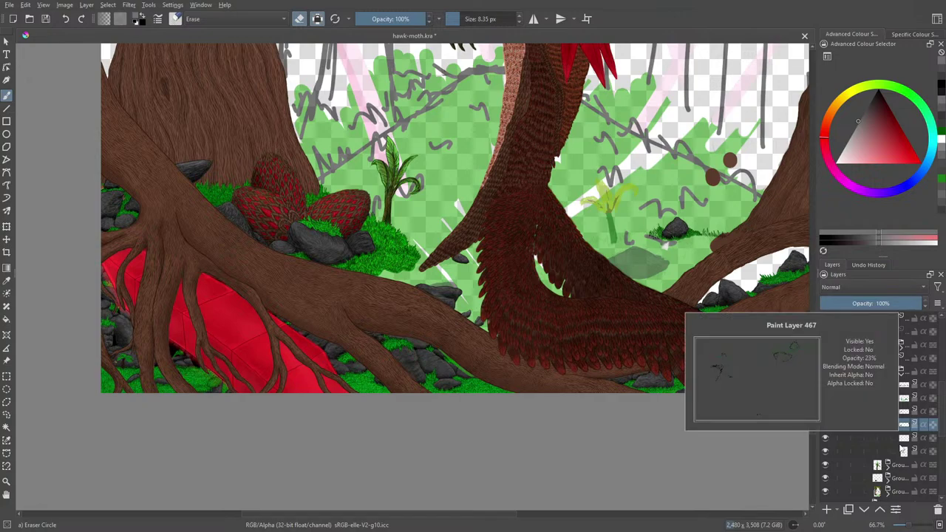
key("/")
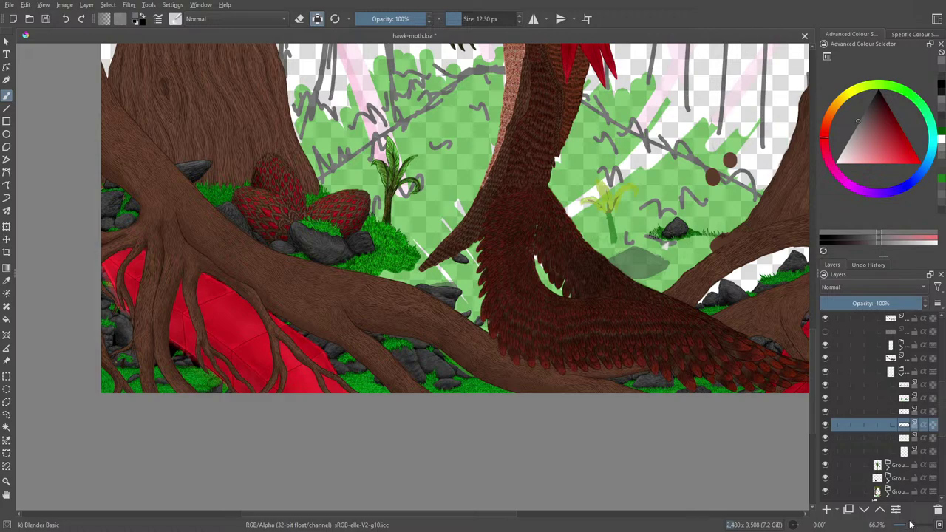
mouse_move(911, 524)
left_mouse_down()
mouse_move(895, 524)
mouse_move(903, 525)
left_mouse_up()
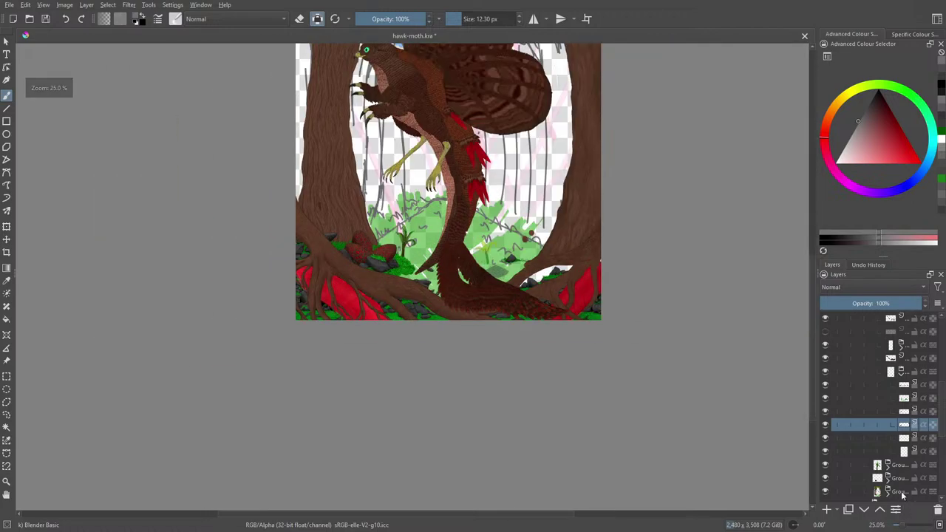
scroll(809, 365, "up", 5)
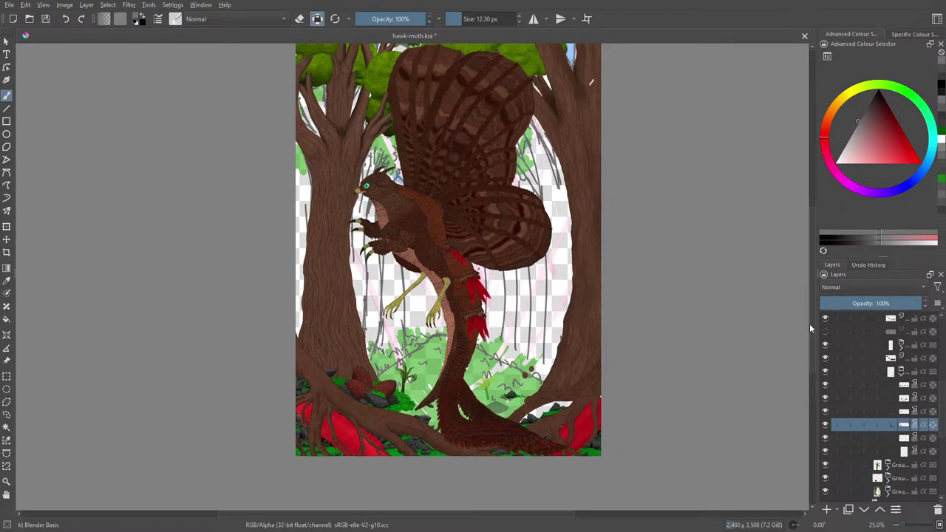
scroll(810, 323, "up", 1)
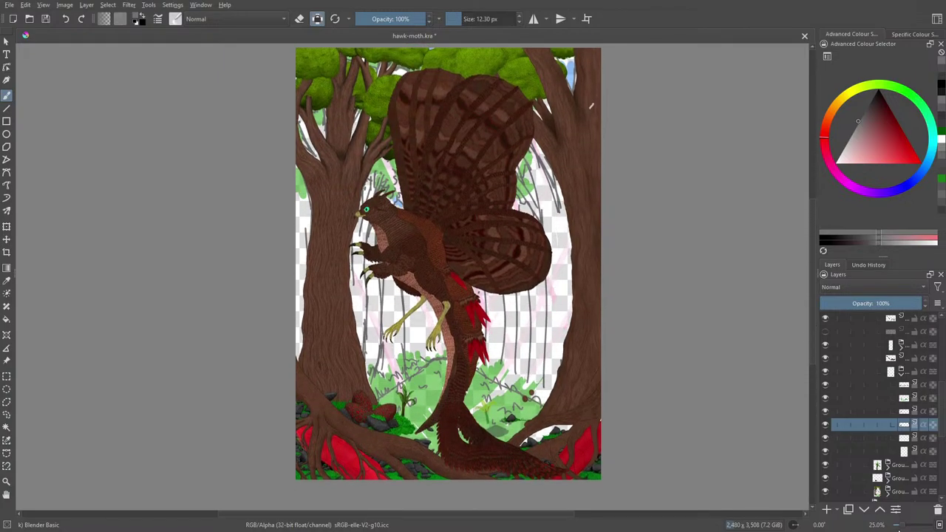
scroll(901, 526, "down", 2)
scroll(902, 527, "up", 2)
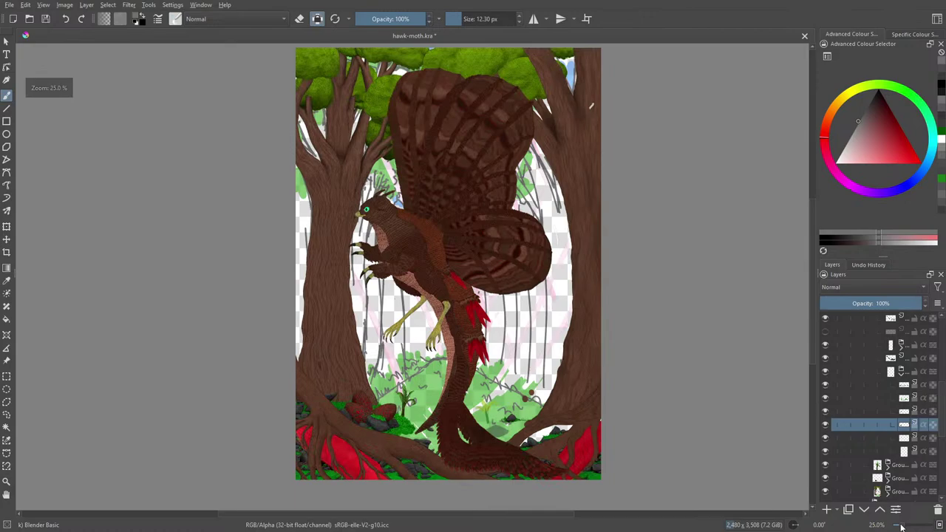